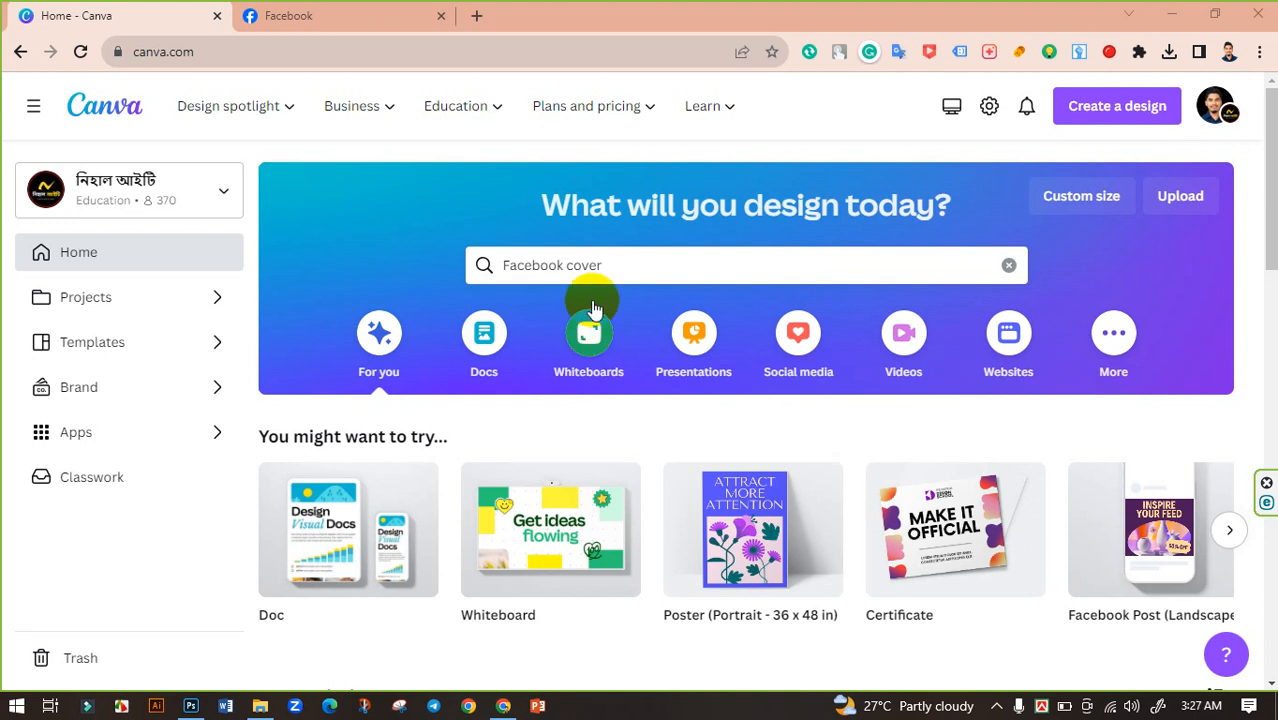
- Search for Facebook cover templates and open the Grey Beige Minimalist Modern Fashion Photo Collage template
left_click(622, 270)
key("Return")
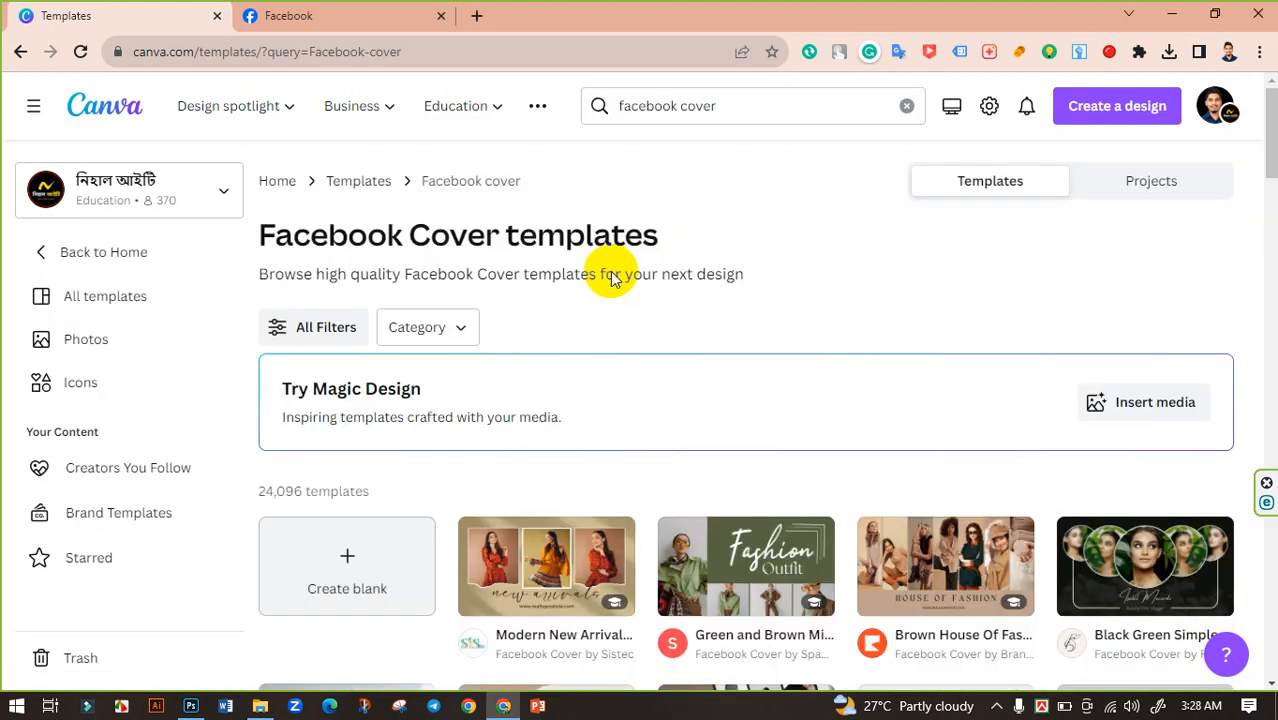
scroll(733, 331, "down", 3)
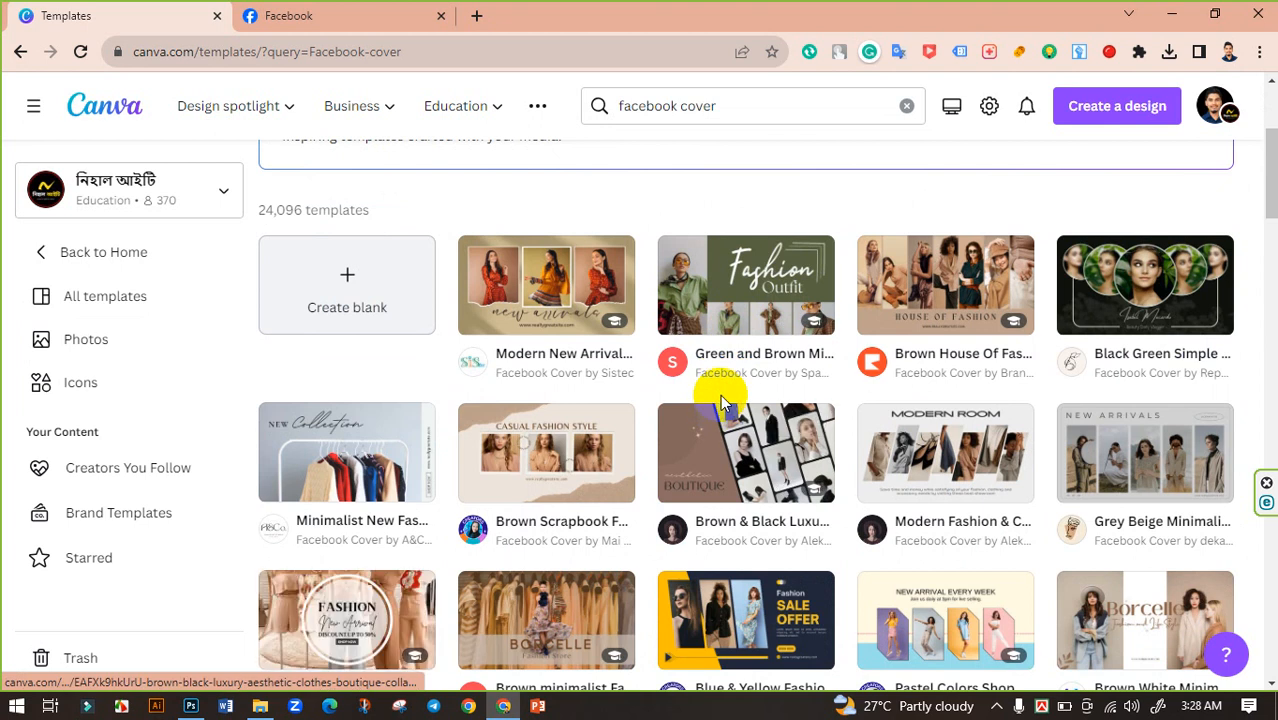
scroll(717, 395, "down", 2)
scroll(717, 407, "up", 4)
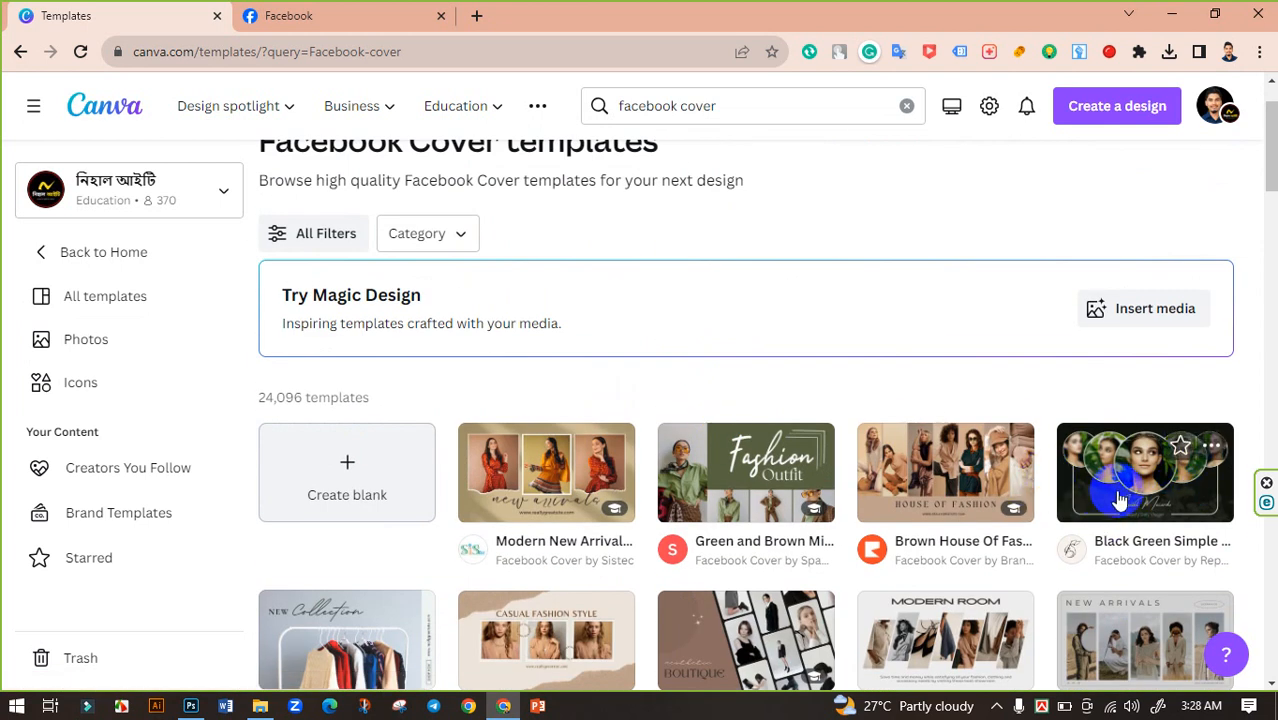
scroll(1062, 460, "down", 3)
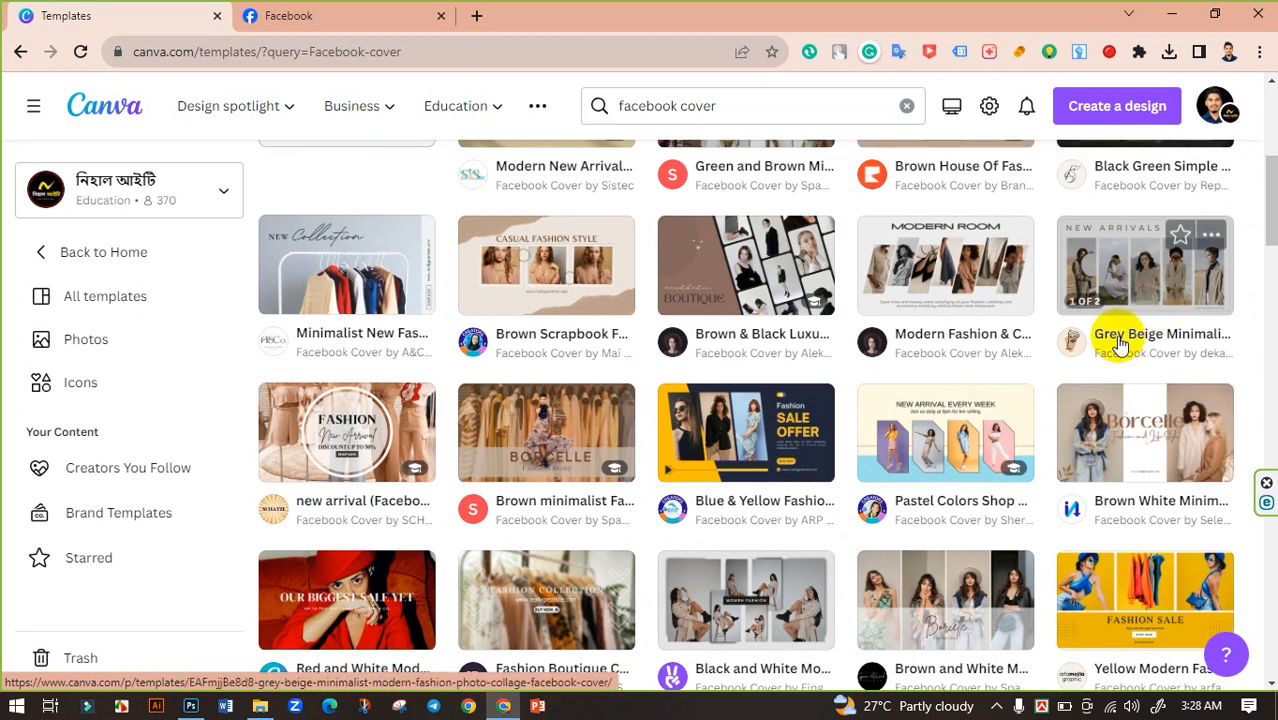
left_click(1115, 283)
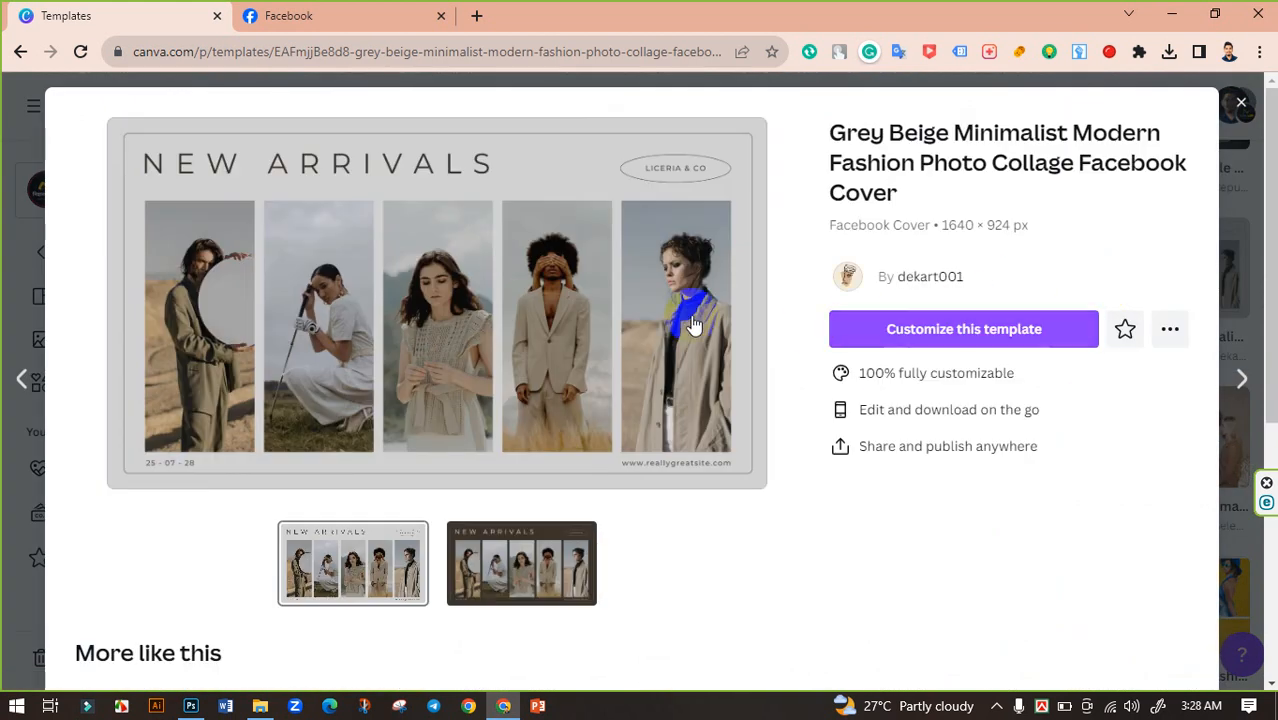
- Look through the template's preview and similar designs, and start customizing the Grey Beige template
scroll(690, 316, "down", 3)
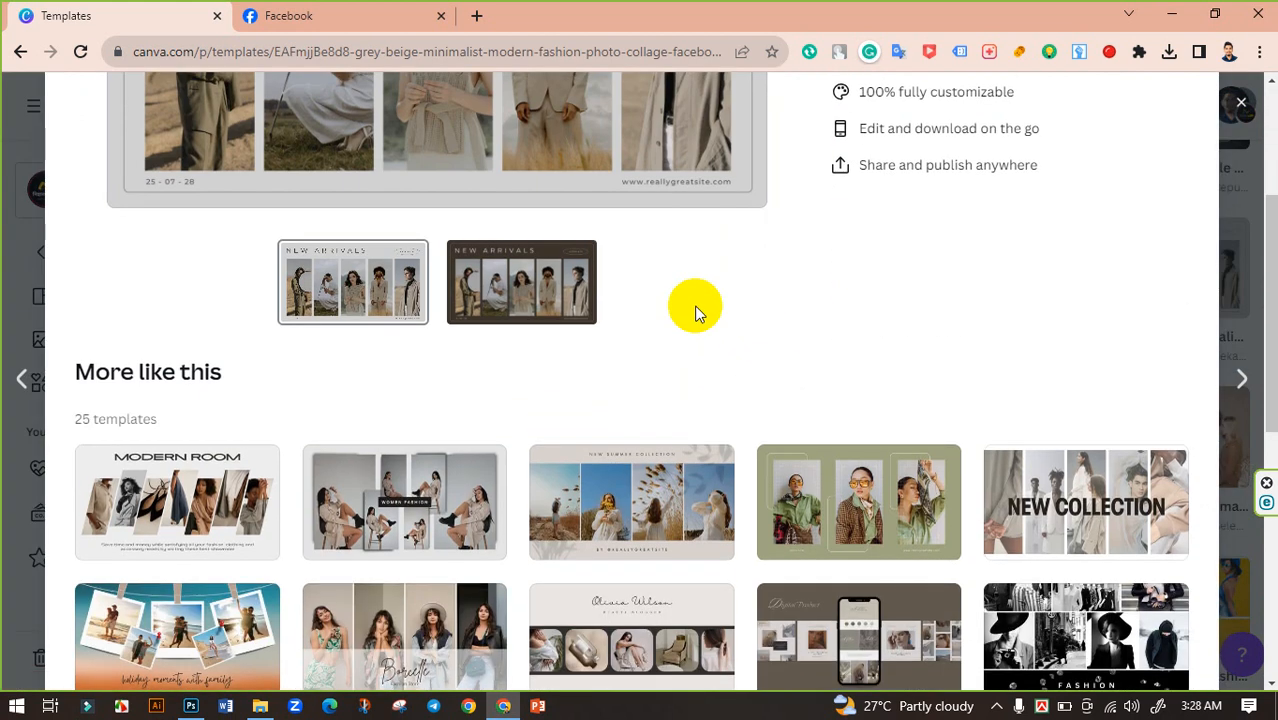
scroll(697, 312, "down", 2)
scroll(698, 312, "up", 4)
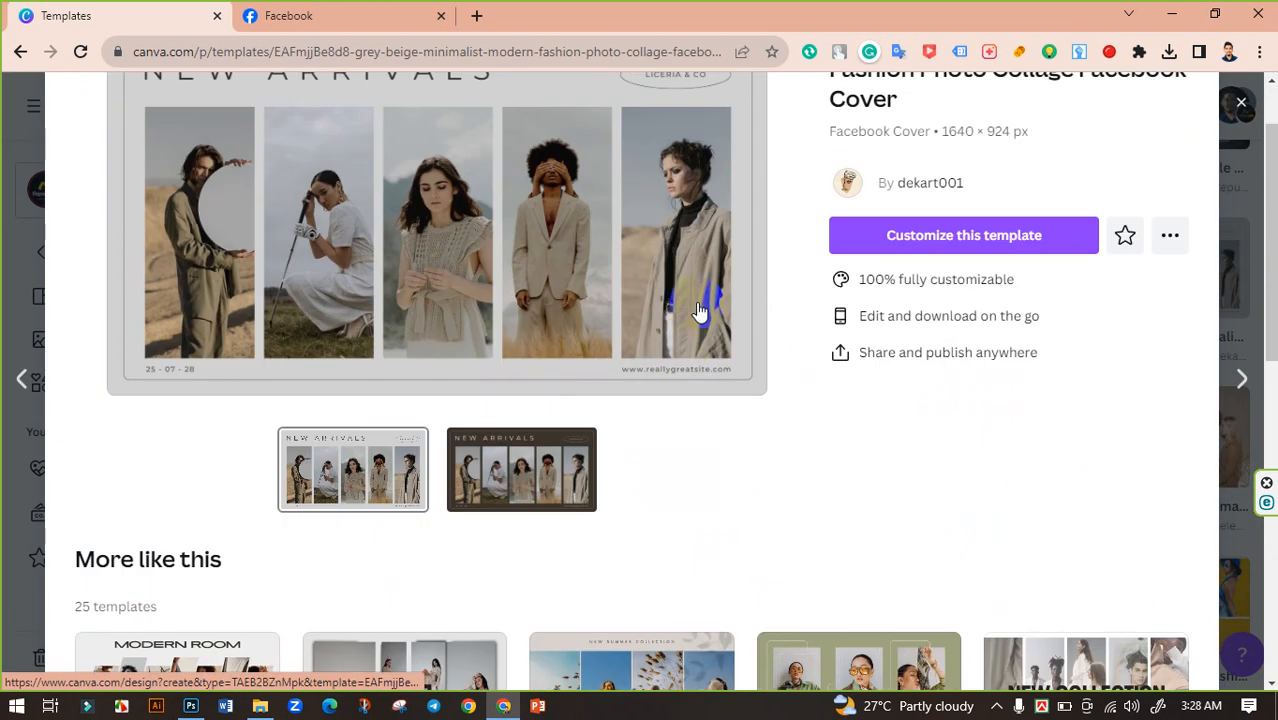
scroll(700, 312, "up", 2)
left_click(908, 336)
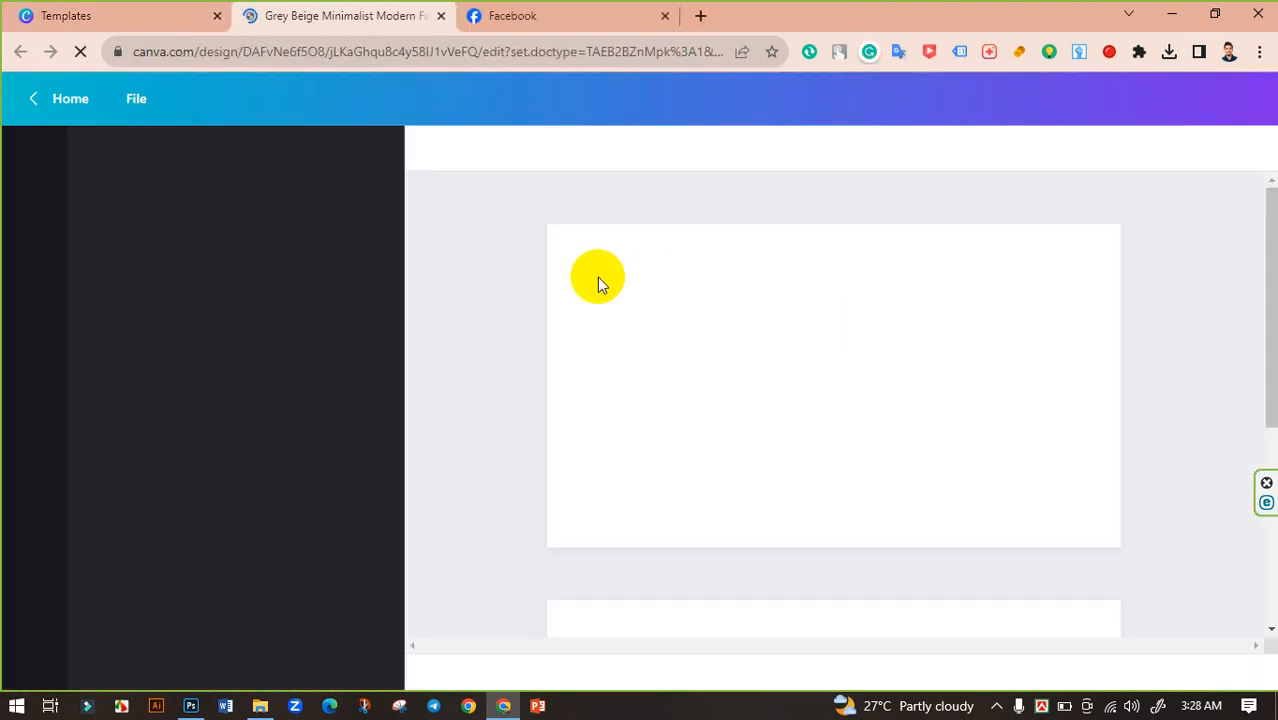
- Delete the dark brown second page of the design
scroll(471, 314, "down", 4)
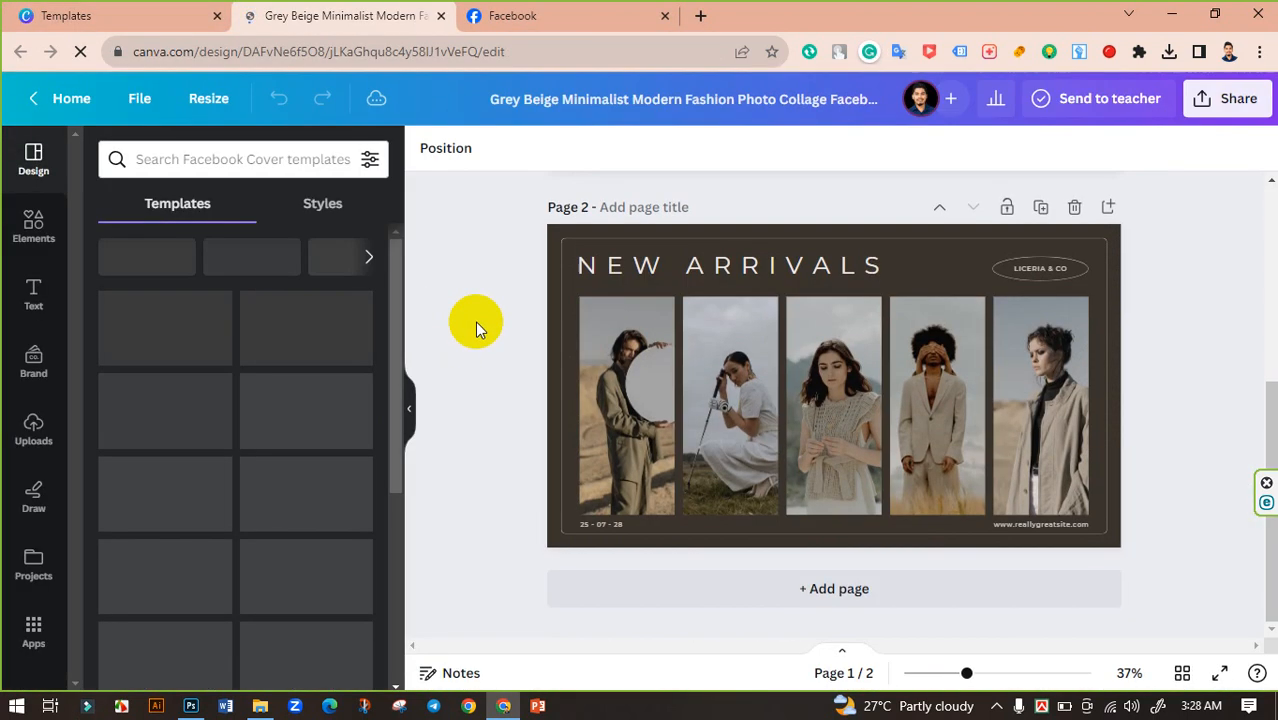
scroll(981, 394, "up", 2)
left_click(1074, 393)
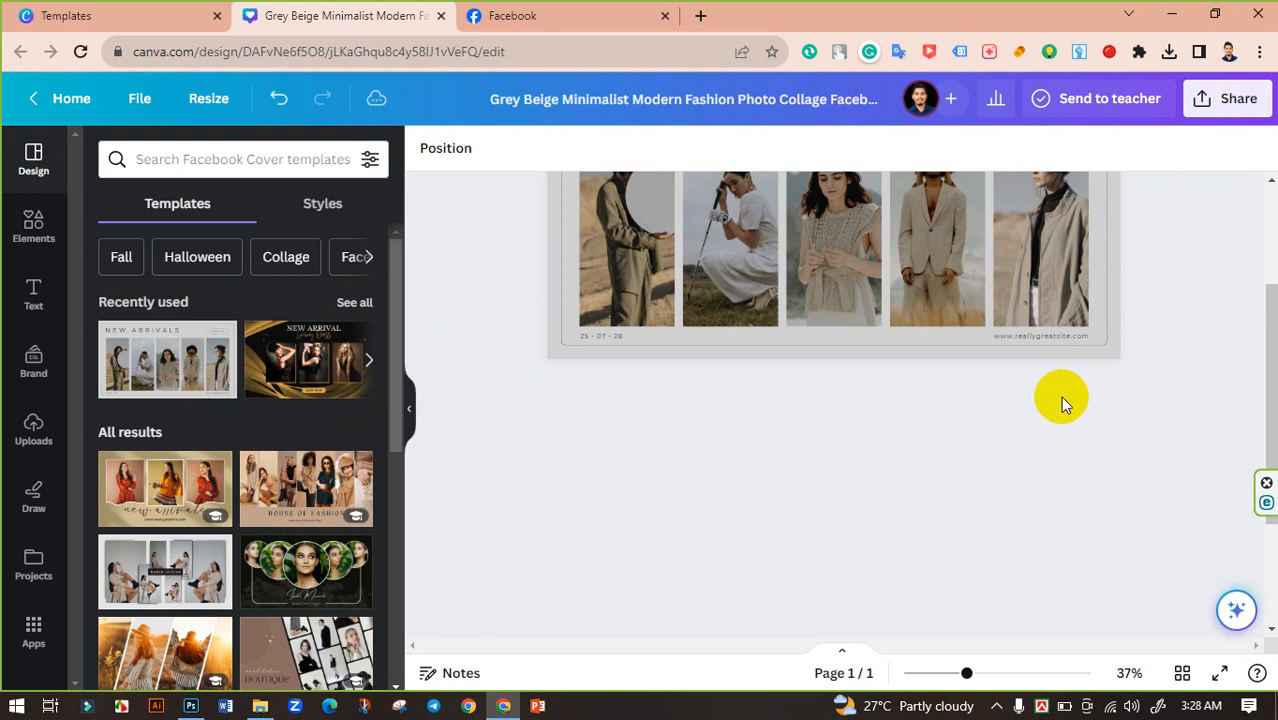
- Create a resized copy of the design at a custom size of 820 × 360 px
left_click(207, 98)
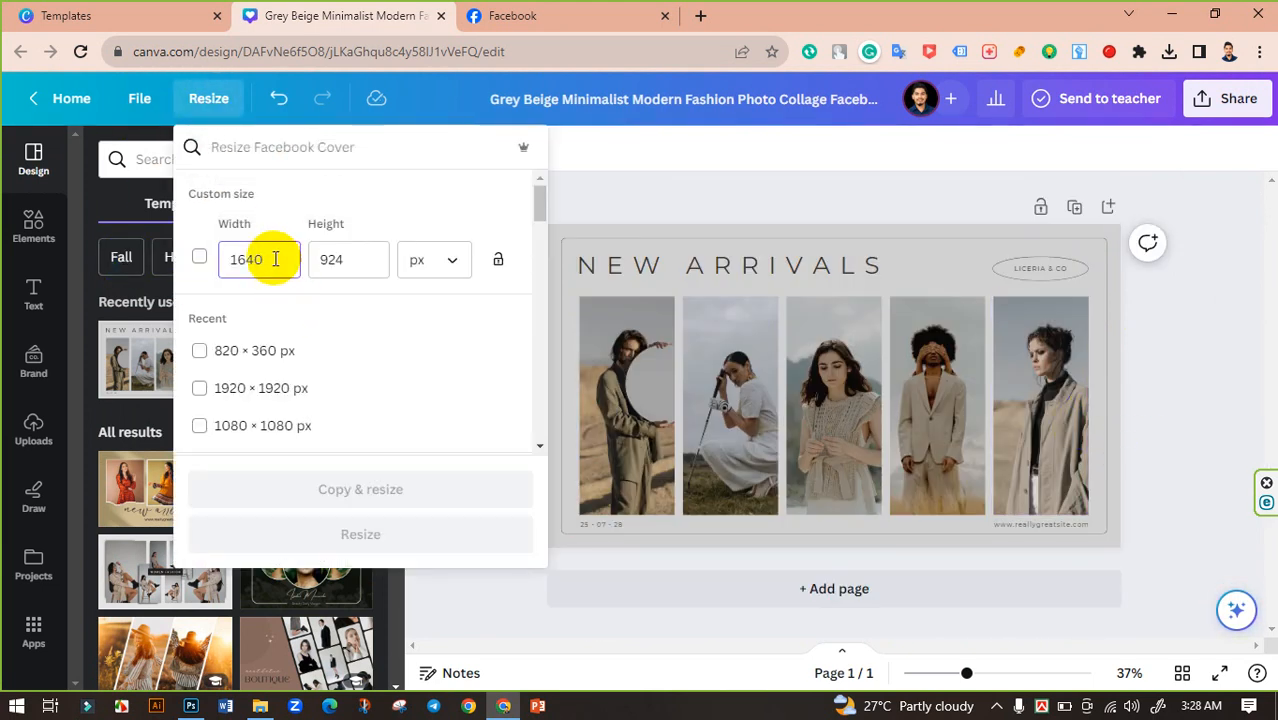
left_click(274, 266)
left_click_drag(274, 266, 192, 262)
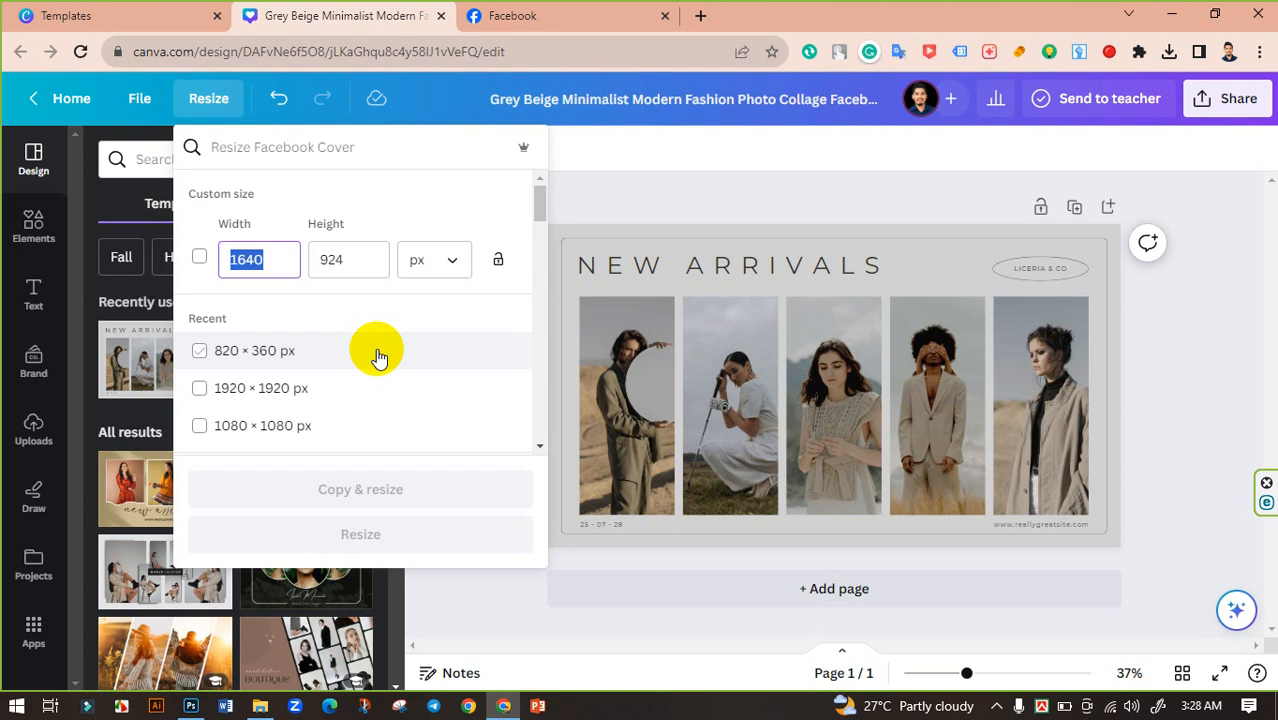
type("82")
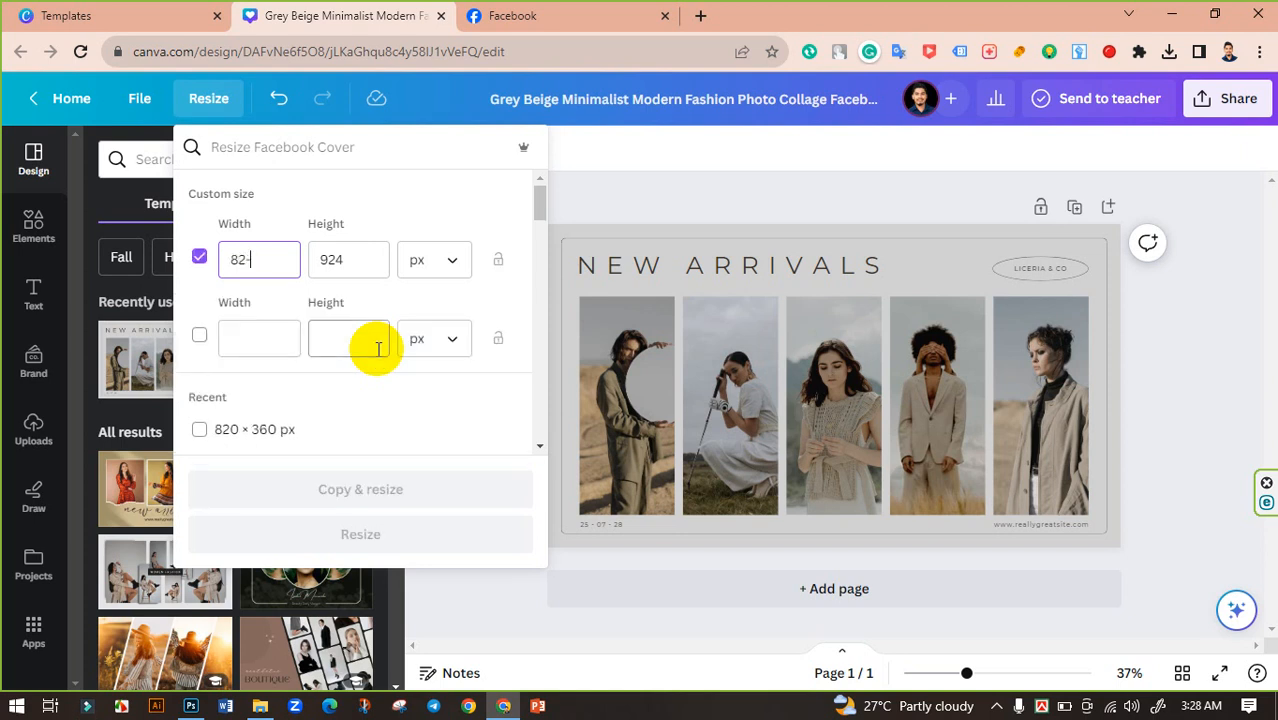
type("0")
key("Tab")
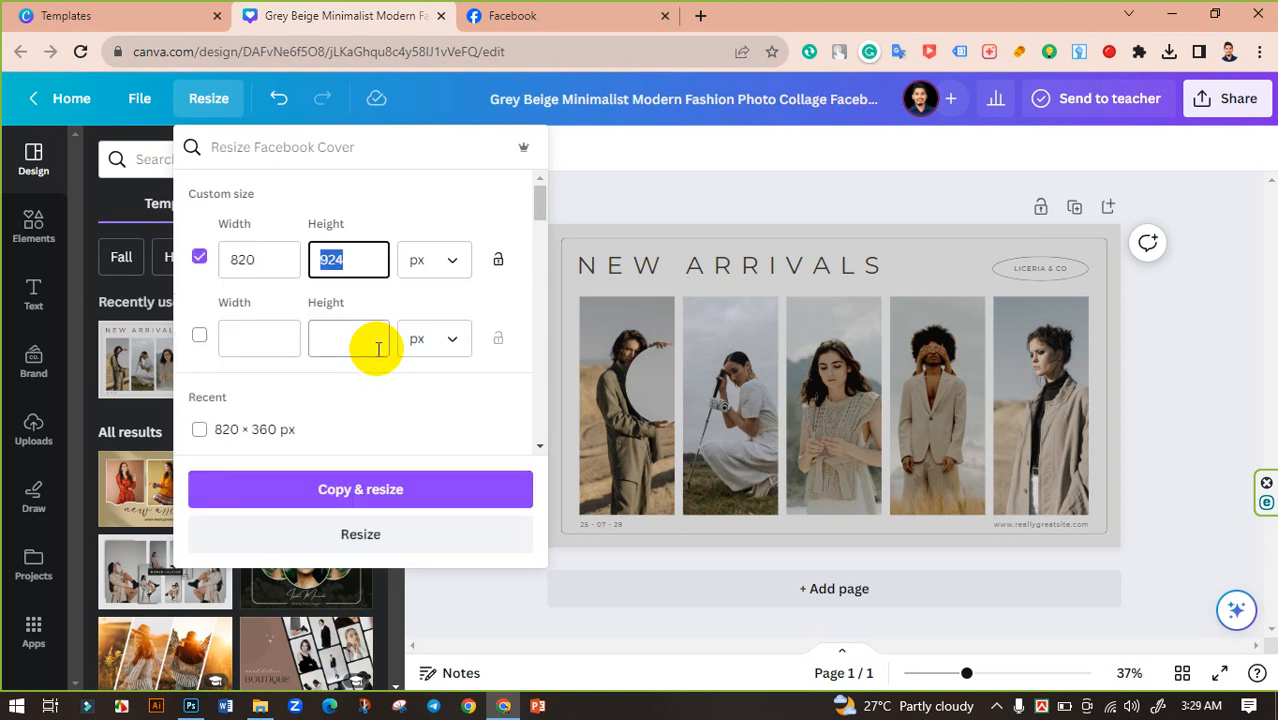
type("3")
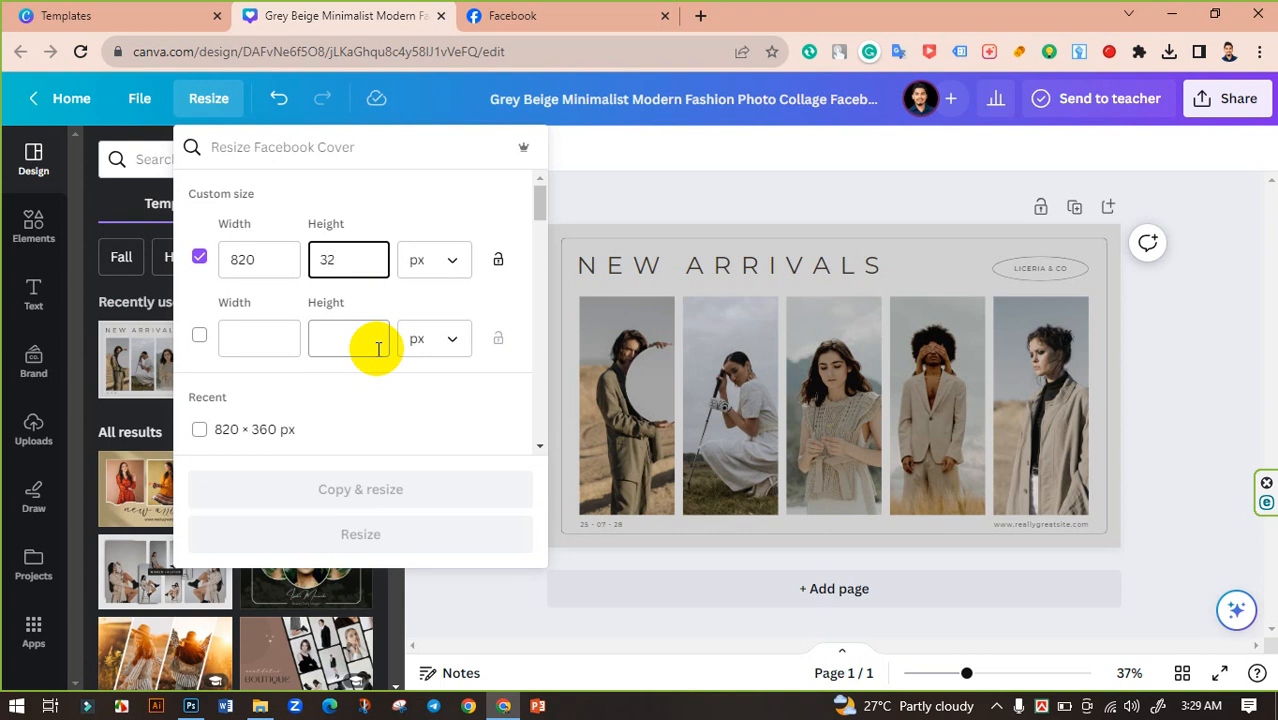
type("60")
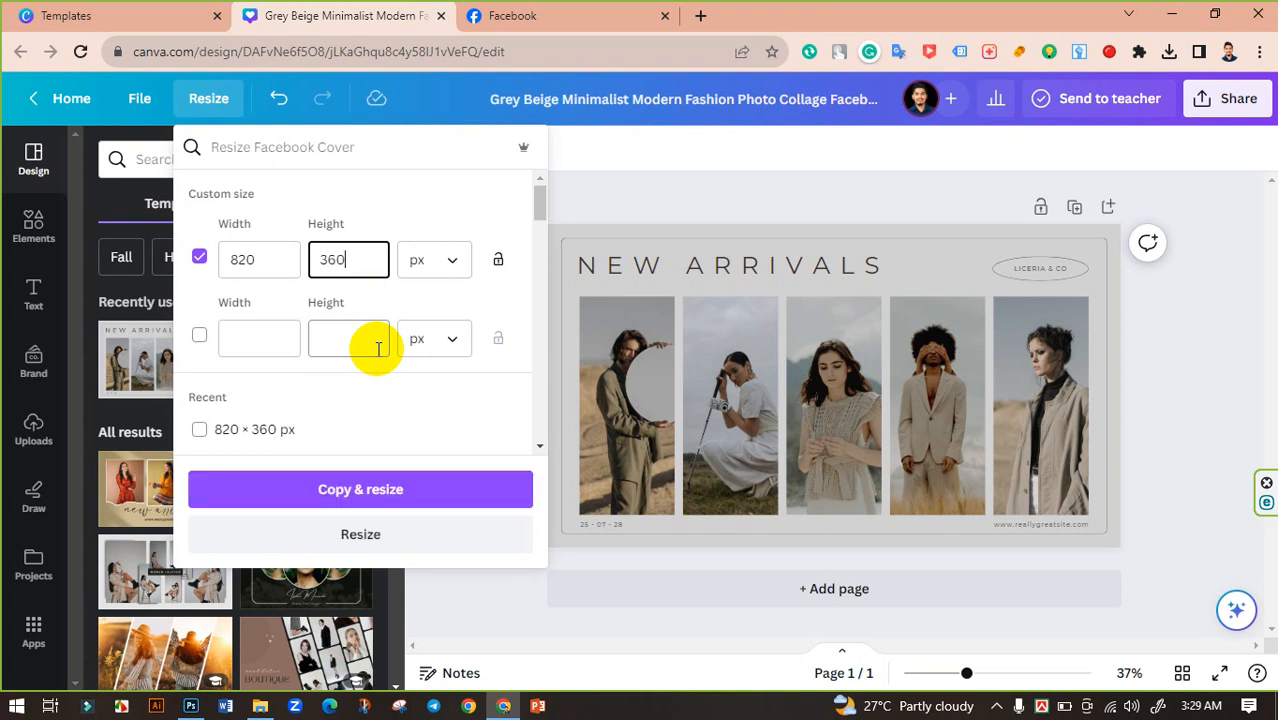
left_click(352, 498)
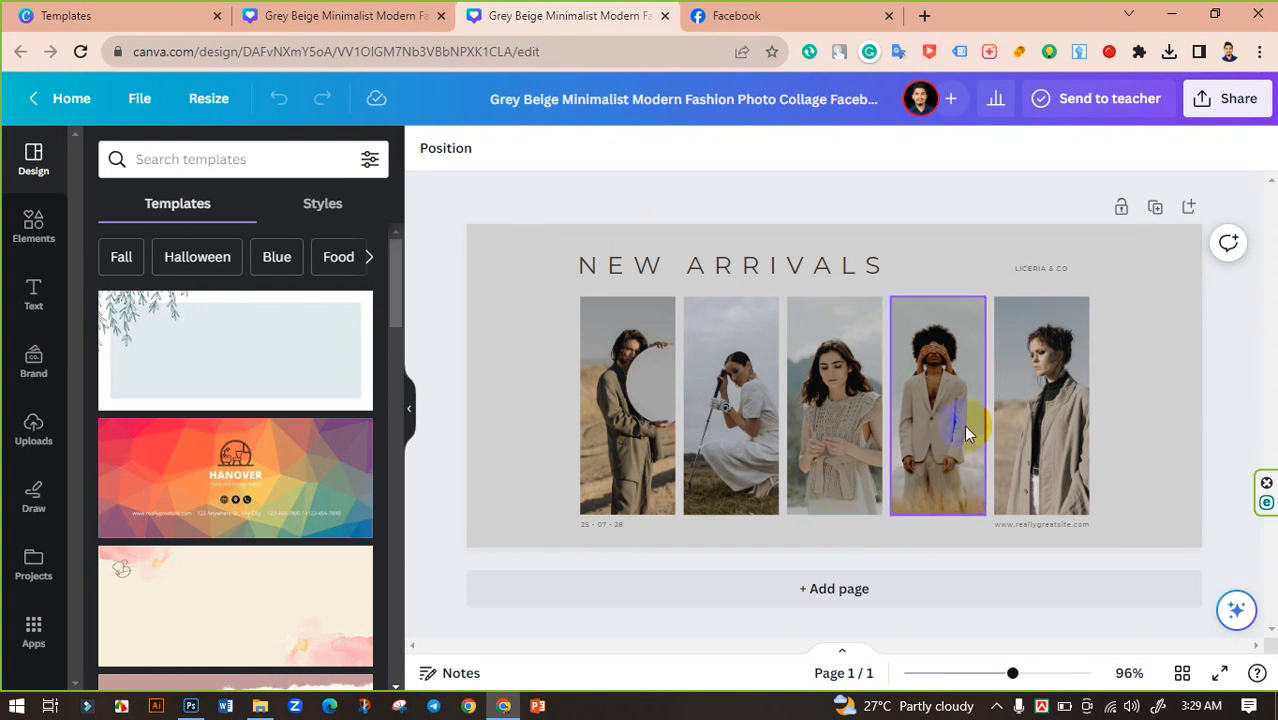
- Search the elements for "black background" and show all matching photos
left_click(477, 306)
left_click(31, 230)
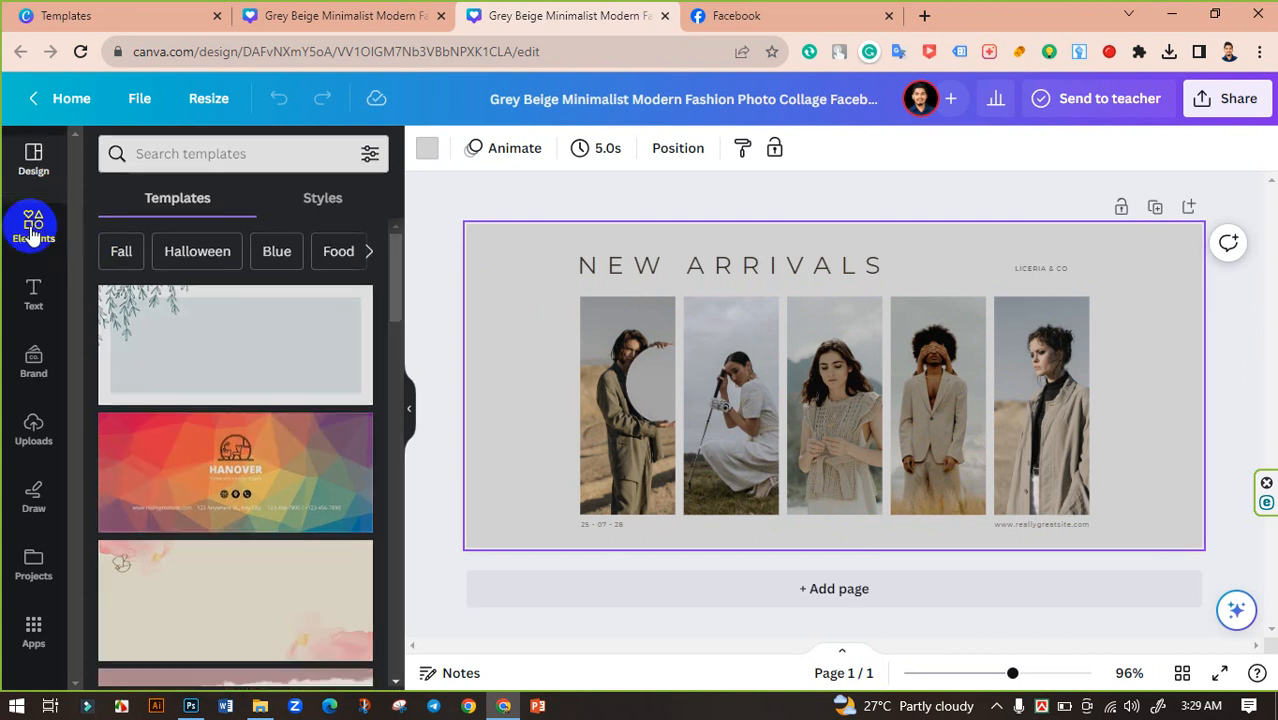
left_click(214, 159)
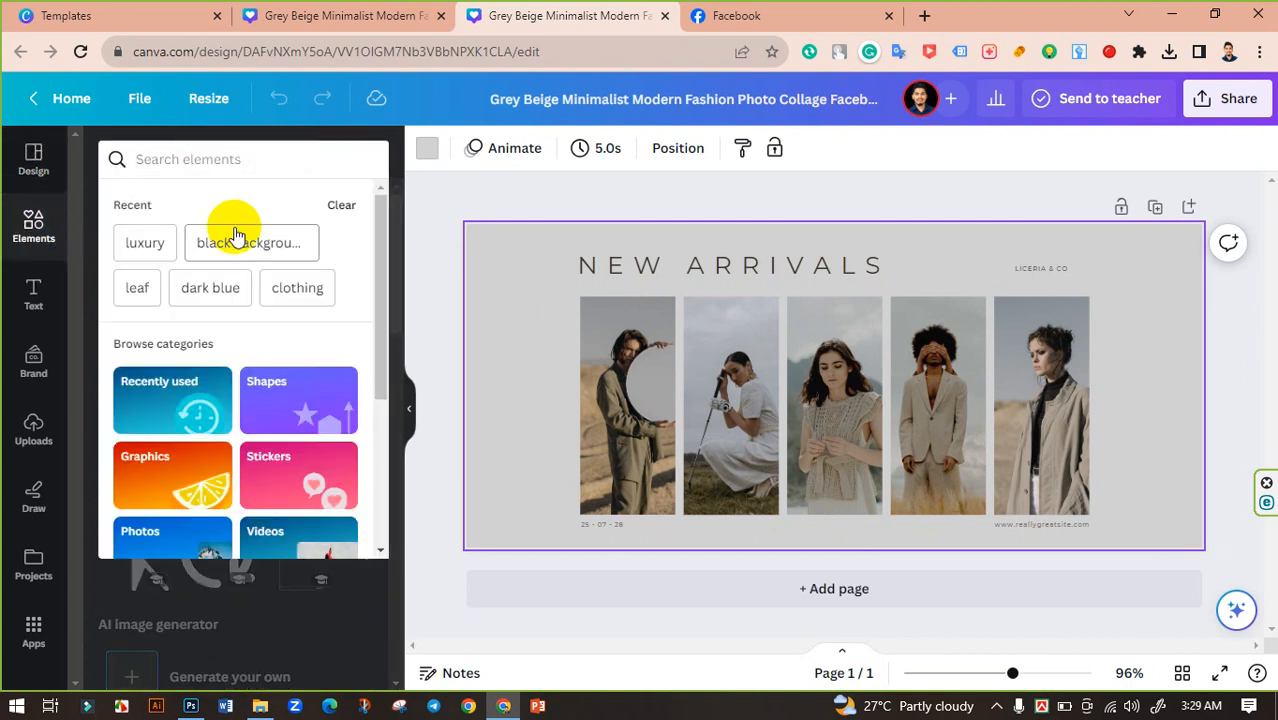
type("black")
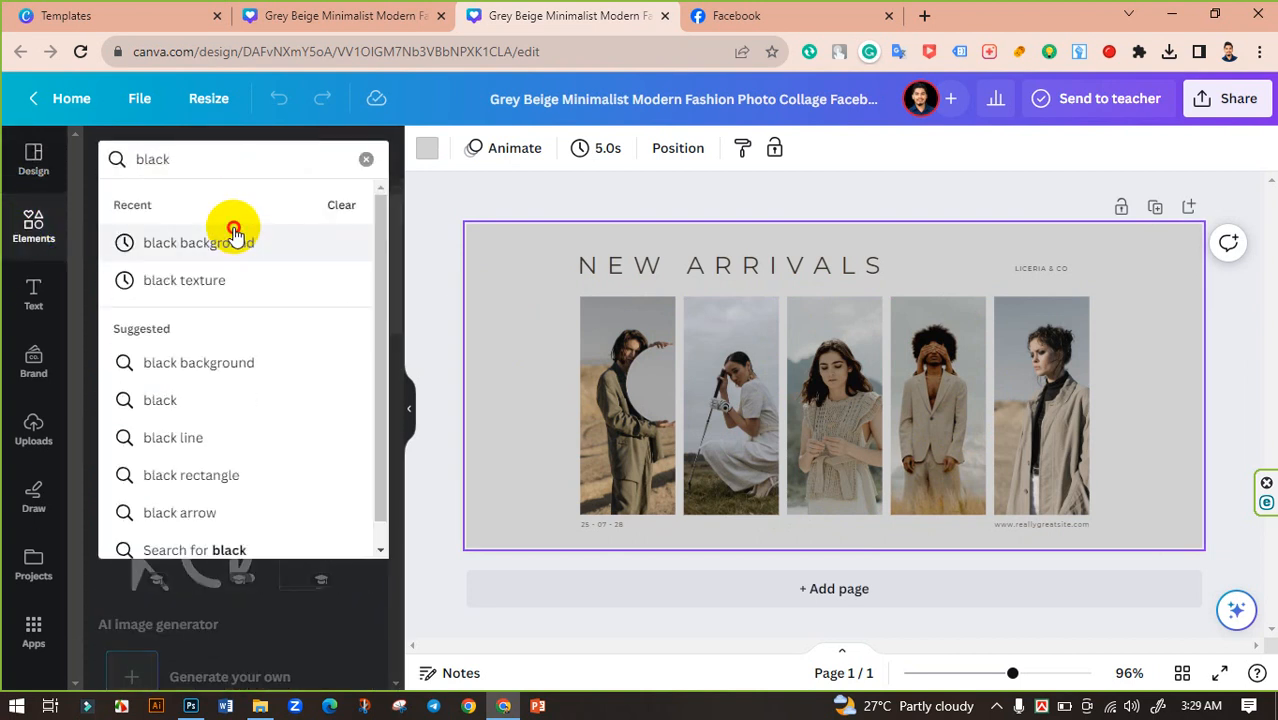
left_click(233, 229)
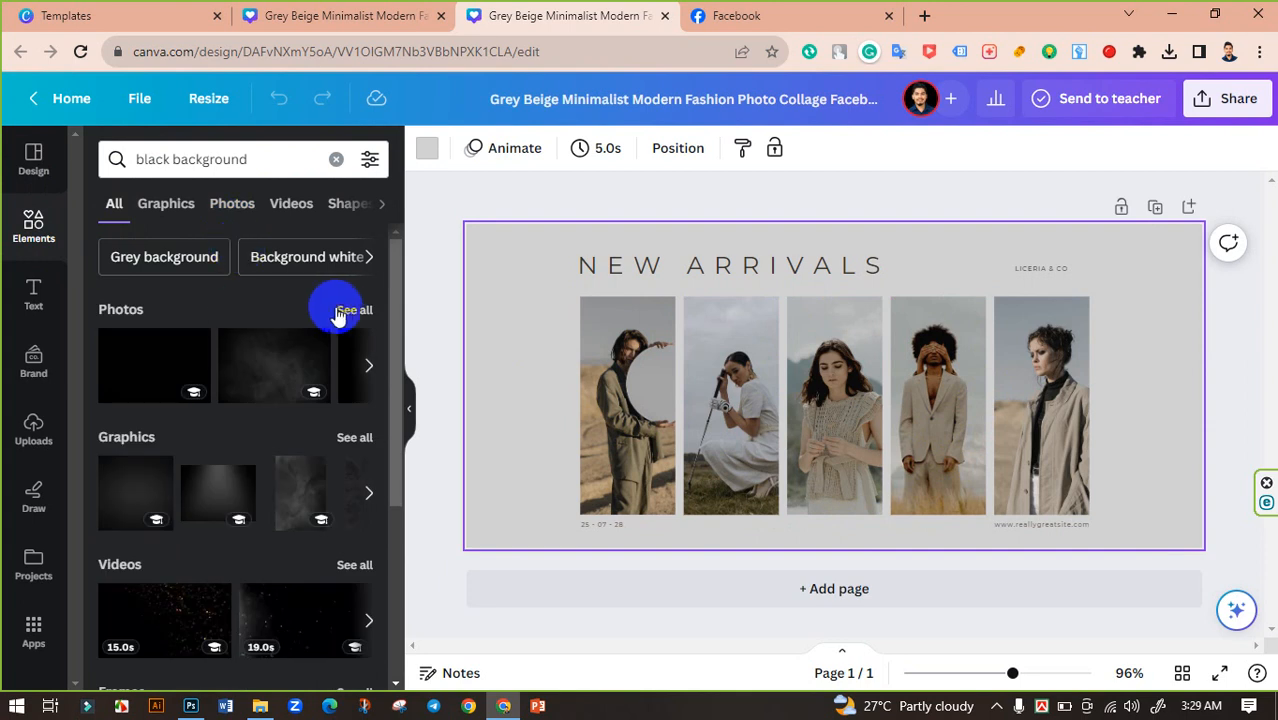
left_click(340, 306)
- Add the dark photo with gold diagonal lines behind the collage and enlarge it to cover the whole page
scroll(254, 491, "down", 5)
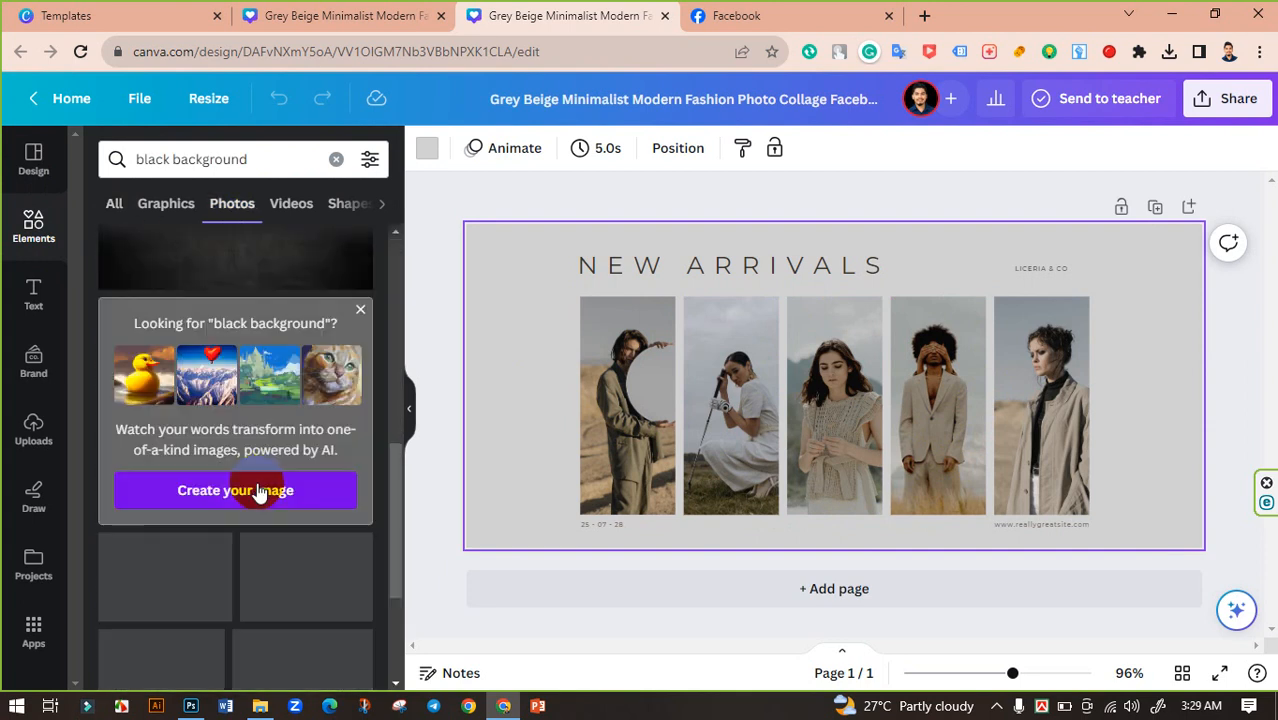
scroll(280, 540, "down", 5)
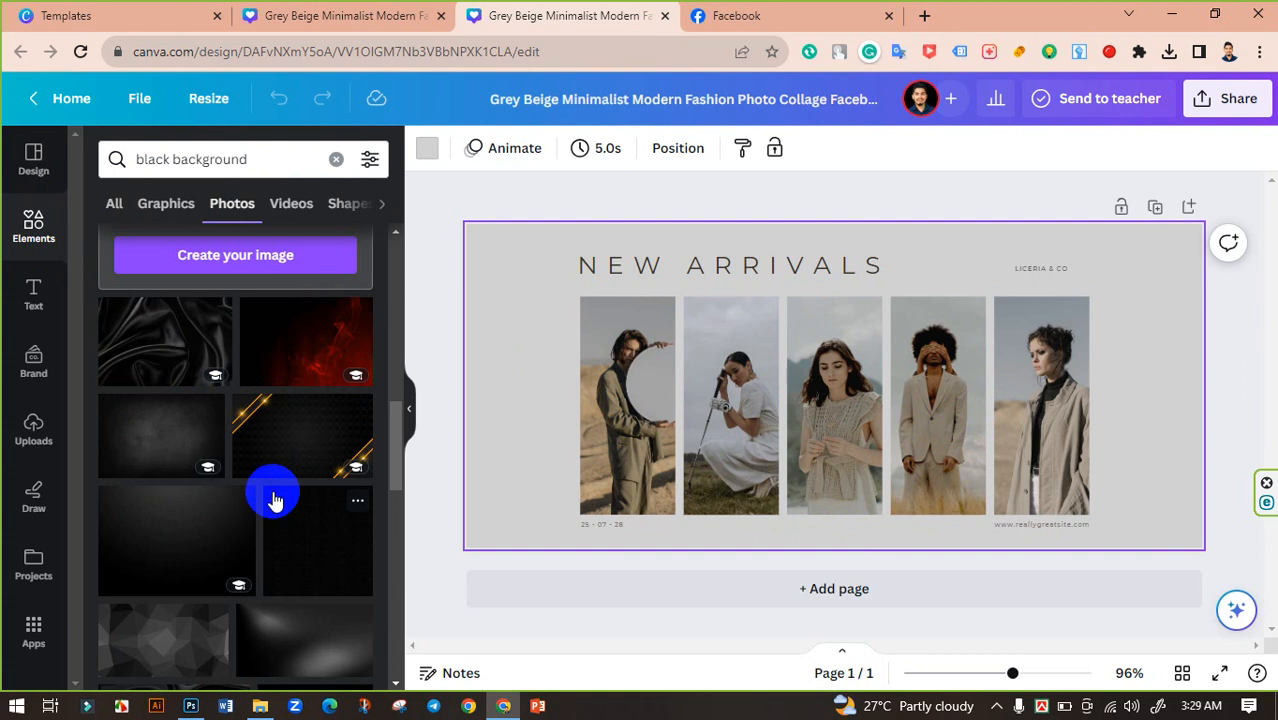
scroll(303, 447, "down", 2)
scroll(305, 450, "down", 2)
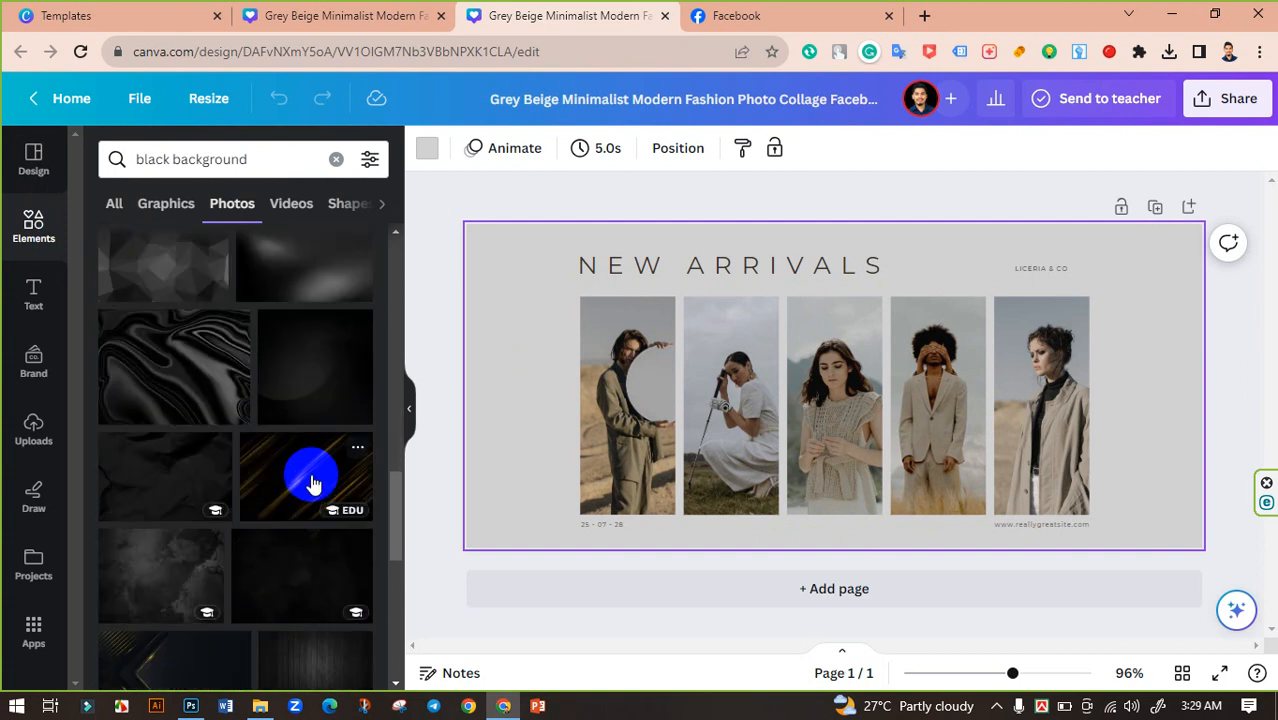
scroll(274, 540, "down", 2)
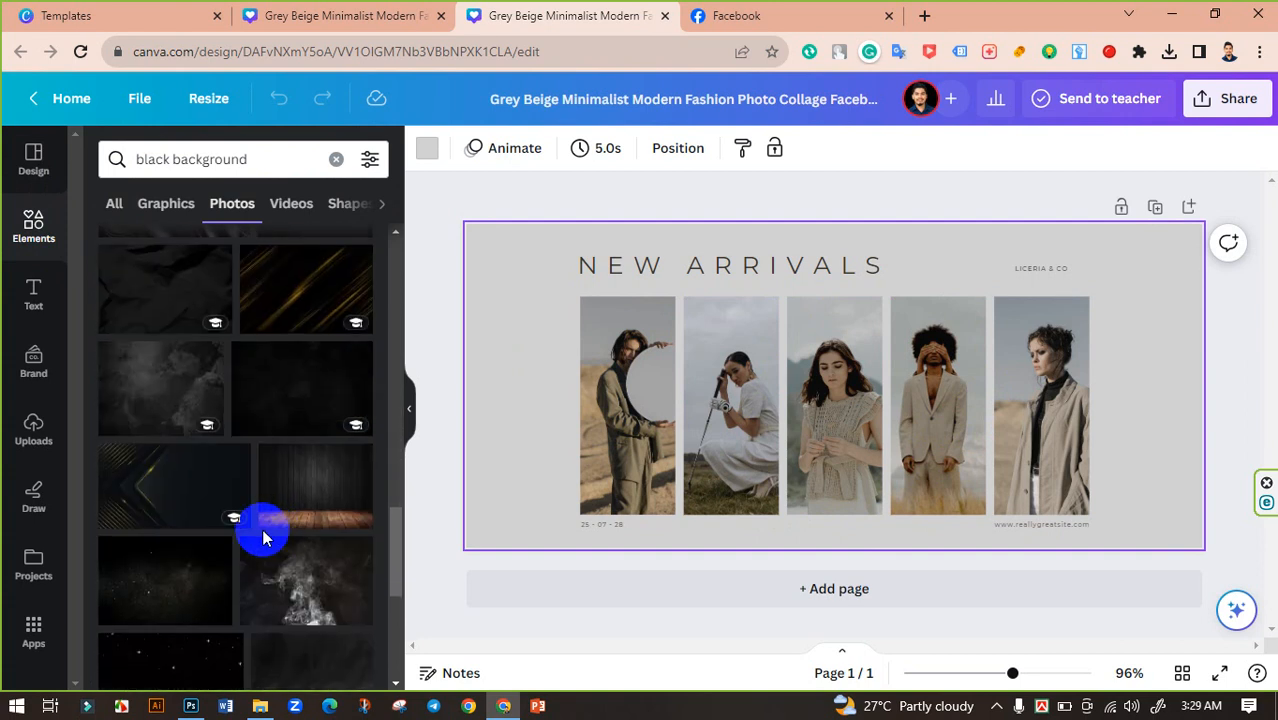
left_click(180, 483)
left_click_drag(1064, 516, 1203, 600)
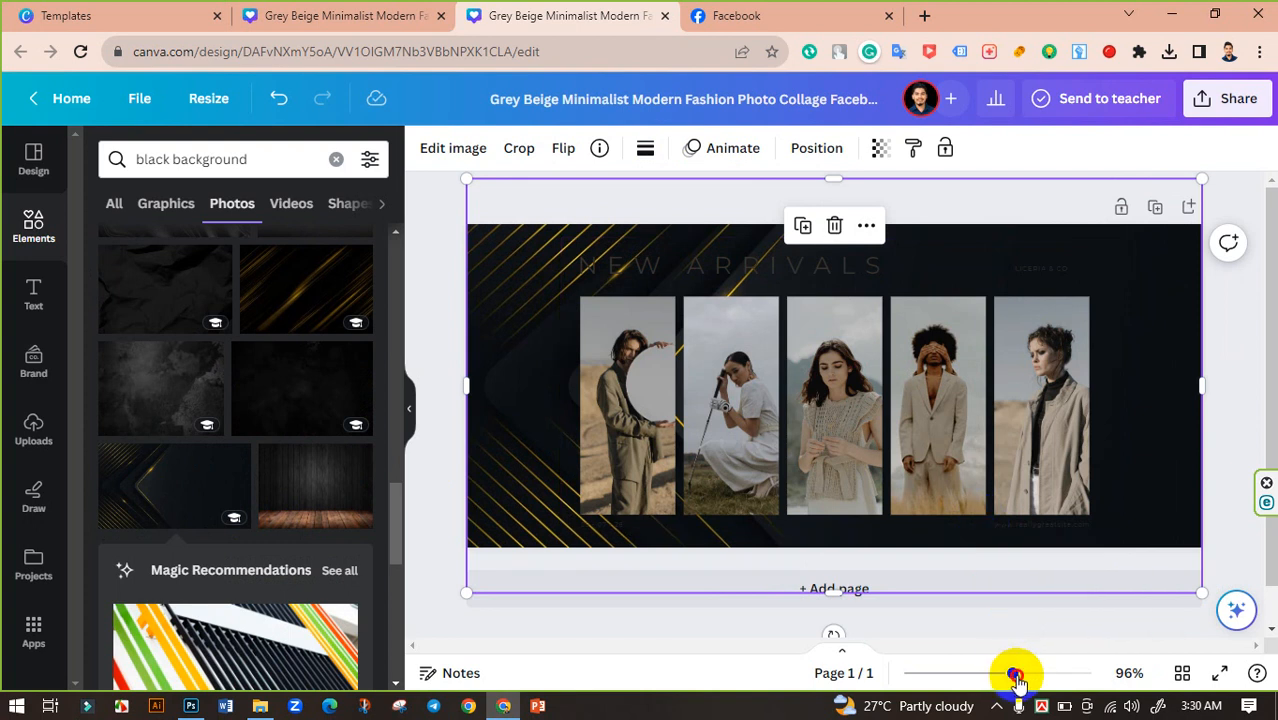
- Change the "NEW ARRIVALS" heading to white and centre it horizontally above the row of photos
mouse_move(1012, 673)
left_mouse_down()
mouse_move(1047, 675)
mouse_move(978, 673)
mouse_move(1007, 673)
left_mouse_up()
left_click(747, 285)
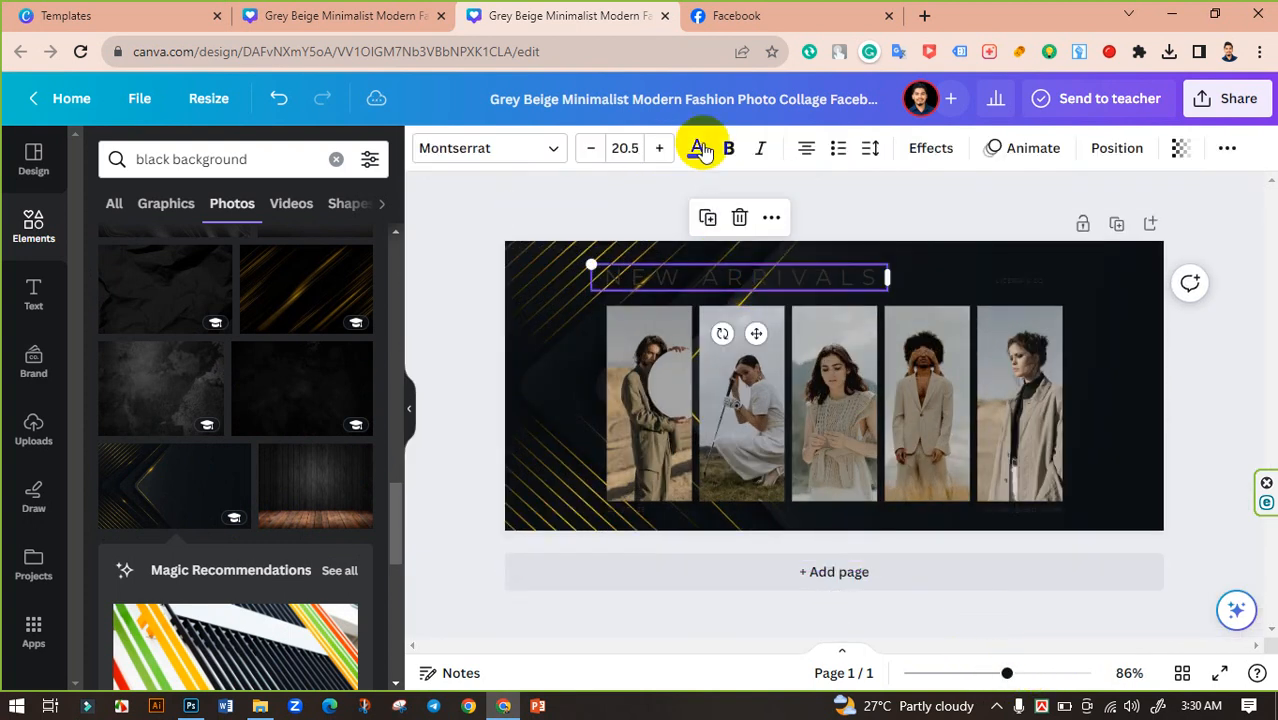
left_click(697, 148)
left_click(257, 261)
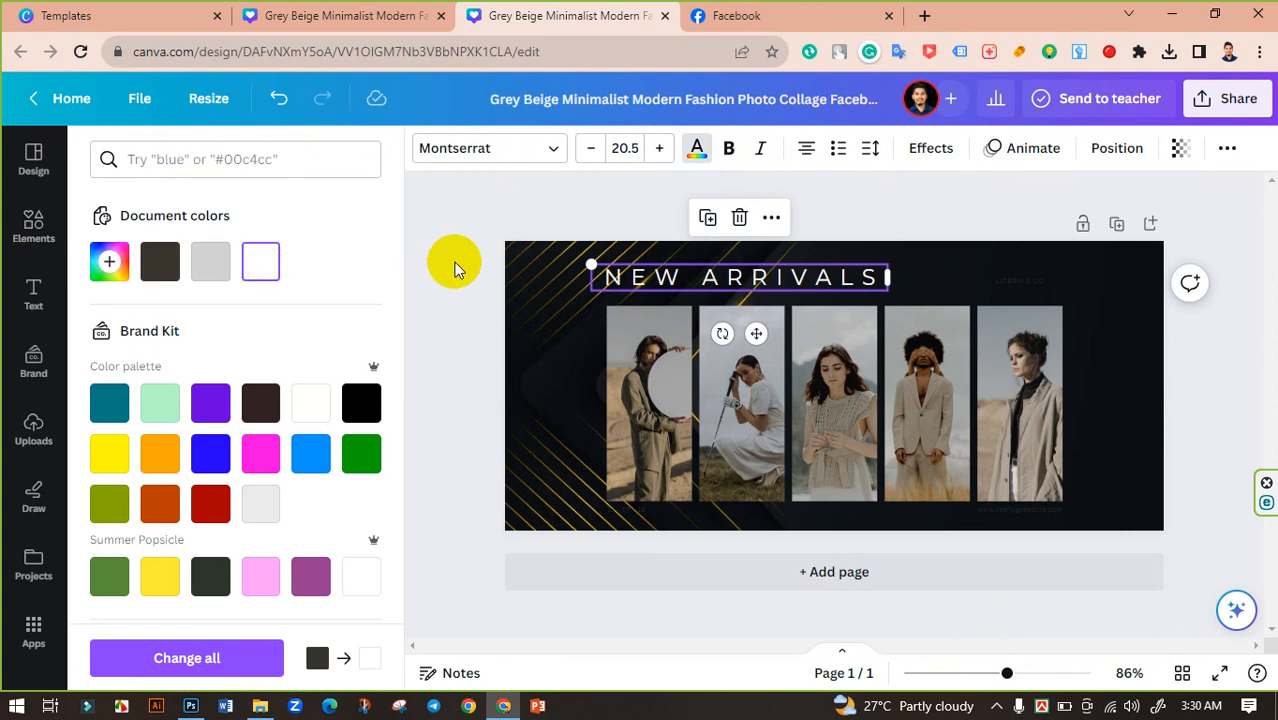
left_click(591, 292)
left_click_drag(787, 286, 848, 286)
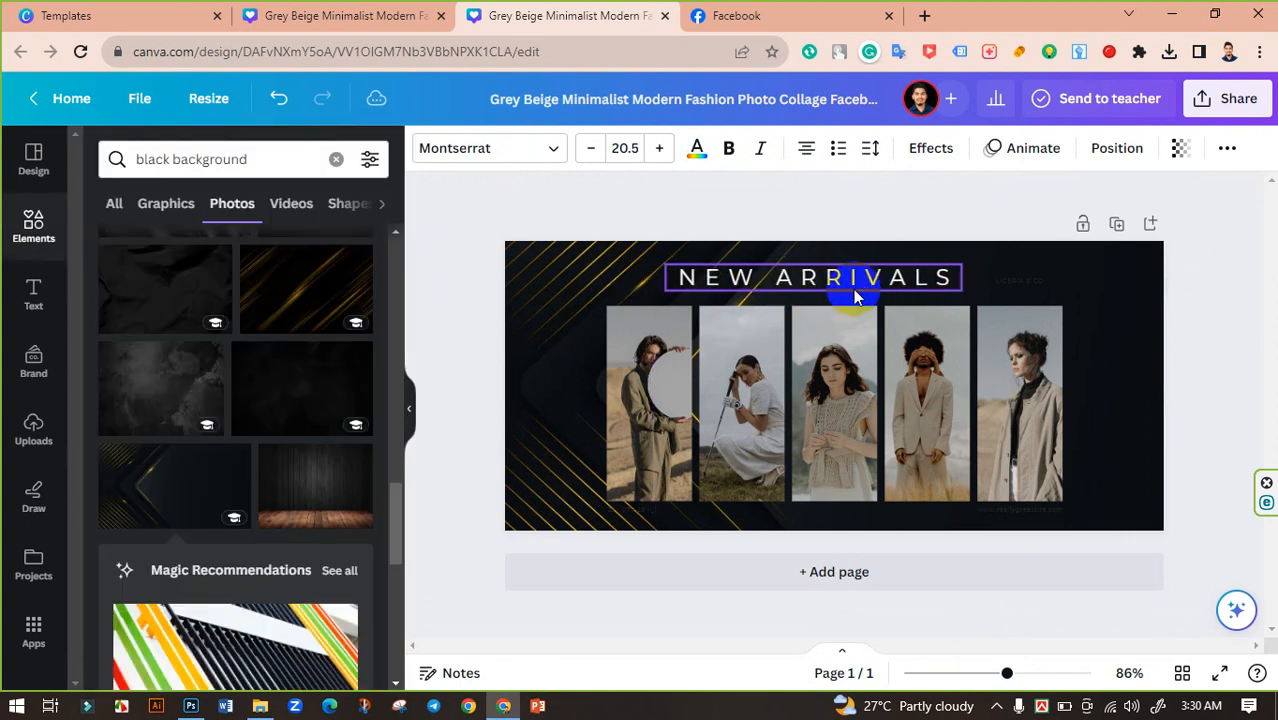
left_click(991, 517)
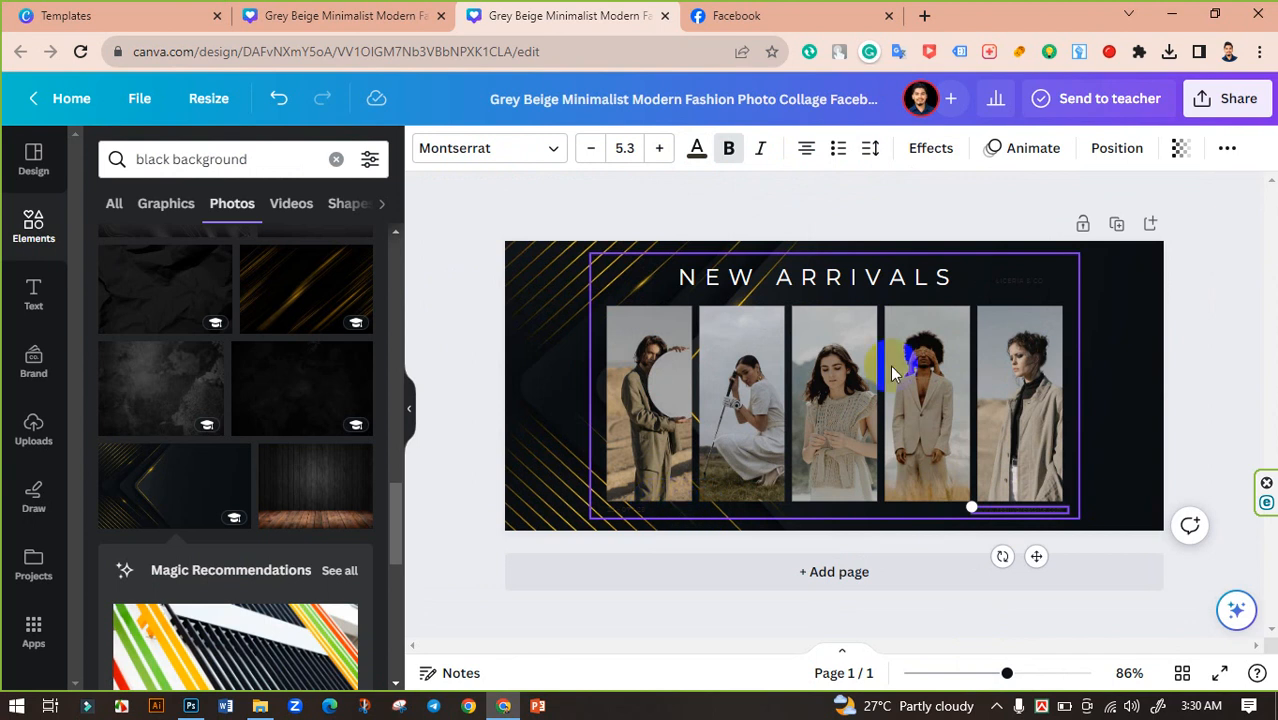
left_click(697, 150)
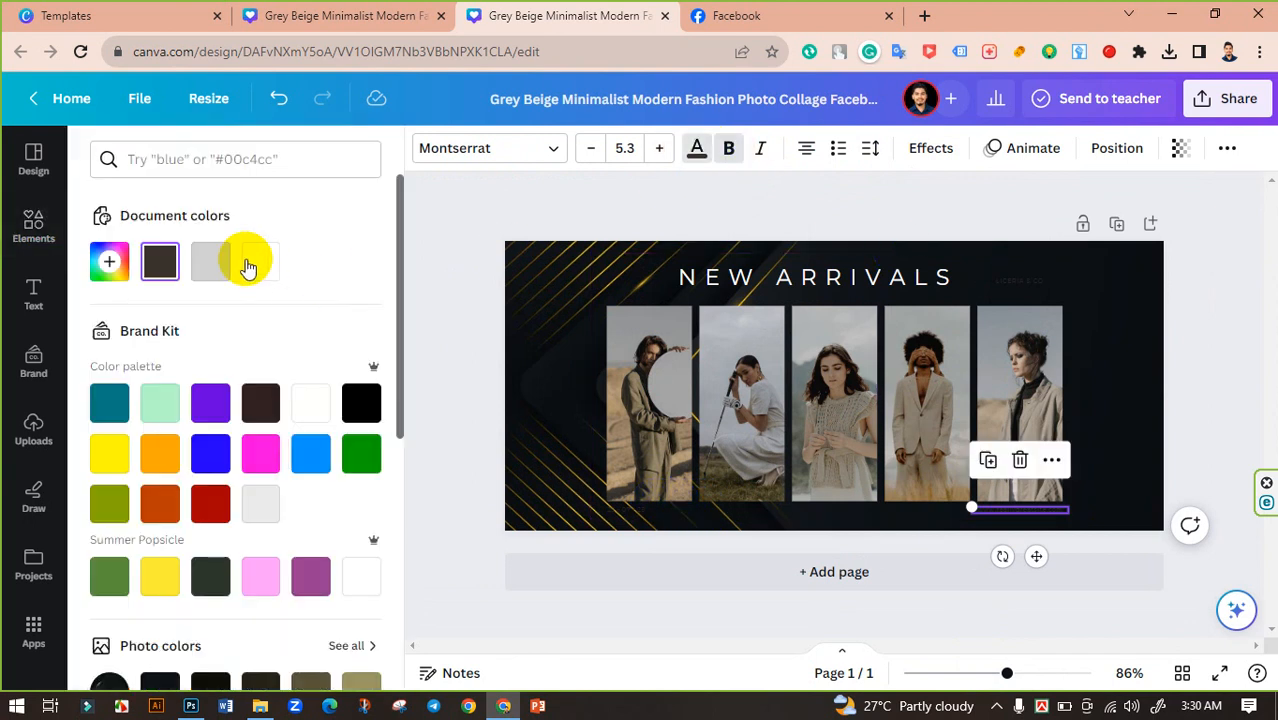
left_click(258, 265)
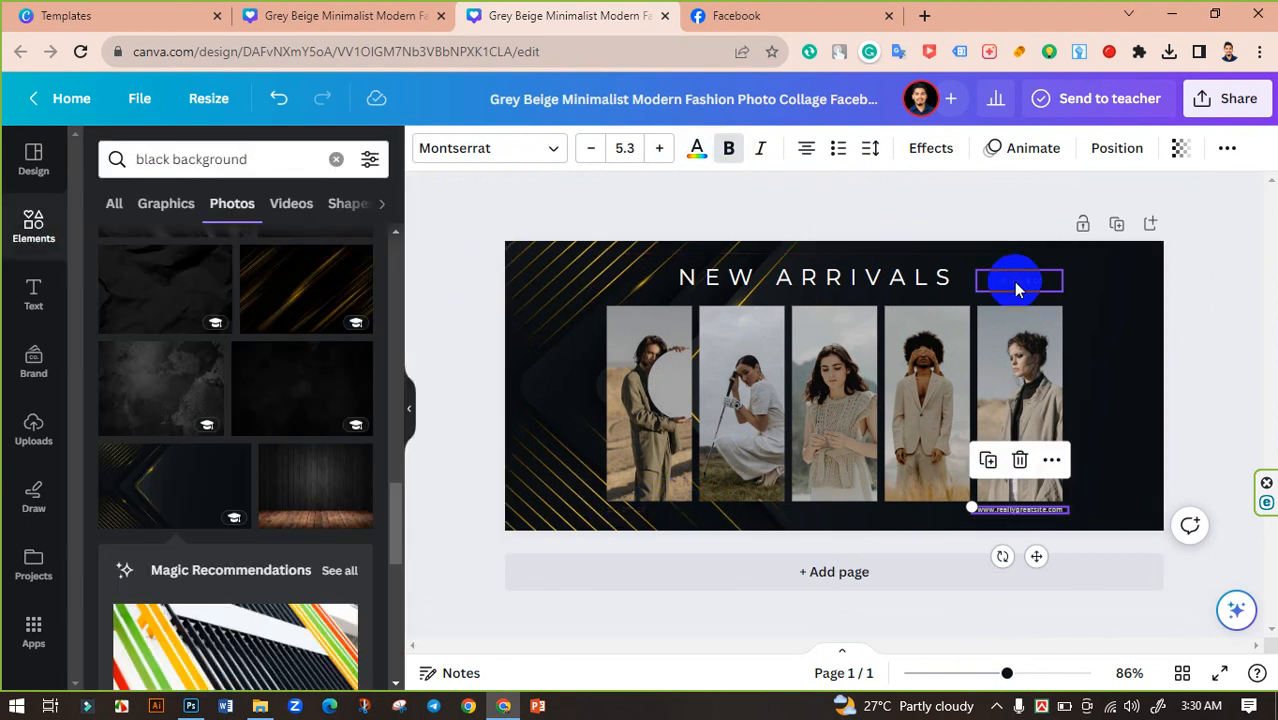
- Change the "LICERIA & CO" text beside the heading to white
left_click(1014, 283)
left_click(697, 152)
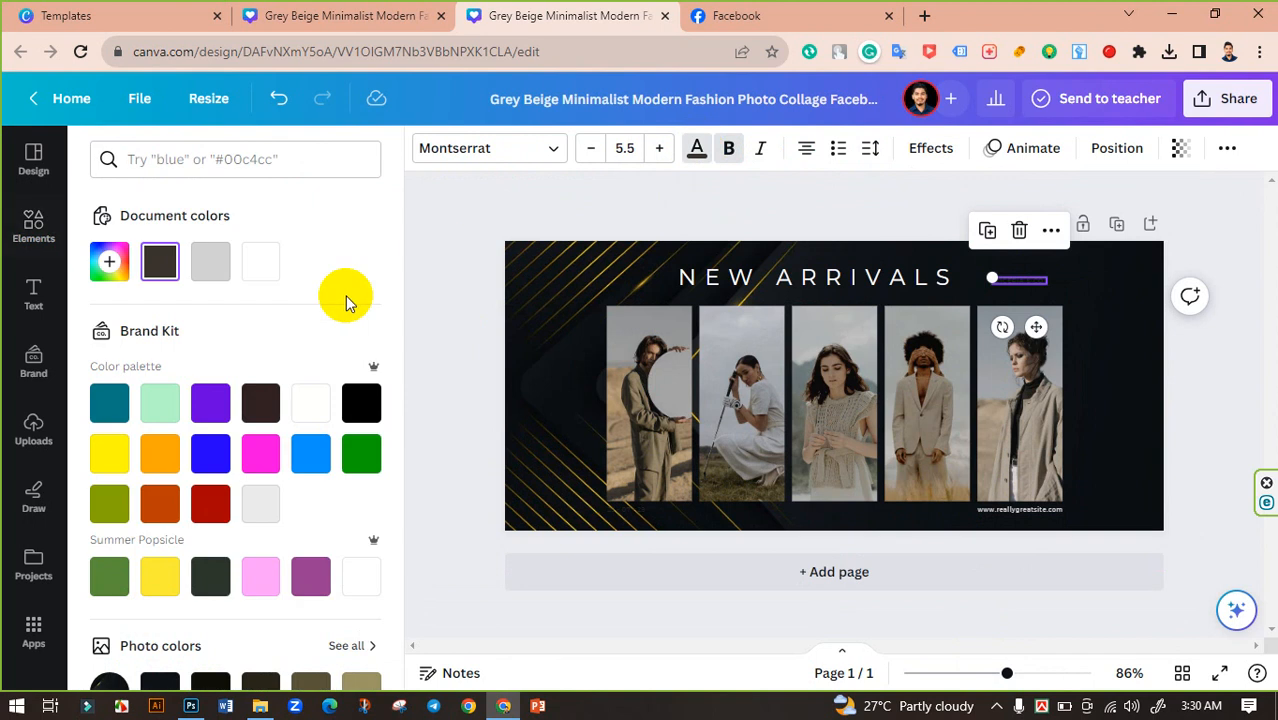
left_click(260, 262)
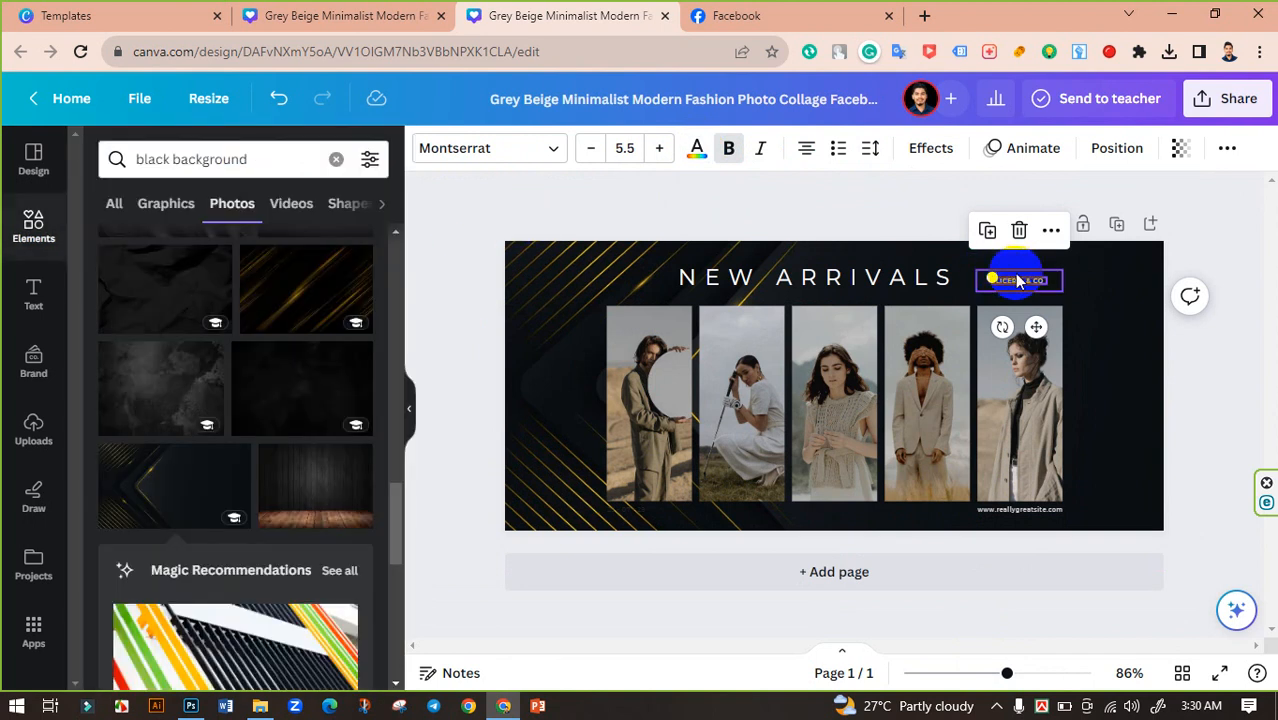
left_click(984, 276)
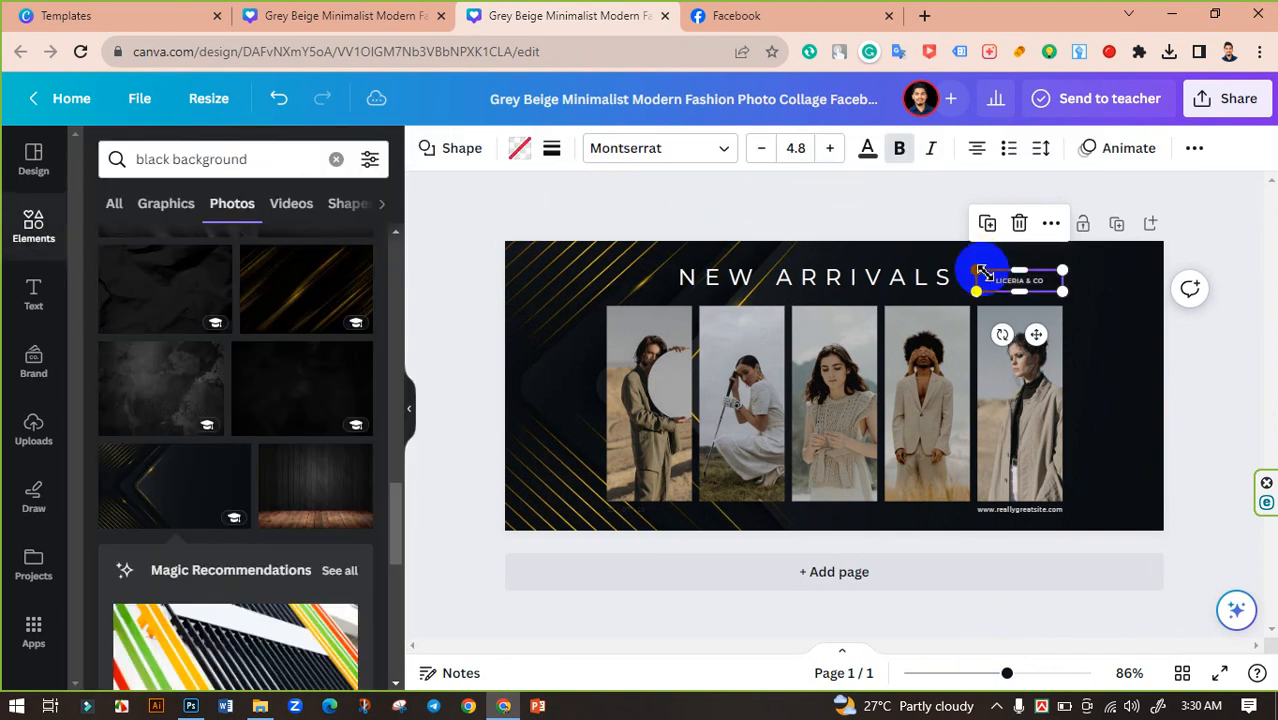
left_click(645, 202)
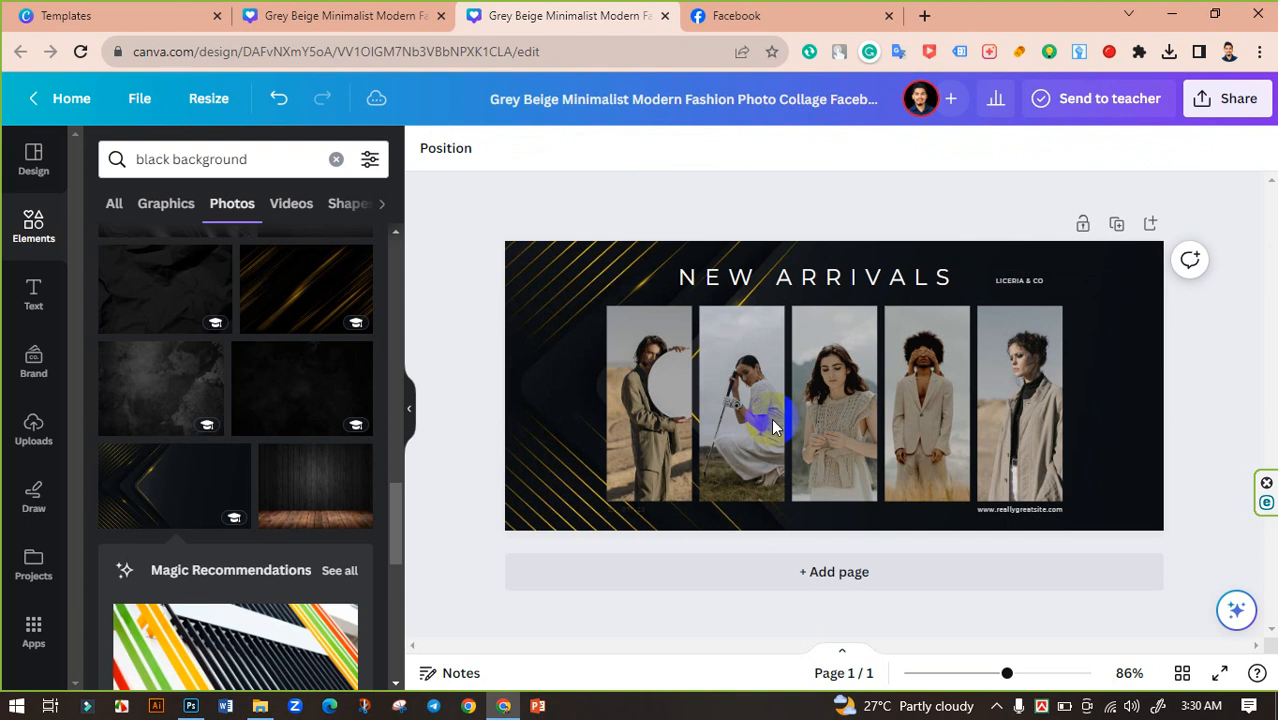
- Change the colour of the small date text below the first photo
left_click(630, 512)
left_click(697, 152)
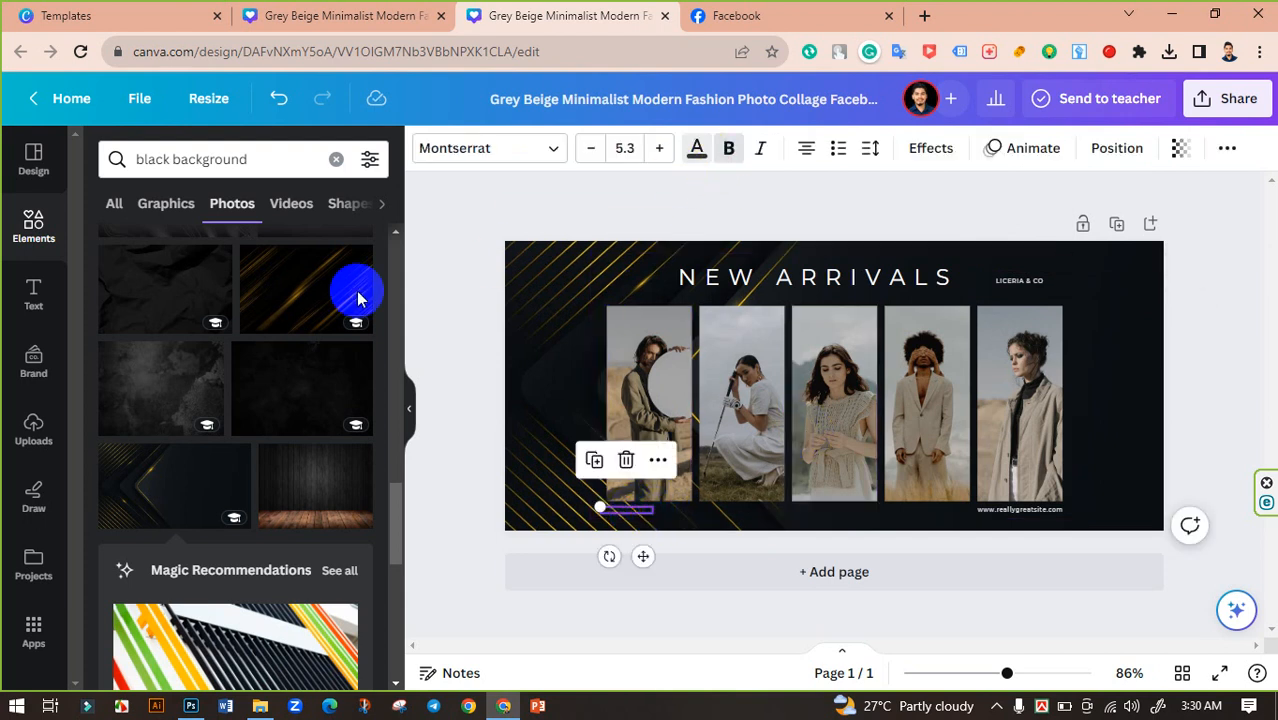
left_click(260, 262)
left_click(472, 366)
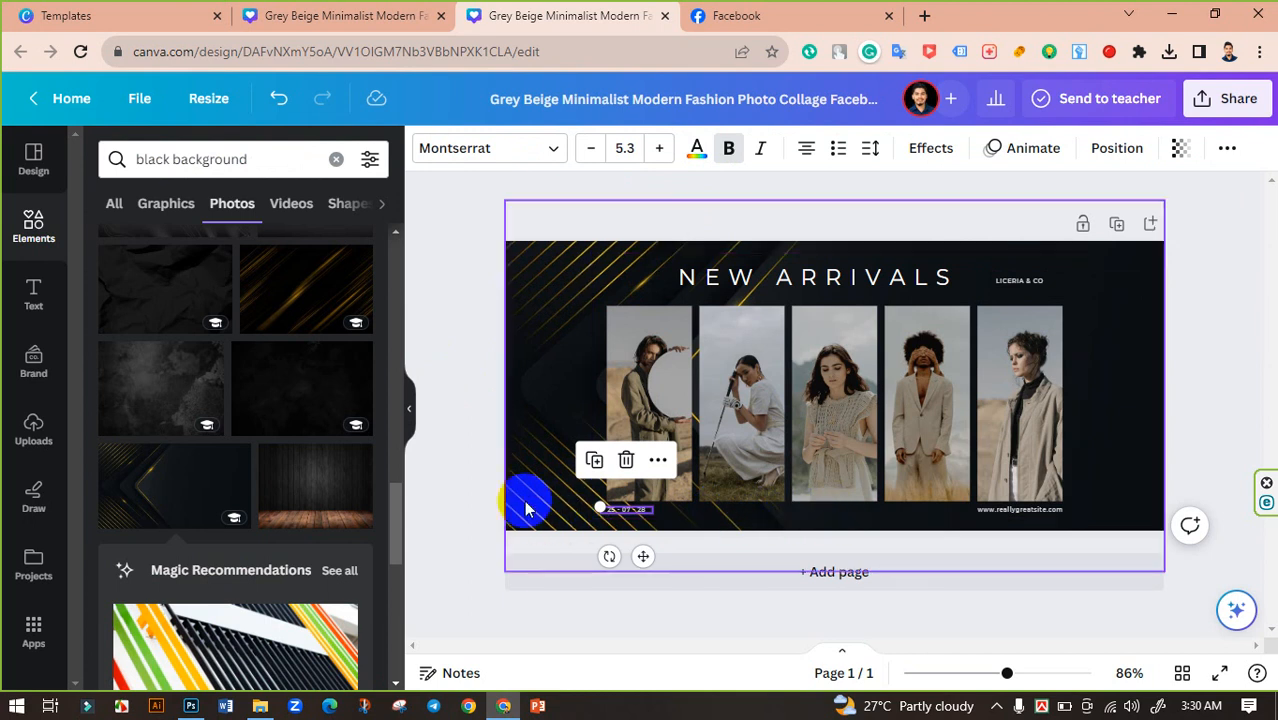
- Delete the small date text below the first photo in the row
left_click(628, 512)
left_click(628, 512)
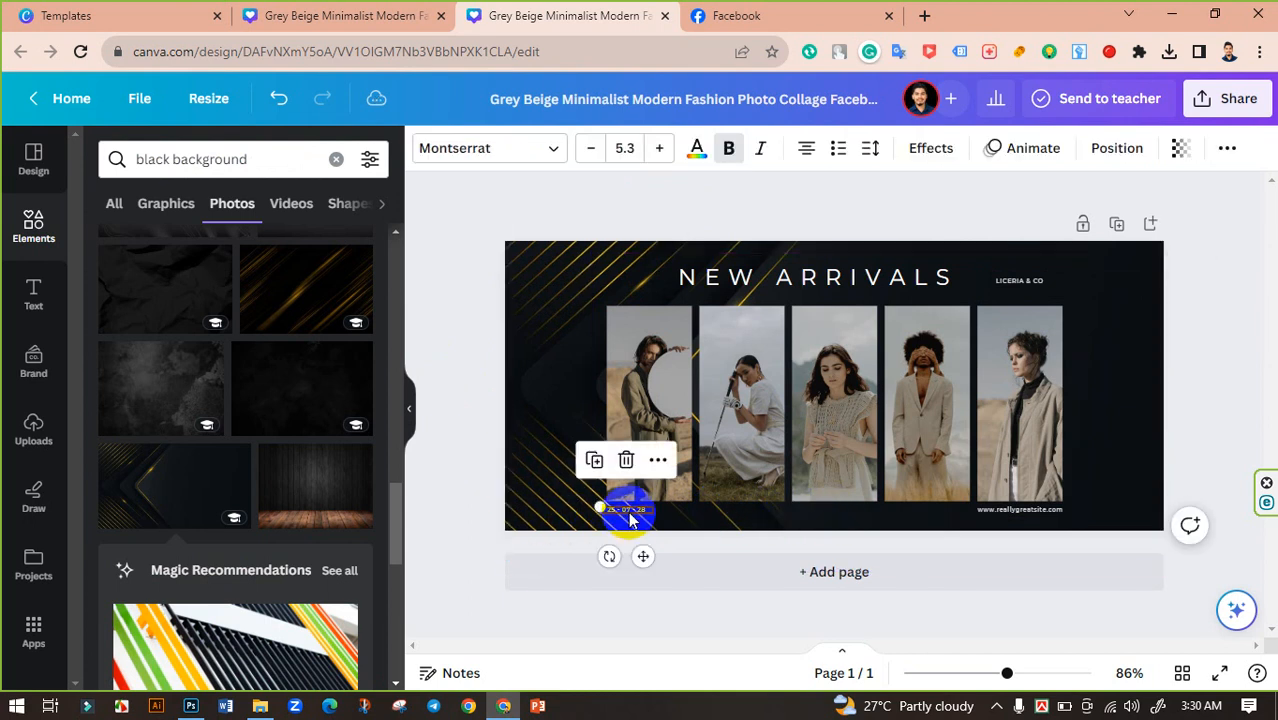
left_click(476, 397)
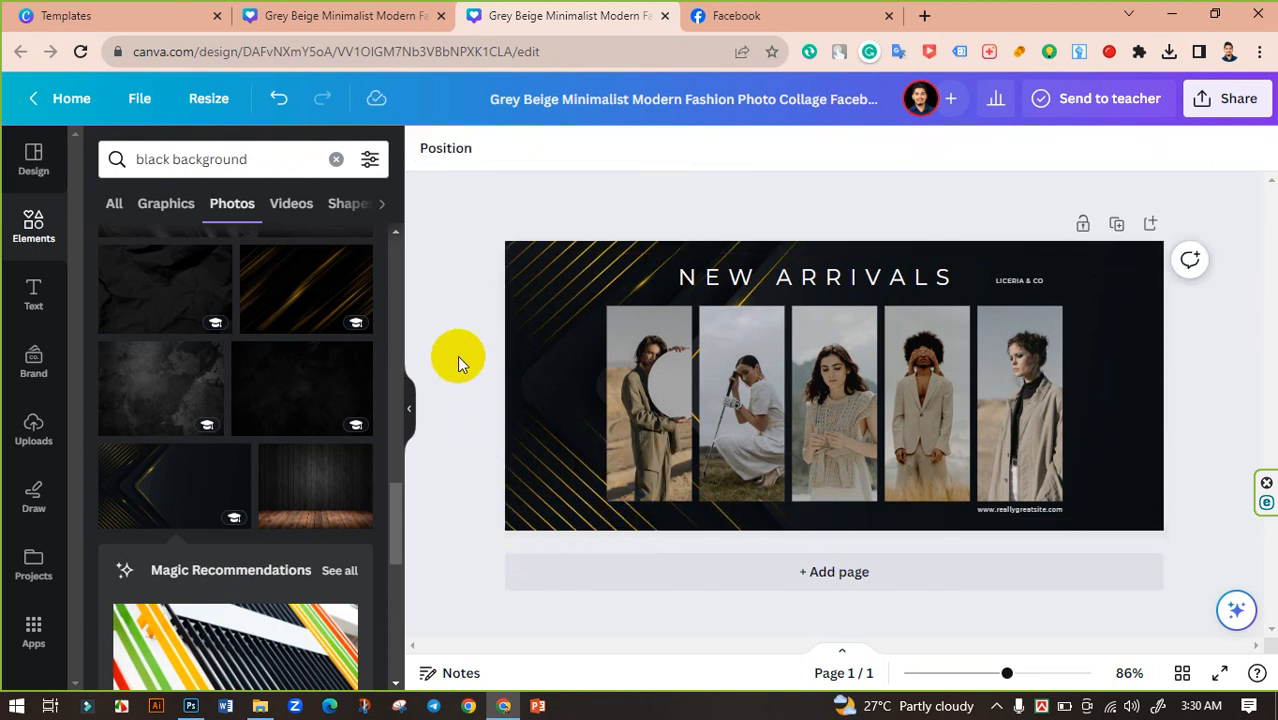
- Try deleting the first and second photos of the collage, undoing each deletion
left_click(648, 410)
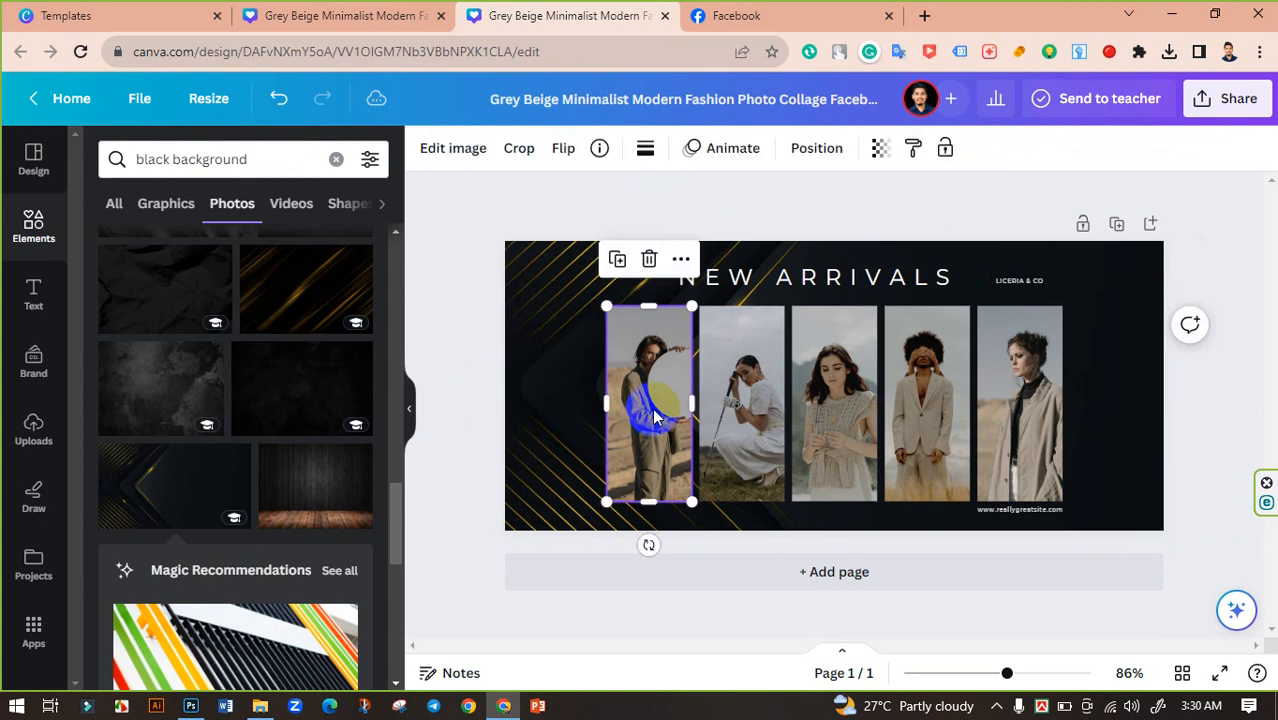
left_click(647, 258)
key("ctrl+z")
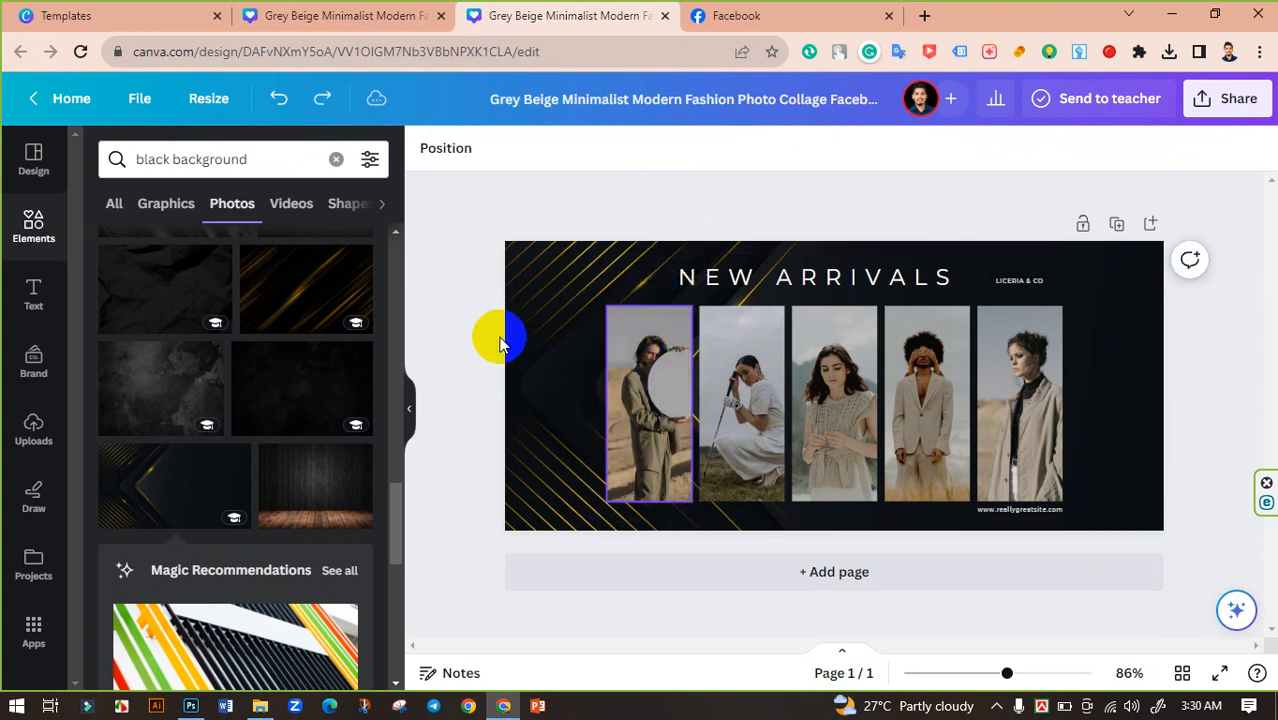
left_click(741, 400)
left_click(744, 258)
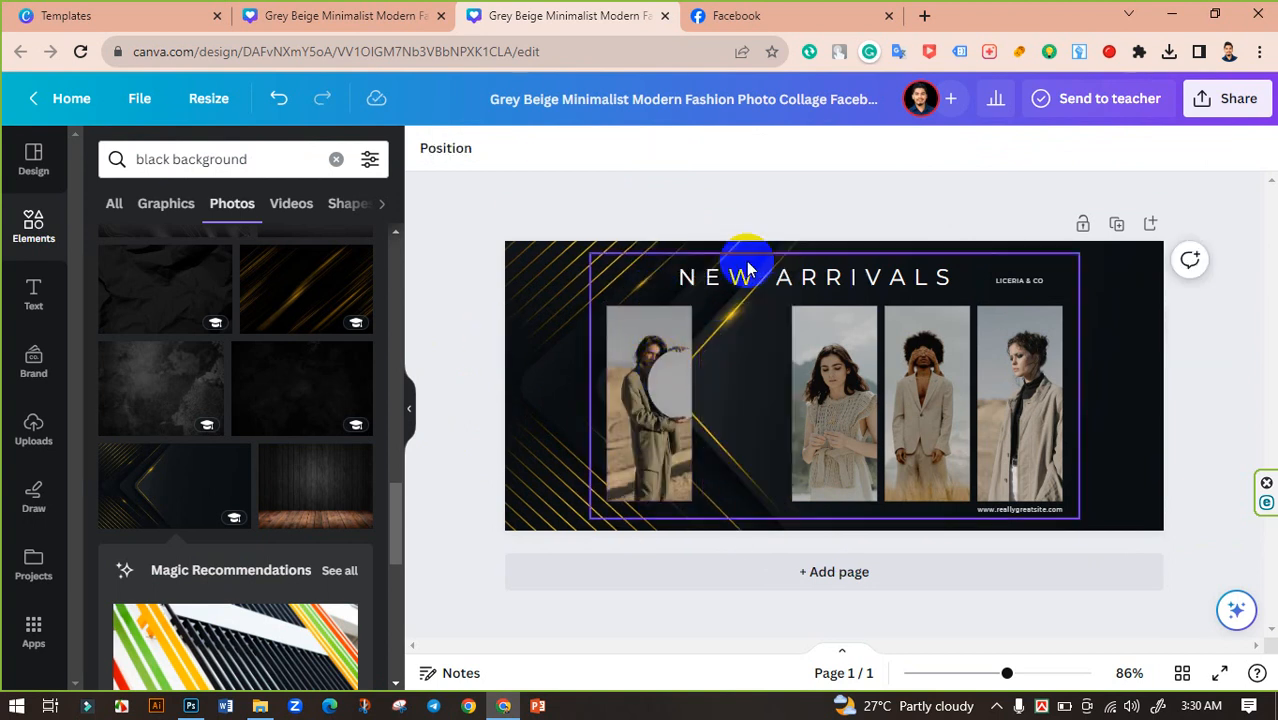
key("ctrl+z")
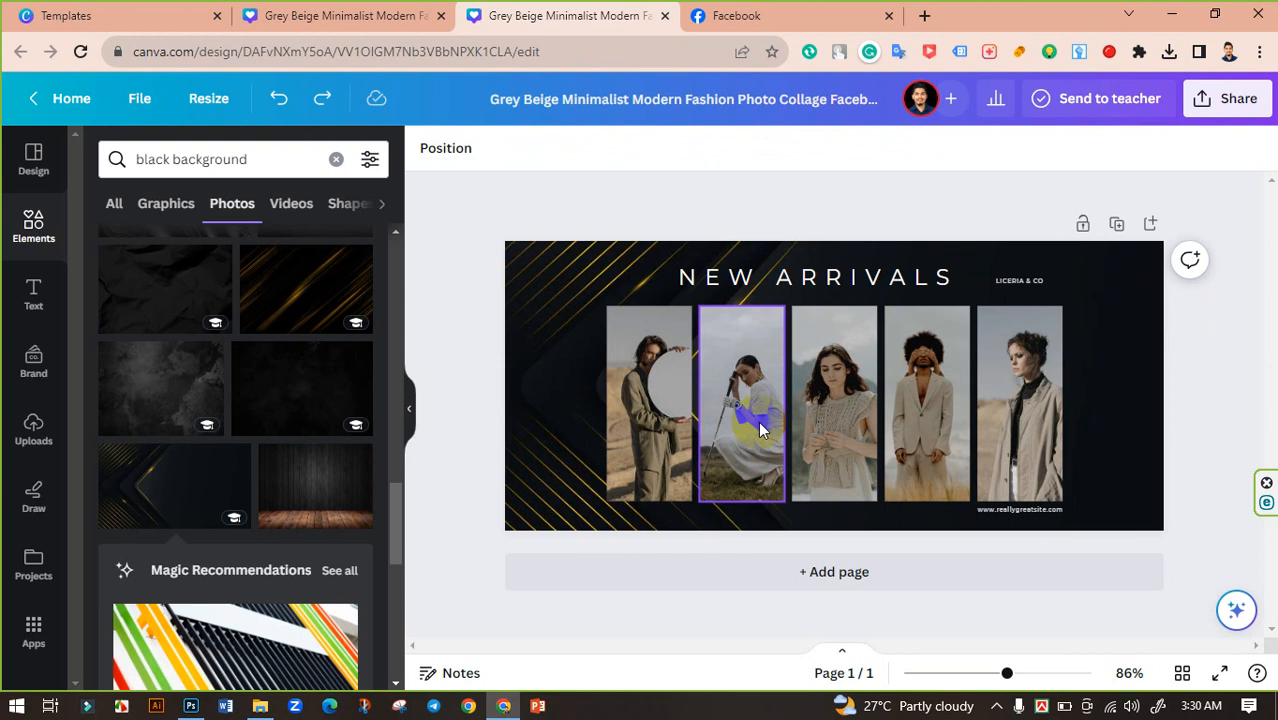
left_click(499, 357)
left_click(749, 370)
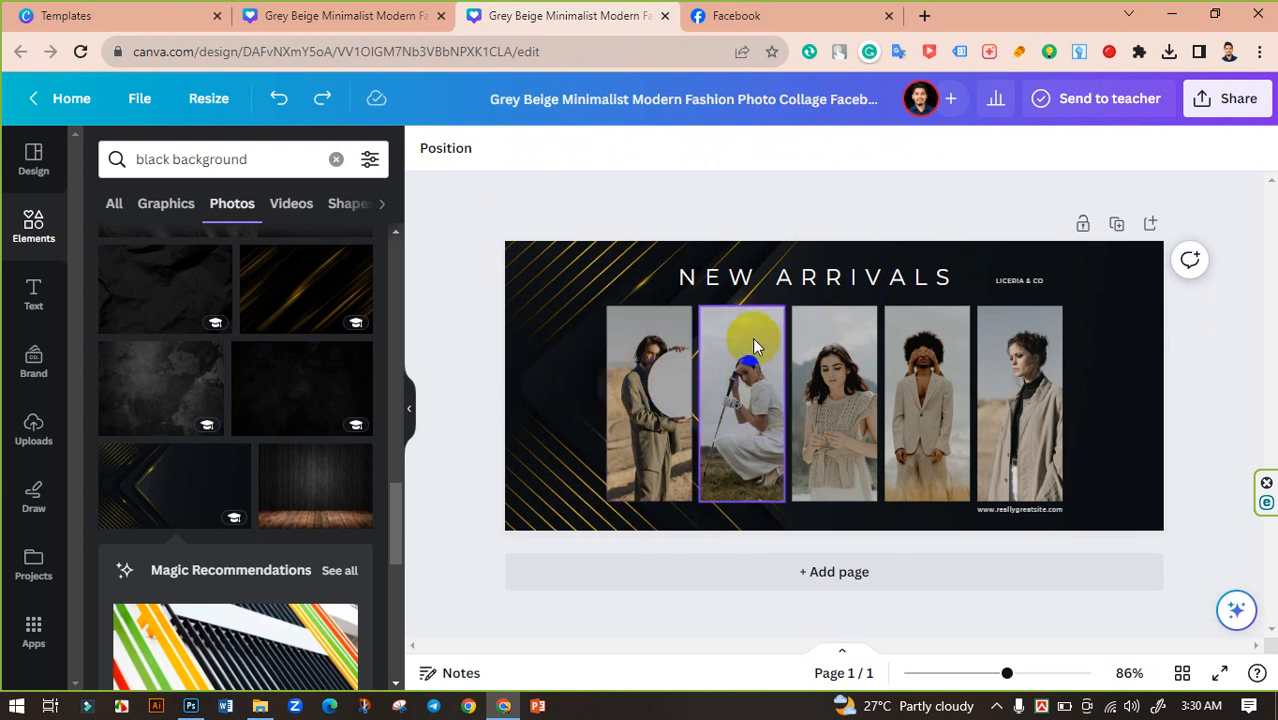
left_click(743, 254)
key("ctrl+z")
left_click(499, 357)
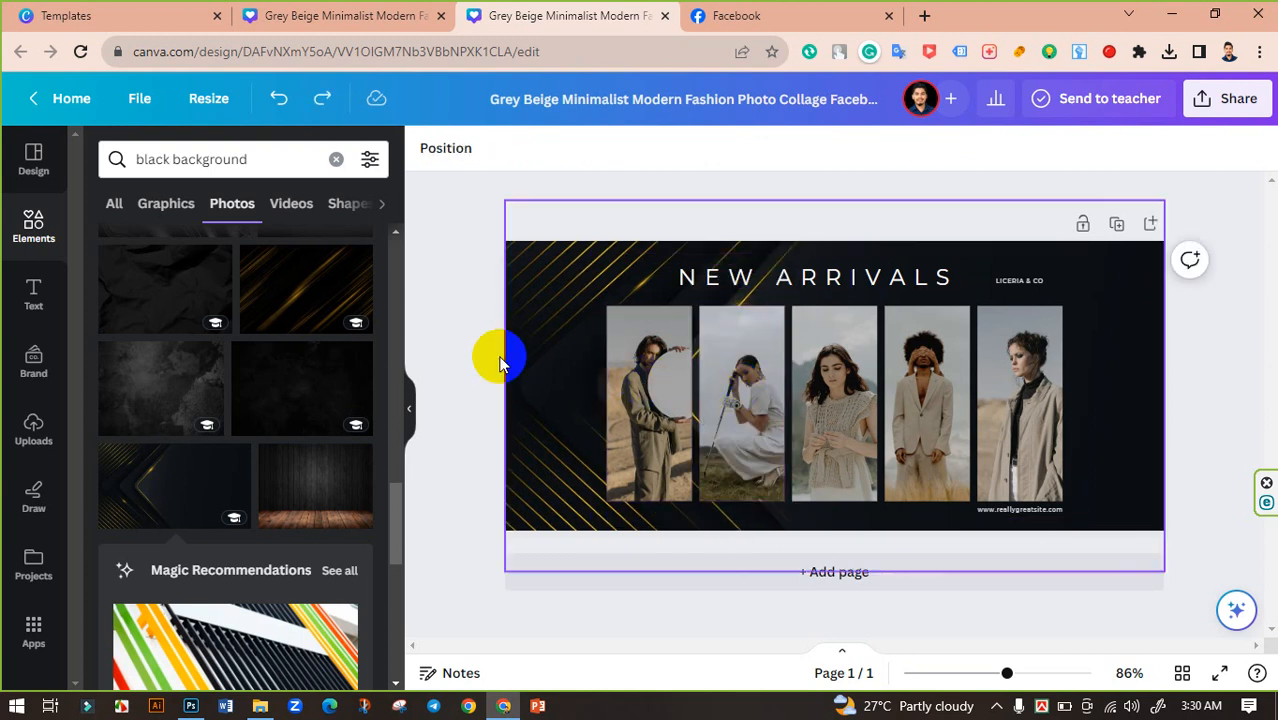
- Upload 1 (1).jpg, 1 (2).jpg, 1 (3).jpg, 1 (6).jpg, 1 (7).jpg and 1 (12).jpg from the Downloads folder
left_click(30, 428)
left_click(231, 214)
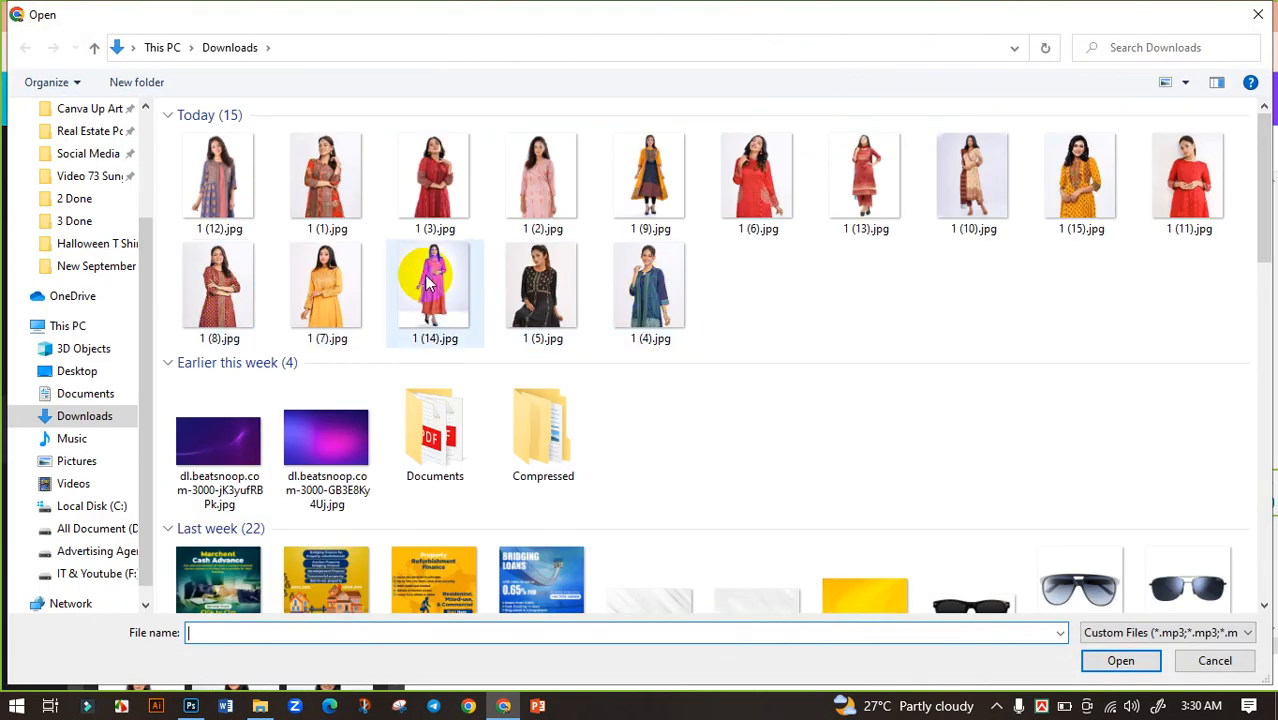
left_click(220, 178)
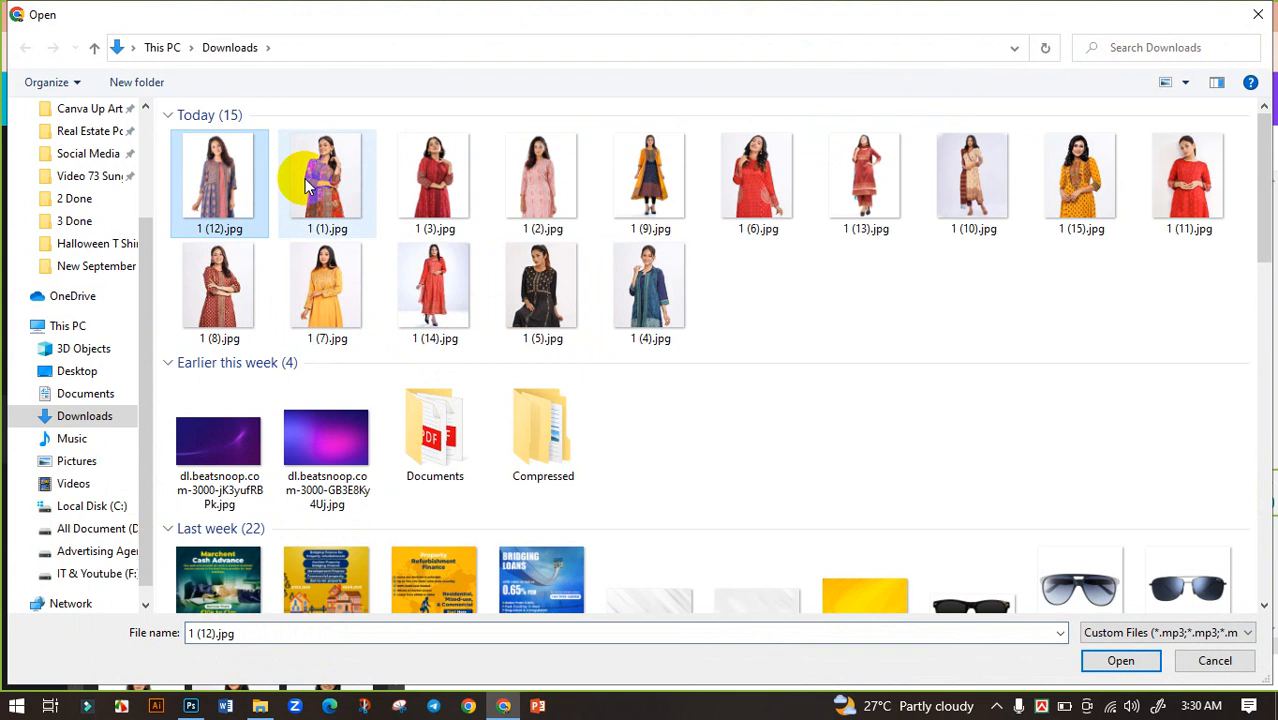
left_click(326, 178, "ctrl")
left_click(435, 180, "ctrl")
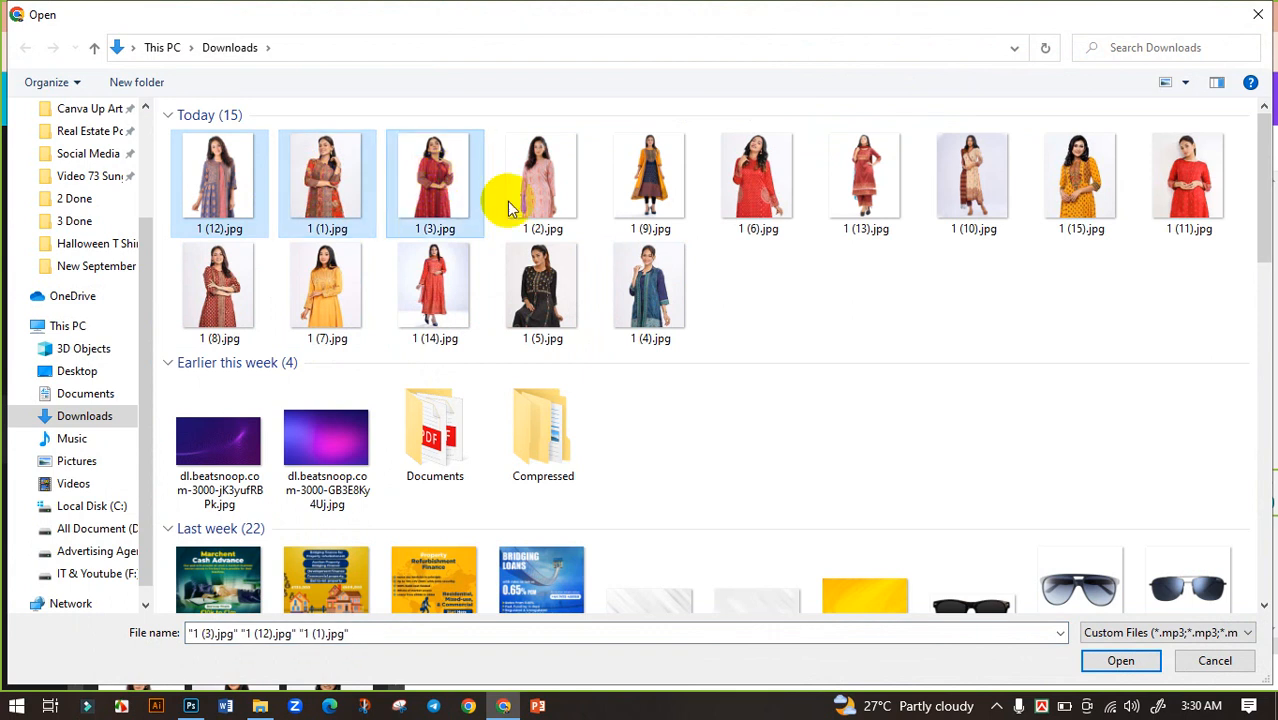
left_click(566, 181, "ctrl")
left_click(757, 182, "ctrl")
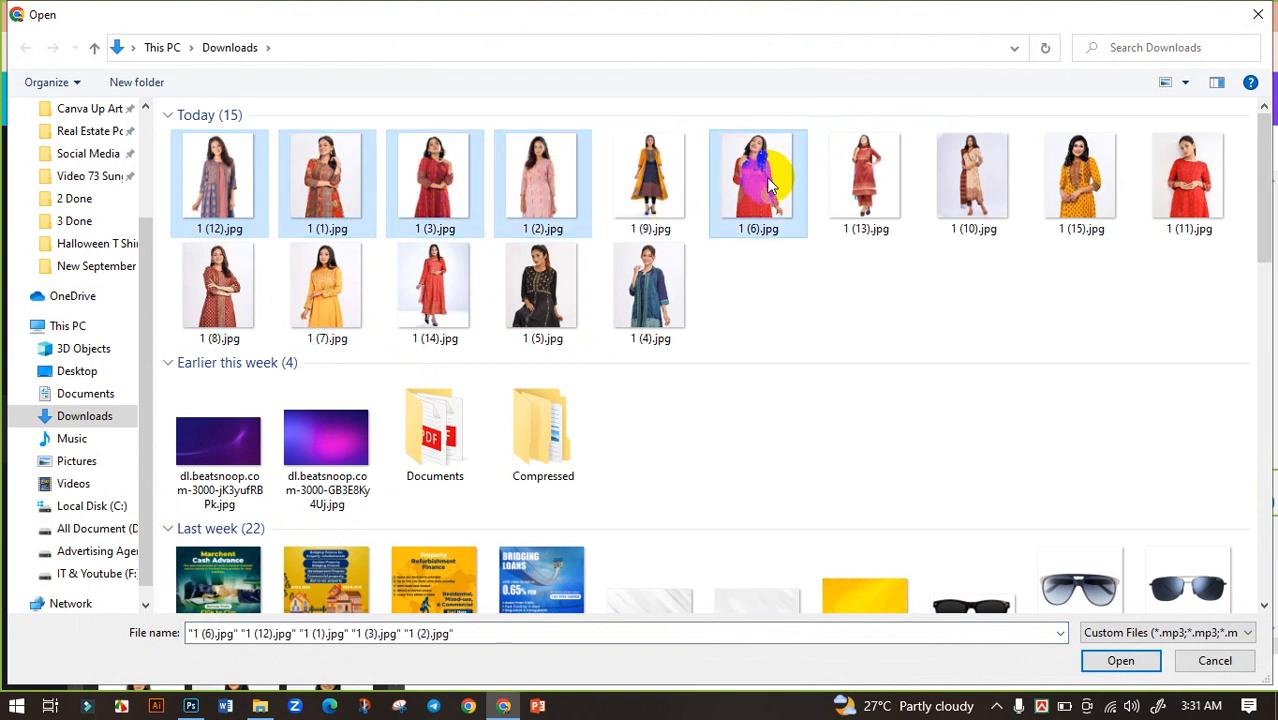
left_click(1080, 180, "ctrl")
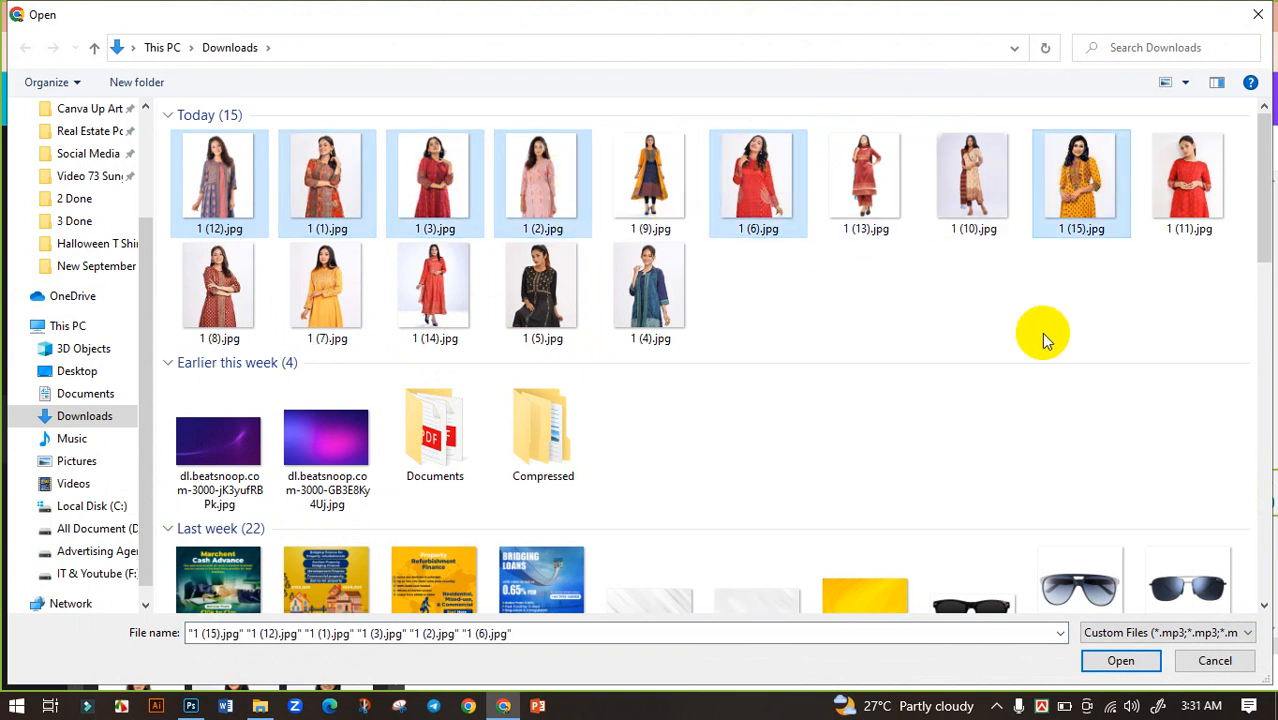
left_click(1078, 200, "ctrl")
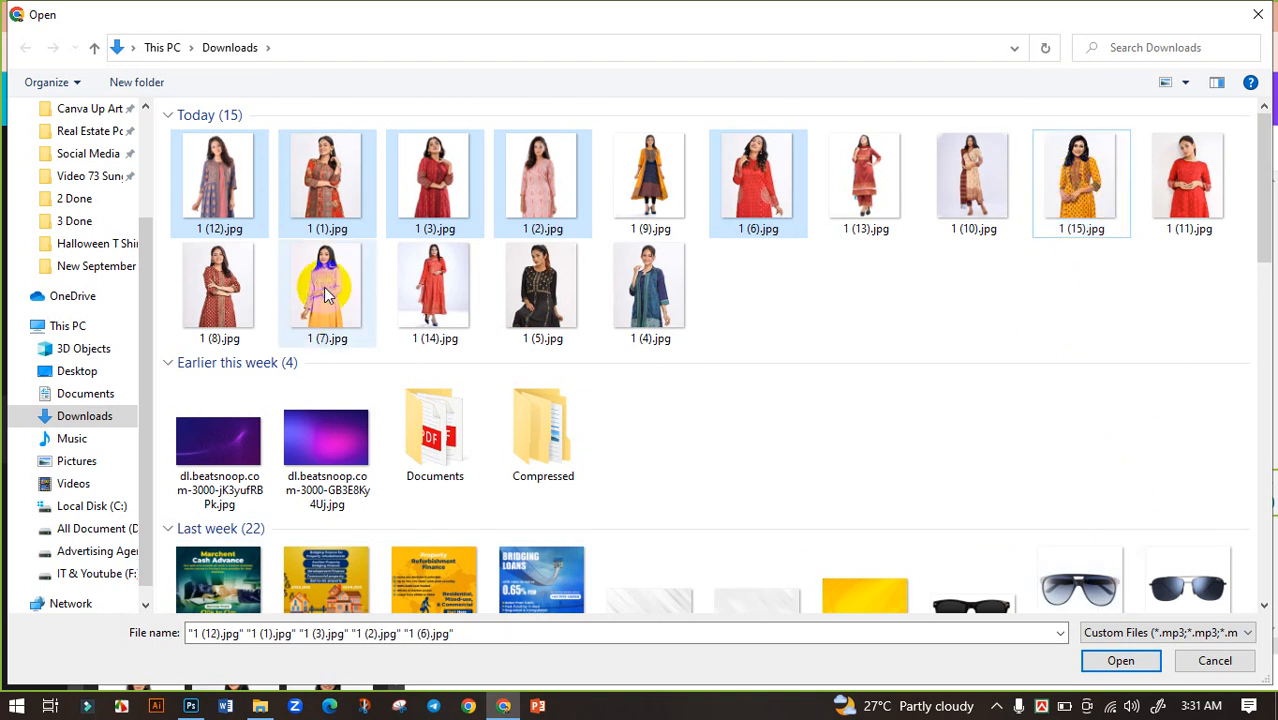
left_click(327, 290, "ctrl")
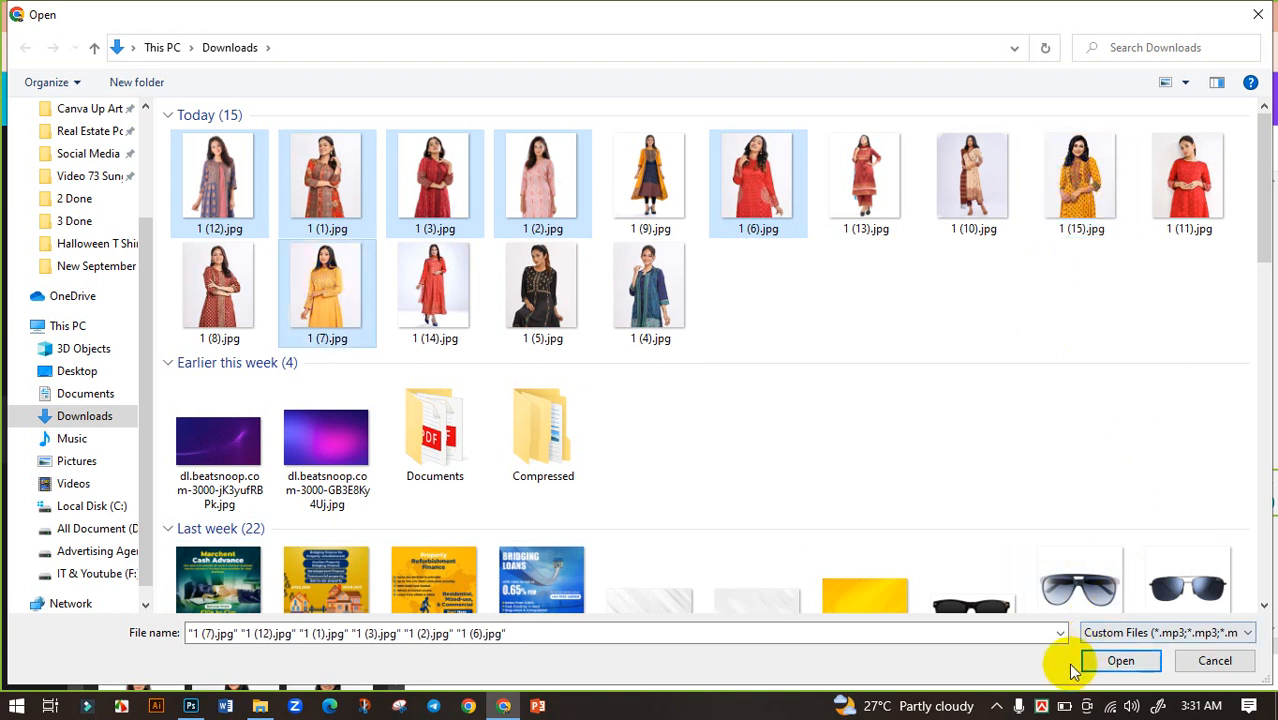
left_click(1110, 662)
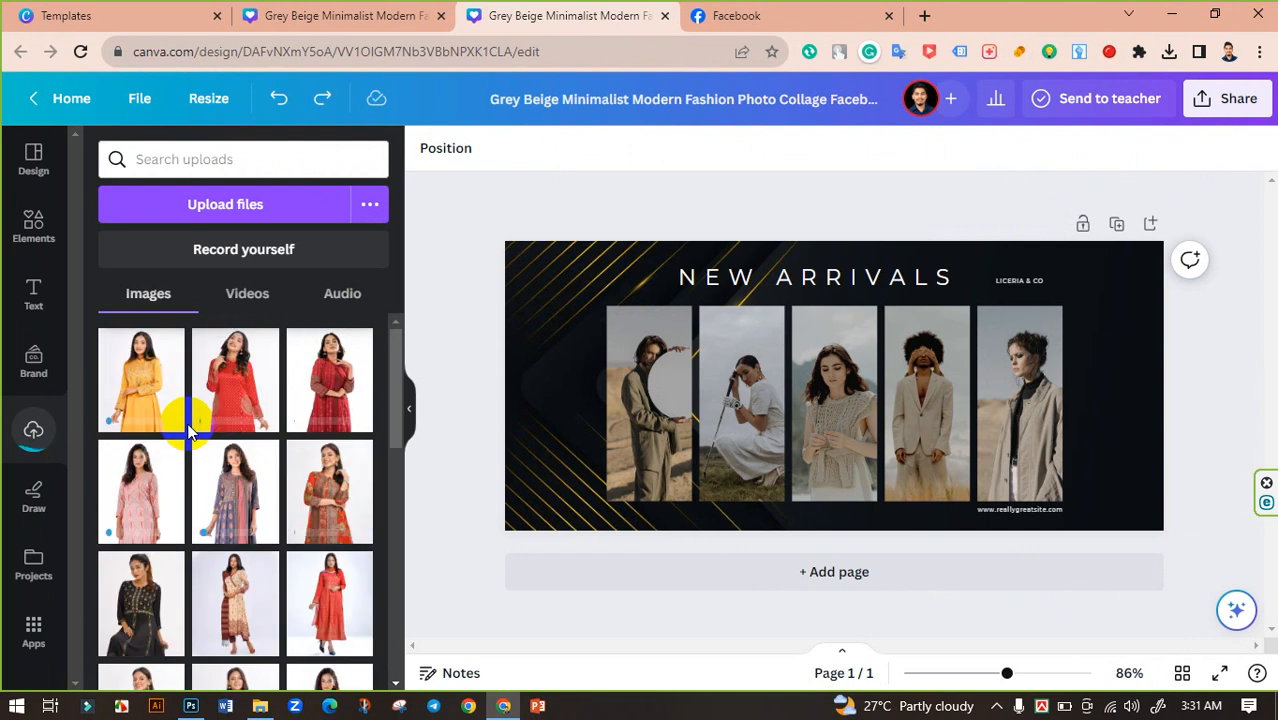
- Replace the first two collage photos with the uploaded yellow and bright red dress photos, and reposition the red dress photo within its frame
left_click_drag(133, 383, 590, 425)
left_click_drag(255, 392, 736, 422)
double_click(740, 420)
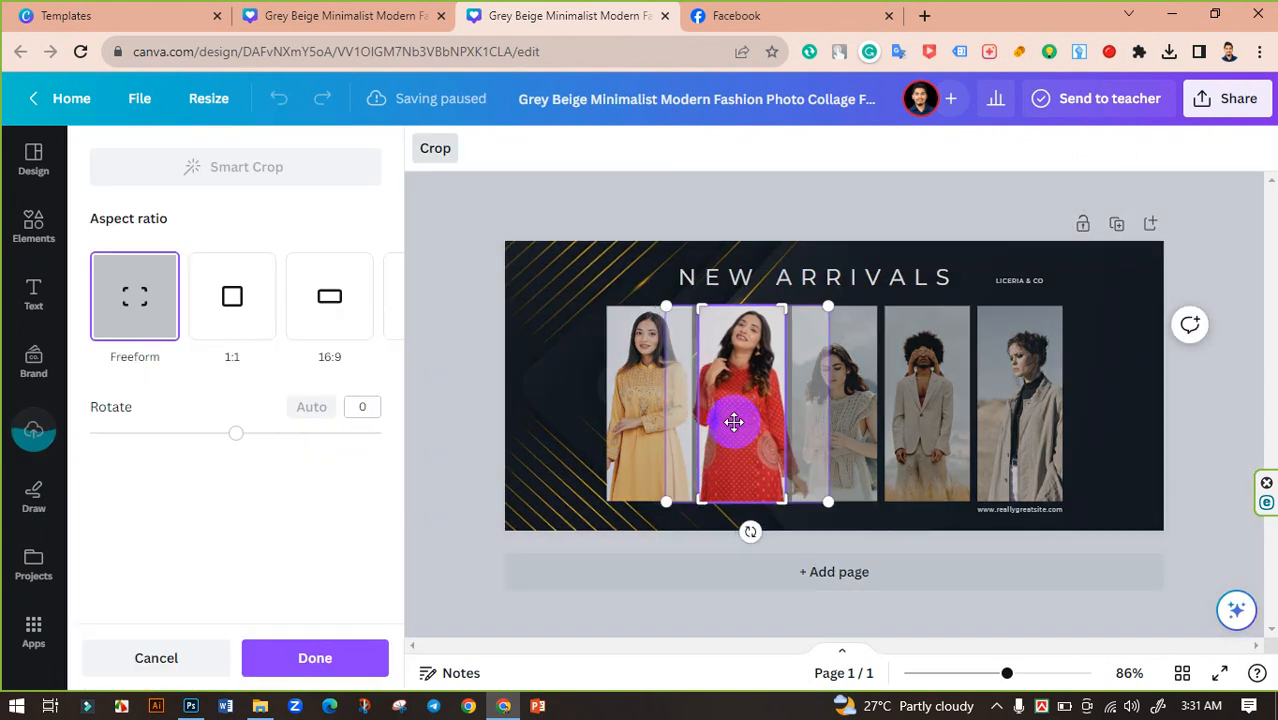
left_click(428, 399)
left_click(432, 399)
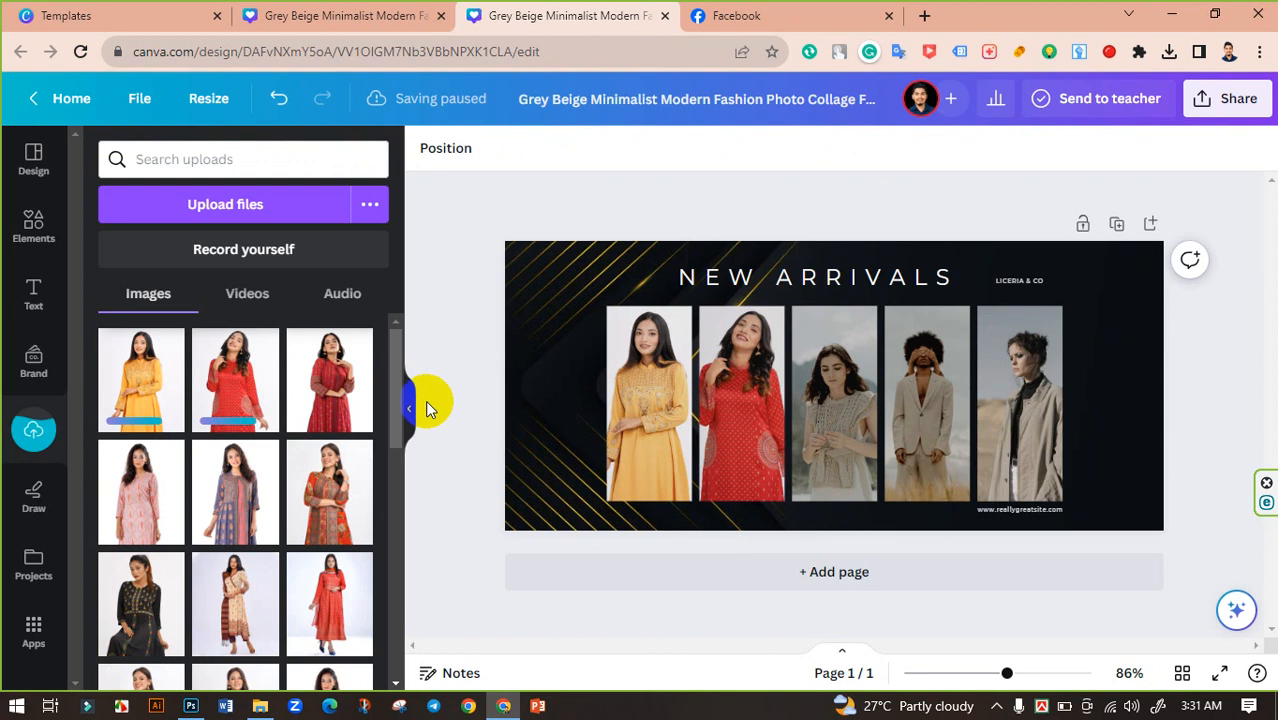
- Replace the third collage photo with the uploaded dark red dress photo and shift it slightly to the left within its frame
left_click_drag(307, 398, 836, 430)
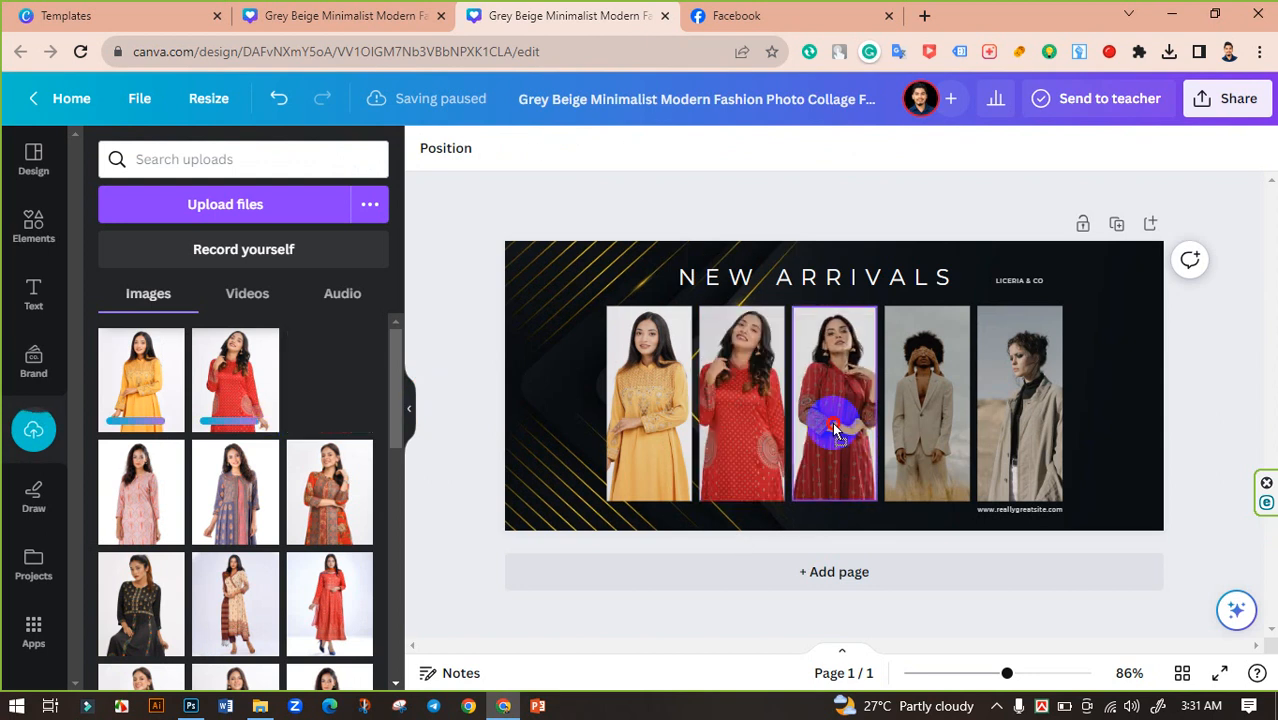
double_click(828, 429)
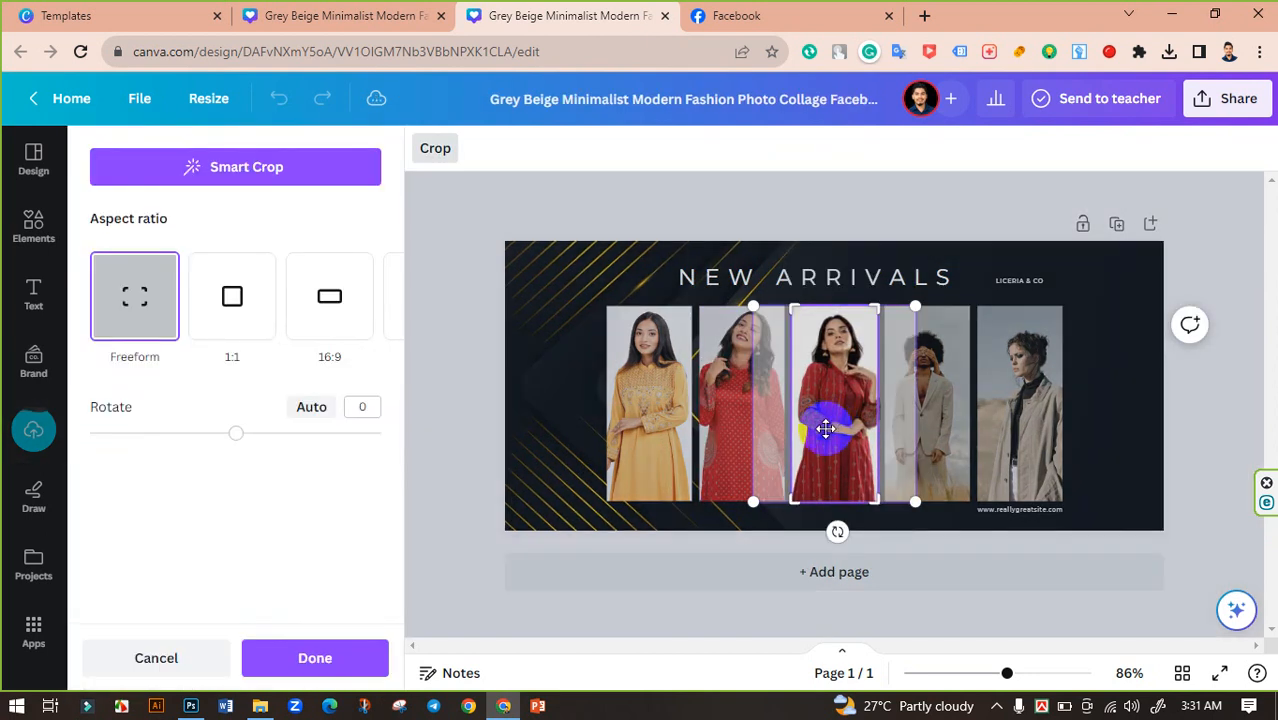
left_click_drag(819, 432, 814, 433)
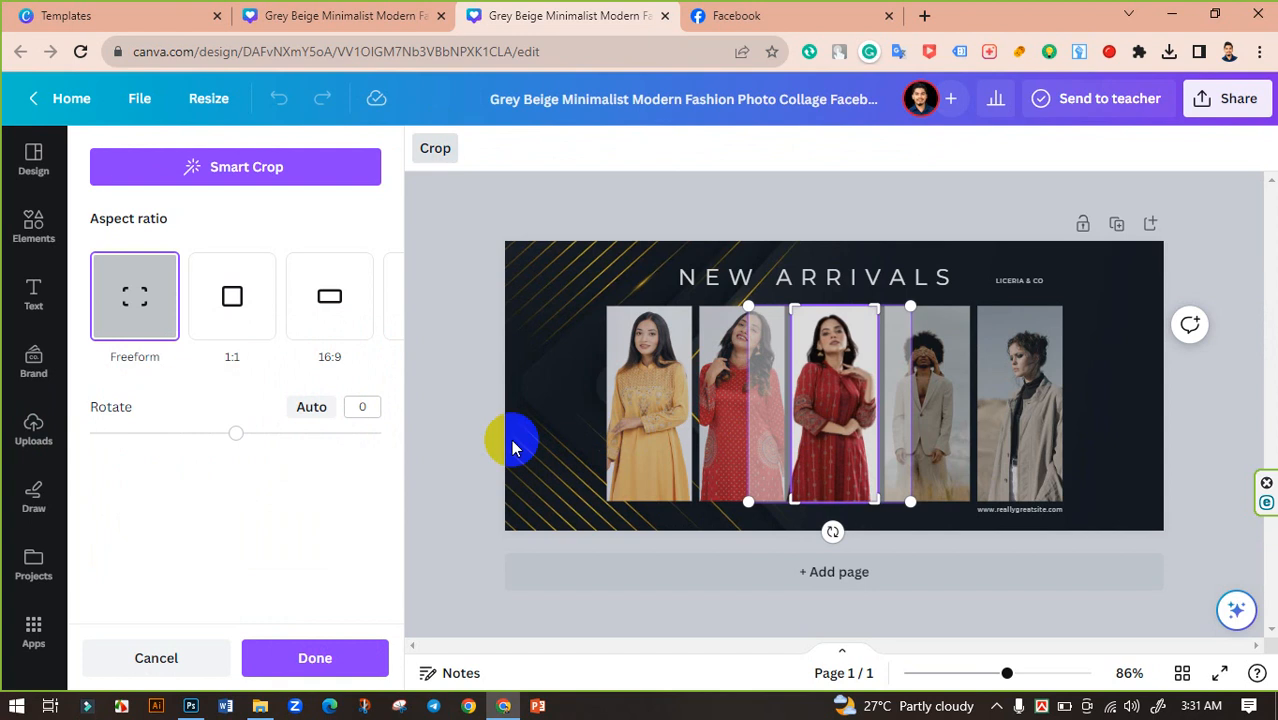
left_click(451, 395)
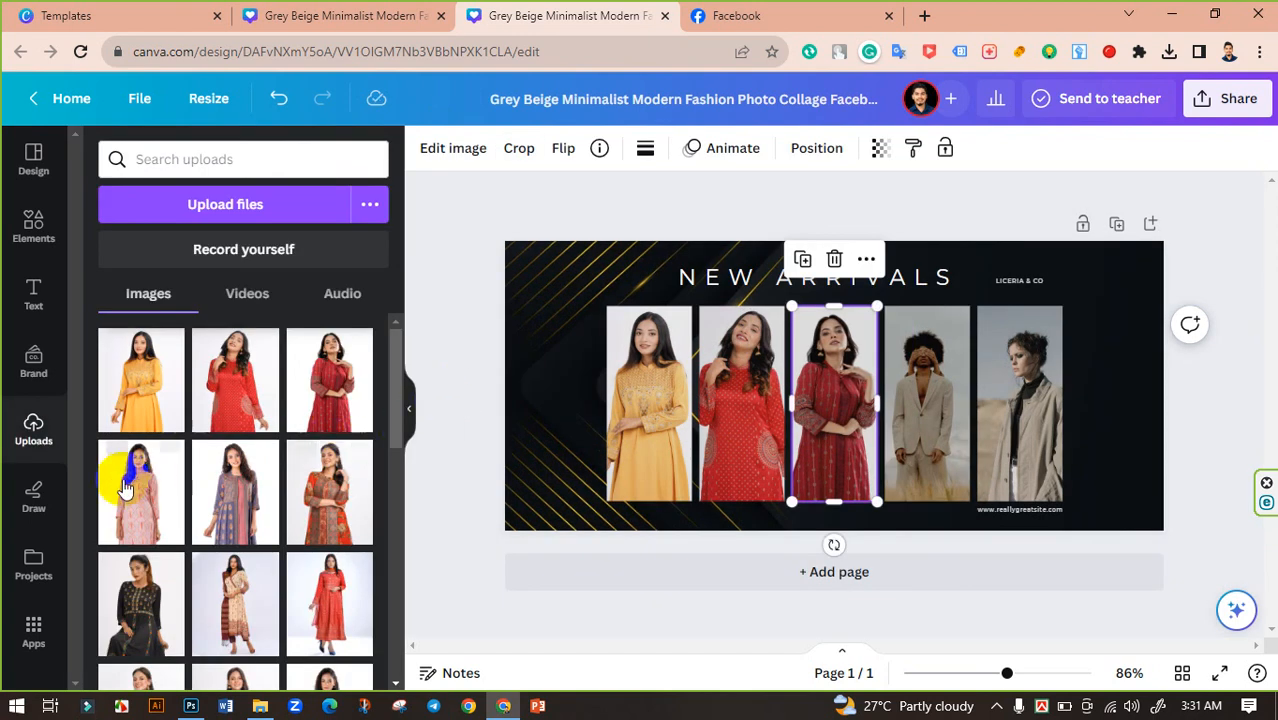
- Replace the fourth collage photo with the uploaded pink dress photo and reposition it slightly within its frame
left_click_drag(140, 502, 935, 485)
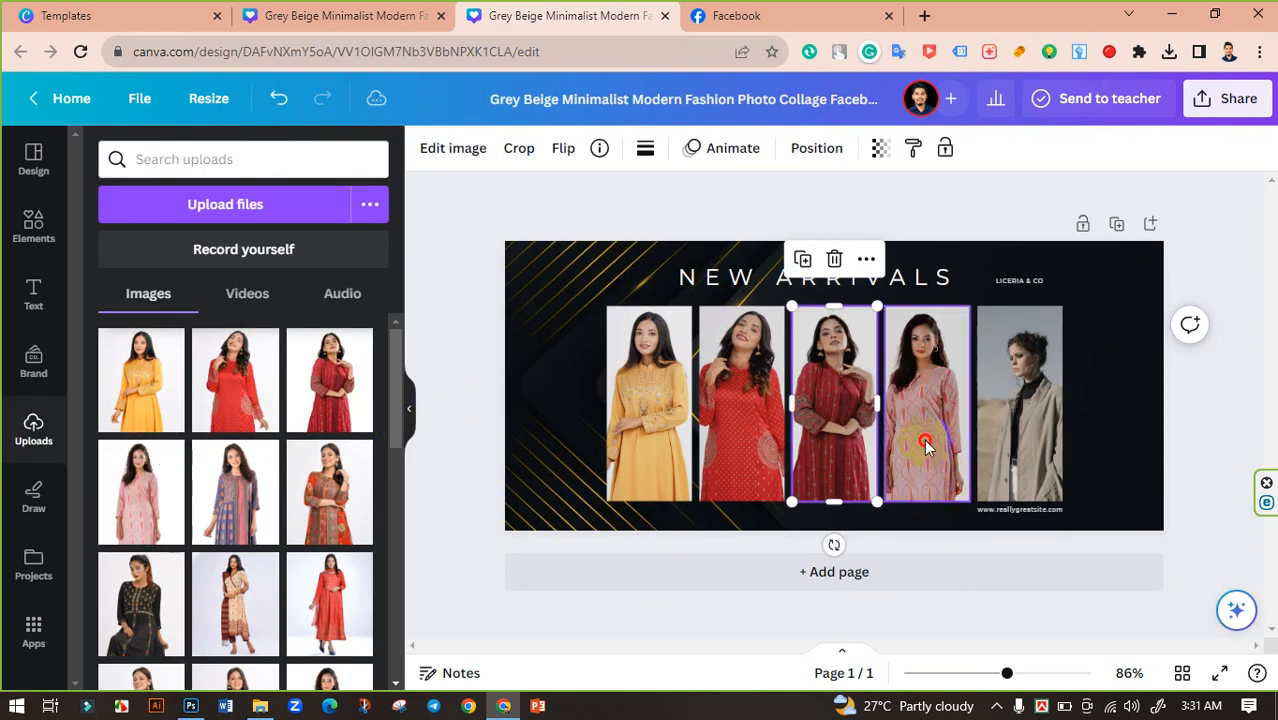
double_click(925, 440)
left_click_drag(916, 442, 922, 442)
left_click(489, 420)
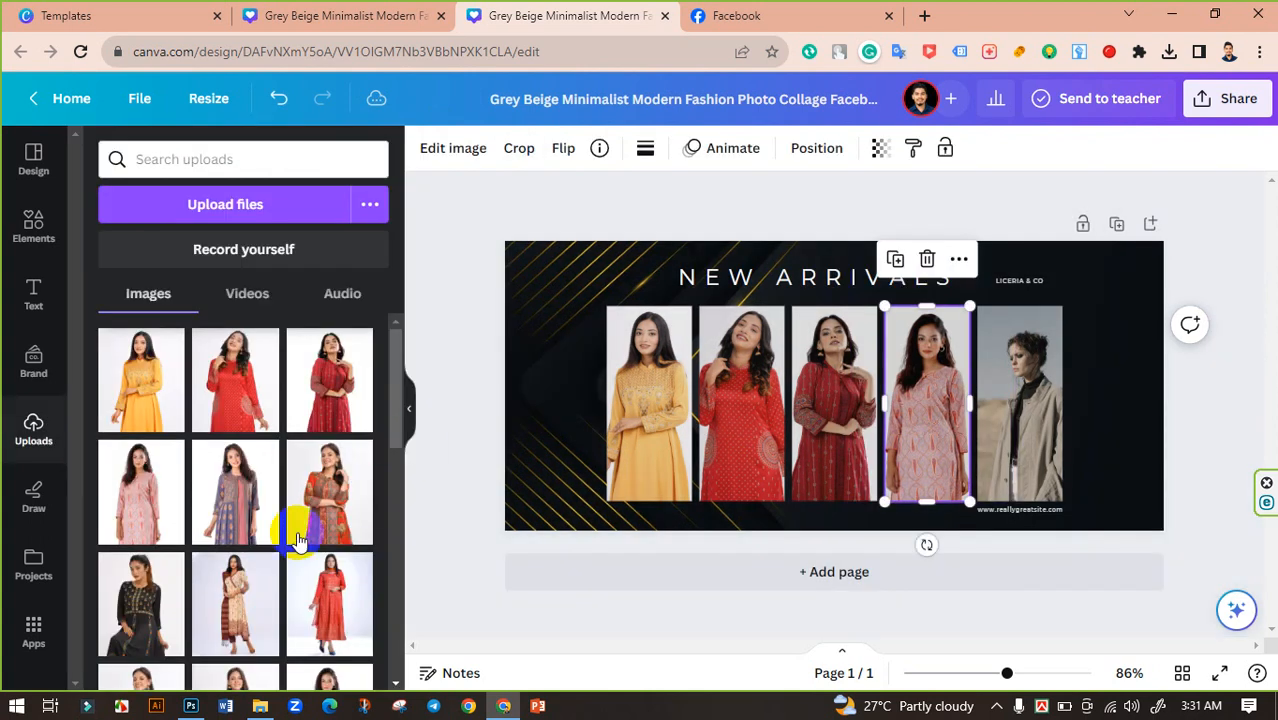
- Replace the fifth collage photo with the uploaded purple patterned dress photo
left_click_drag(228, 510, 1018, 445)
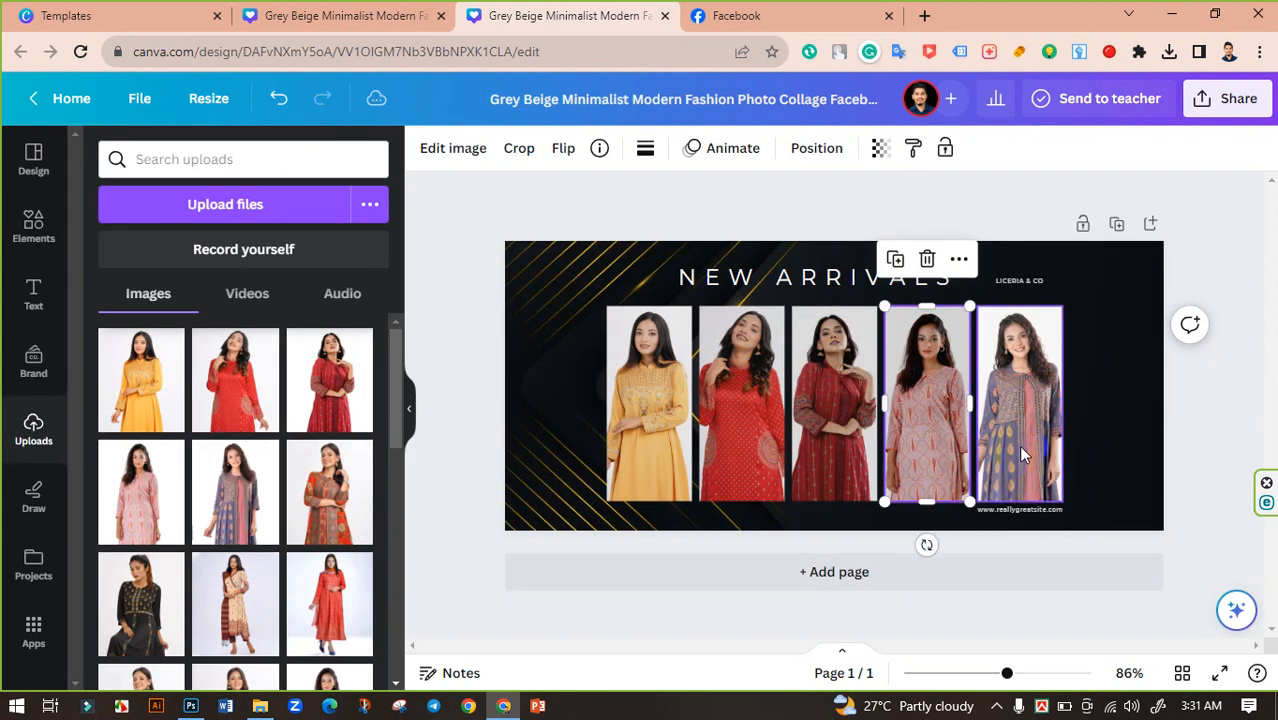
double_click(1019, 446)
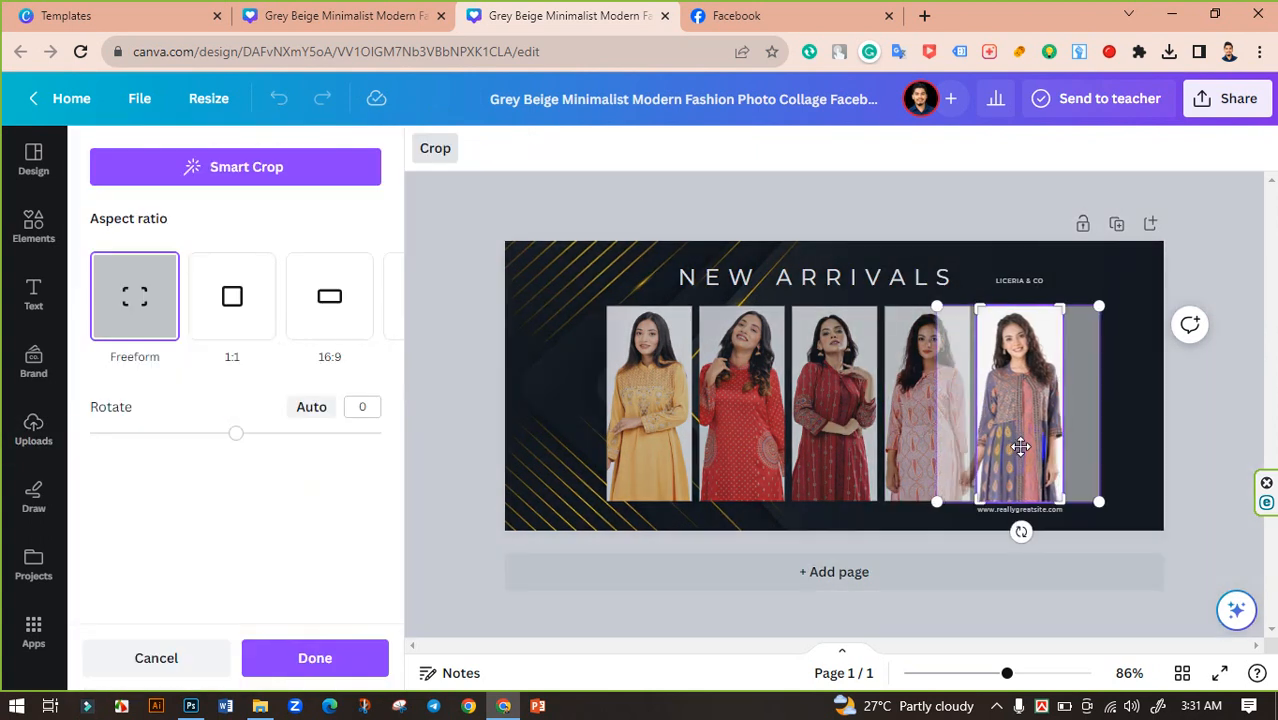
left_click(464, 394)
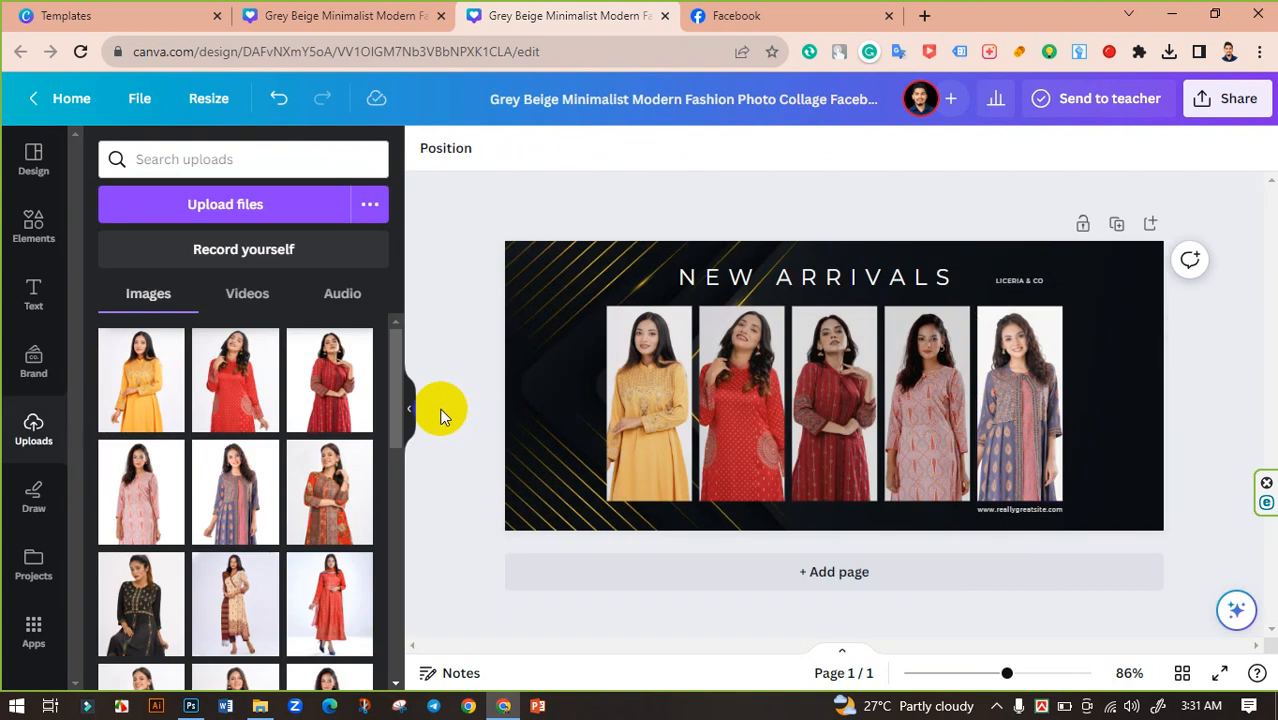
- Replace the fifth collage photo with the uploaded black dress photo and adjust its position within the frame
left_click(1030, 375)
scroll(255, 535, "down", 3)
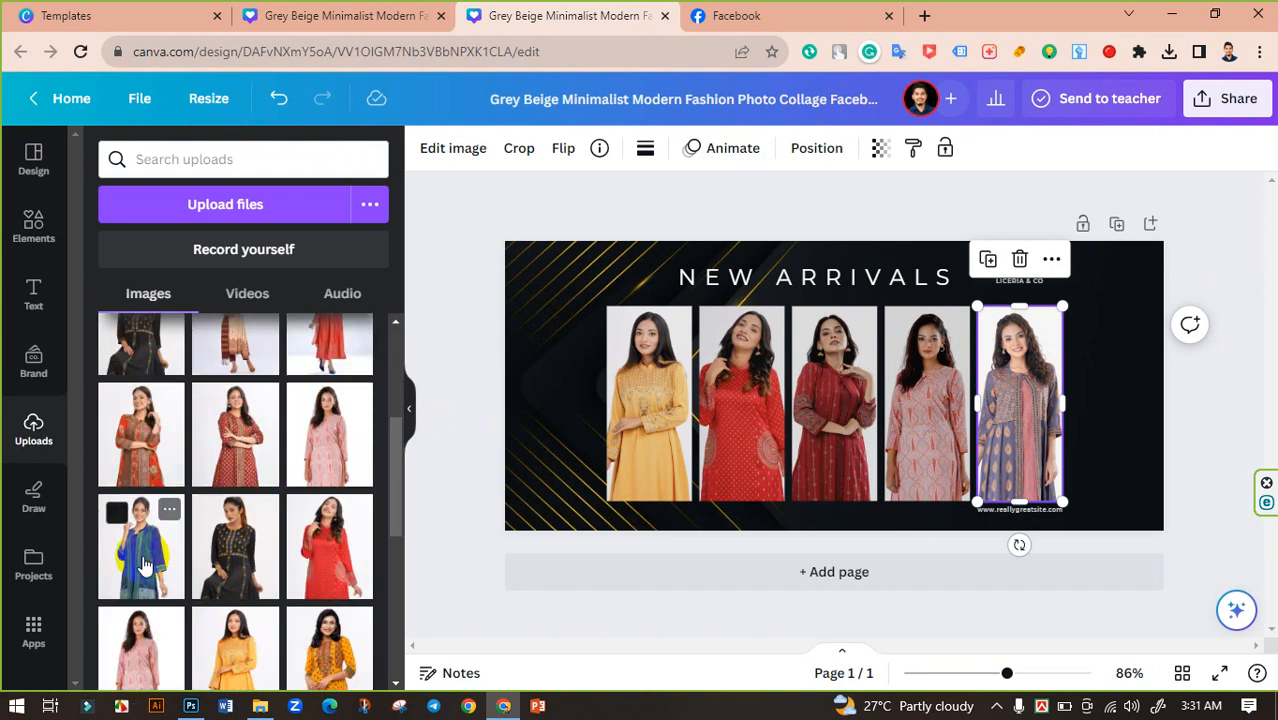
scroll(176, 552, "up", 1)
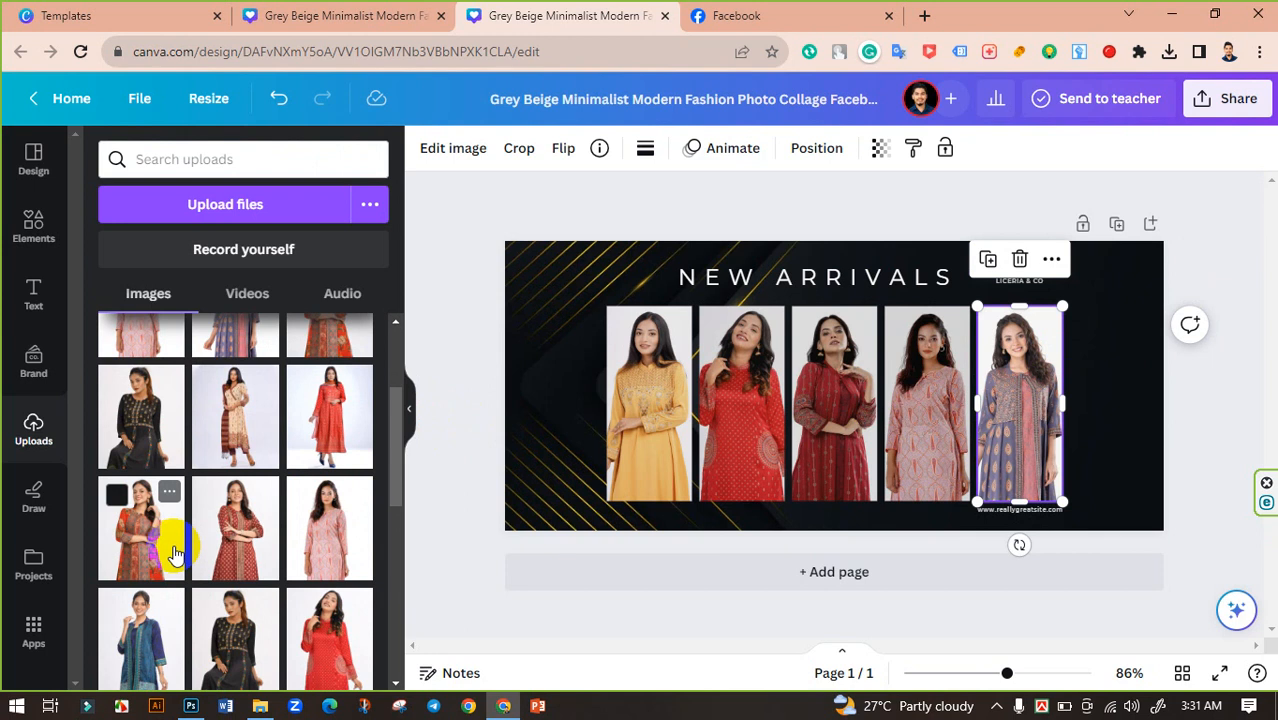
scroll(176, 552, "up", 1)
scroll(240, 530, "up", 1)
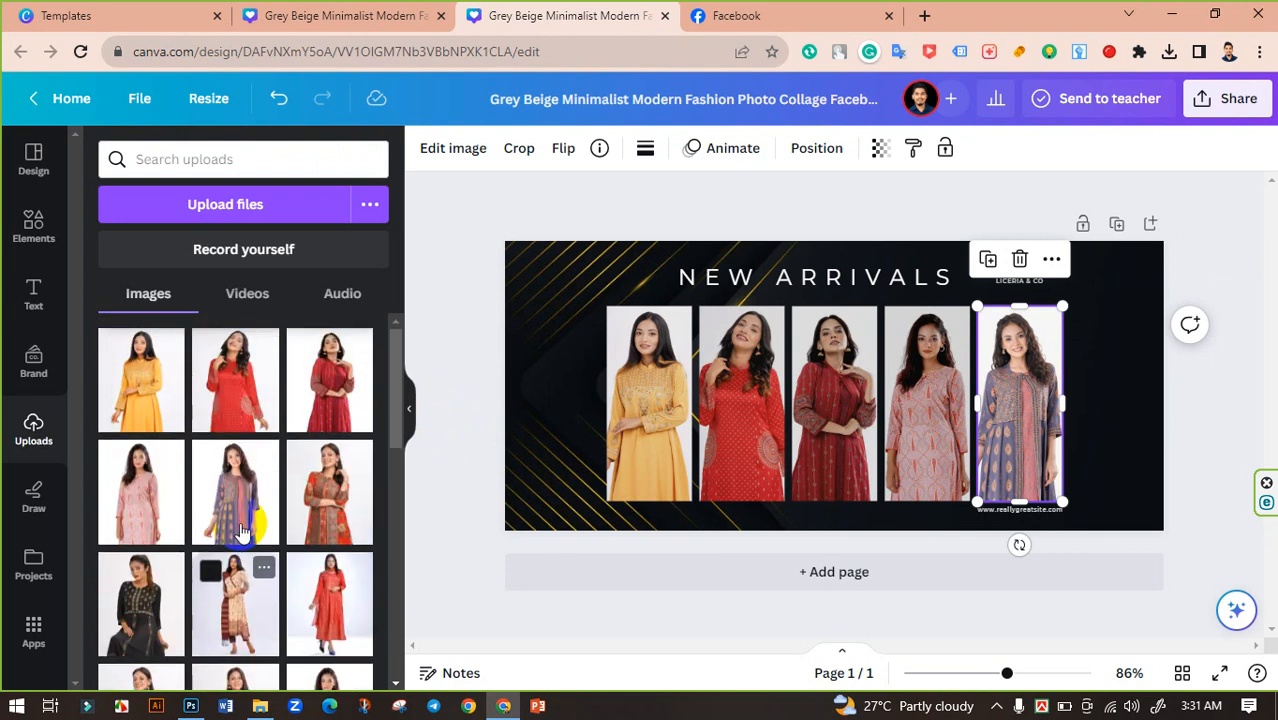
left_click_drag(148, 600, 1027, 430)
double_click(1020, 428)
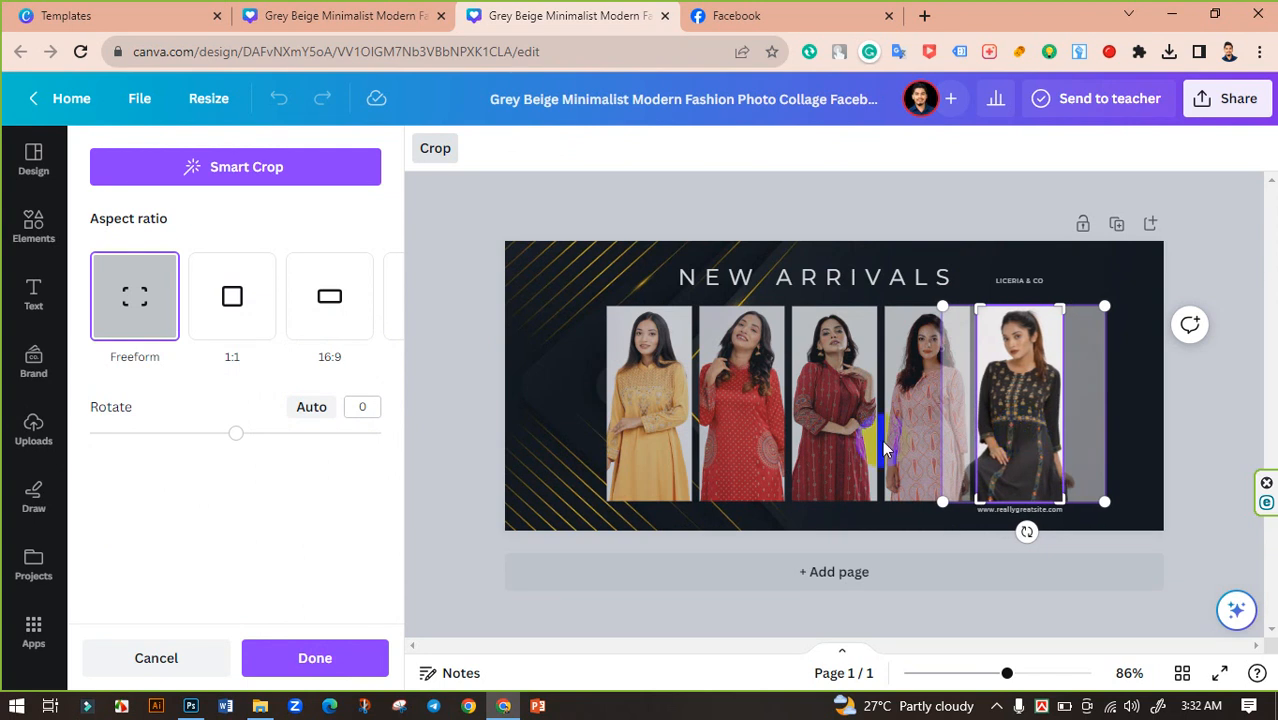
left_click(456, 391)
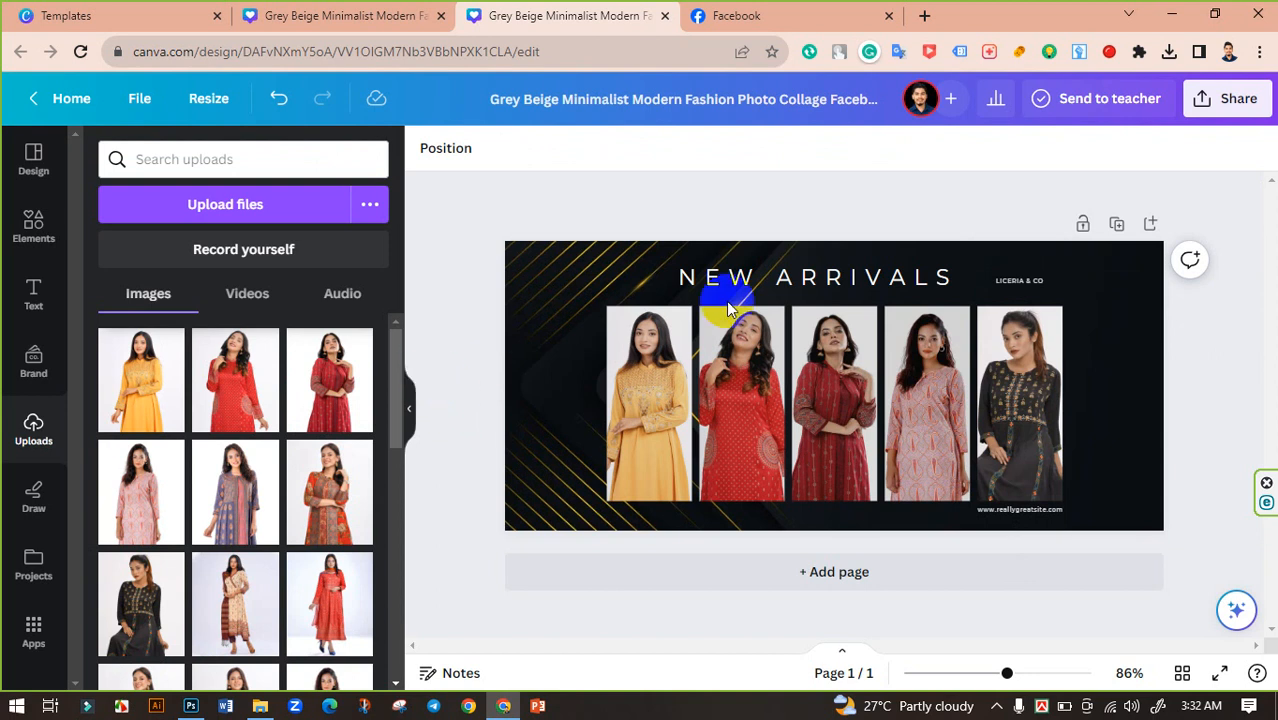
- Move the NEW ARRIVALS heading slightly down toward the photos and delete the LICERIA & CO text
left_click(884, 282)
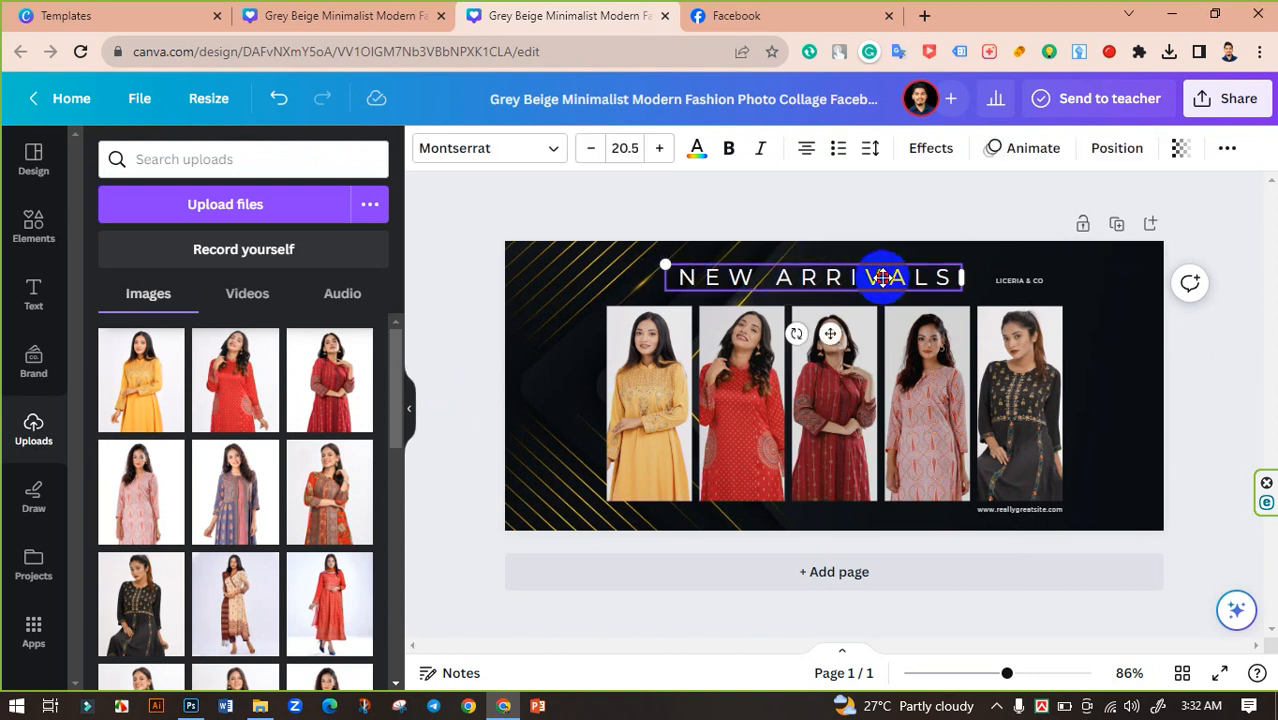
left_click_drag(884, 282, 886, 289)
left_click(1038, 291)
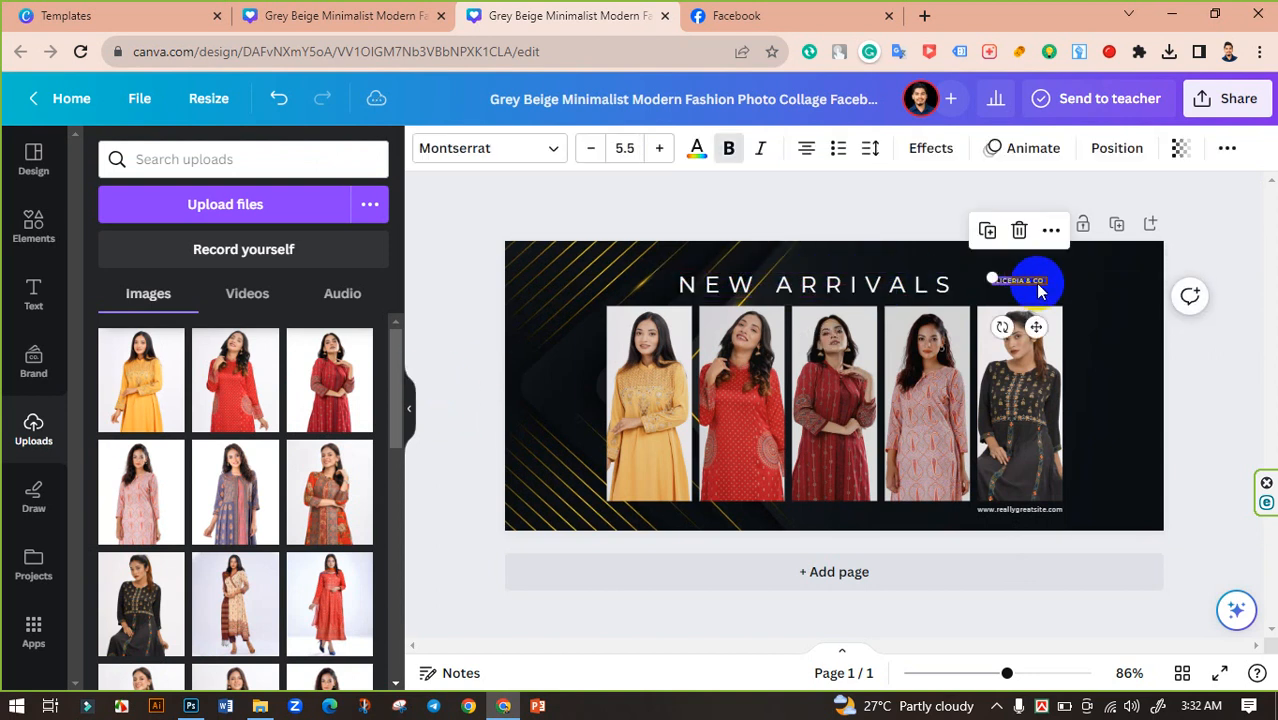
key("Delete")
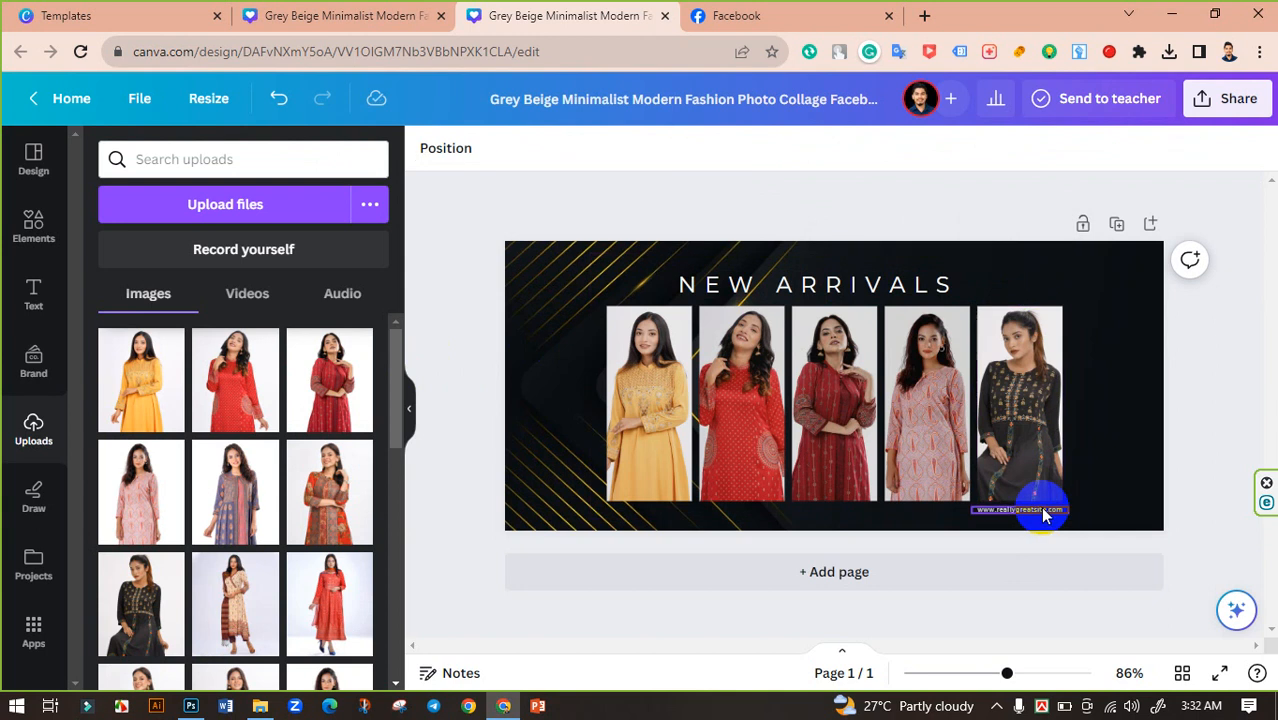
- Center the website text beneath the collage, enlarge it to size 10.3 and widen its box to fit one line
left_click_drag(1043, 514, 849, 509)
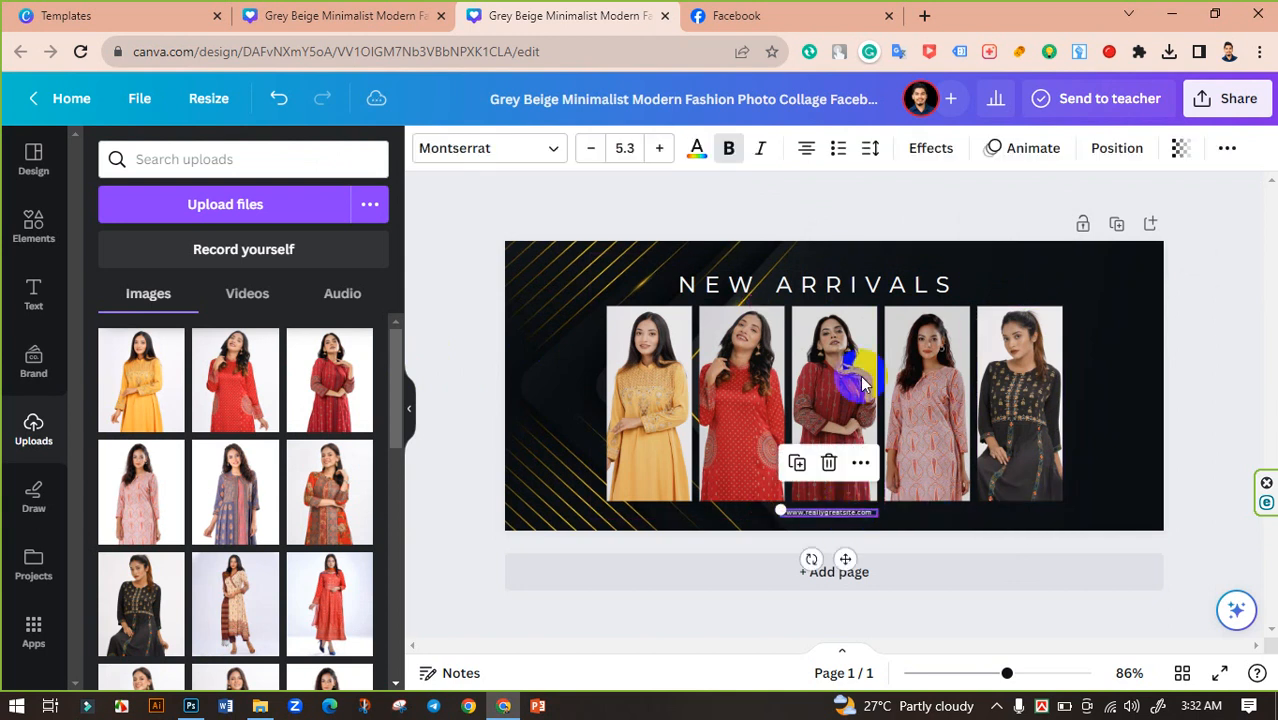
left_click(664, 148)
left_click(664, 148)
left_click(664, 148)
left_click(664, 148)
left_click(664, 148)
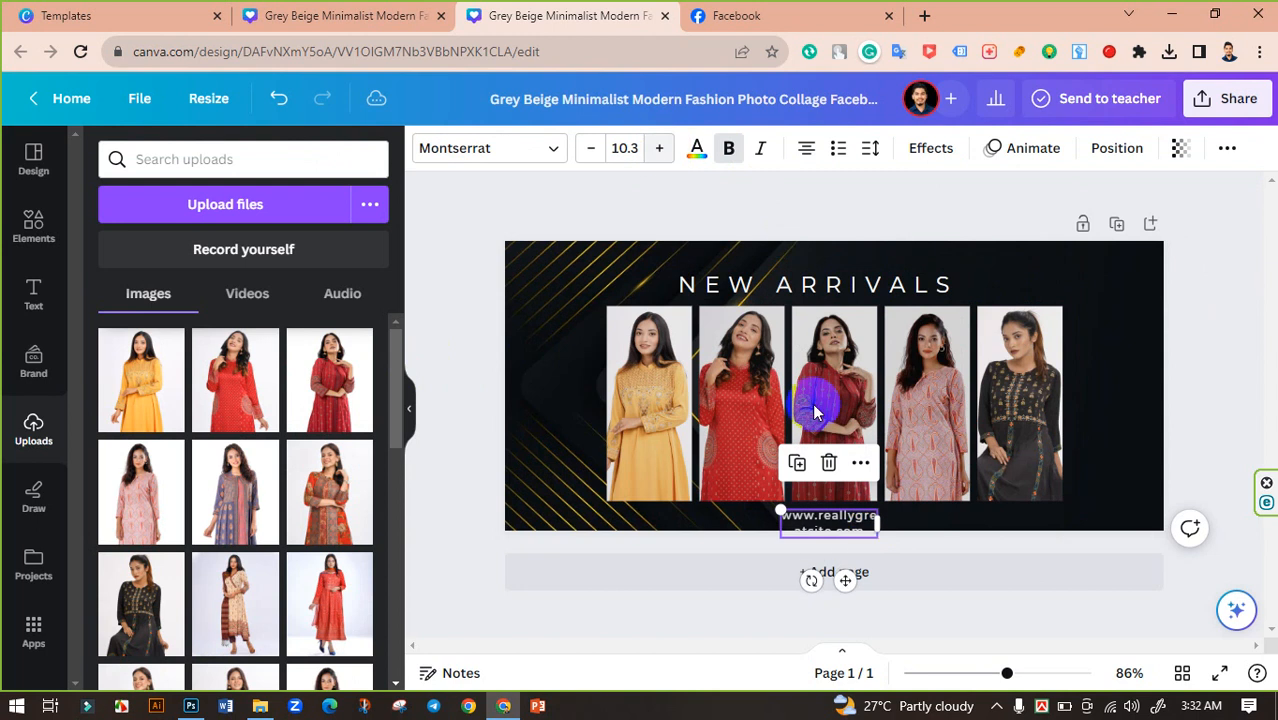
left_click_drag(887, 533, 970, 527)
left_click_drag(872, 515, 872, 511)
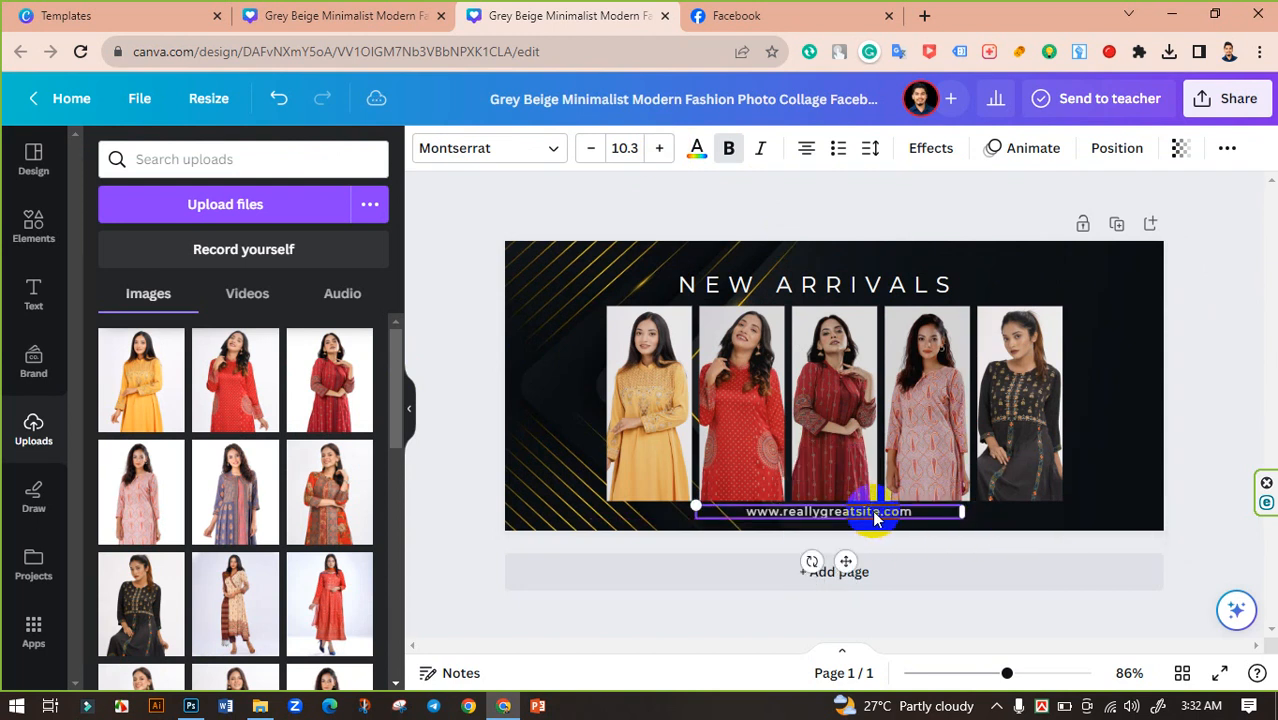
left_click(850, 512)
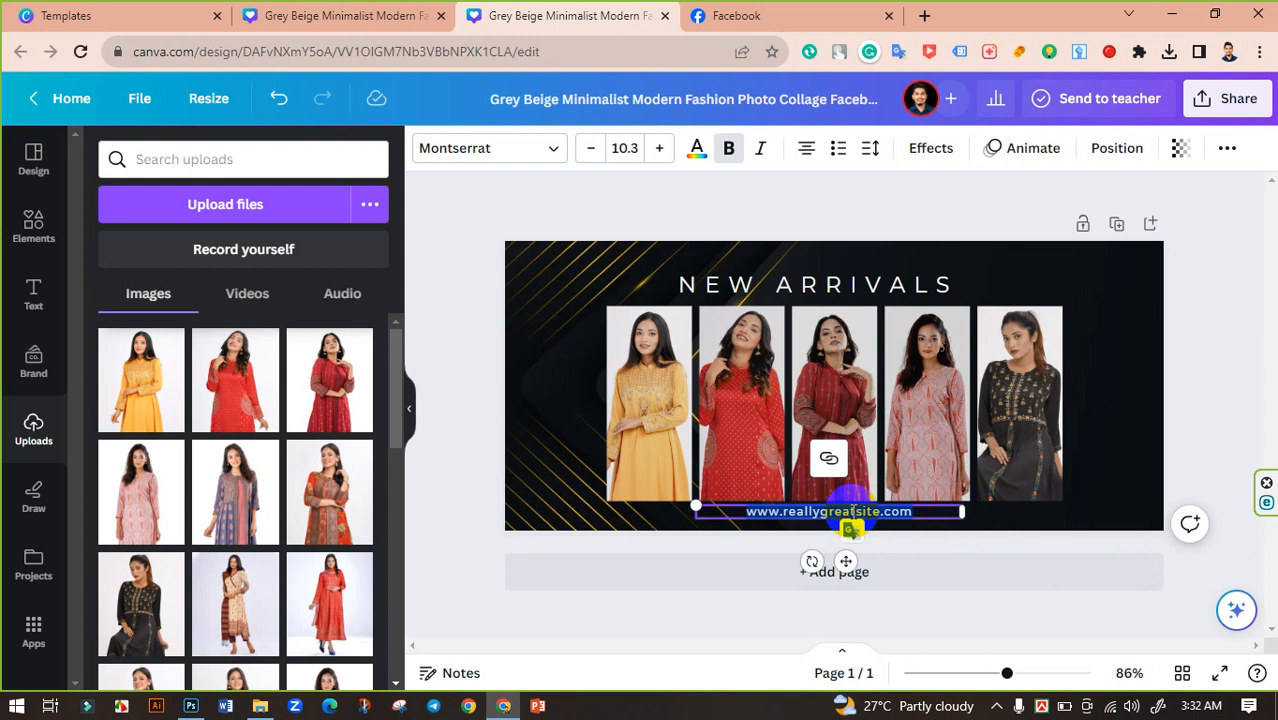
key("ctrl+a")
type("www")
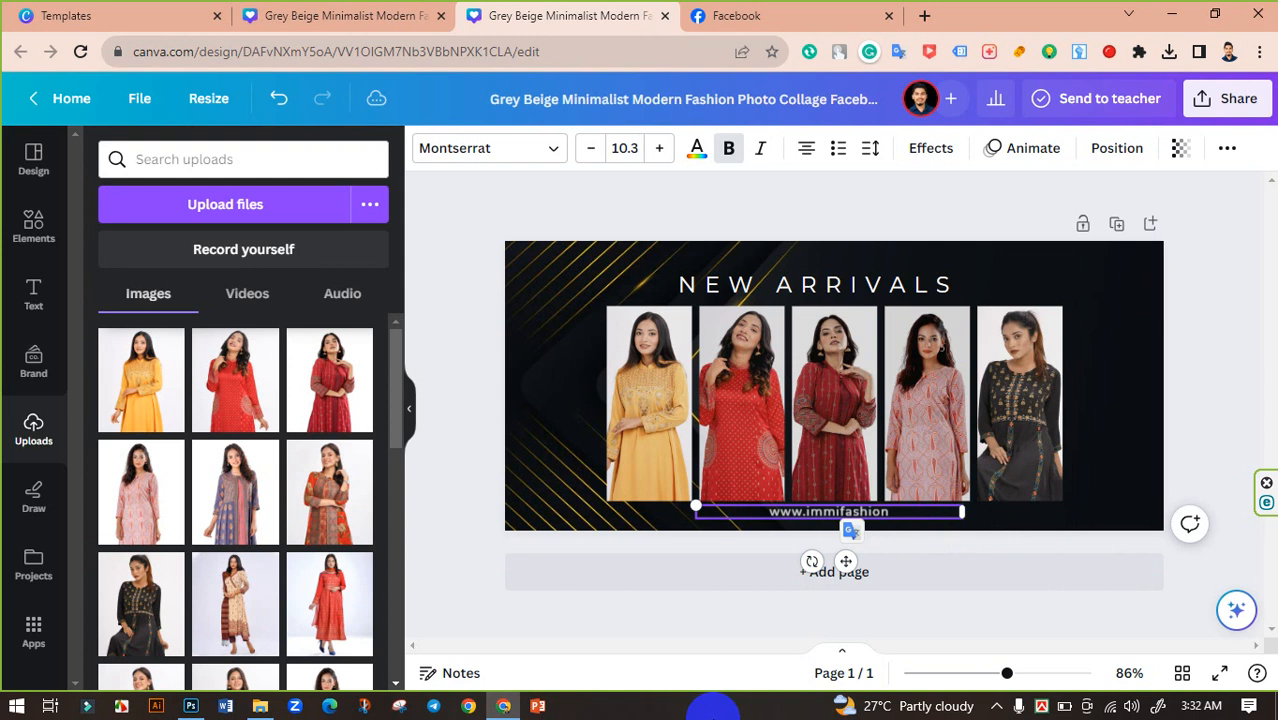
left_click(447, 421)
- Set the letter spacing of the website text to 511
left_click(901, 515)
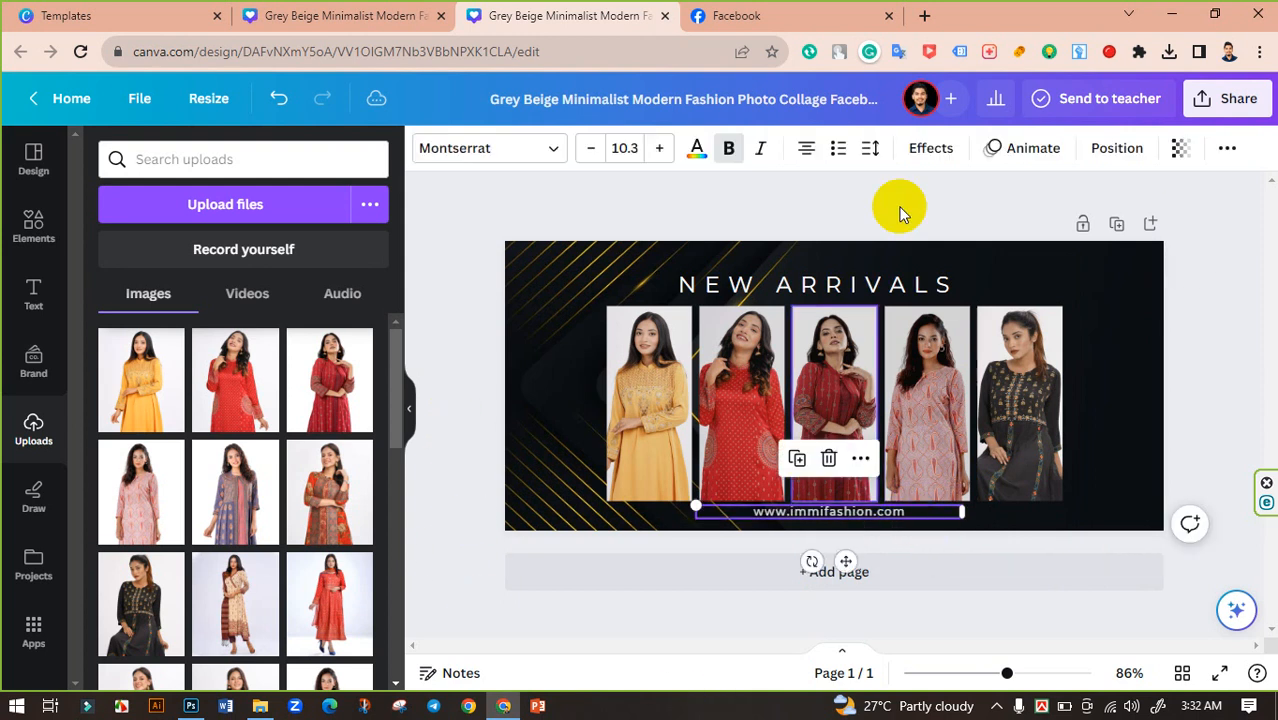
left_click(874, 149)
left_click_drag(936, 223, 1024, 222)
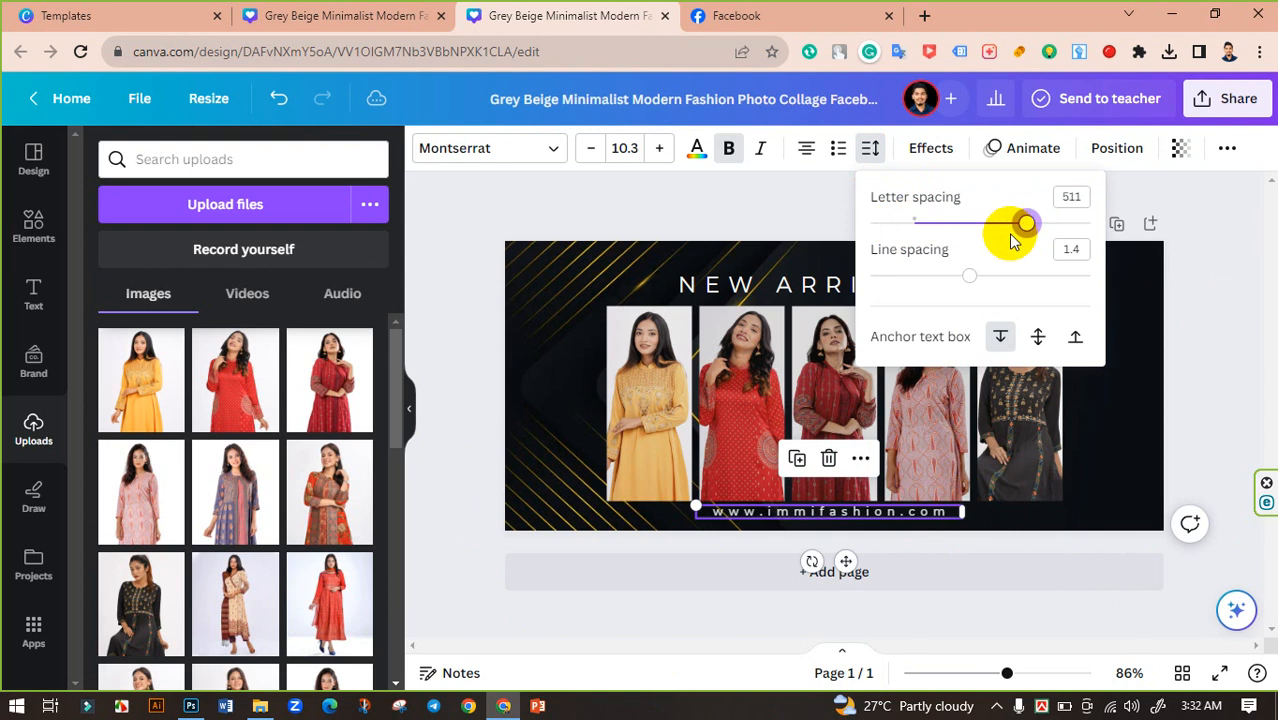
left_click(479, 291)
left_click(470, 290)
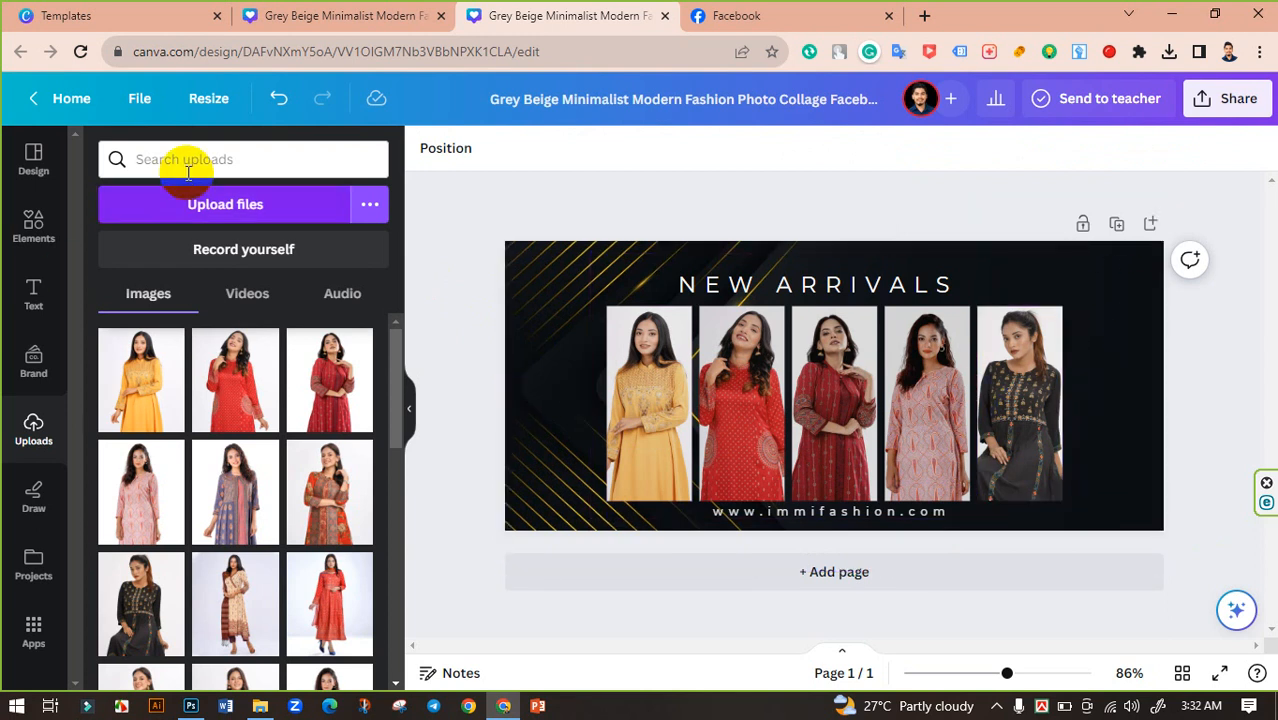
- Search the elements library for "luxury" in place of the previous search and show all matching graphics
left_click(38, 232)
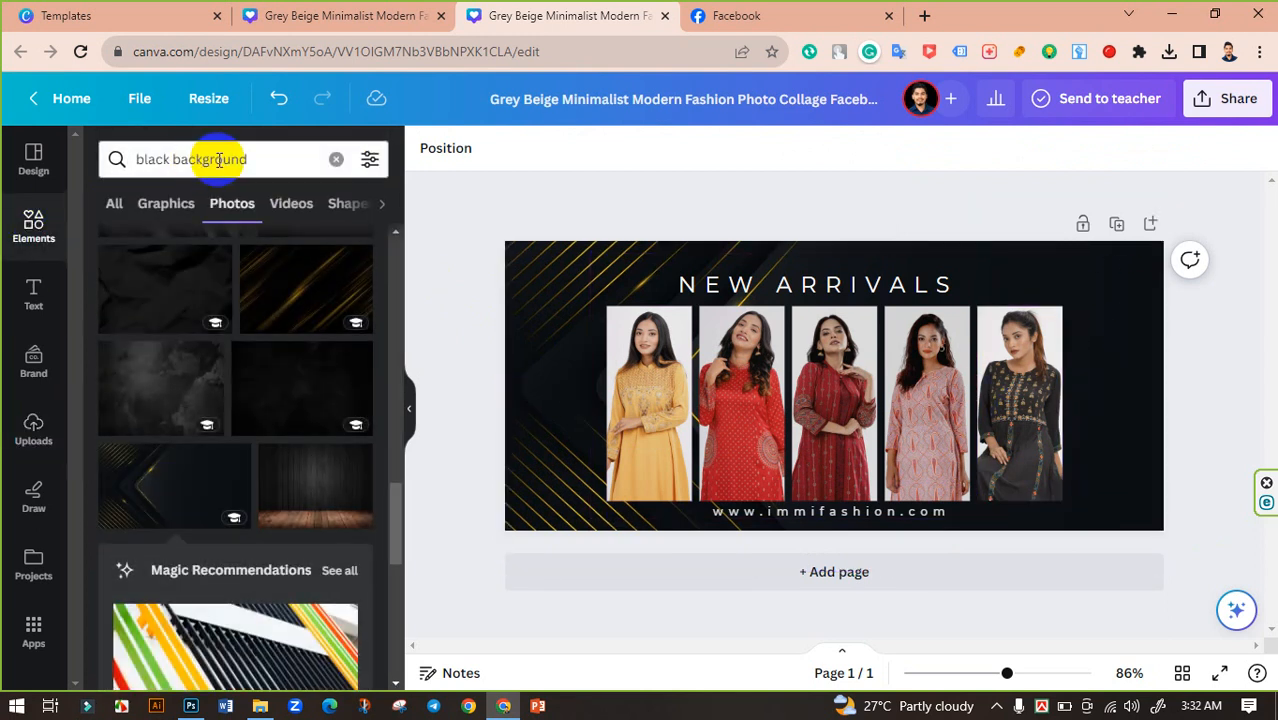
left_click(336, 157)
left_click(238, 161)
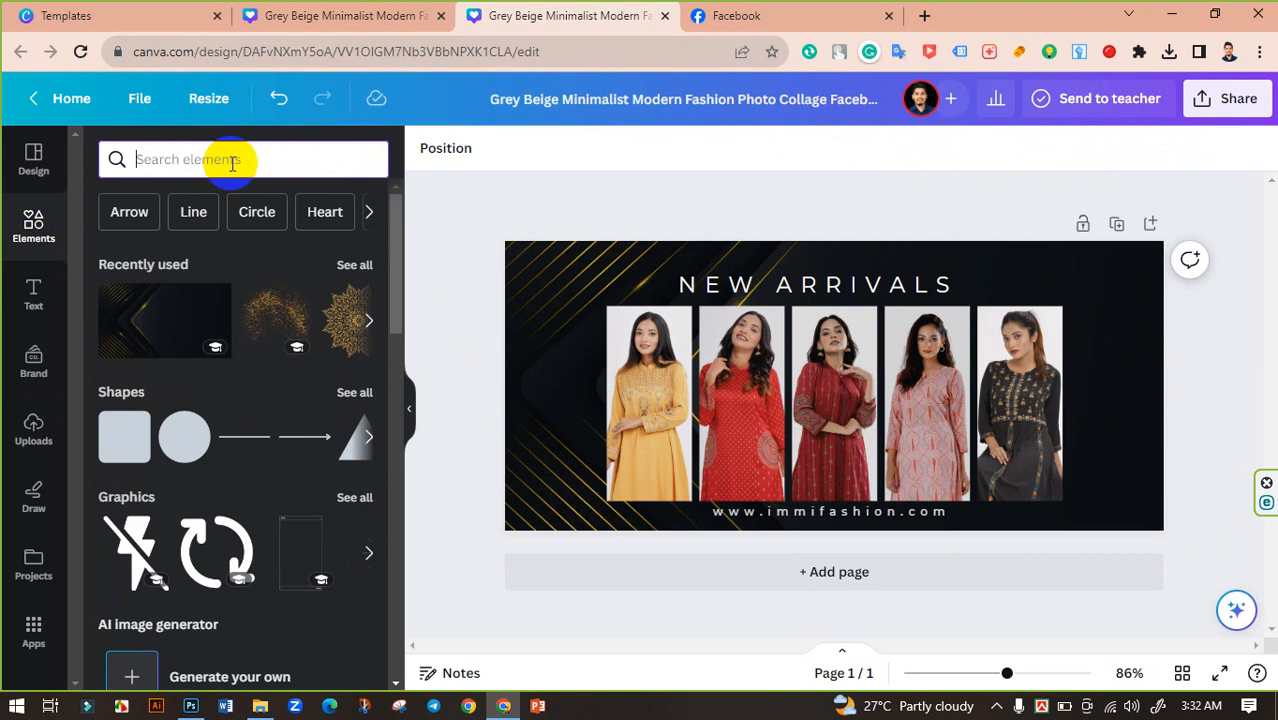
type("sc")
key("BackSpace")
key("BackSpace")
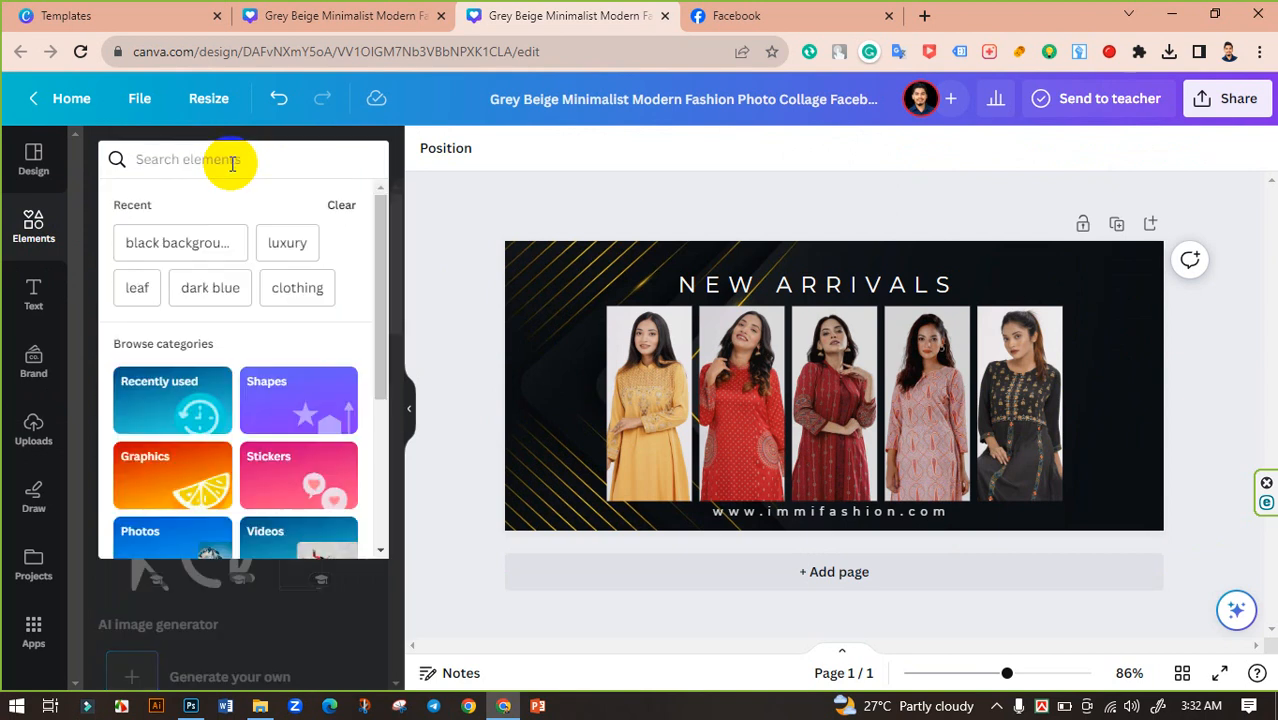
type("luxury")
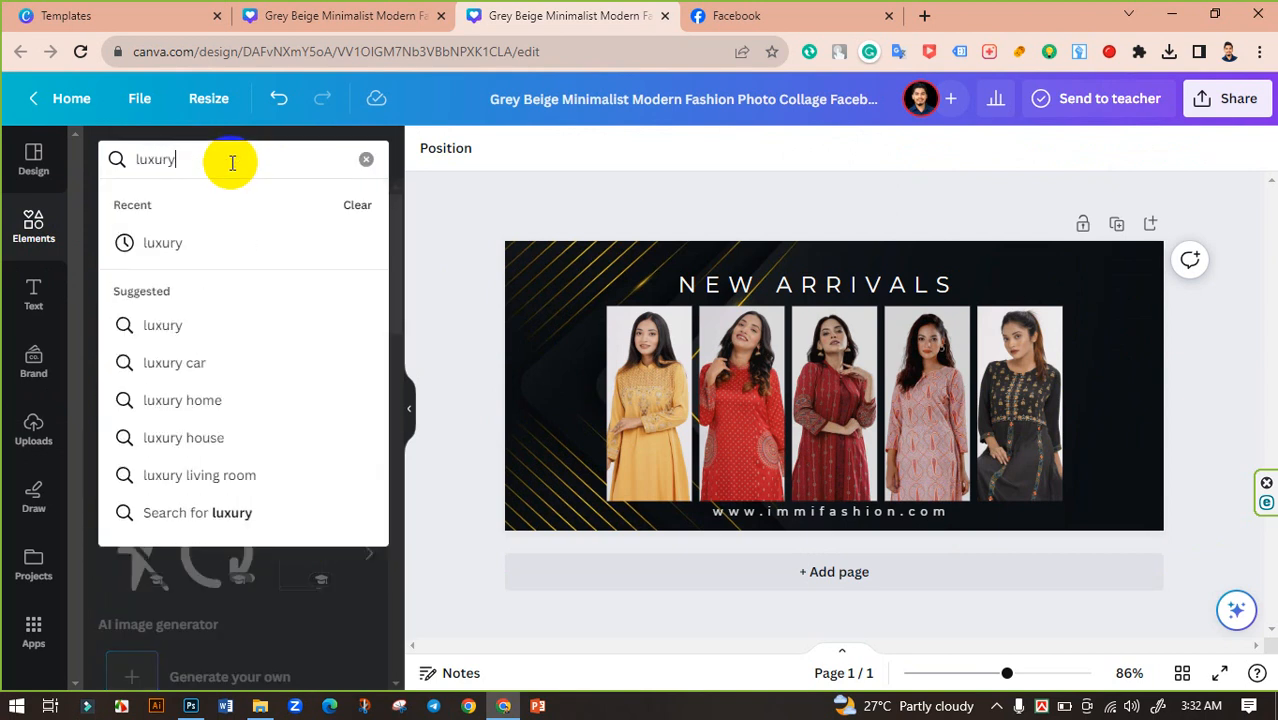
key("Return")
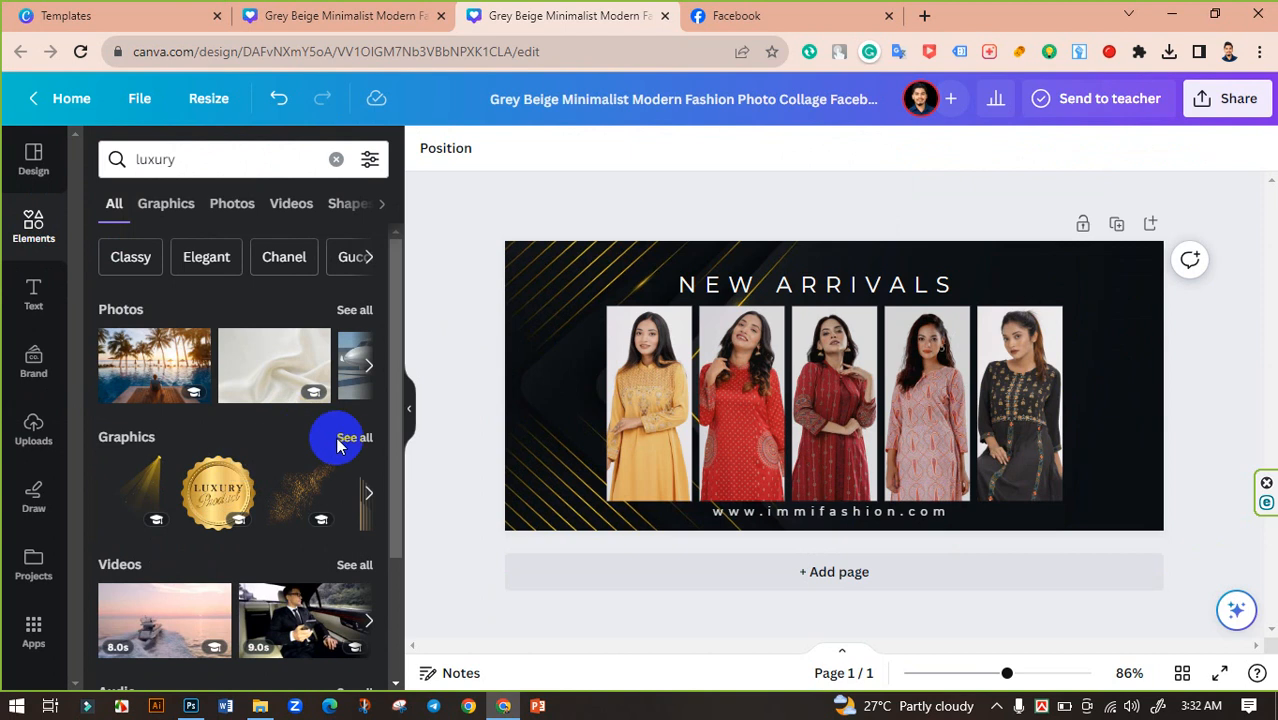
left_click(355, 437)
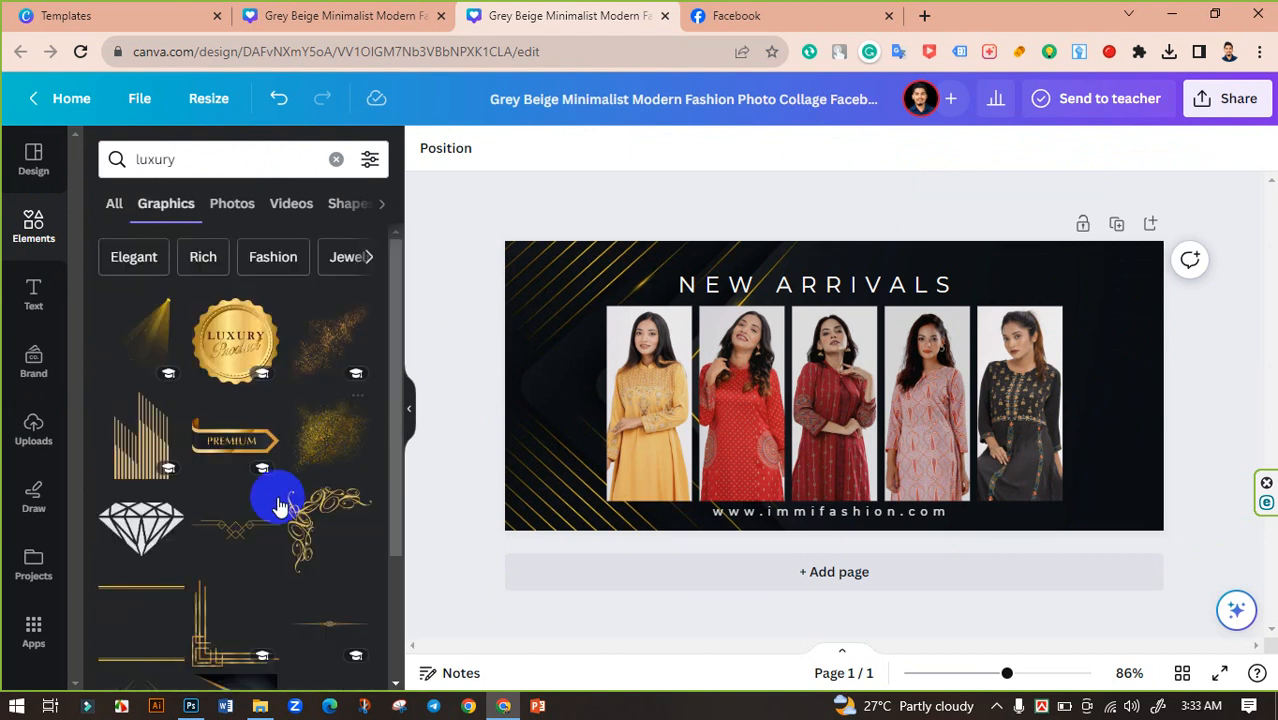
- Find the gold flowing wave graphic with sparkles among the luxury graphics and add it to the cover
scroll(277, 475, "down", 2)
scroll(276, 485, "down", 2)
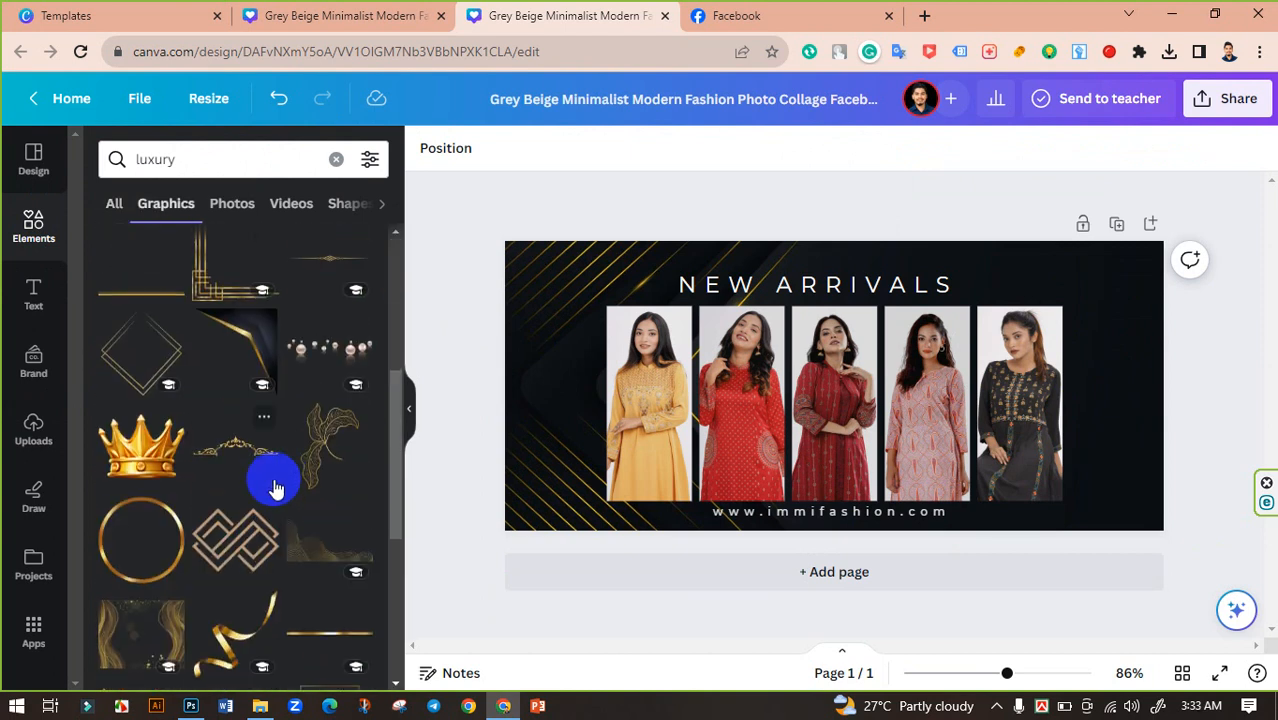
scroll(285, 510, "down", 2)
scroll(286, 512, "down", 2)
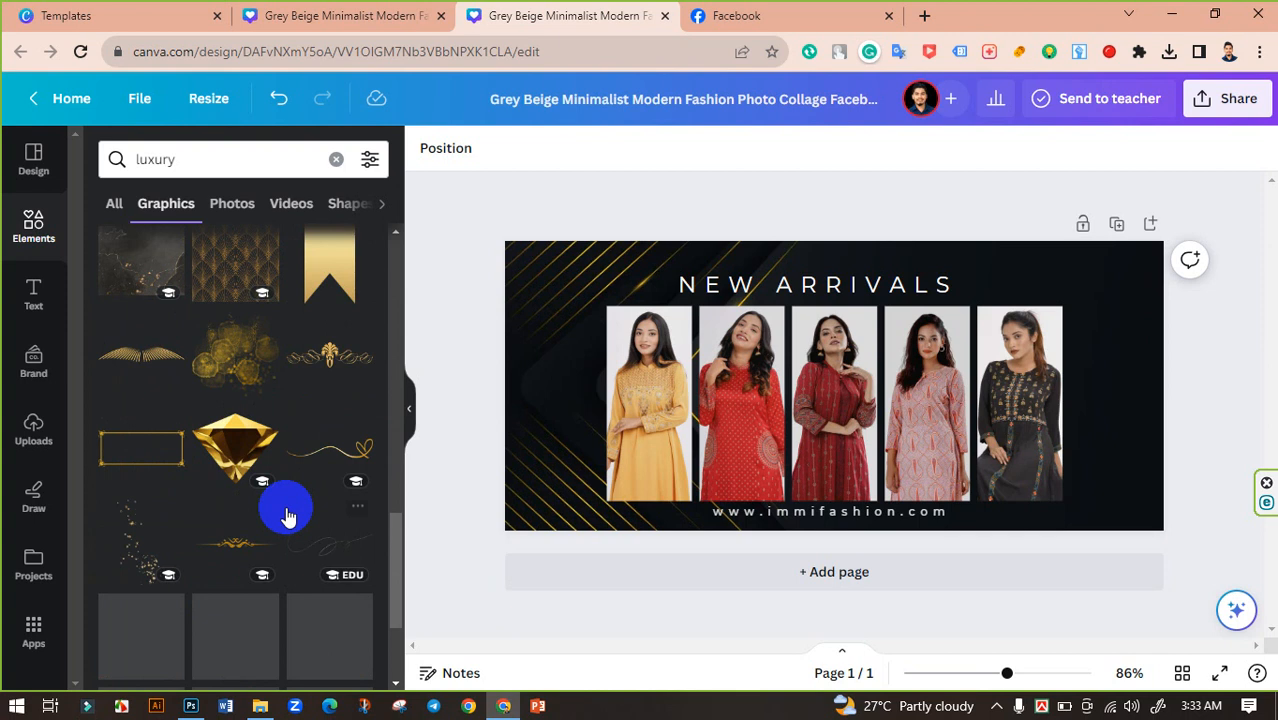
scroll(287, 515, "down", 2)
scroll(288, 514, "down", 4)
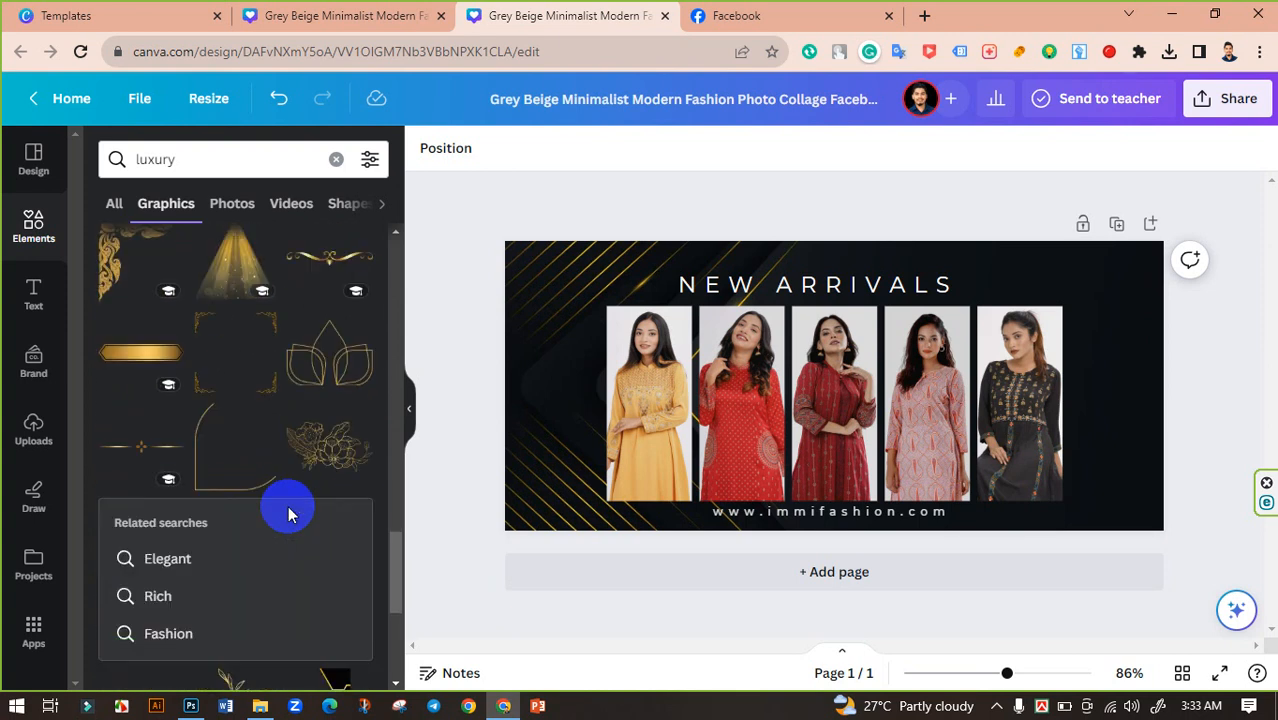
scroll(288, 514, "down", 4)
scroll(290, 515, "down", 3)
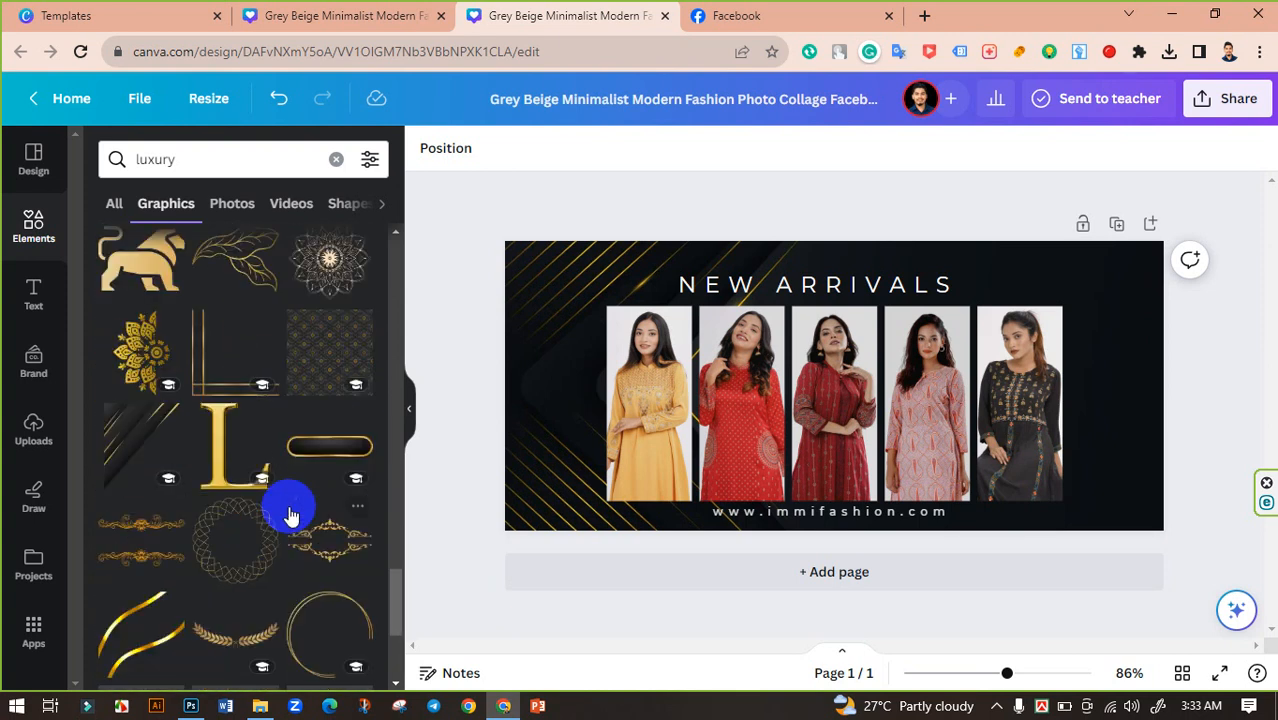
scroll(290, 515, "down", 8)
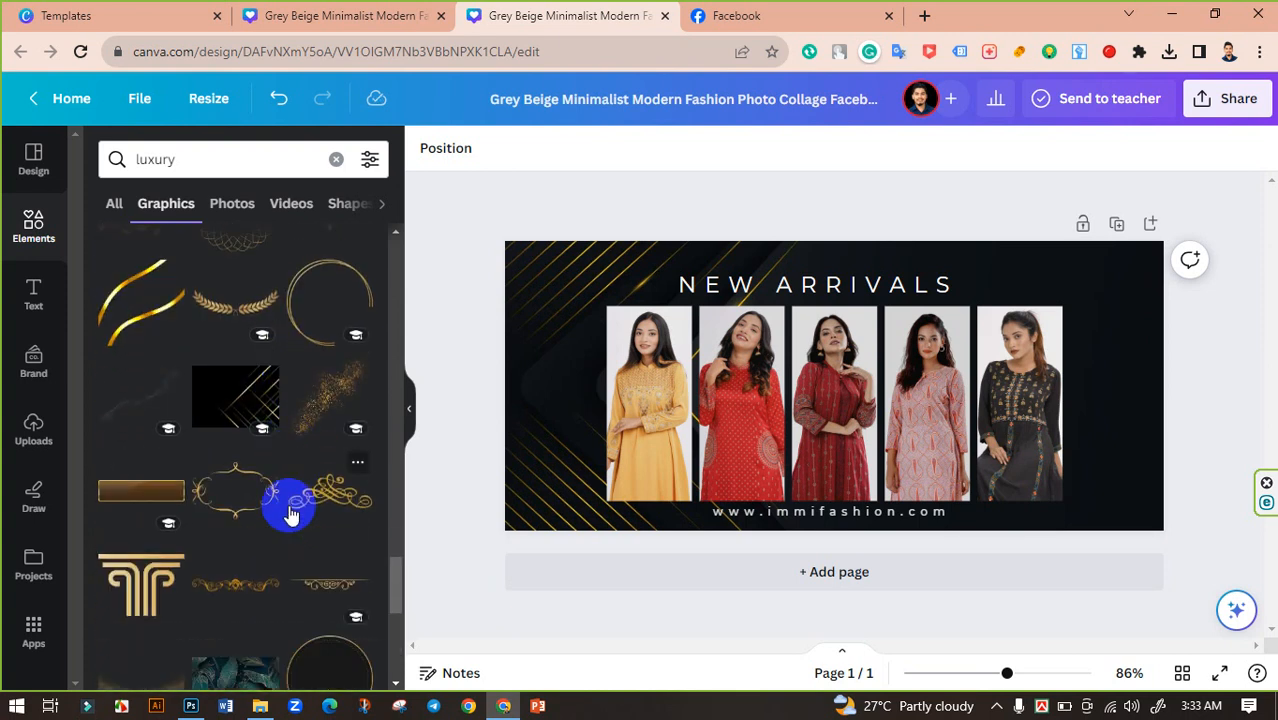
scroll(290, 515, "down", 3)
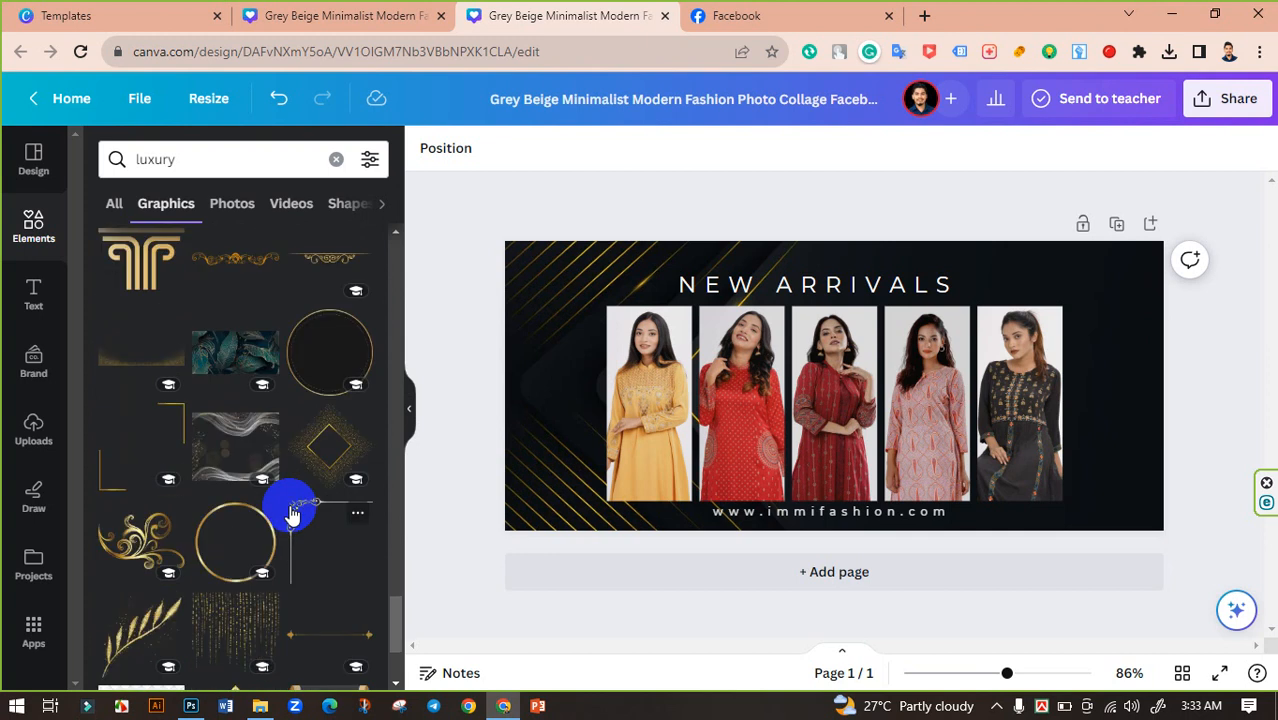
scroll(291, 514, "down", 2)
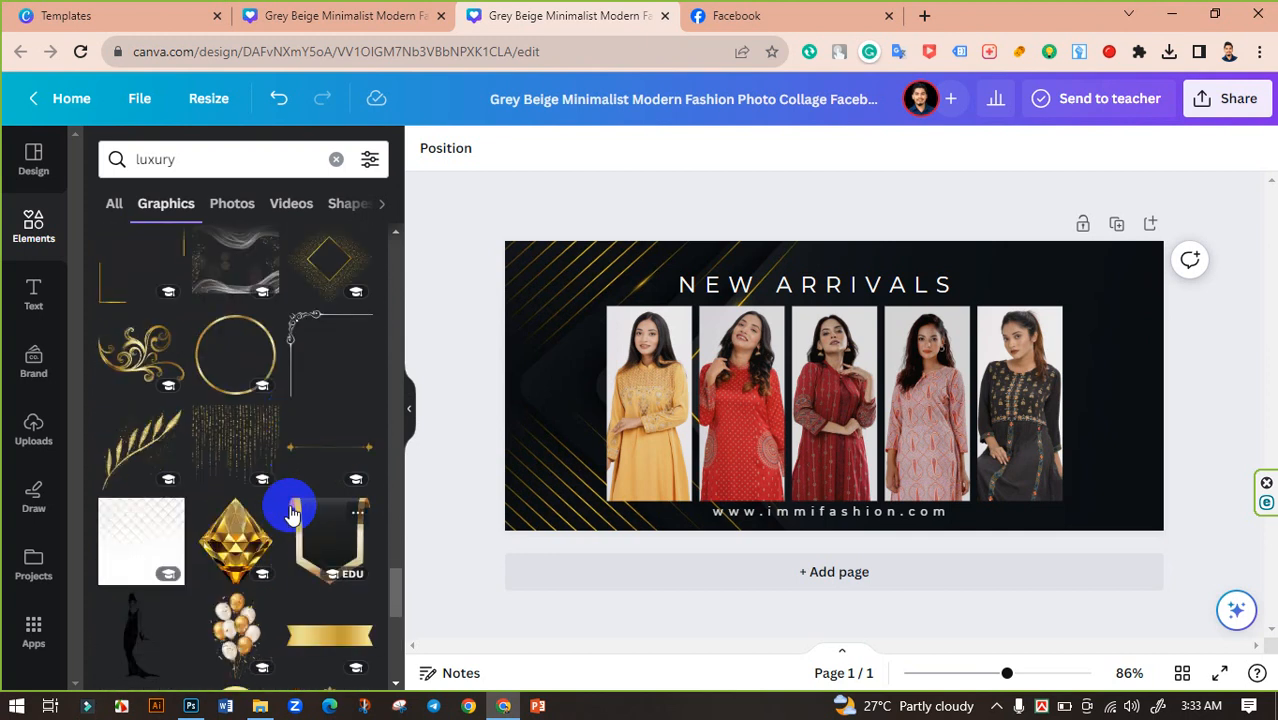
scroll(291, 513, "down", 3)
scroll(291, 513, "down", 2)
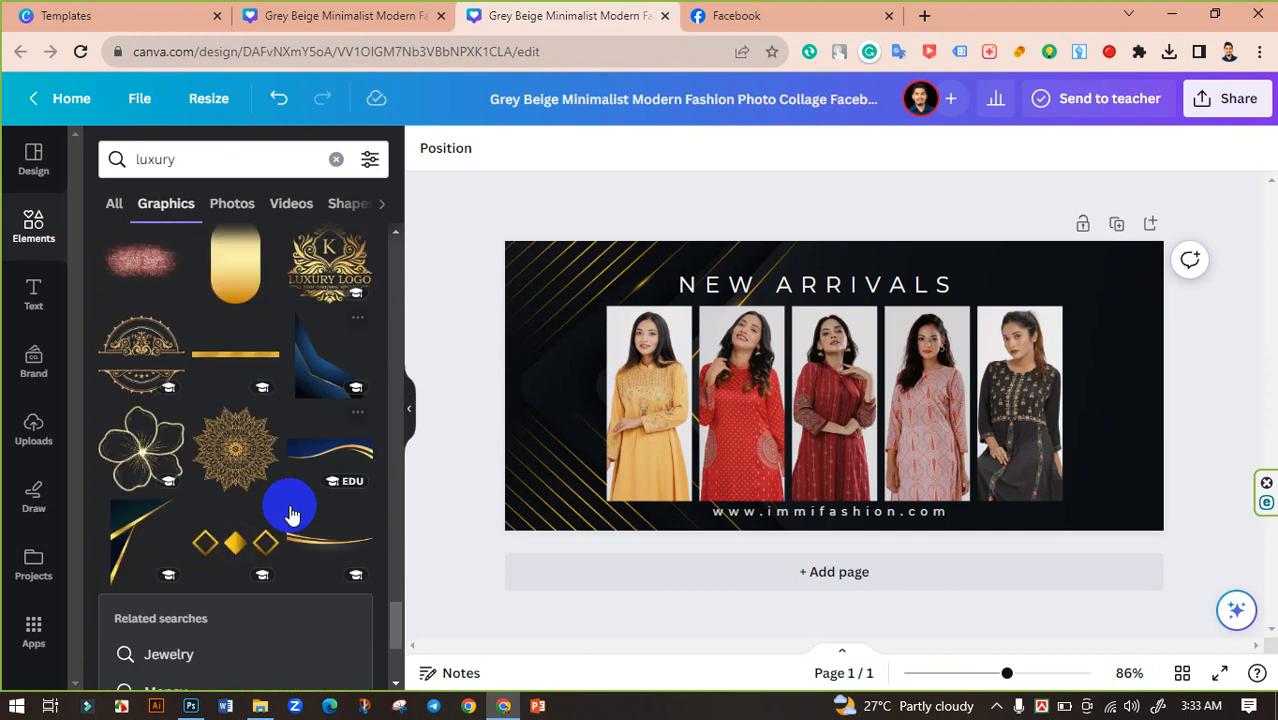
scroll(291, 513, "down", 2)
scroll(291, 513, "down", 6)
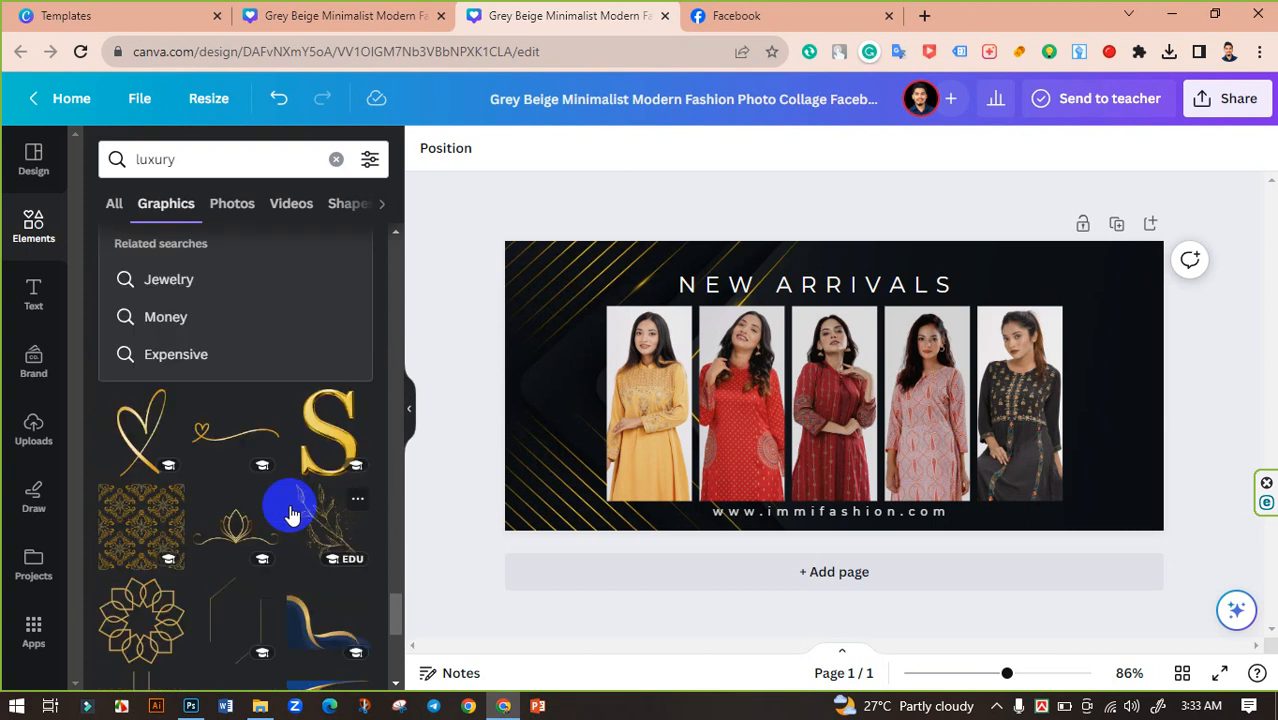
scroll(291, 513, "down", 5)
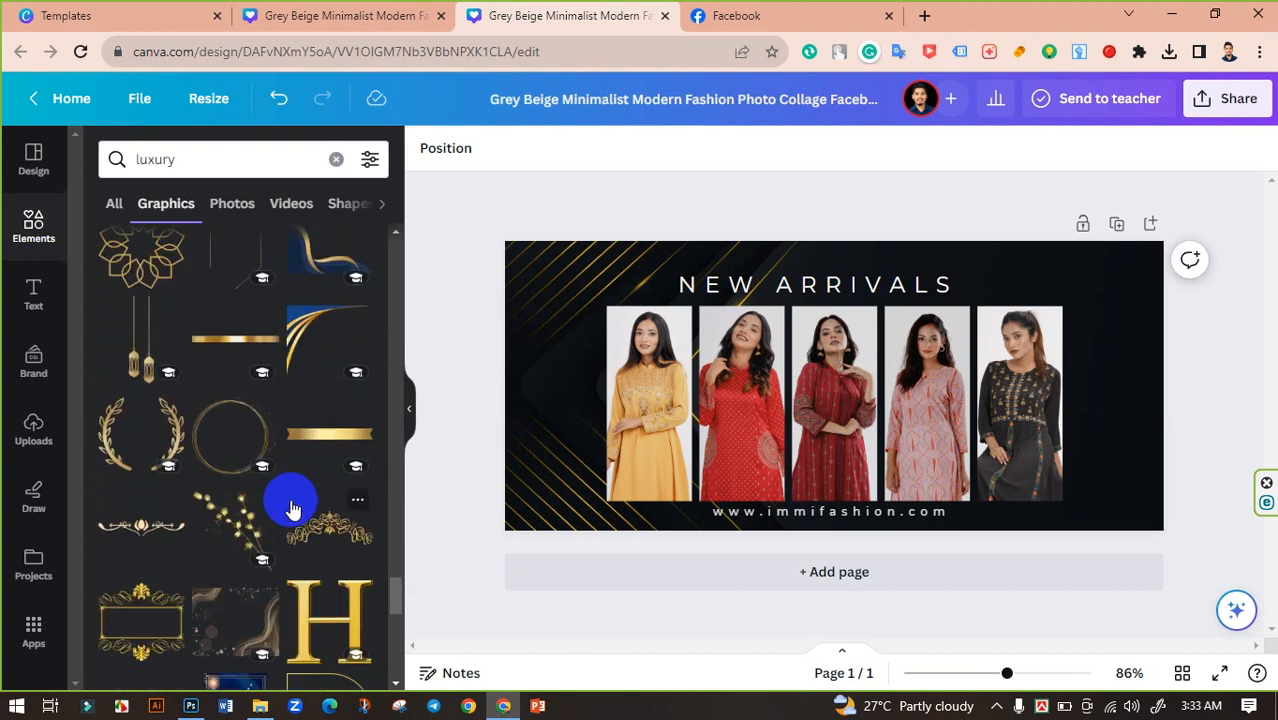
scroll(273, 527, "down", 2)
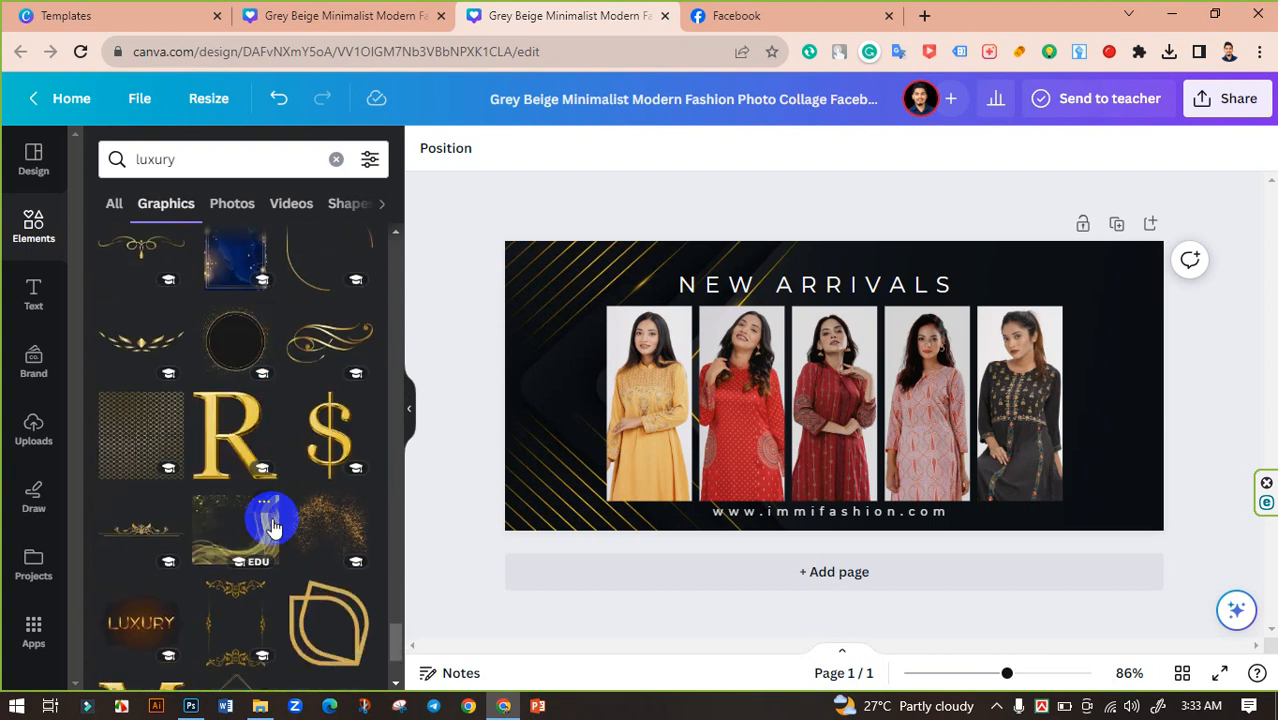
scroll(277, 521, "down", 2)
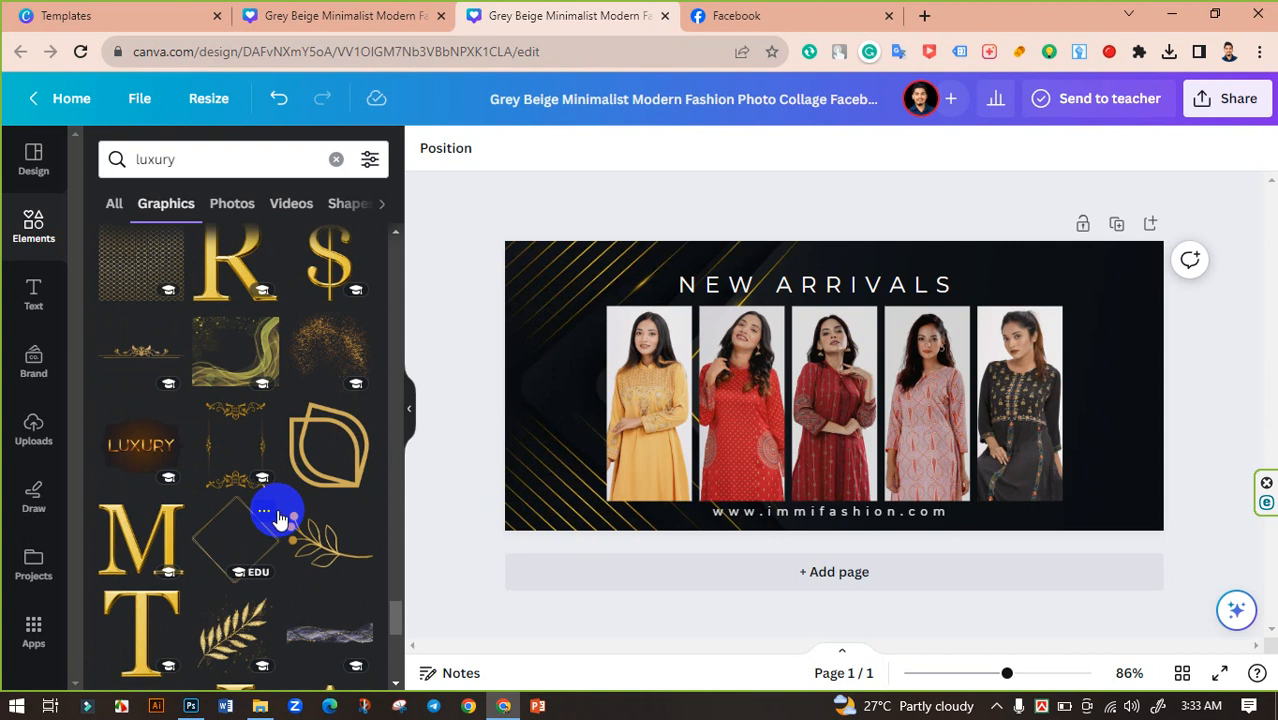
left_click(230, 350)
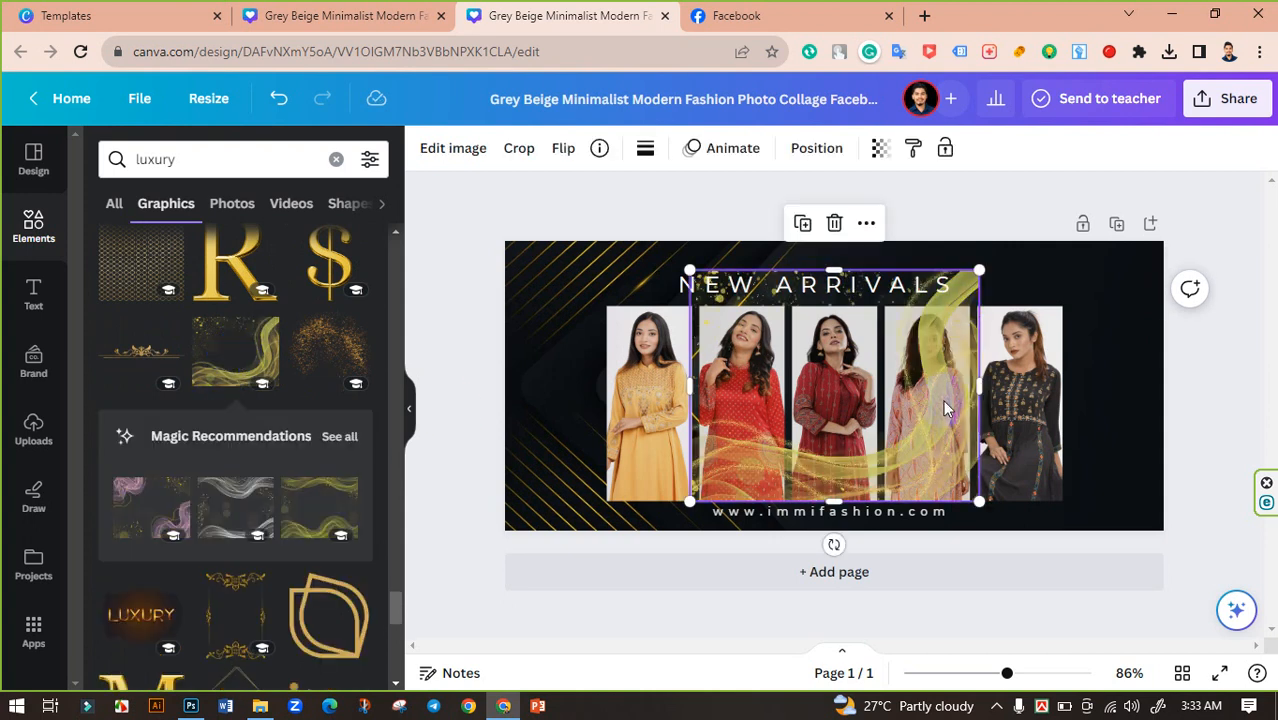
- Delete the gold flowing wave graphic from the cover
key("Delete")
- Browse all magic recommendations for the wave graphic and add the gold-green border with wavy upper and lower edges to the cover
scroll(240, 485, "down", 2)
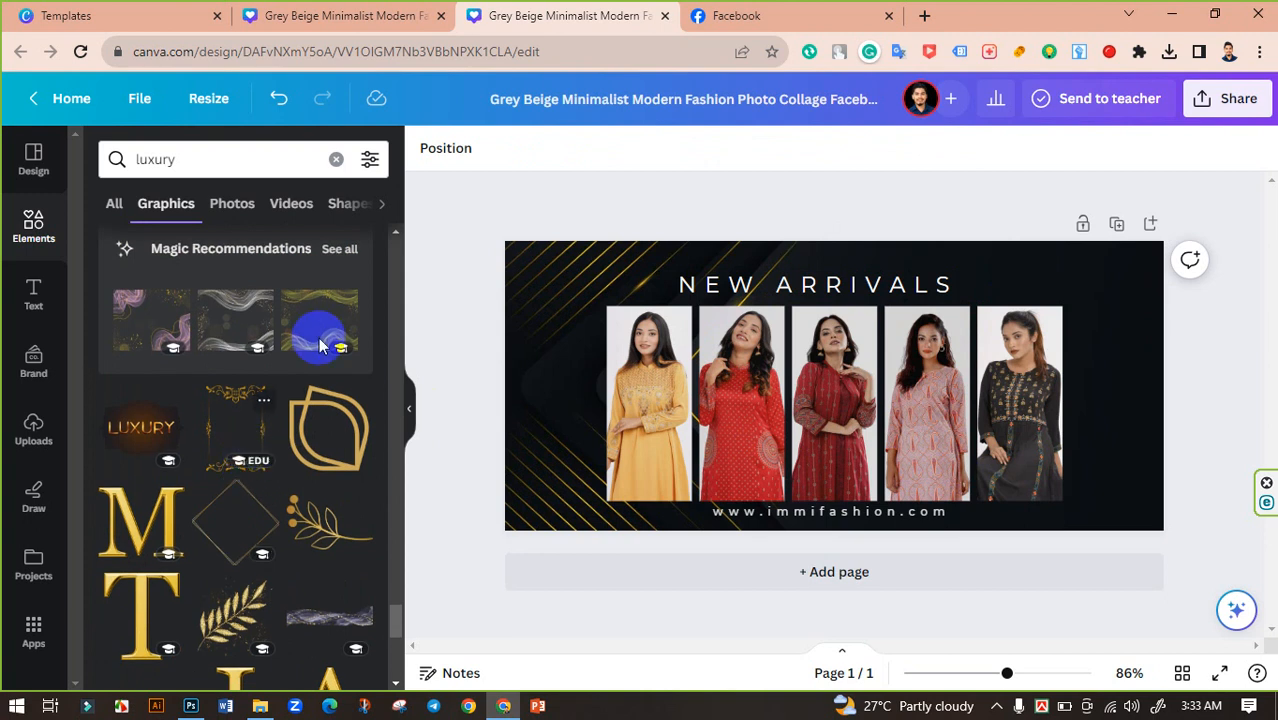
left_click(340, 249)
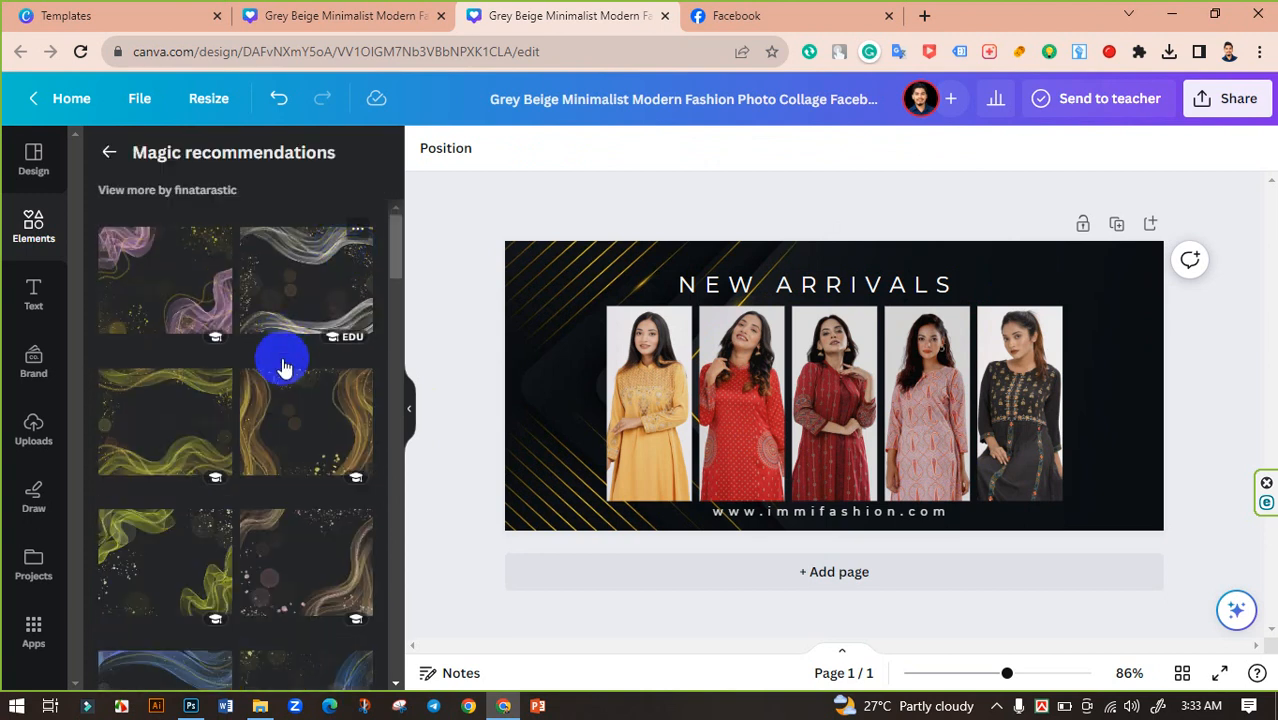
scroll(285, 434, "down", 2)
scroll(285, 447, "down", 5)
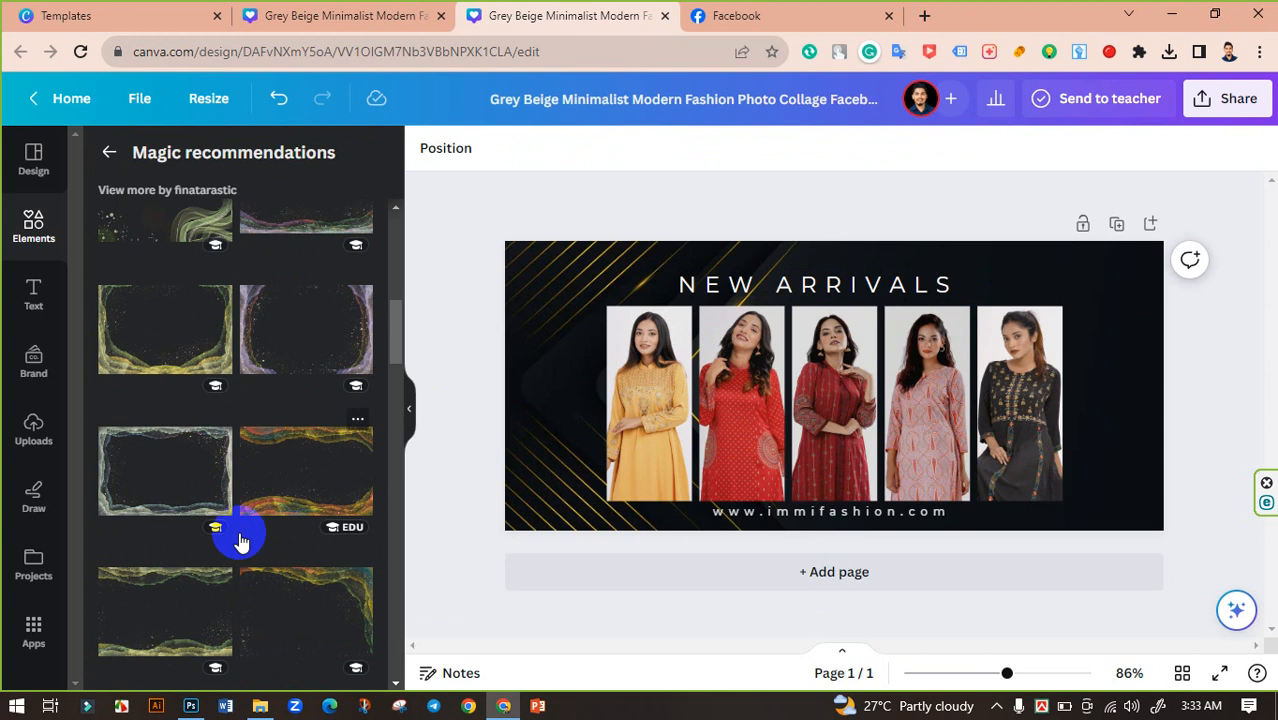
scroll(262, 476, "down", 6)
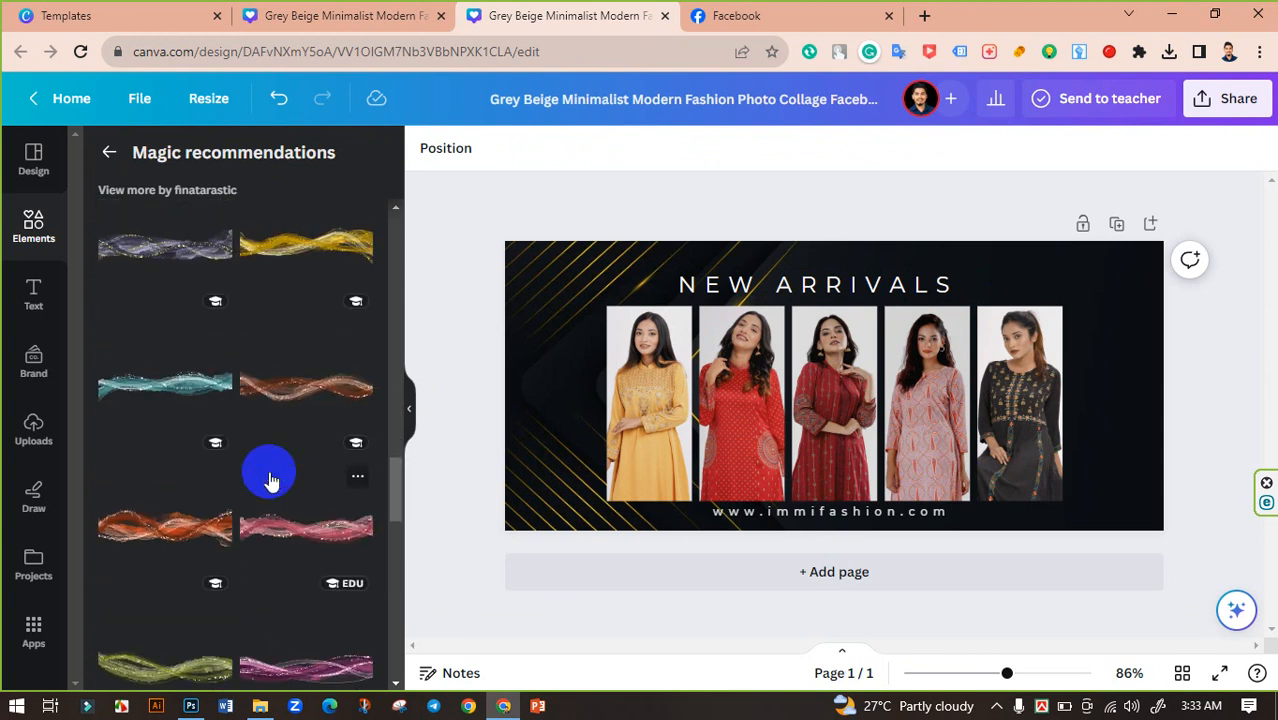
scroll(268, 481, "up", 5)
scroll(268, 481, "up", 1)
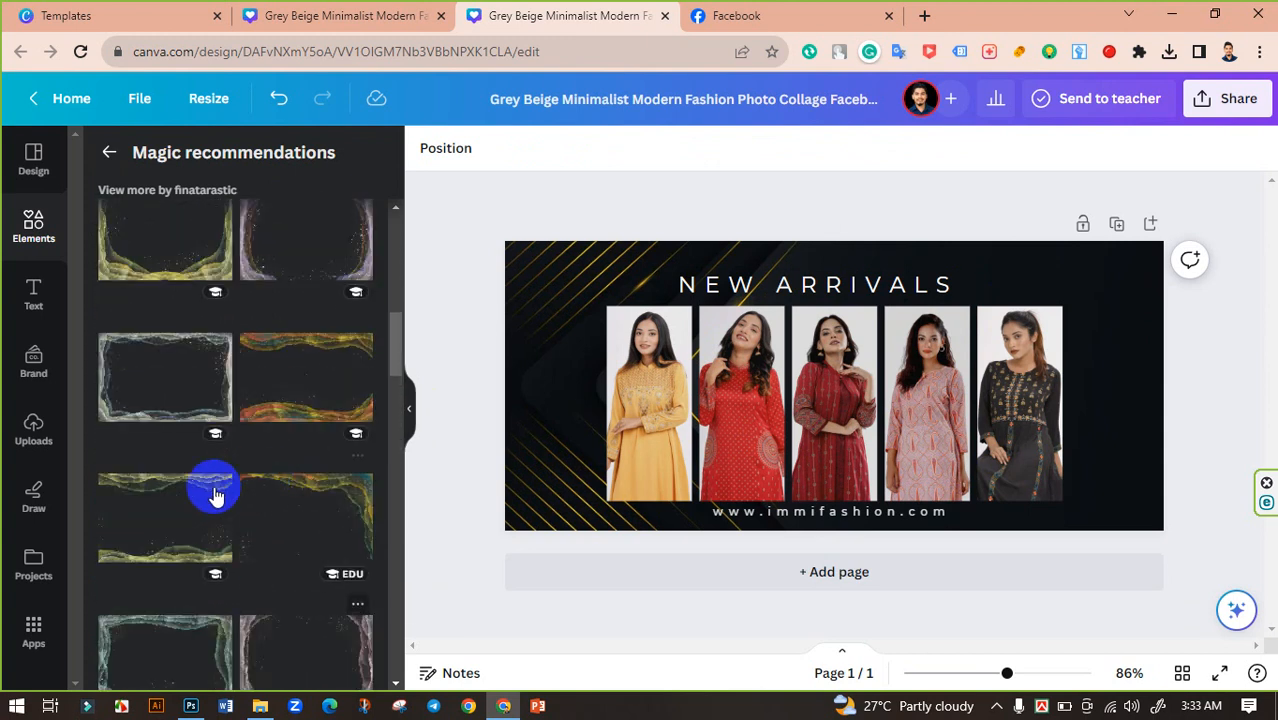
left_click(162, 505)
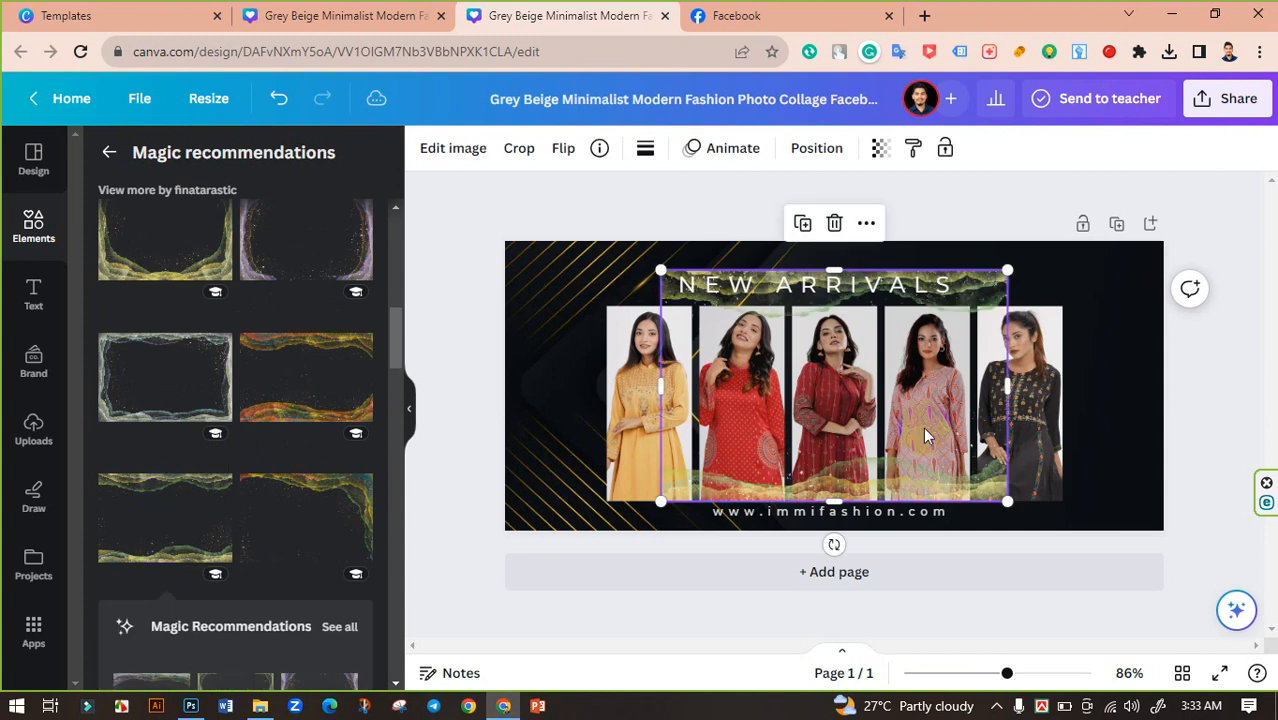
- Try to enlarge the wavy border graphic around the photos, and undo the resizing
left_click_drag(1145, 394, 1047, 418)
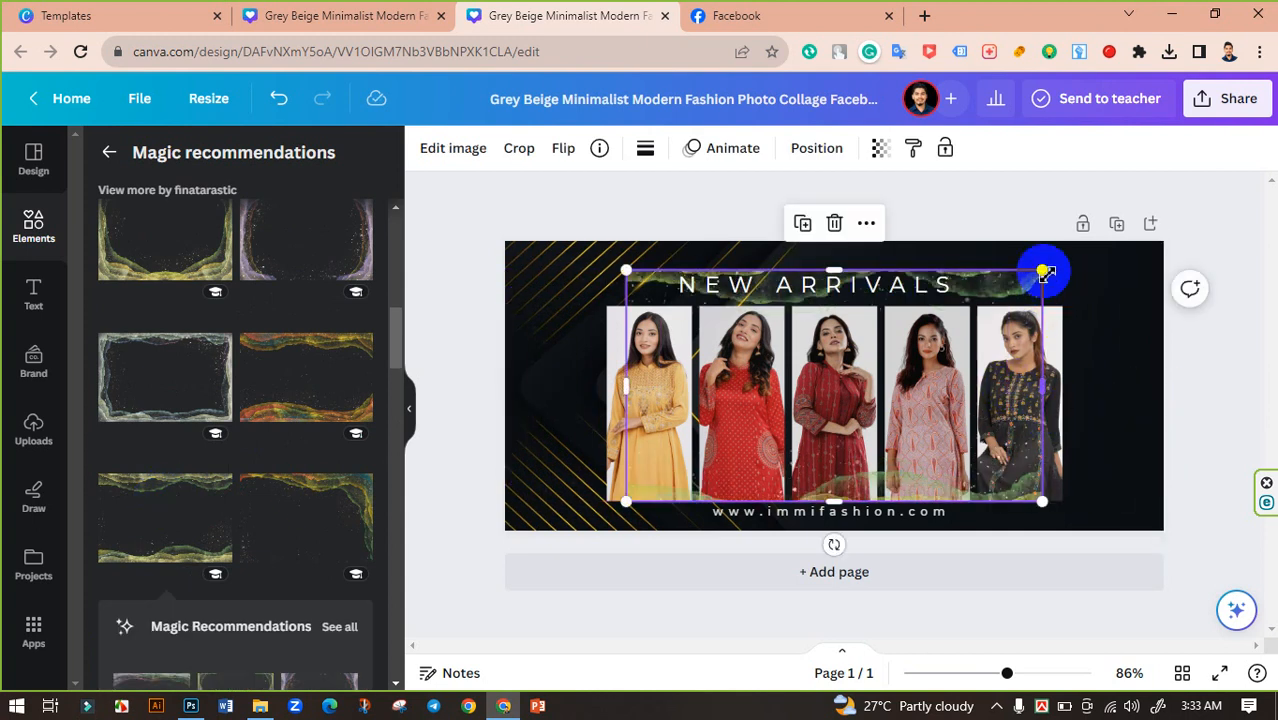
left_click_drag(1042, 271, 1095, 222)
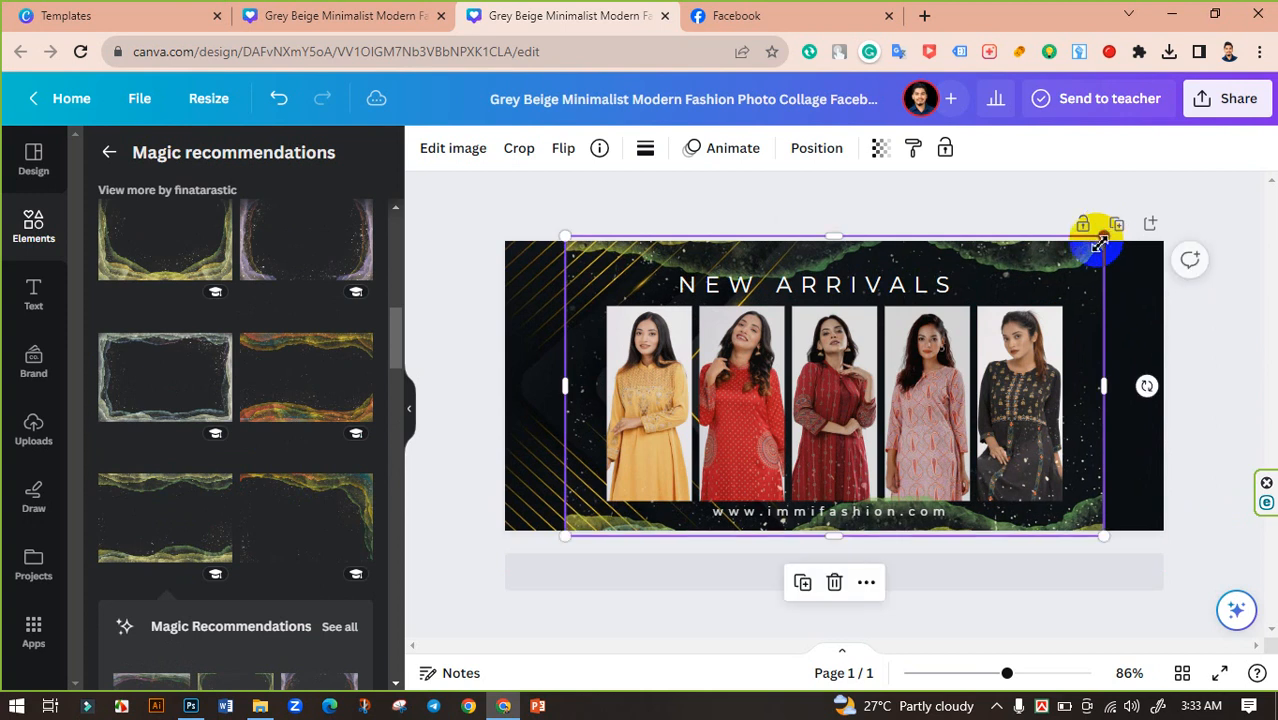
key("ctrl+z")
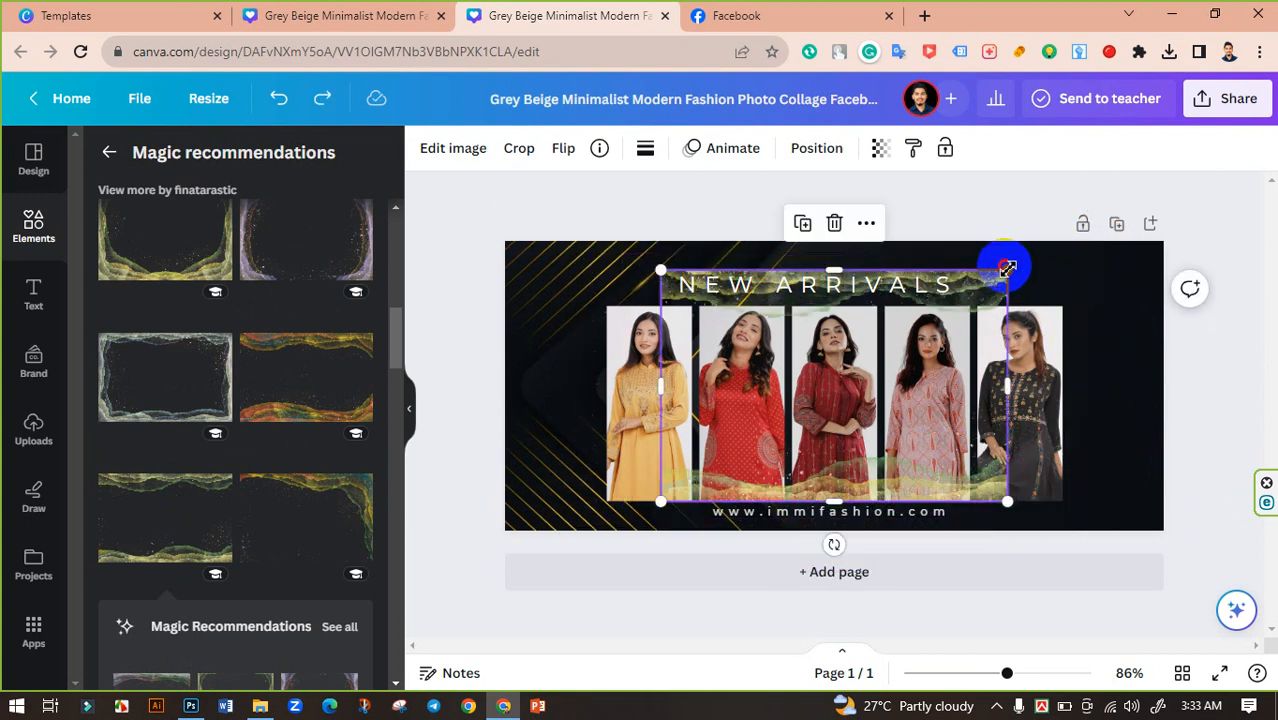
- Stretch the wavy border graphic across the full cover width, increase its height and shift it downward
left_click_drag(1004, 265, 1062, 242)
left_click_drag(1062, 385, 1174, 380)
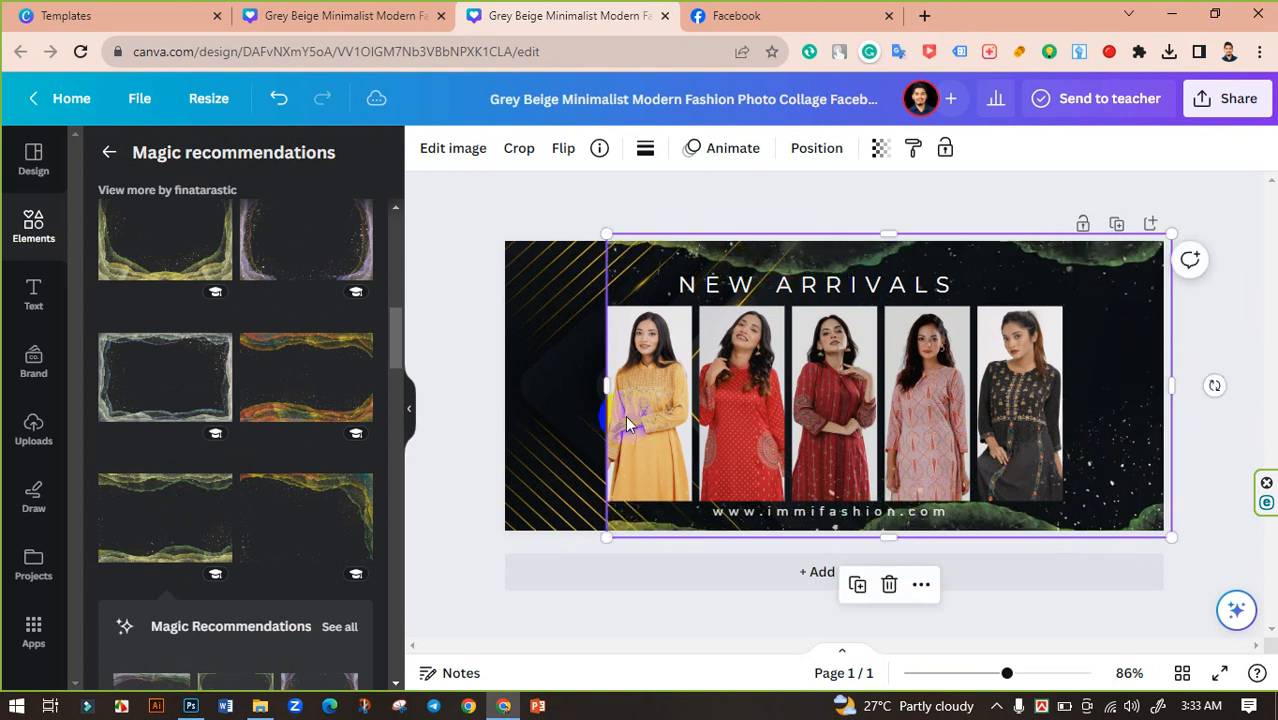
left_click_drag(613, 388, 486, 386)
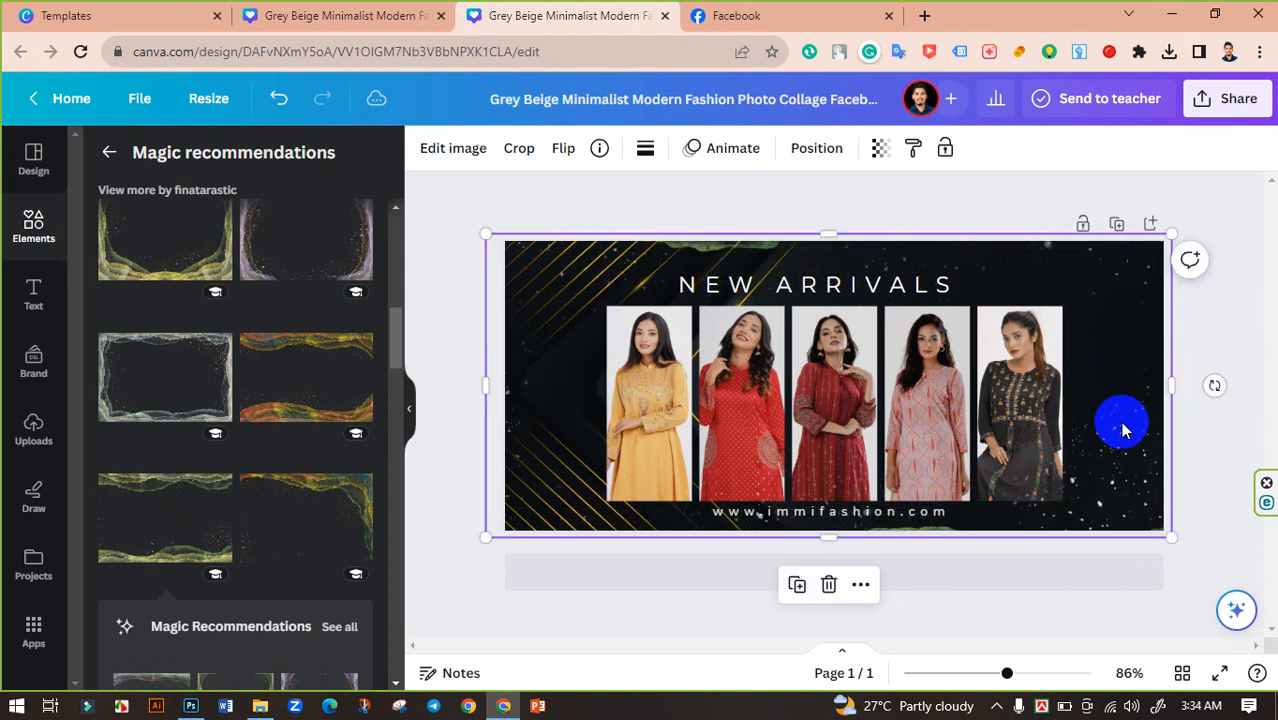
mouse_move(1118, 428)
left_mouse_down()
mouse_move(1119, 468)
mouse_move(1112, 436)
left_mouse_up()
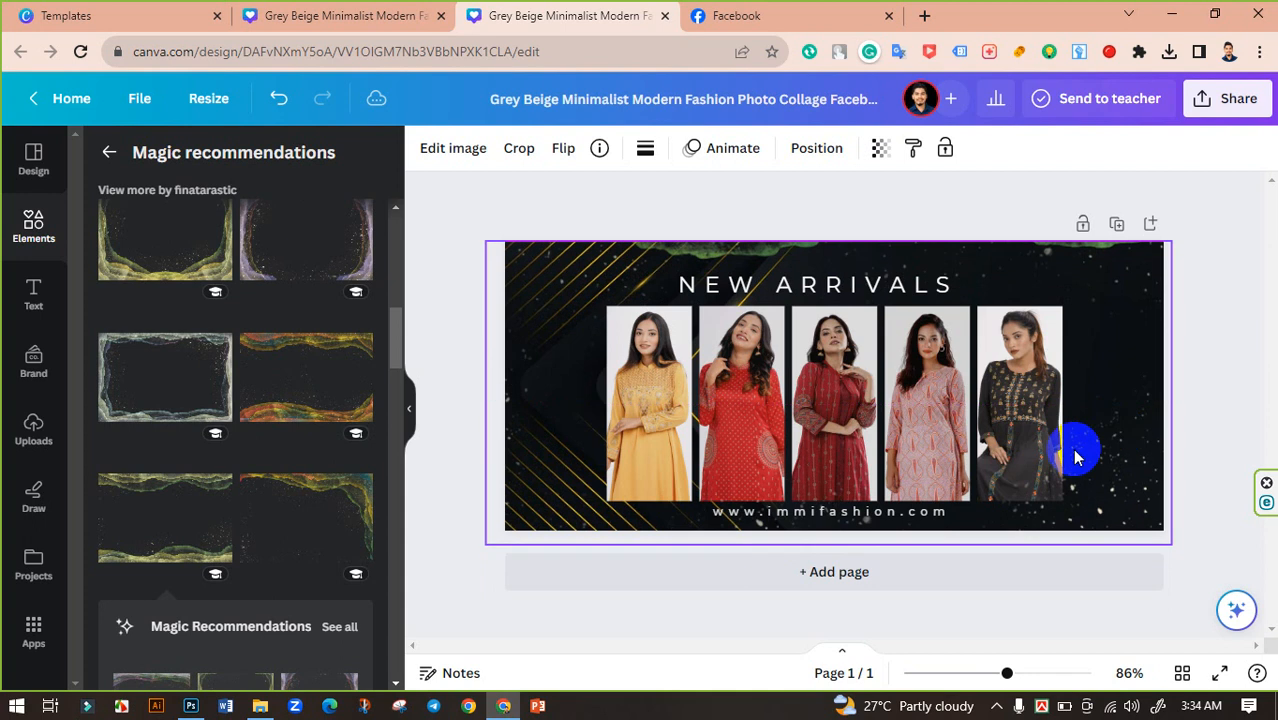
left_click_drag(824, 551, 826, 593)
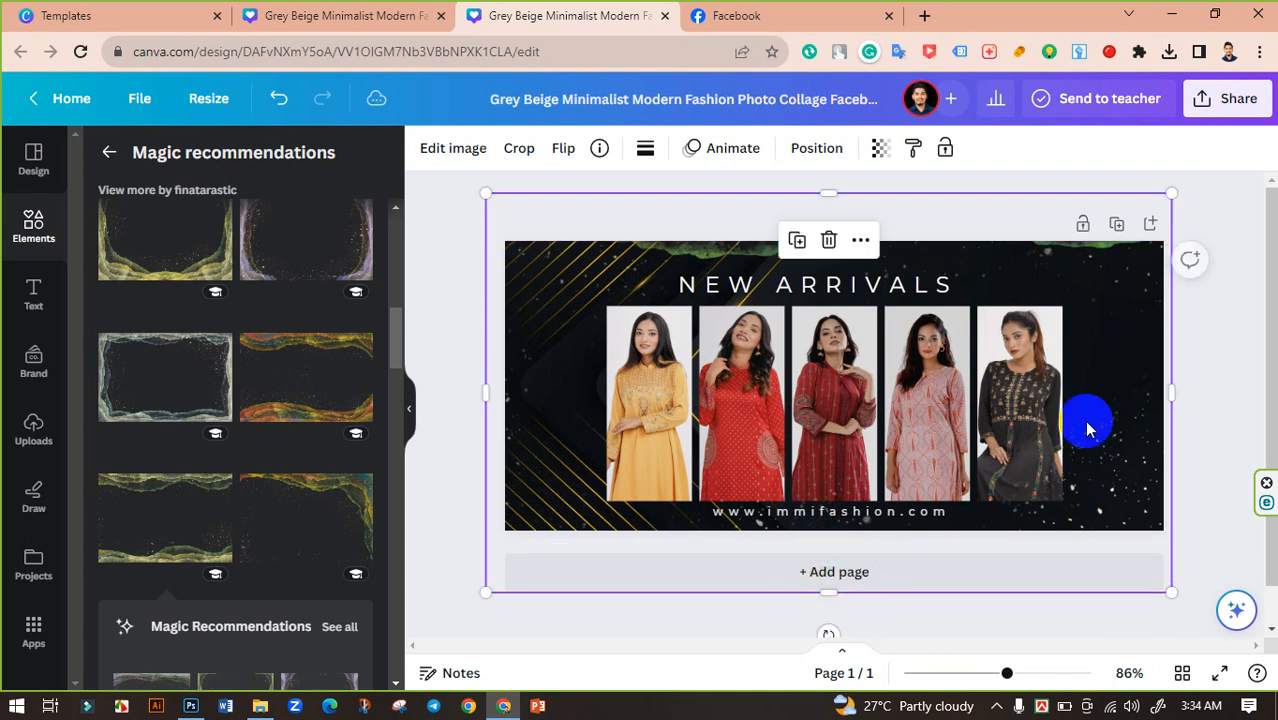
left_click_drag(1126, 435, 1133, 490)
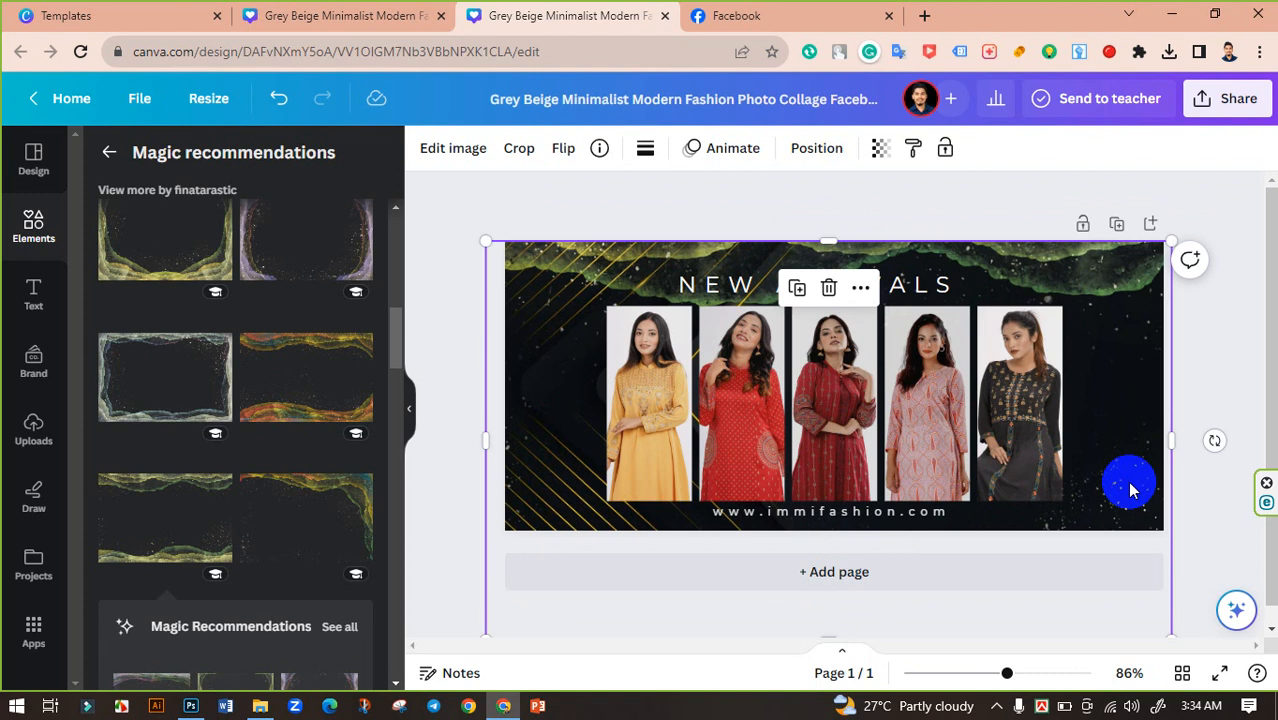
- Delete the wavy border graphic and return to the luxury graphics results
key("Delete")
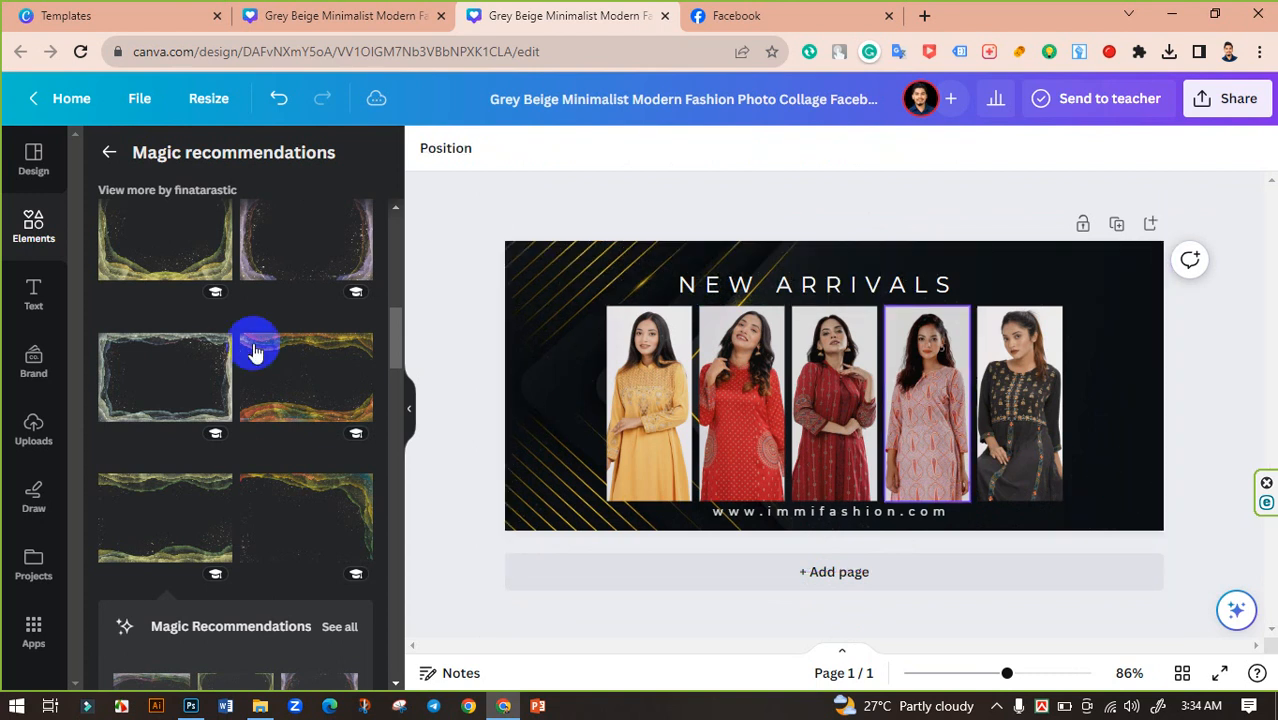
scroll(230, 320, "up", 3)
left_click(109, 151)
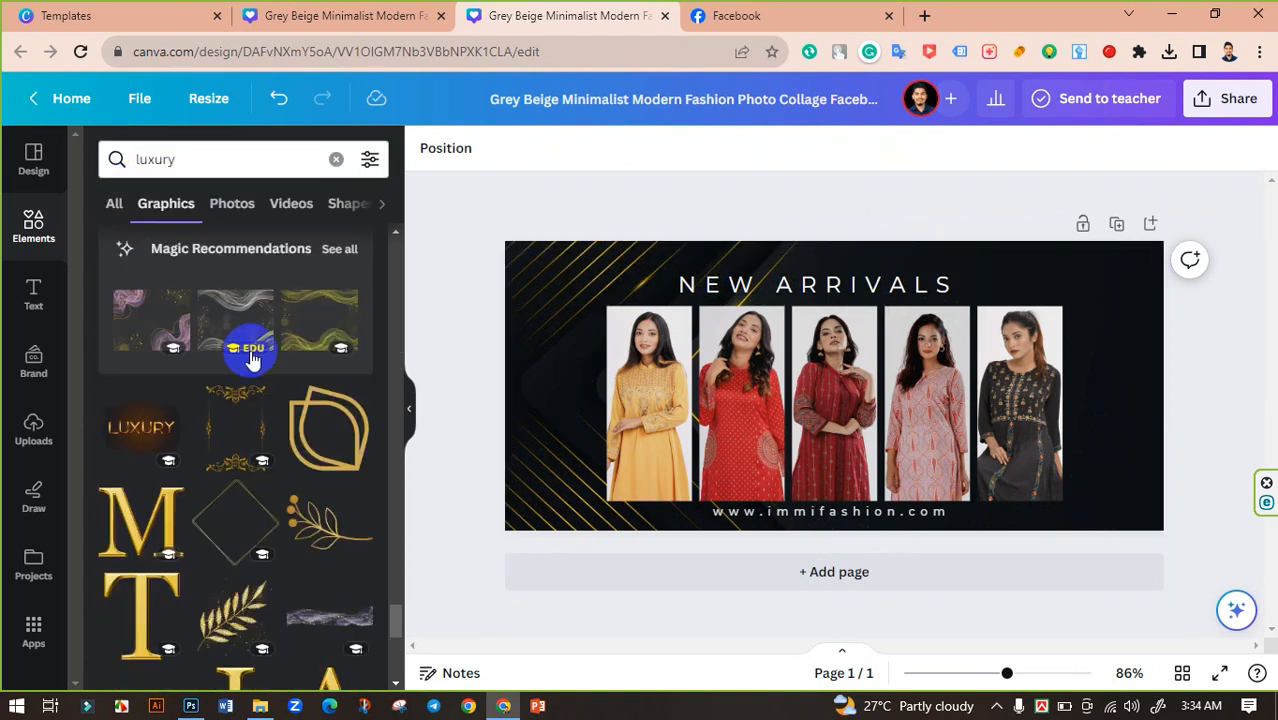
- Find the gold triangular corner graphic among the luxury graphics and add it to the cover
scroll(271, 365, "down", 3)
scroll(290, 470, "down", 8)
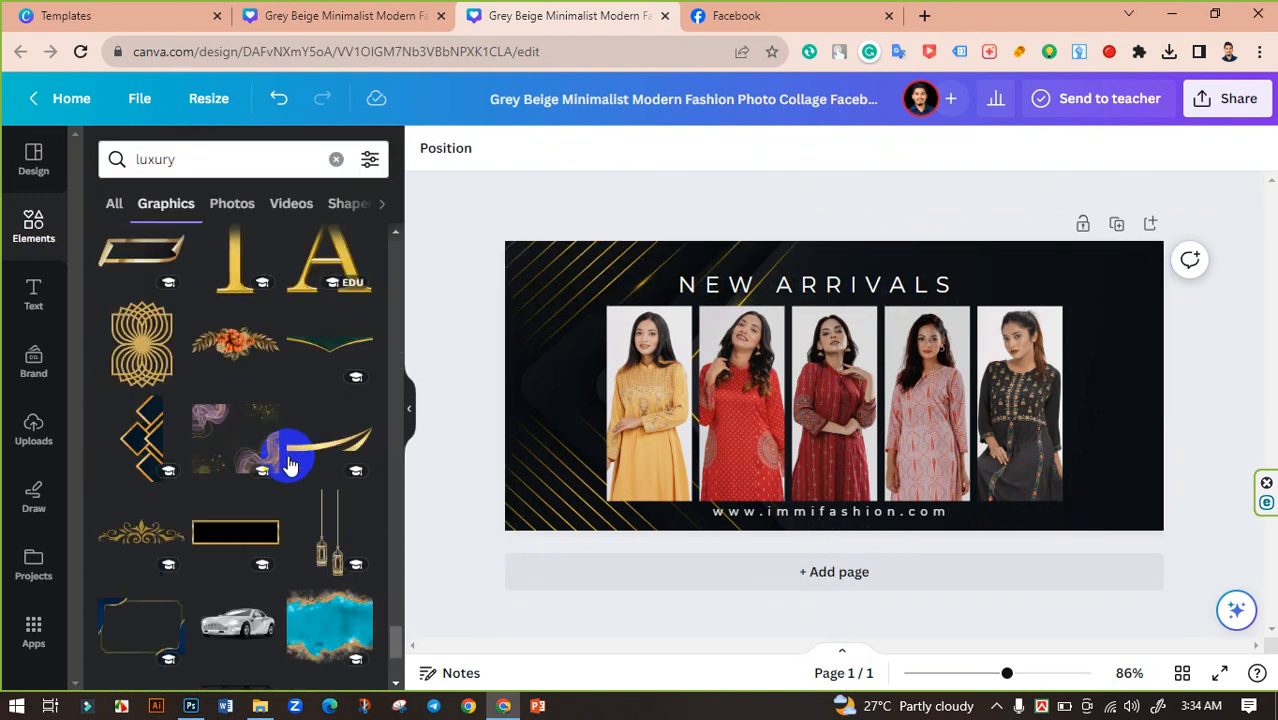
scroll(291, 462, "down", 2)
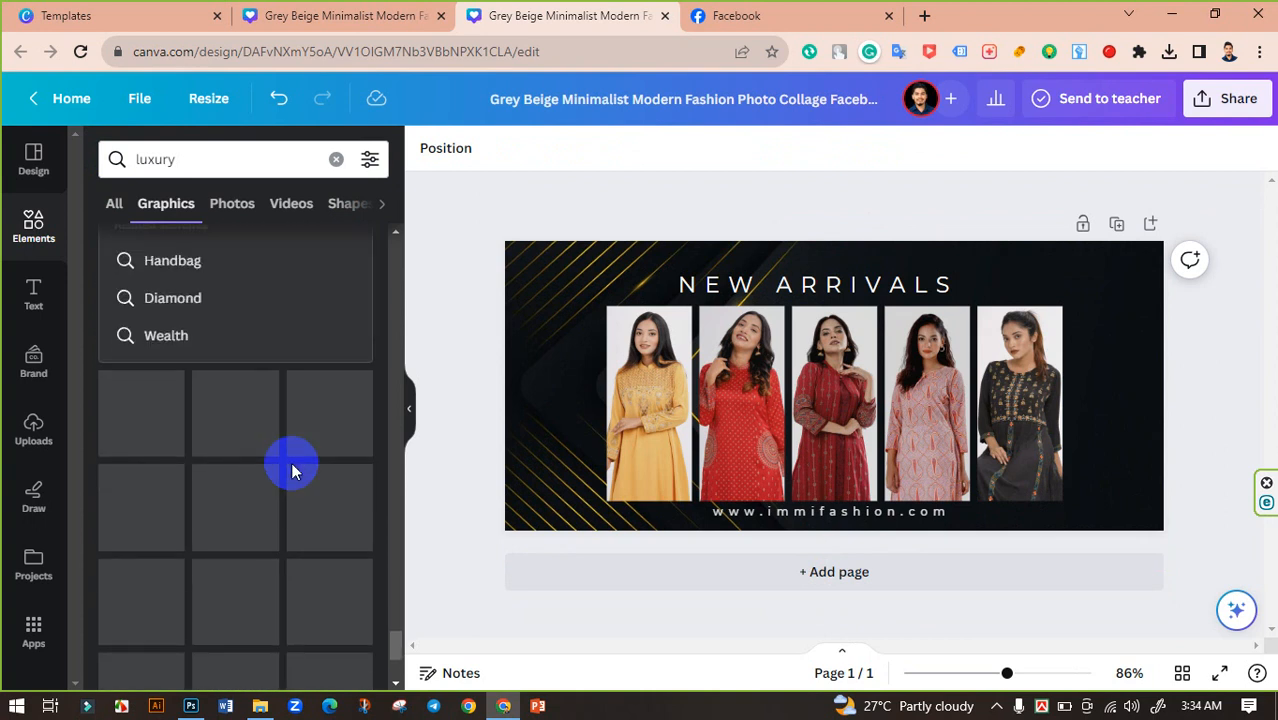
scroll(291, 462, "up", 2)
scroll(293, 462, "down", 4)
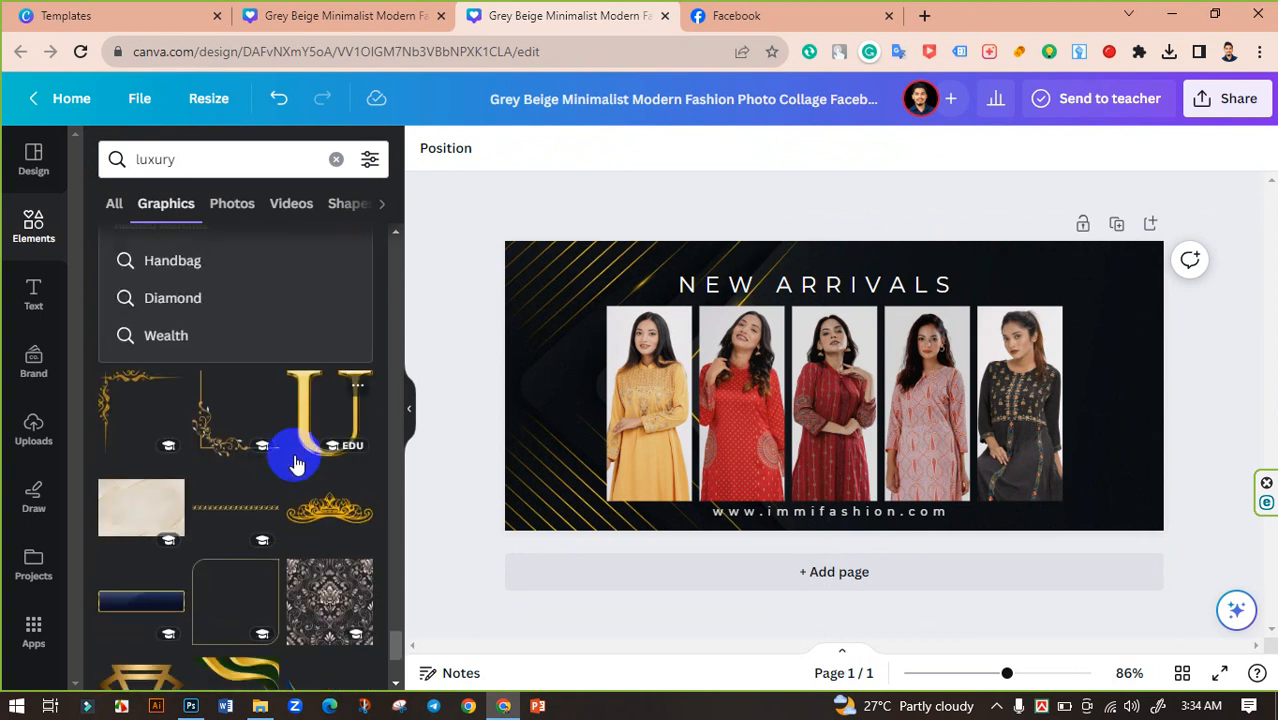
scroll(296, 462, "down", 1)
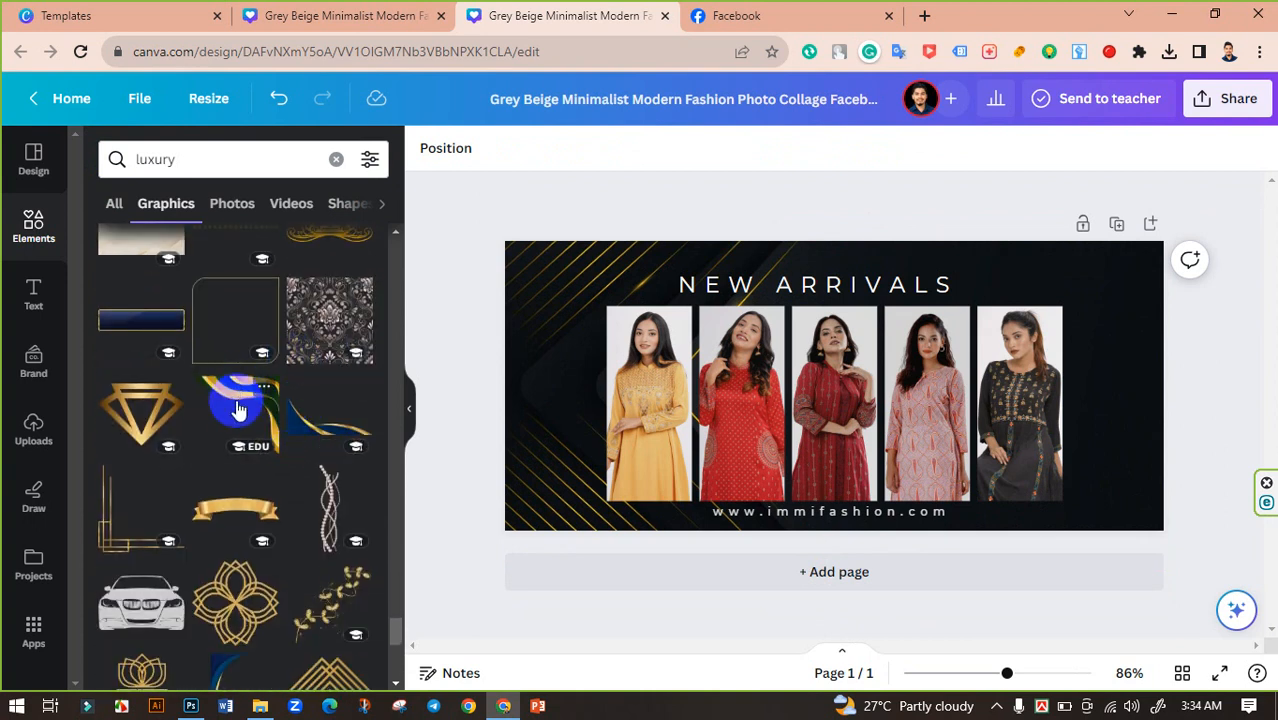
scroll(235, 430, "down", 4)
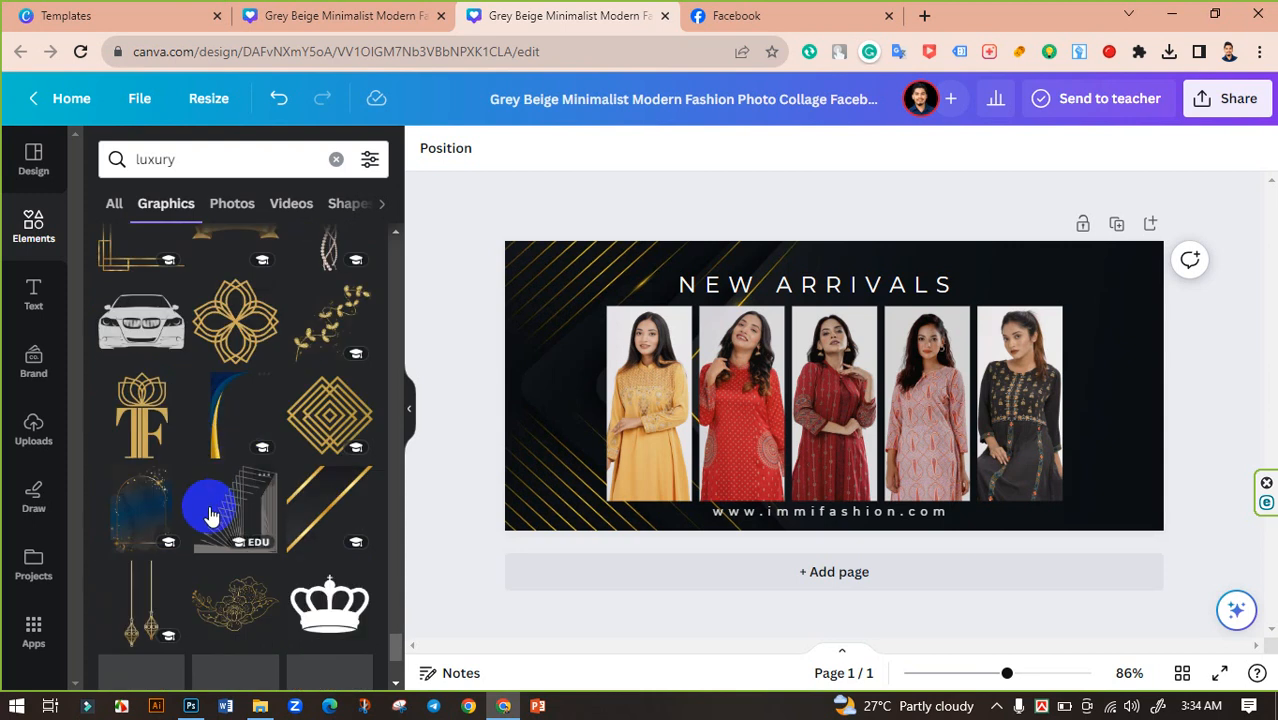
scroll(295, 520, "down", 1)
scroll(263, 500, "down", 2)
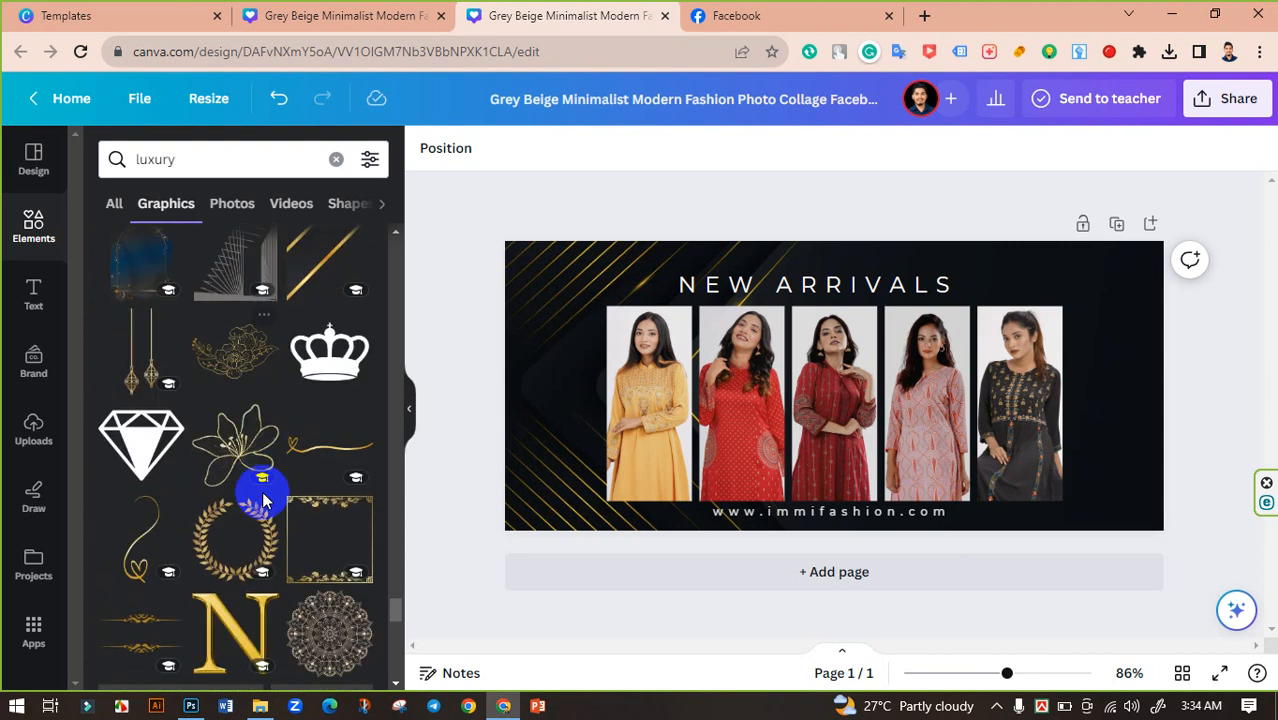
scroll(263, 500, "down", 4)
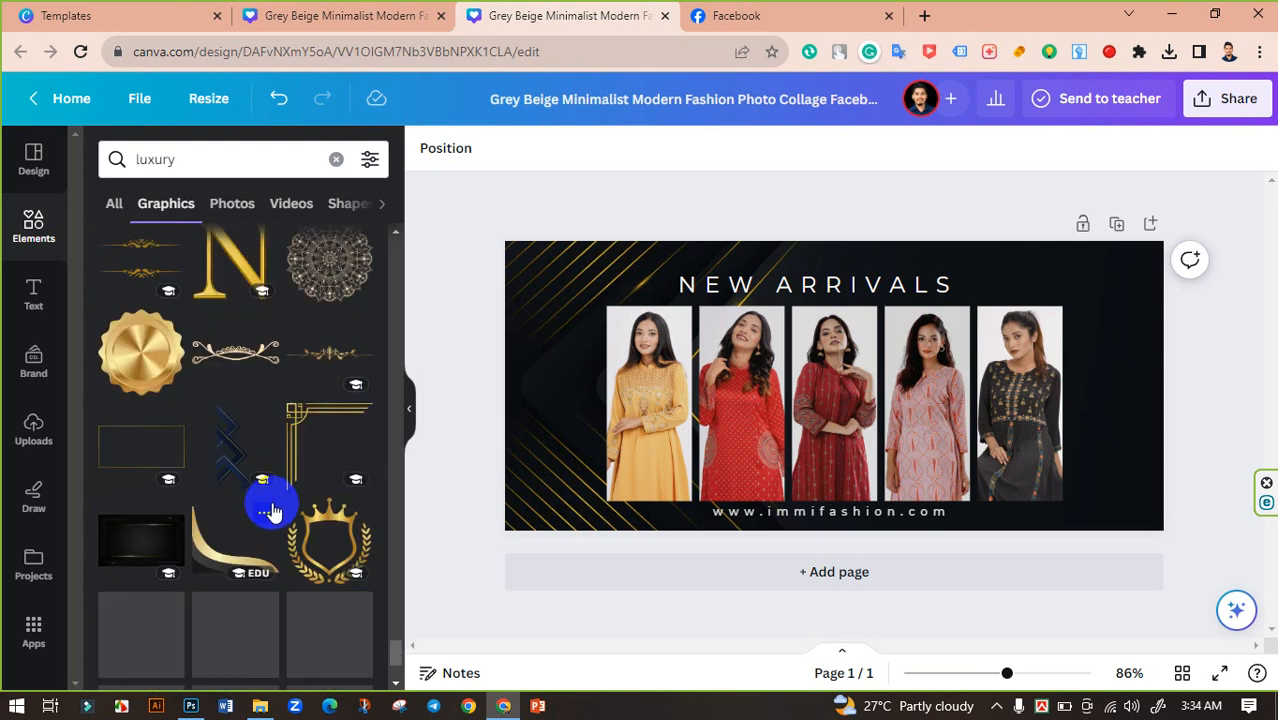
scroll(270, 512, "down", 2)
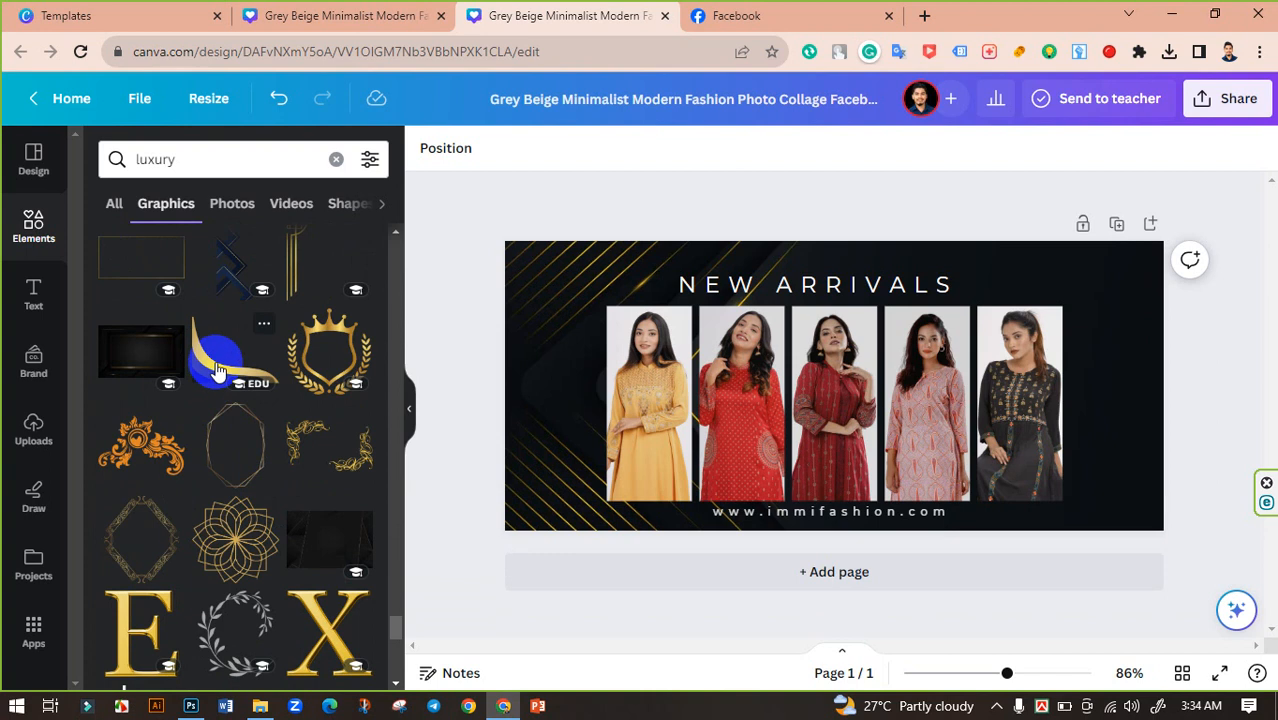
scroll(285, 428, "down", 5)
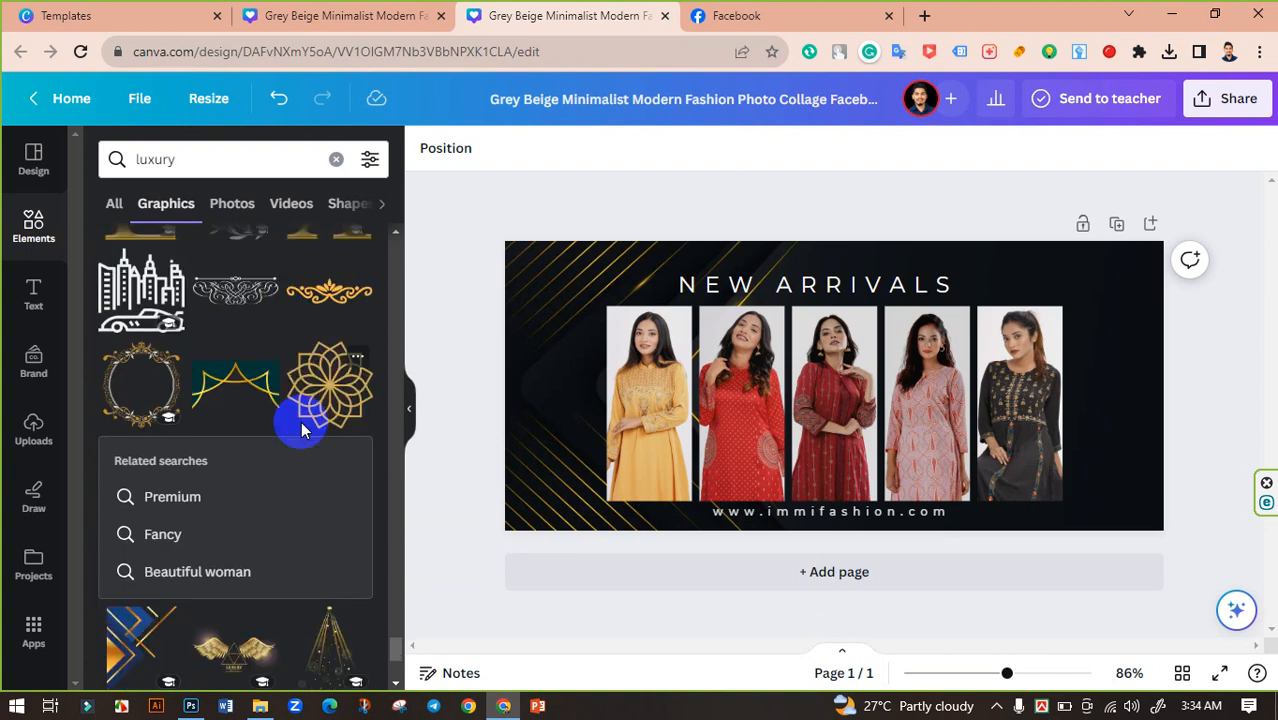
scroll(300, 440, "down", 3)
scroll(266, 471, "down", 3)
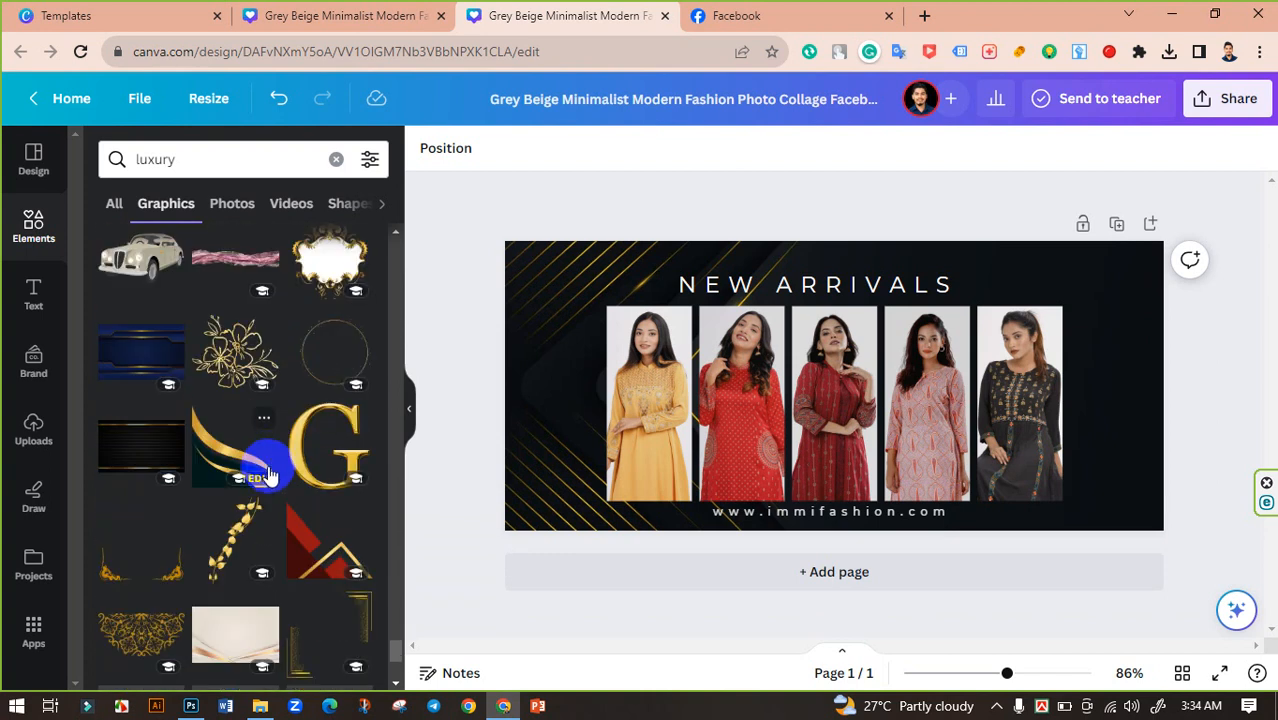
scroll(272, 465, "down", 3)
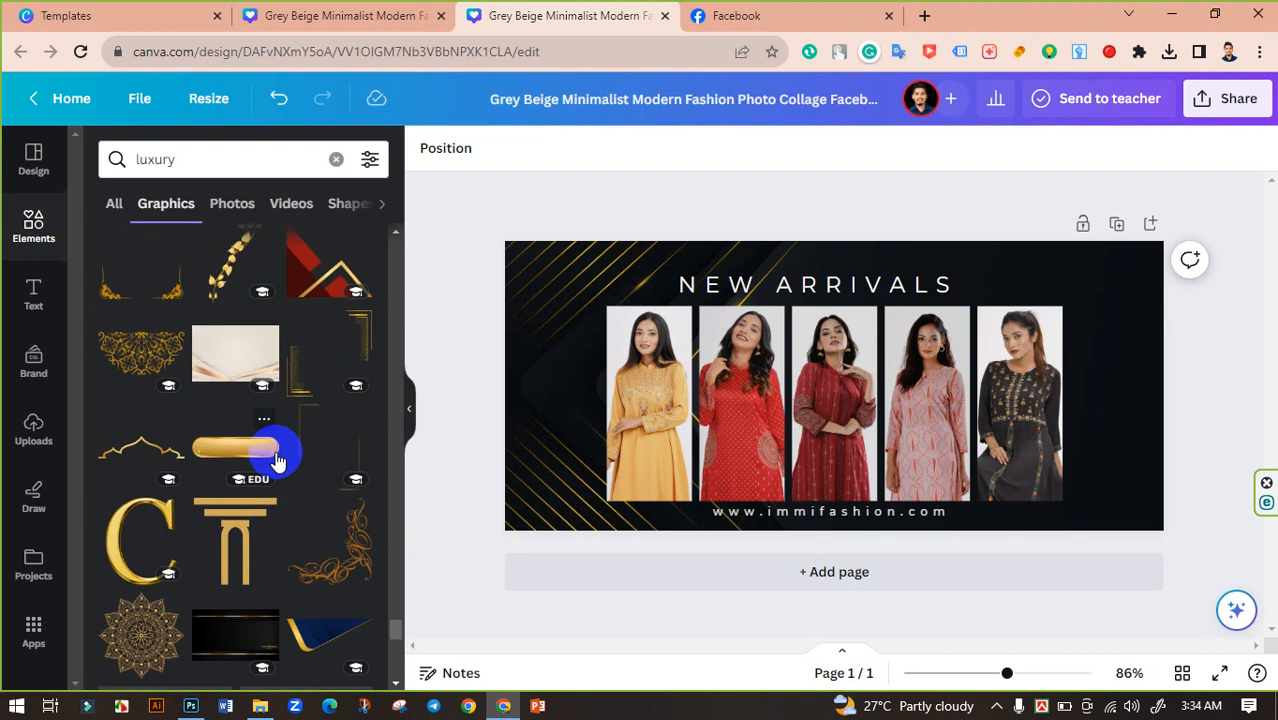
scroll(342, 360, "down", 7)
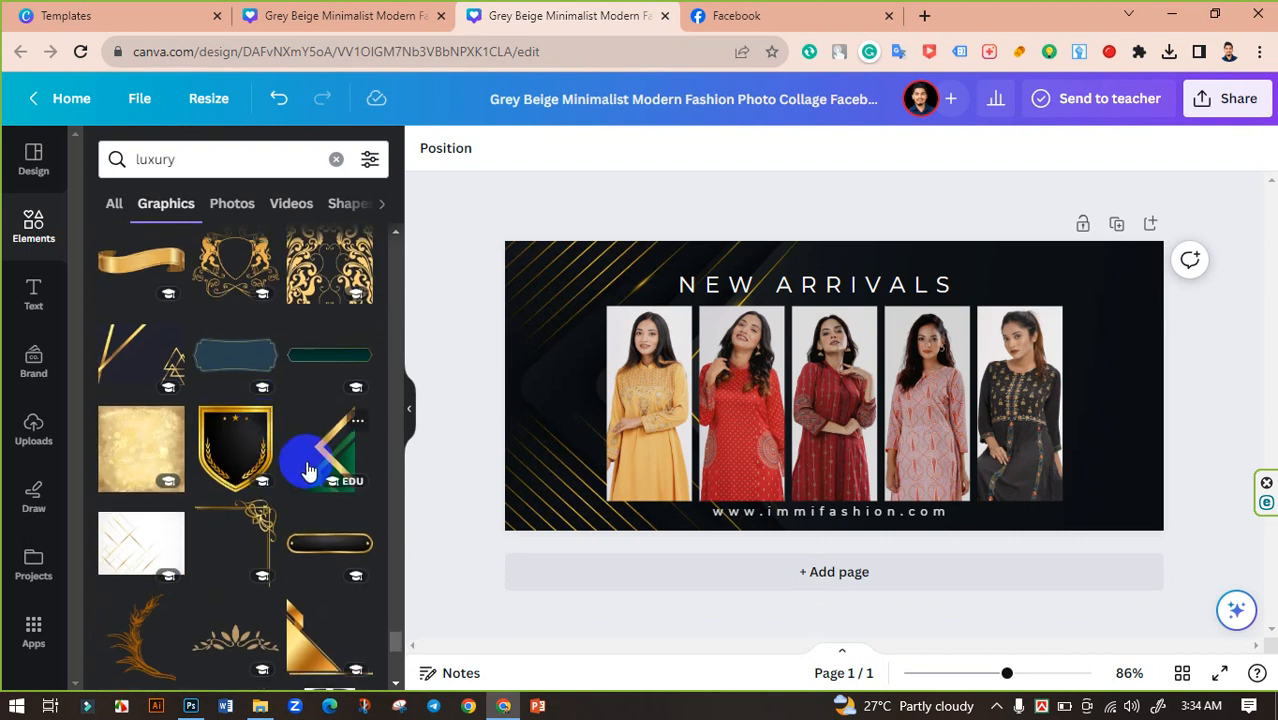
scroll(307, 465, "down", 2)
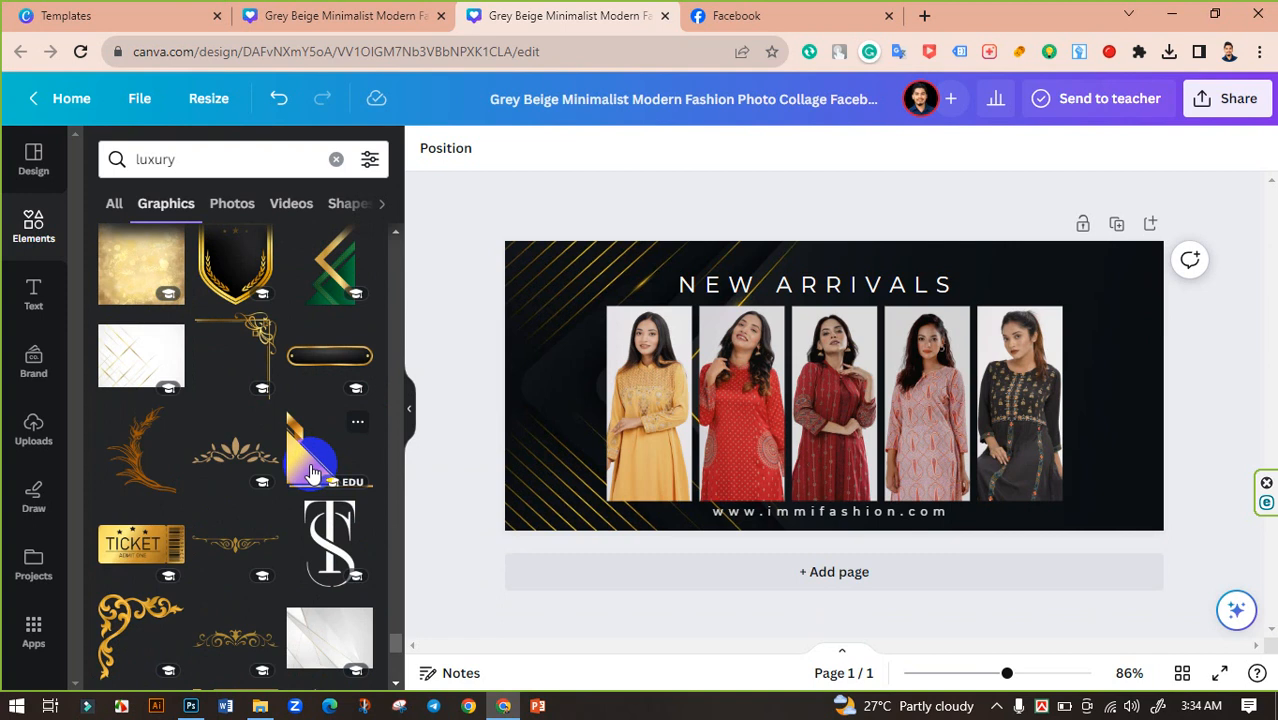
left_click(310, 472)
- Flip the gold corner graphic horizontally and place it in the cover's lower-right corner
left_click_drag(797, 405, 1090, 371)
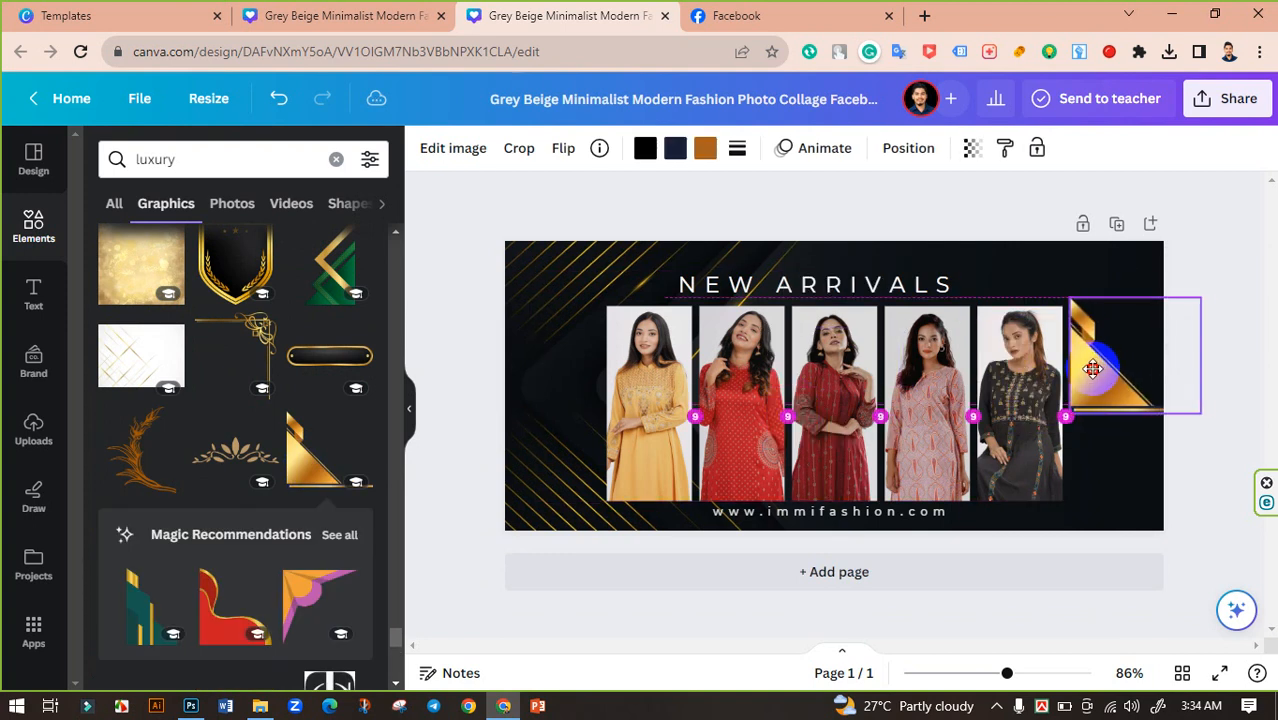
left_click(561, 149)
left_click(608, 197)
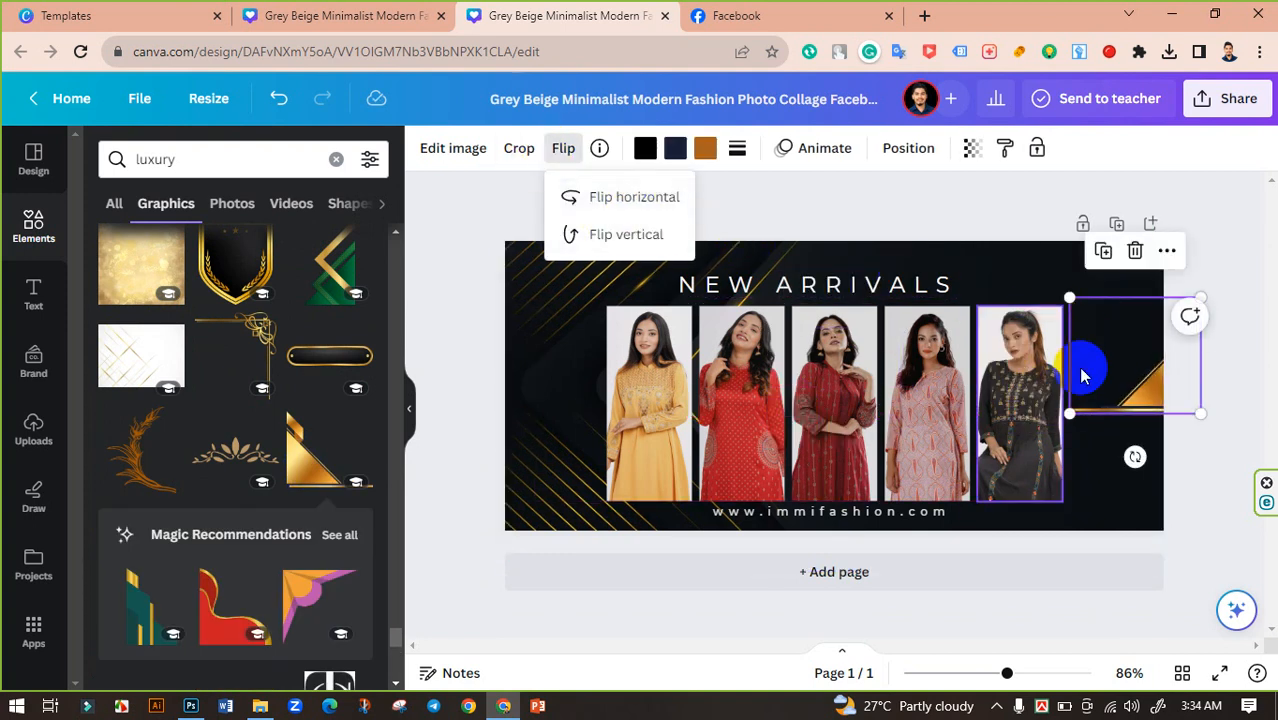
left_click_drag(1142, 408, 1153, 493)
left_click(1210, 386)
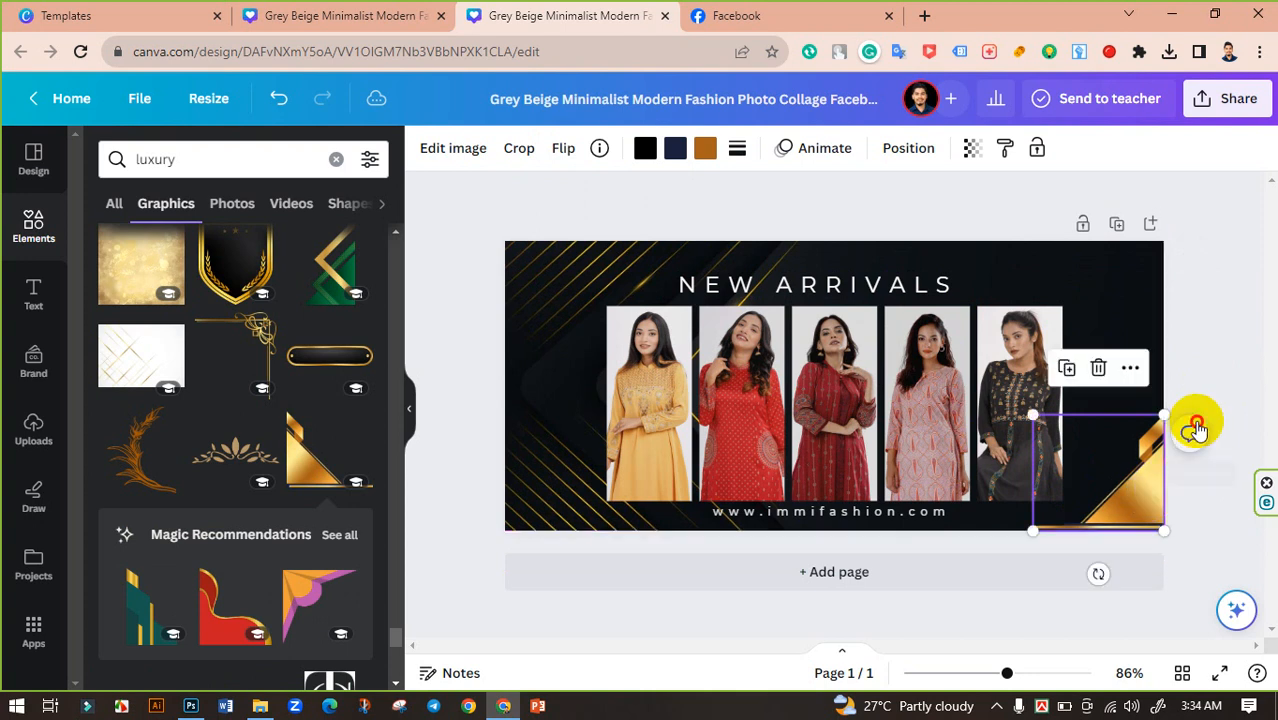
left_click(1203, 372)
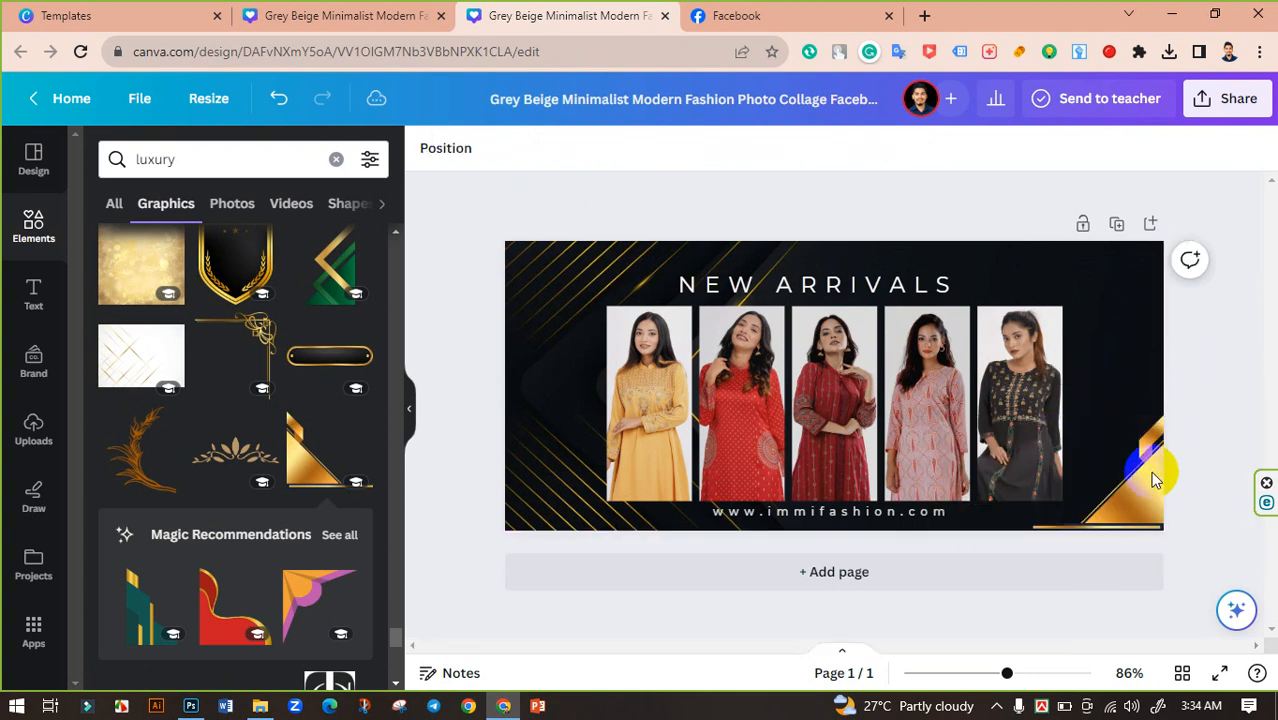
- Place a copy of the gold corner graphic in the cover's upper-right corner and flip it vertically
left_click_drag(1152, 478, 1146, 307)
left_click(563, 150)
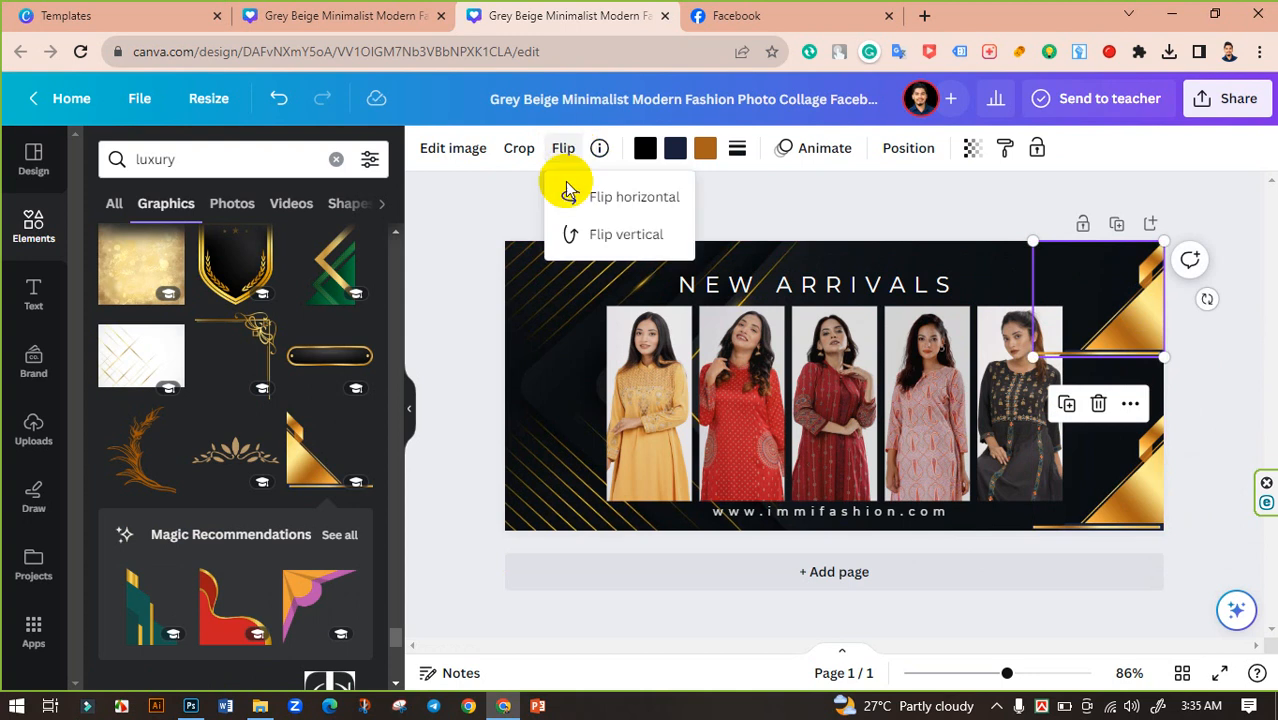
left_click(614, 236)
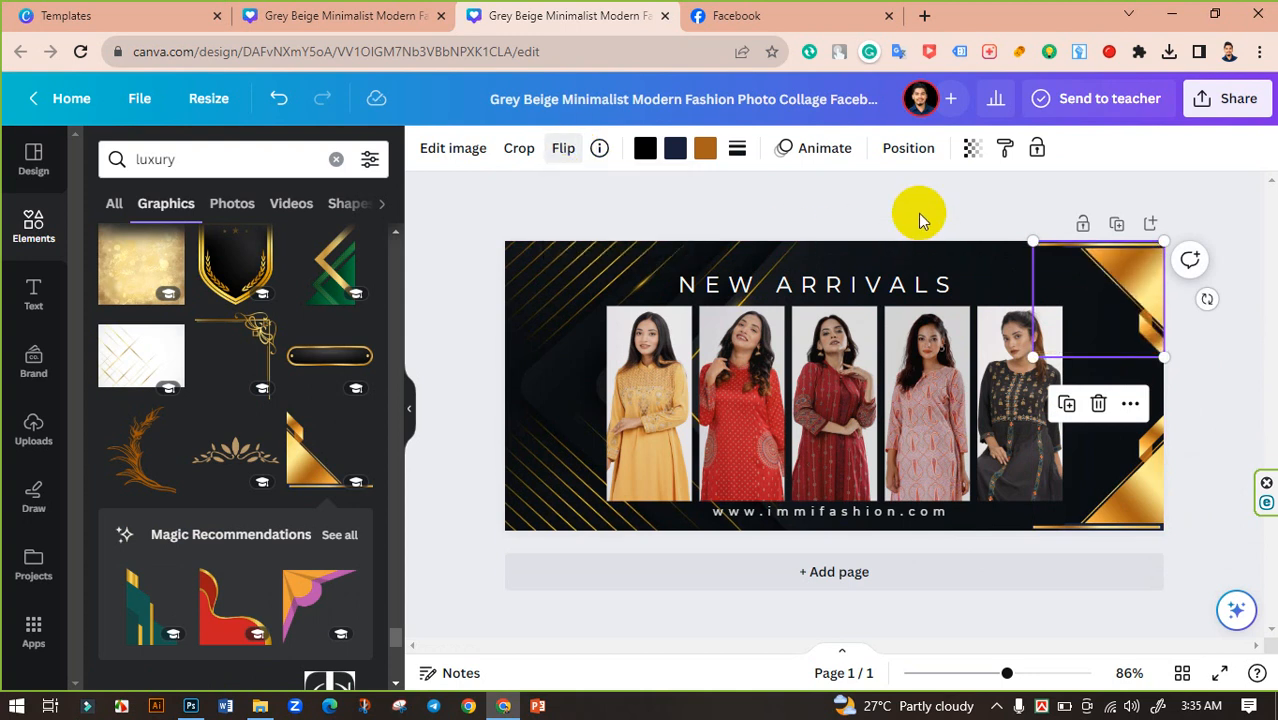
- Deselect the corner graphic and browse further through the luxury graphics for another decoration
left_click(884, 202)
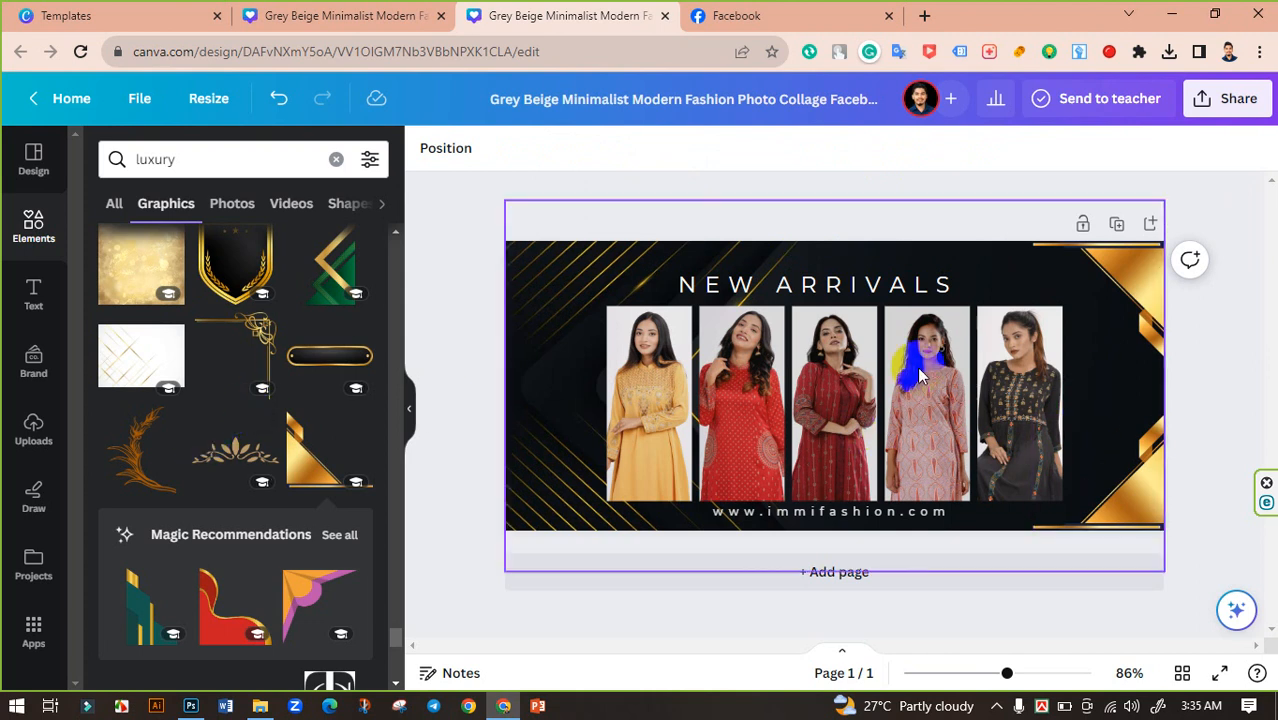
scroll(190, 435, "down", 2)
scroll(251, 440, "down", 2)
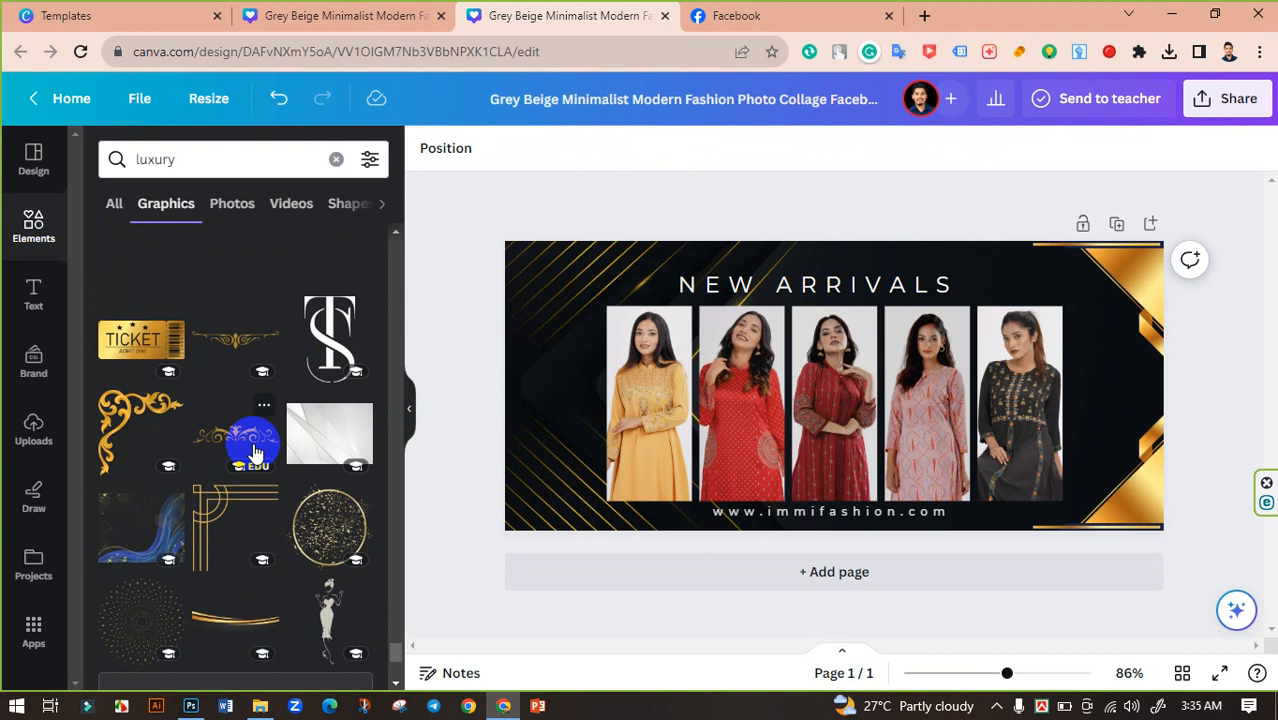
scroll(225, 432, "down", 2)
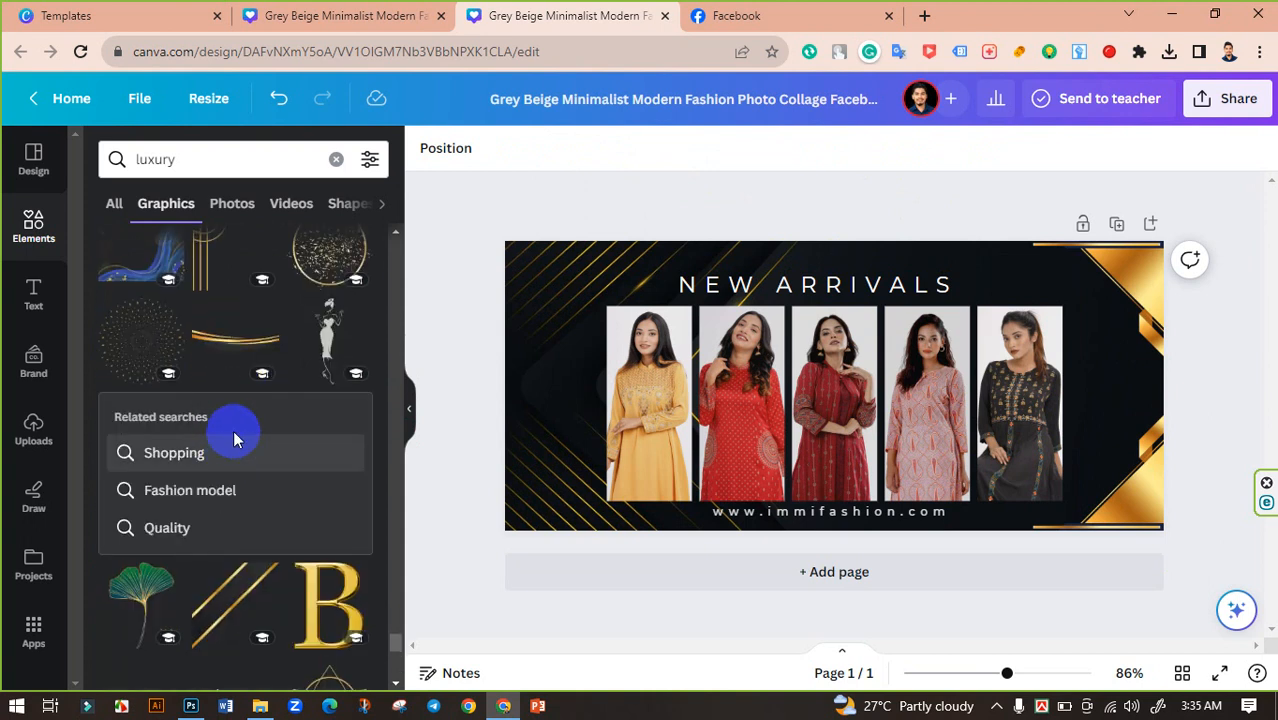
scroll(233, 430, "down", 3)
scroll(253, 378, "down", 1)
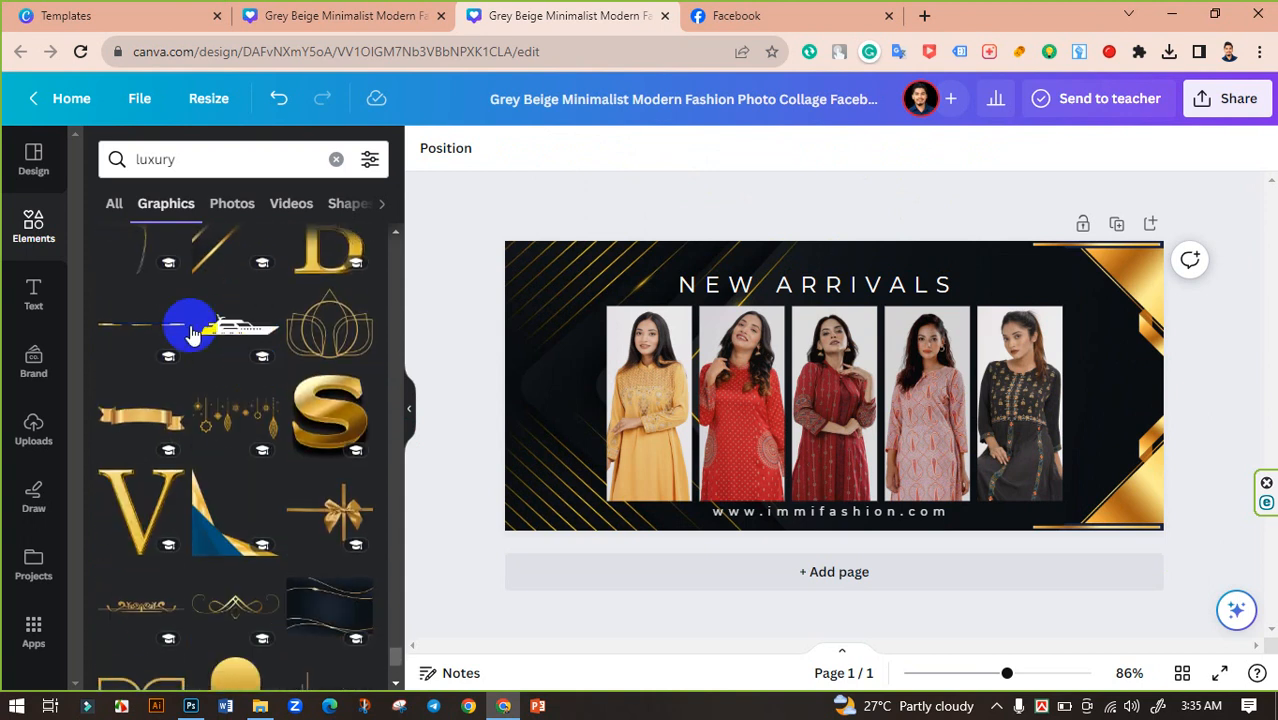
- Search the graphics for "luxury shop now"
left_click(227, 168)
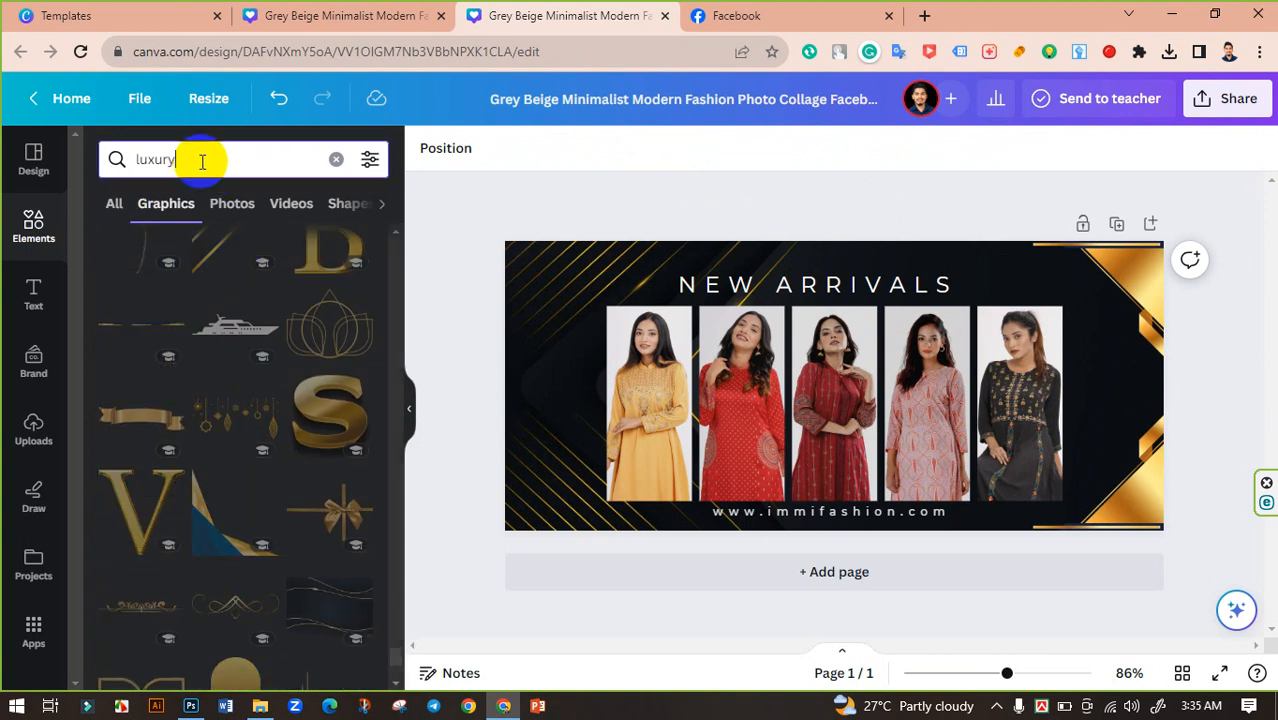
type("shop now")
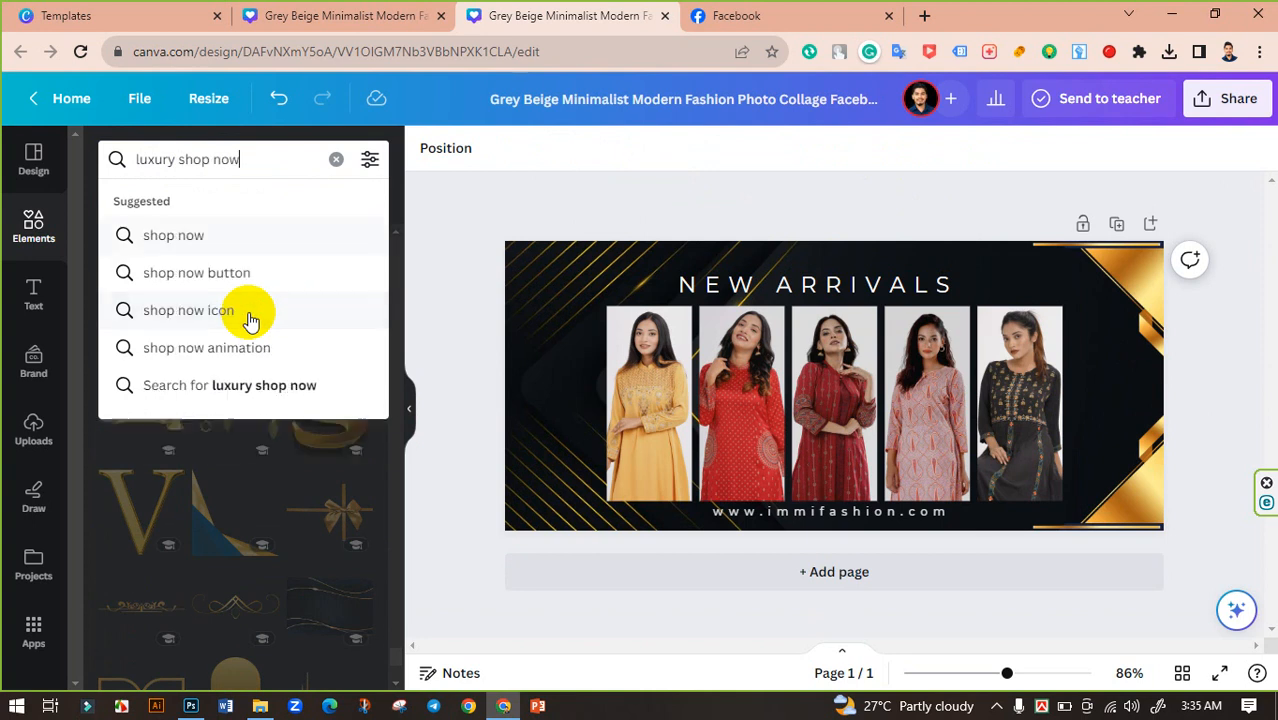
key("Return")
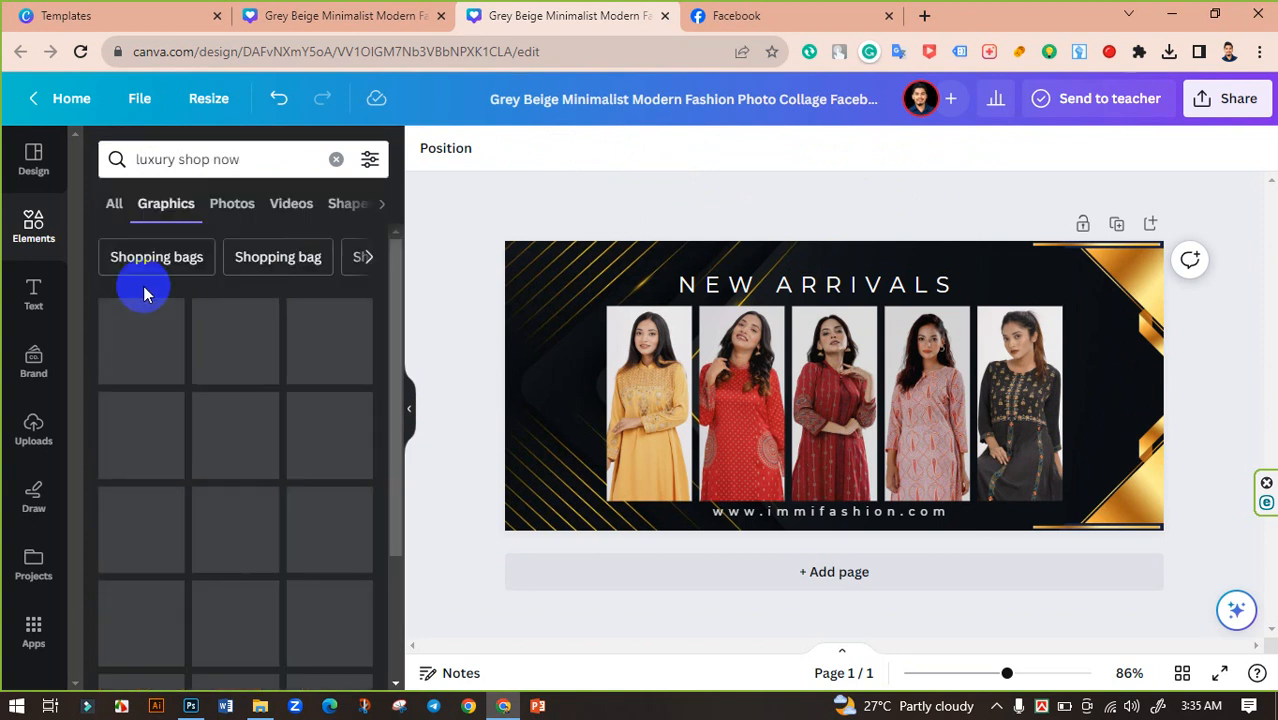
- Look through the shop-now graphics for a button that suits the black and gold cover
scroll(293, 450, "down", 5)
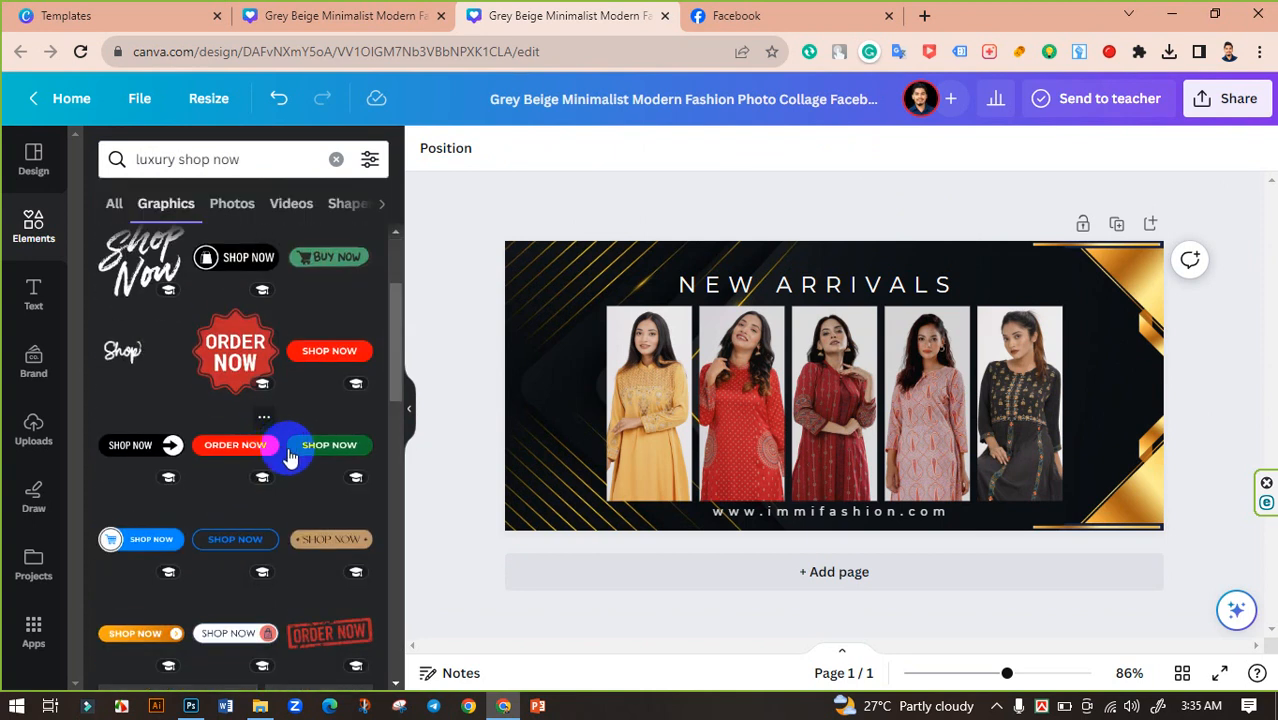
scroll(293, 455, "down", 5)
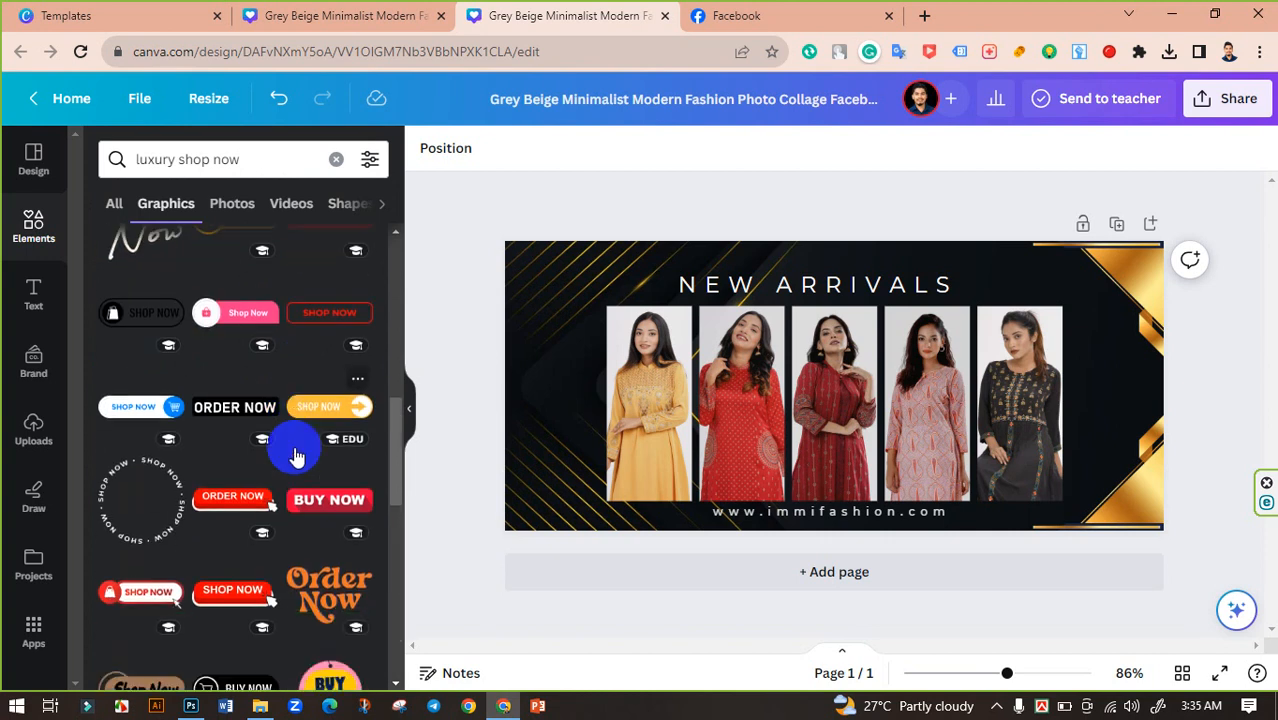
scroll(265, 449, "down", 3)
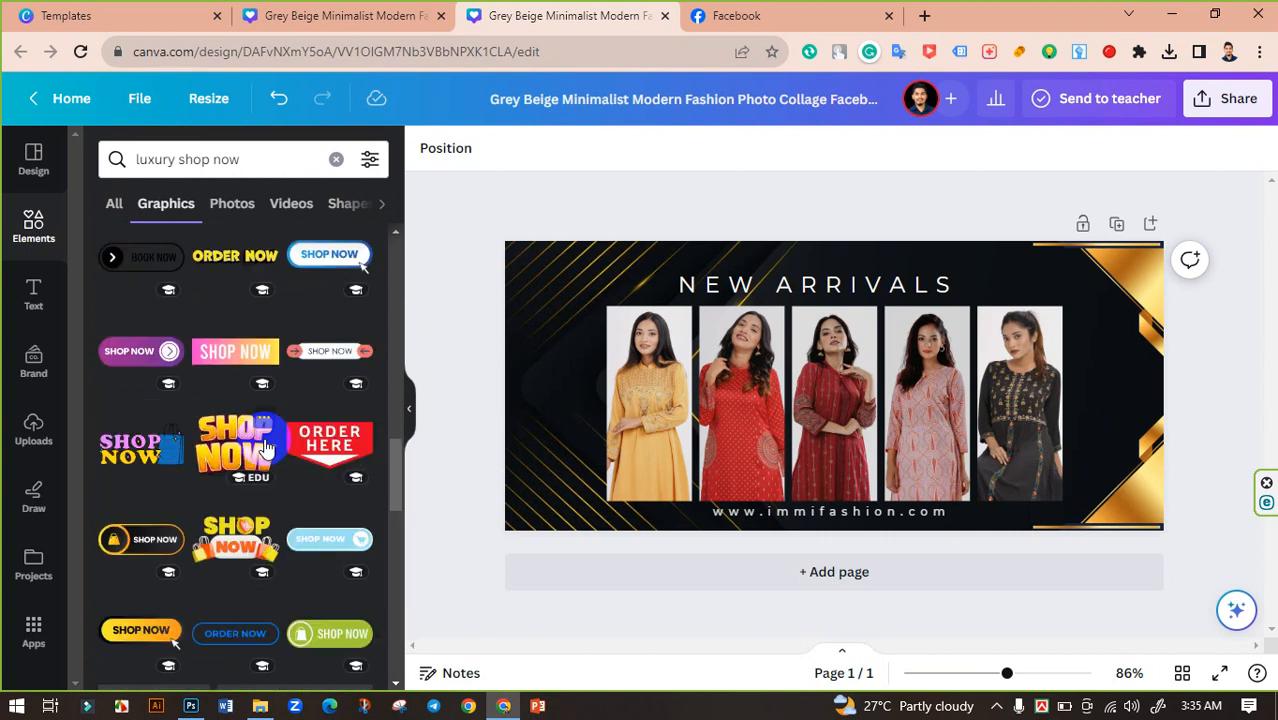
scroll(268, 447, "down", 8)
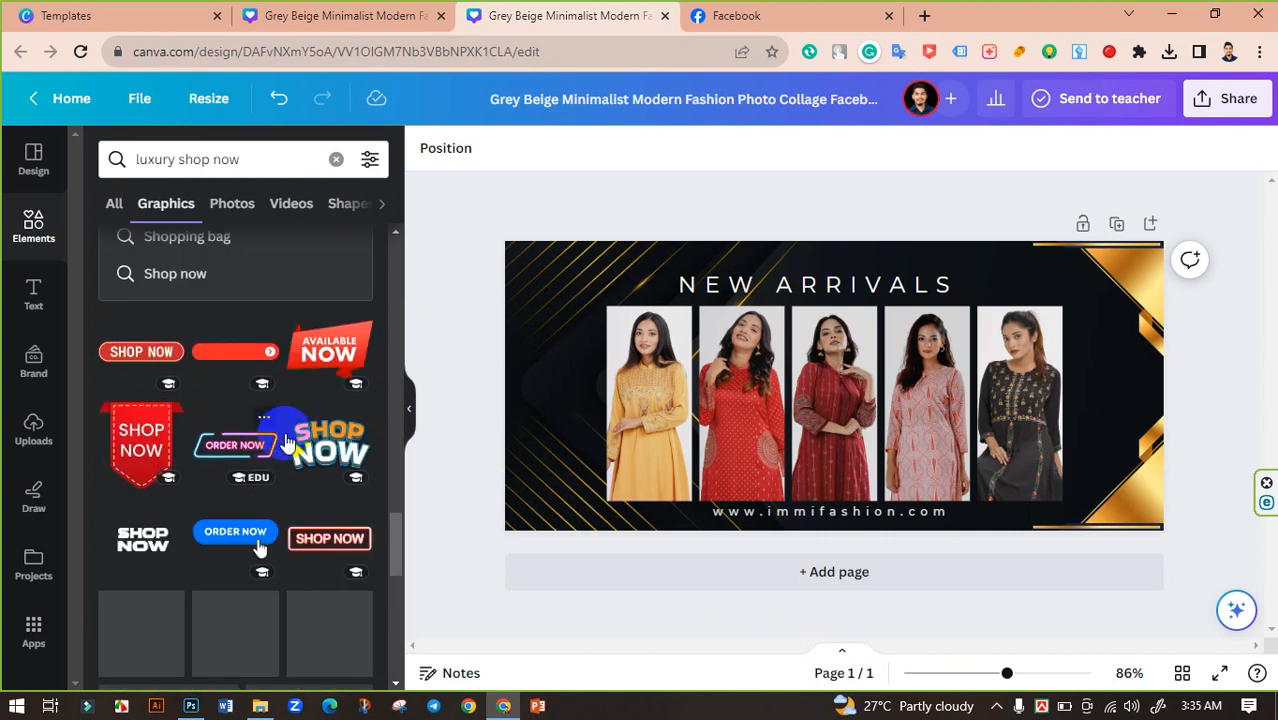
scroll(187, 398, "down", 3)
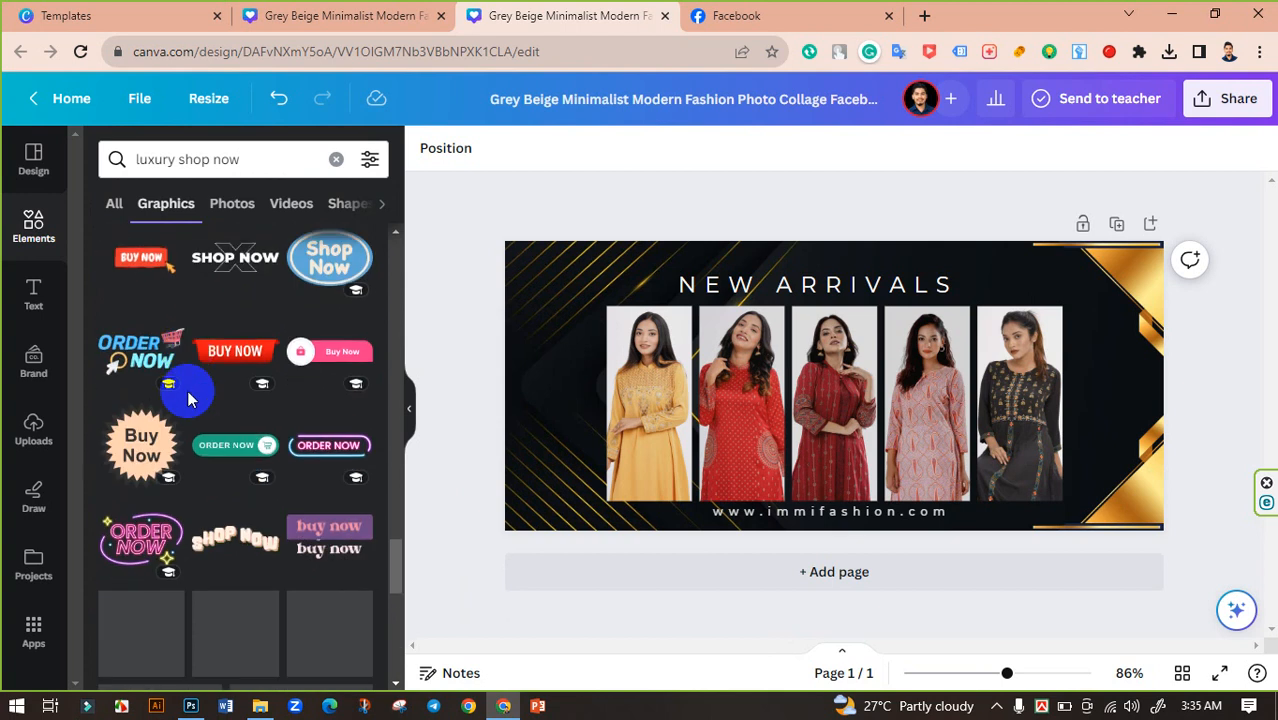
scroll(187, 393, "down", 2)
scroll(187, 393, "up", 4)
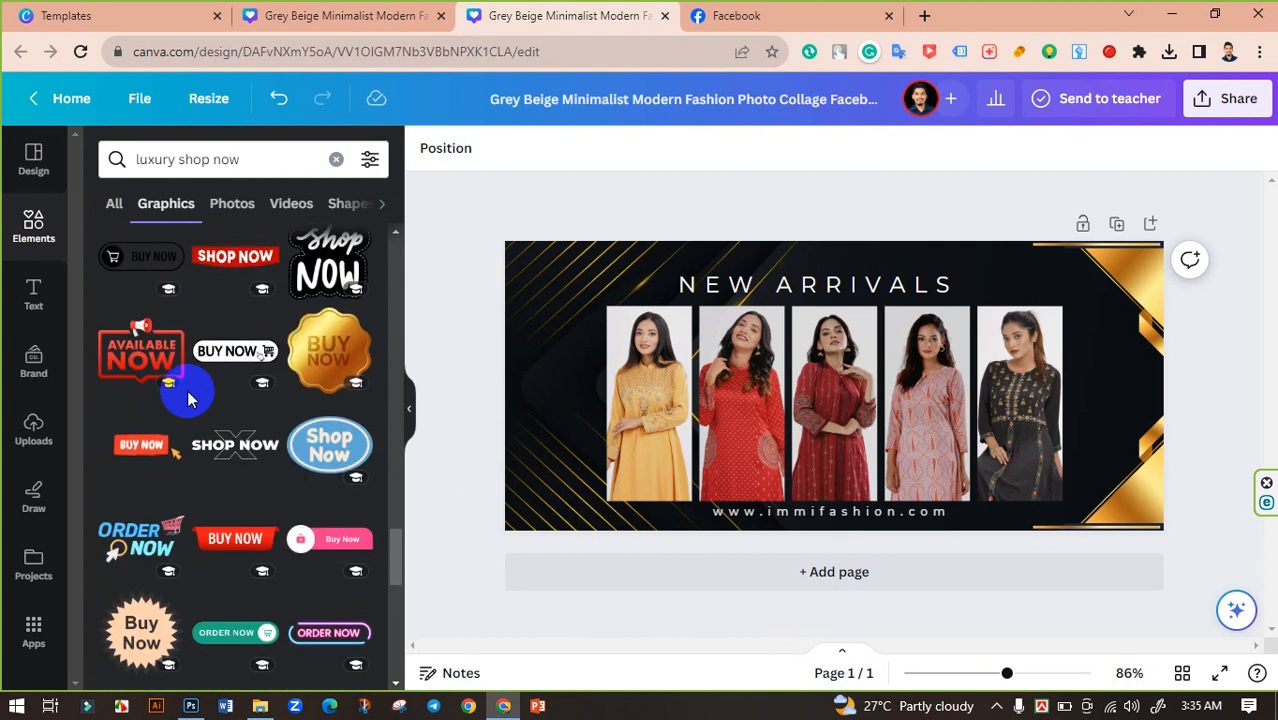
scroll(320, 362, "down", 10)
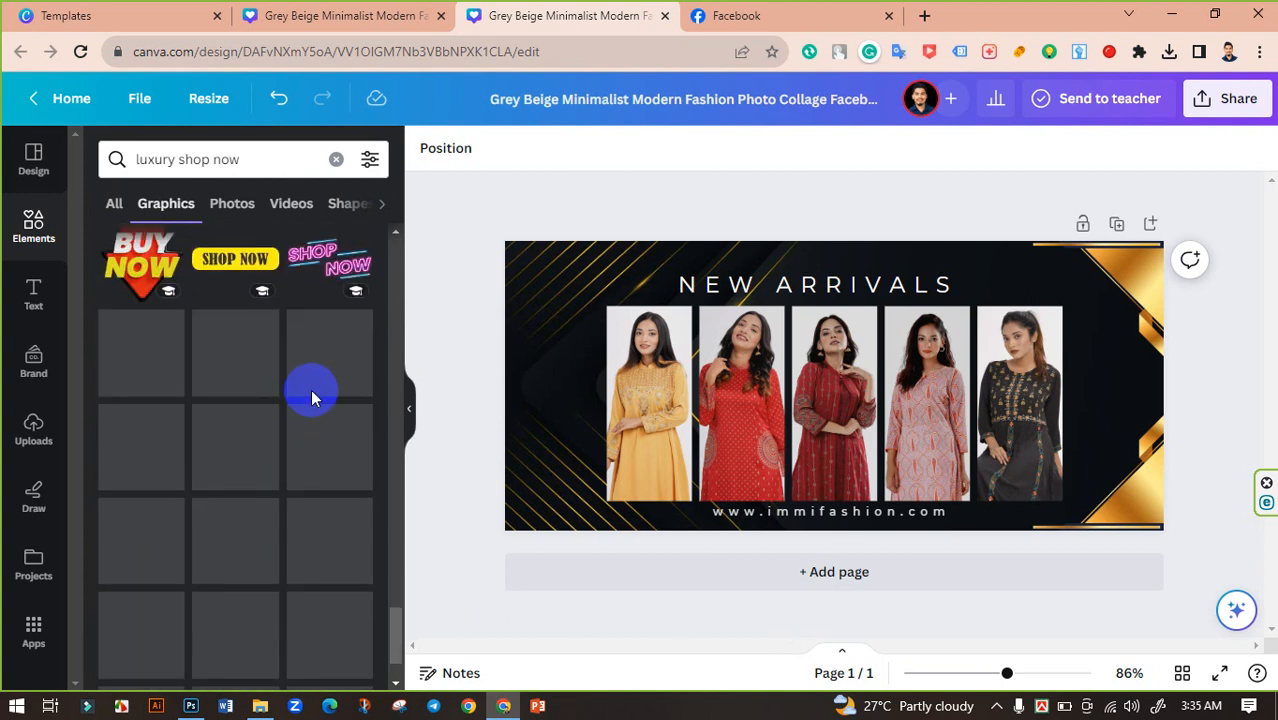
scroll(313, 422, "down", 3)
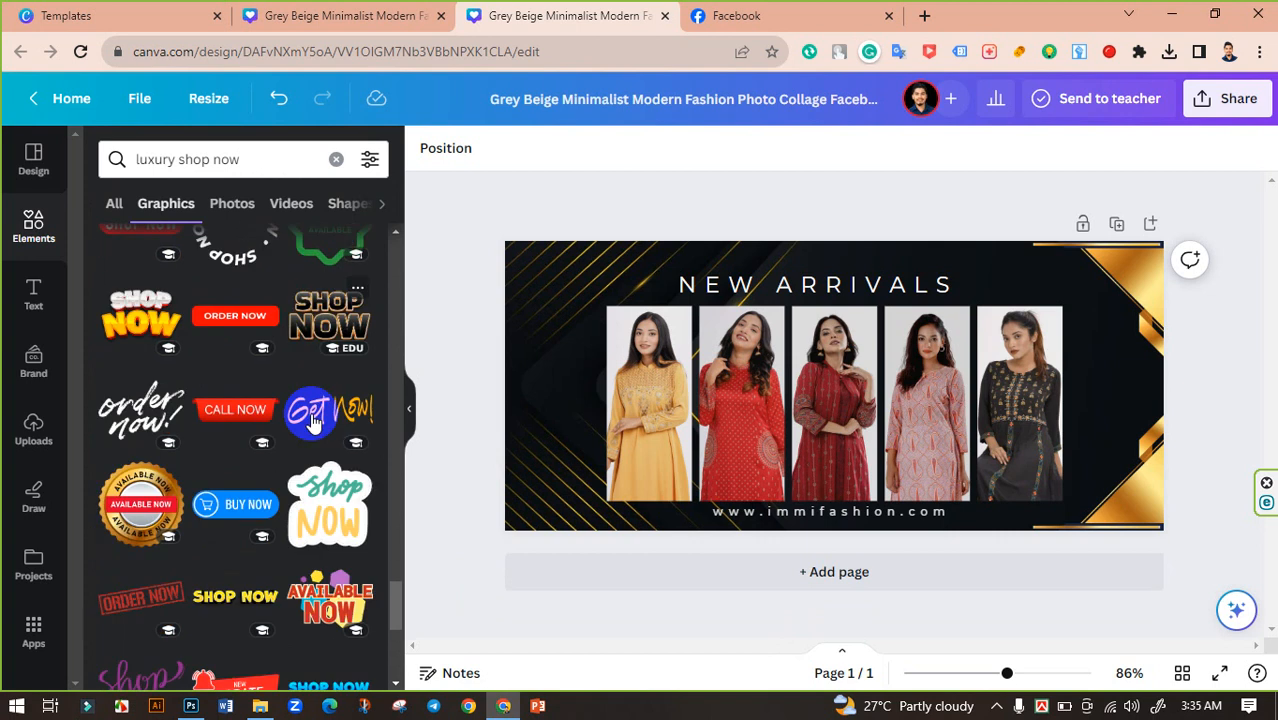
scroll(313, 422, "down", 8)
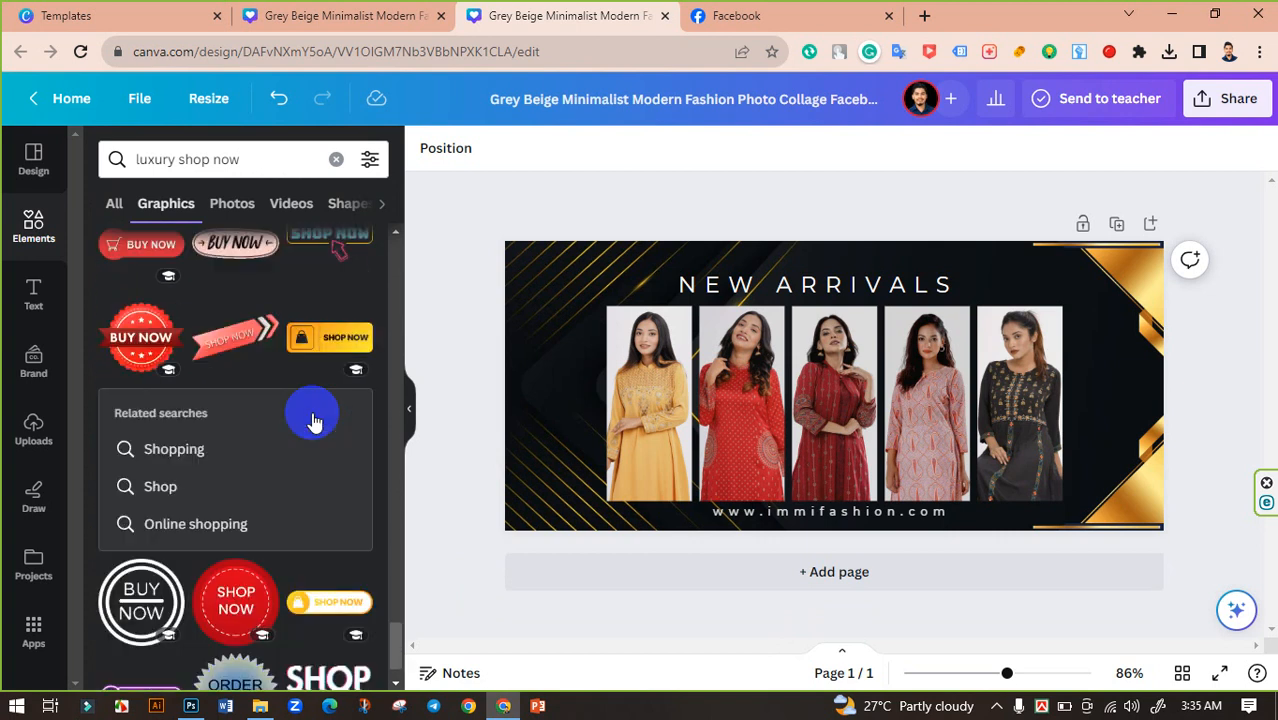
scroll(313, 422, "down", 1)
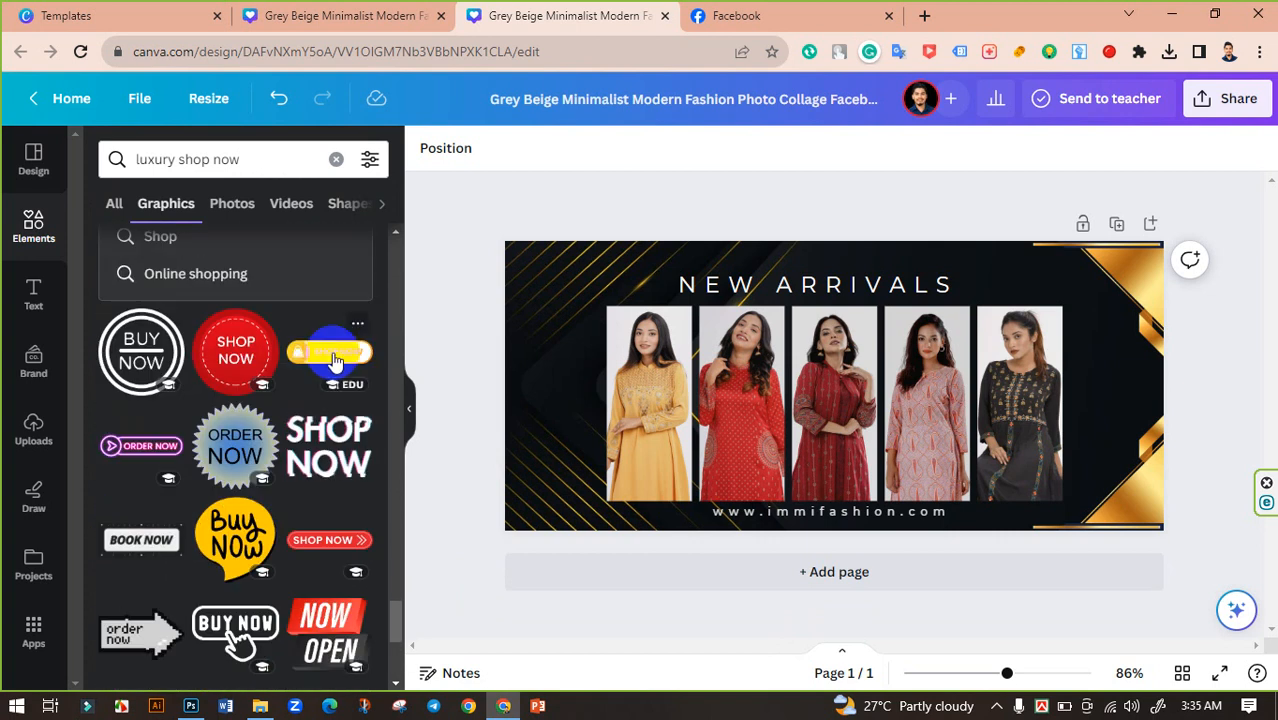
scroll(333, 362, "down", 5)
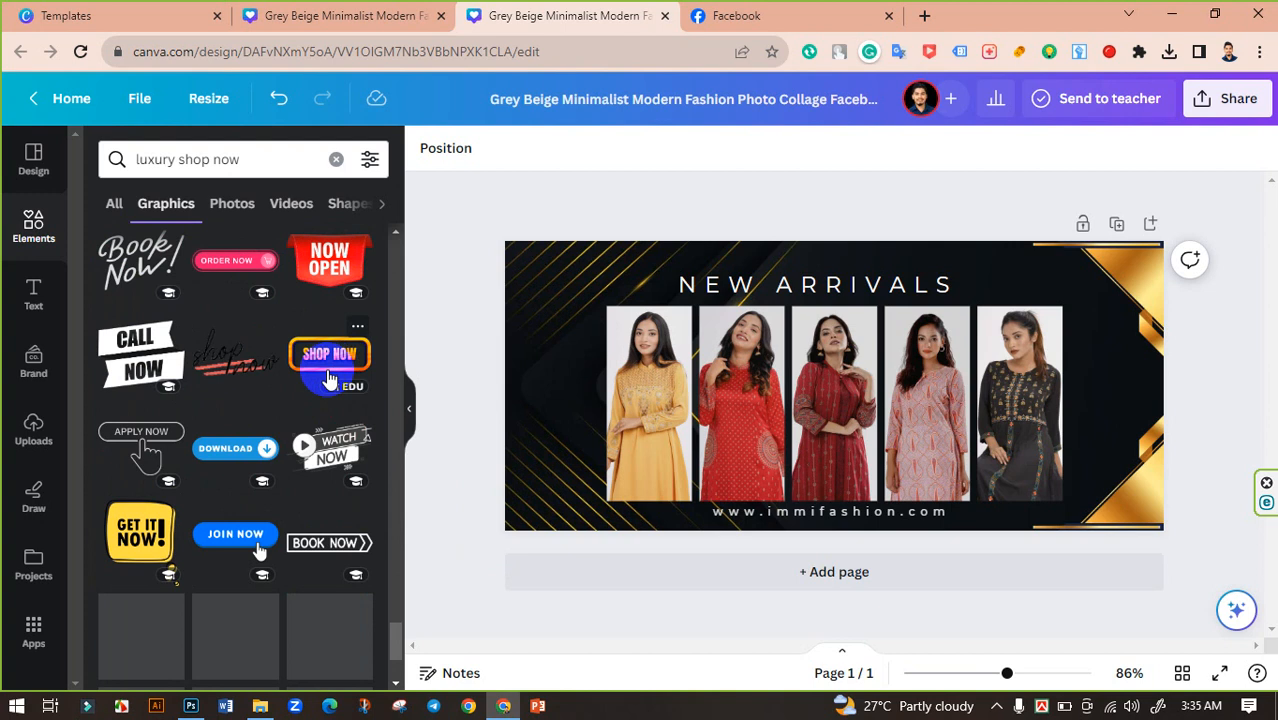
scroll(228, 380, "down", 5)
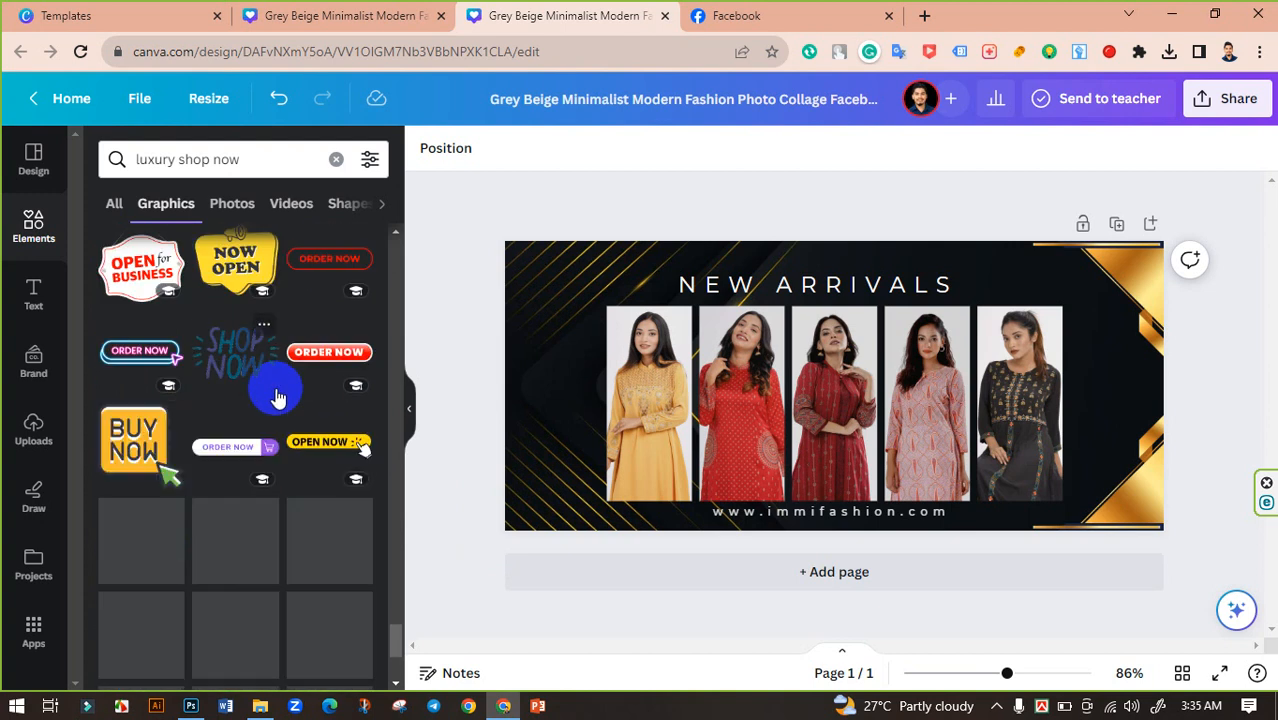
- Search the graphics for "luxury" again and switch to the related Elegant graphics
left_click_drag(245, 160, 178, 160)
key("BackSpace")
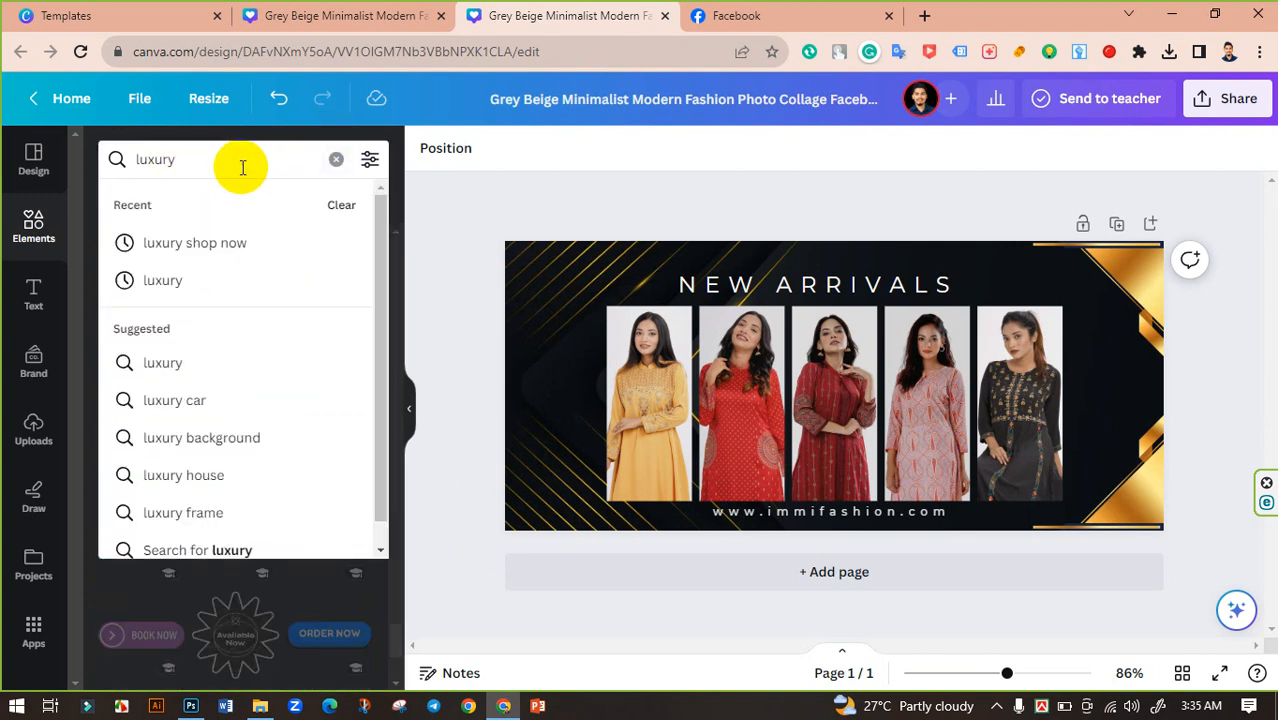
key("Return")
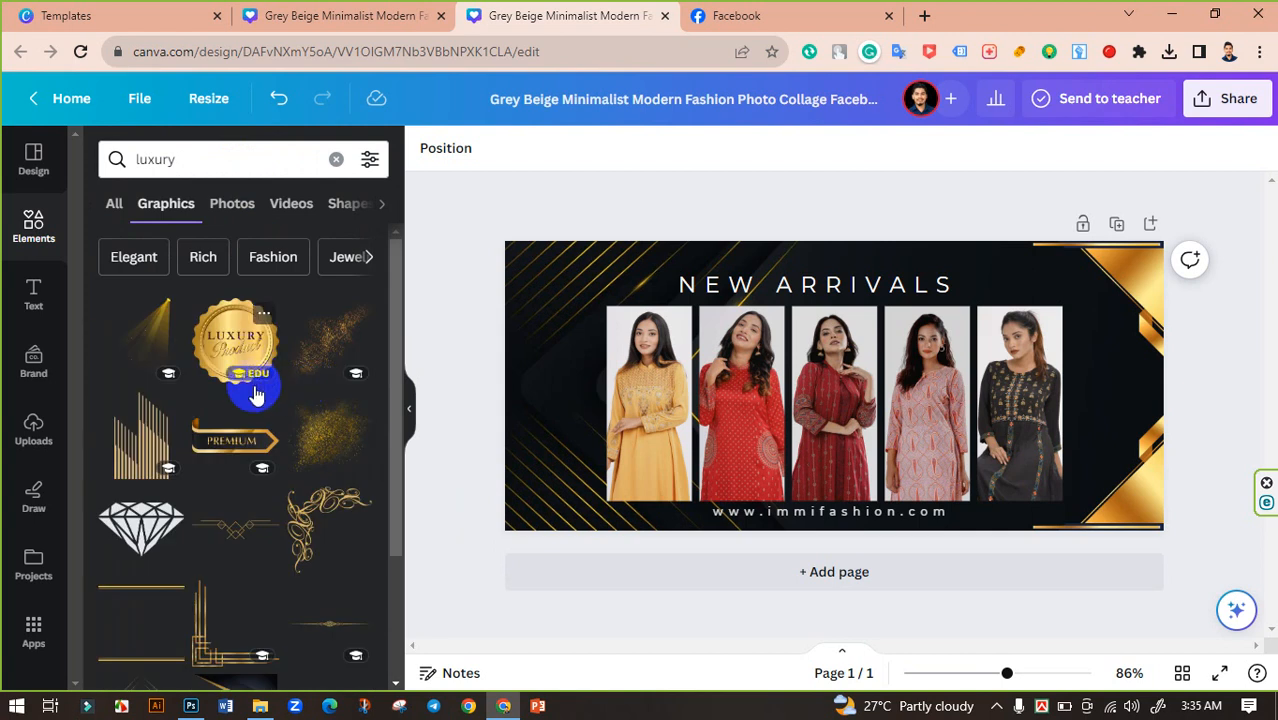
left_click(140, 262)
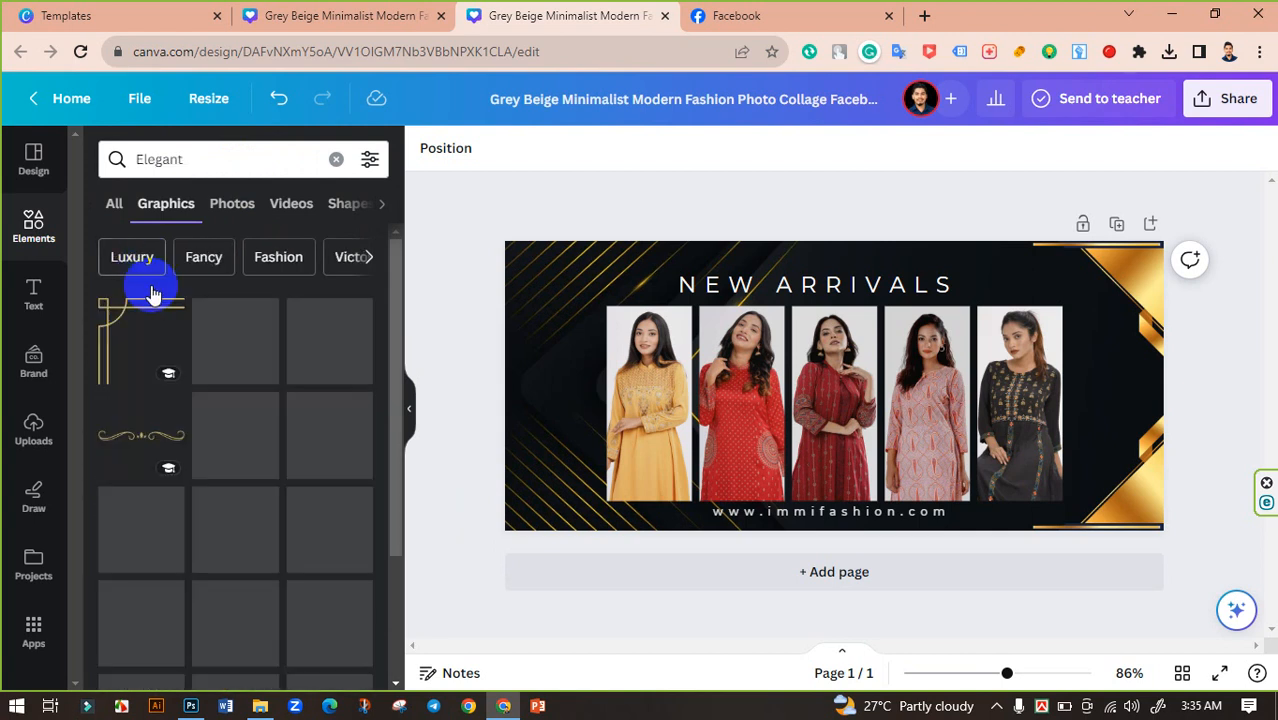
- Find the gold geometric lattice pattern among the Elegant graphics and add it to the cover
scroll(250, 410, "down", 3)
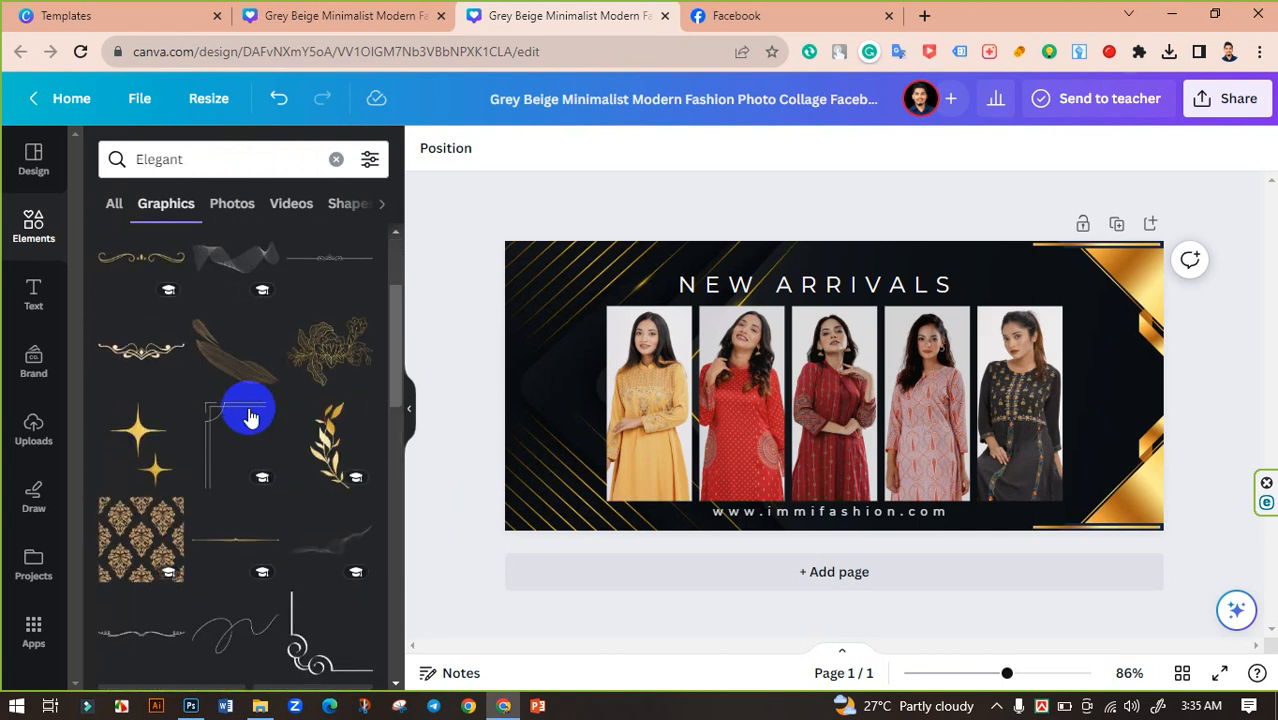
scroll(243, 407, "down", 2)
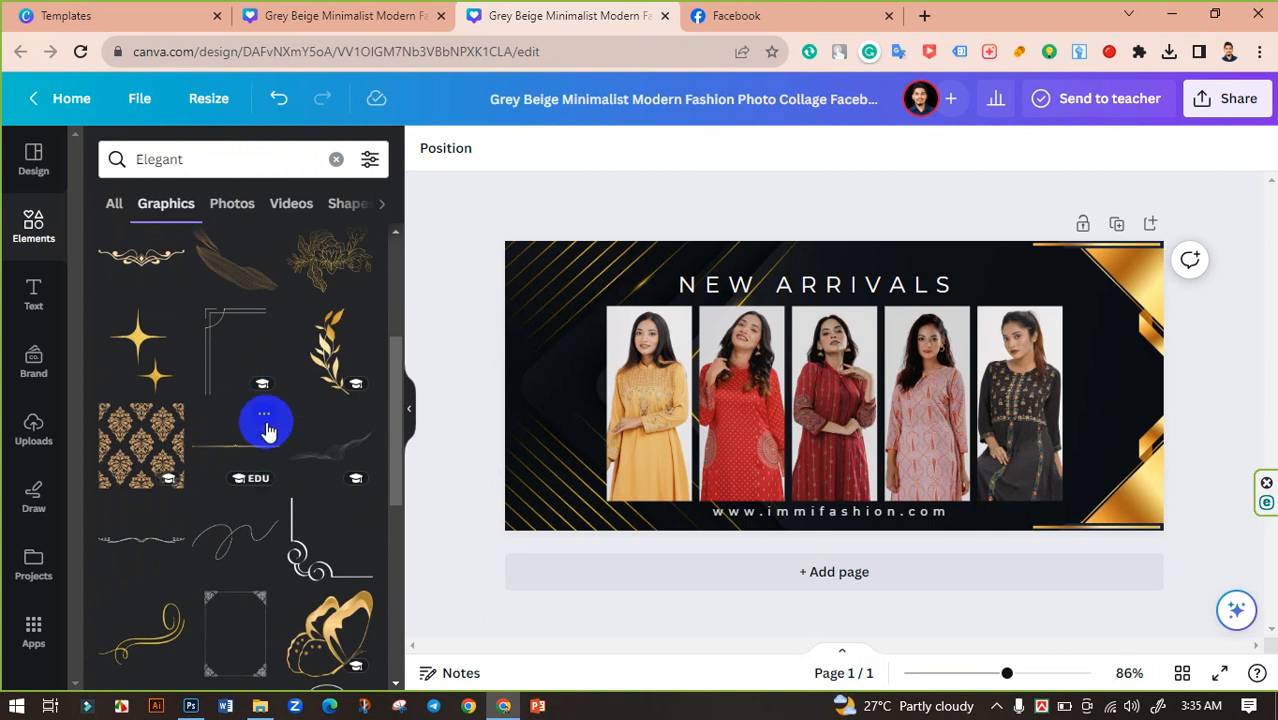
scroll(270, 480, "down", 3)
scroll(265, 458, "down", 3)
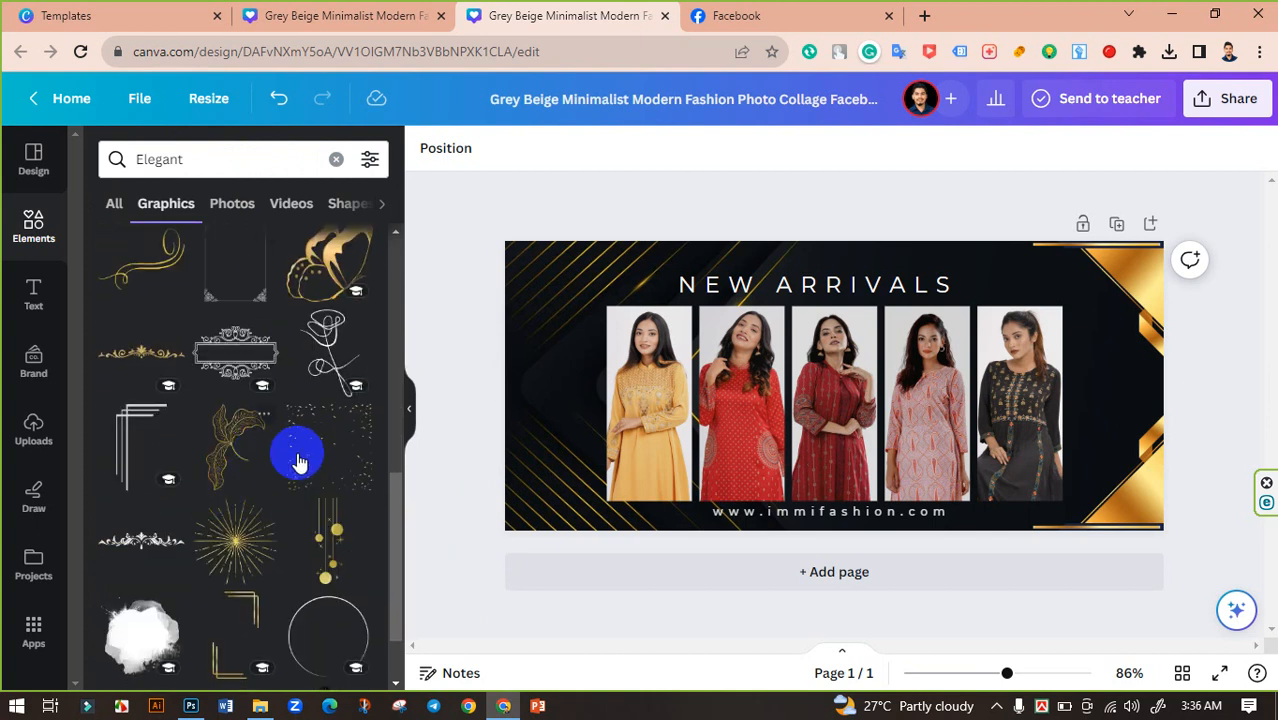
scroll(296, 450, "down", 2)
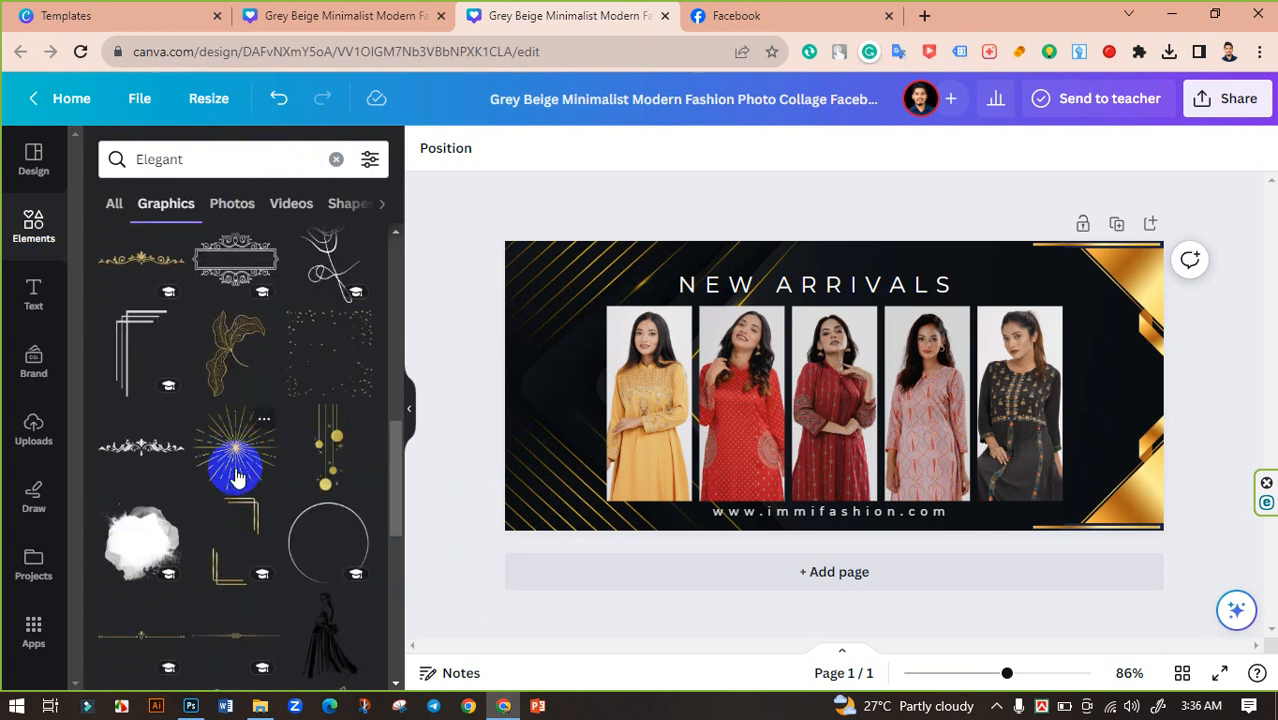
scroll(232, 468, "down", 2)
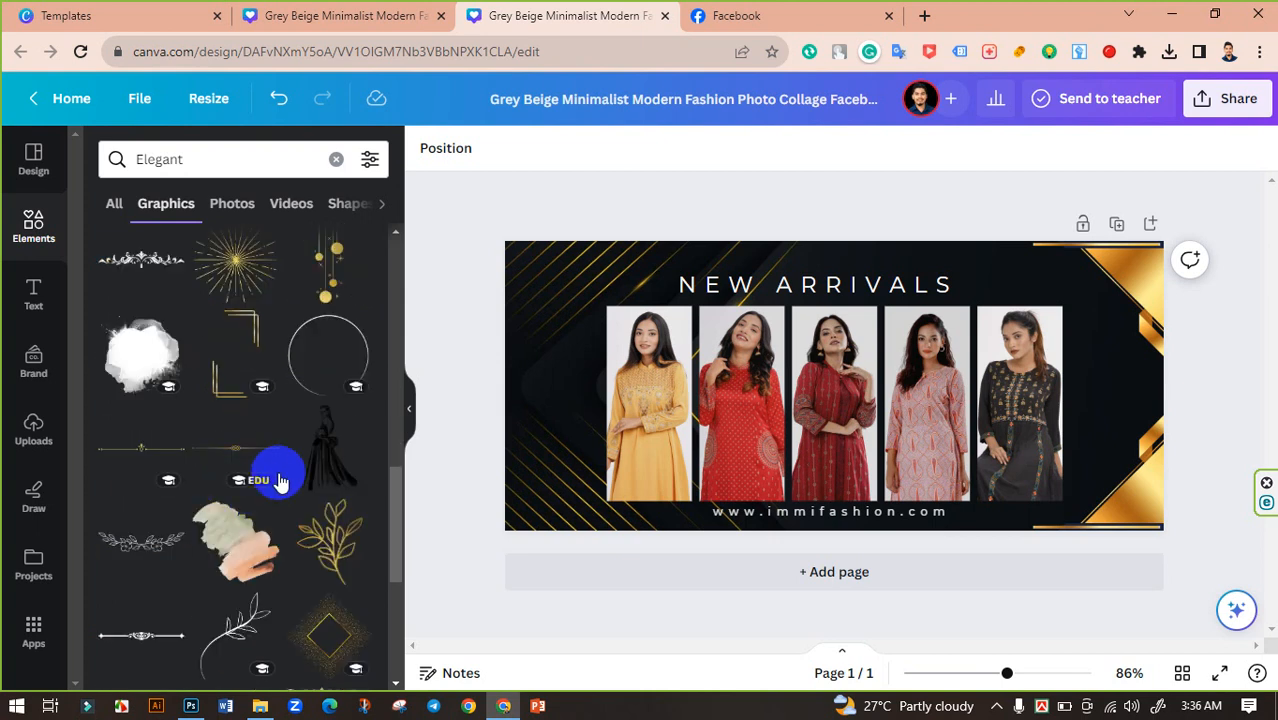
scroll(275, 470, "down", 2)
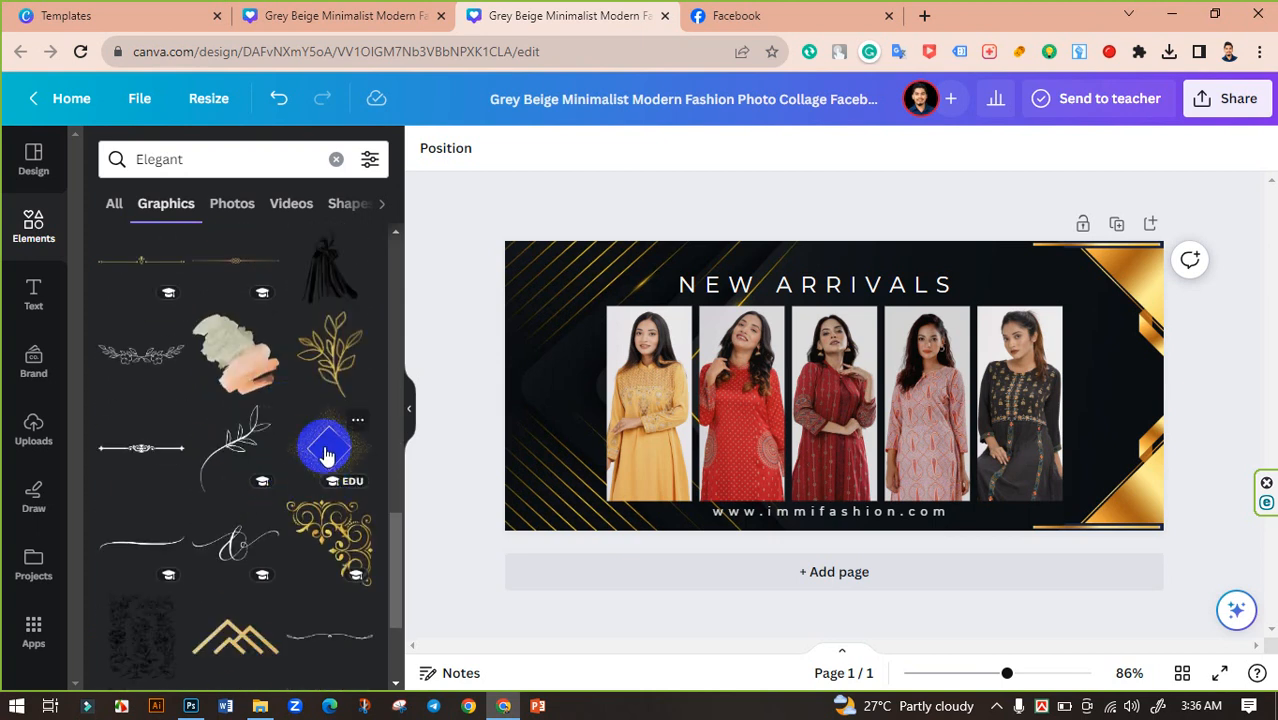
scroll(262, 456, "down", 6)
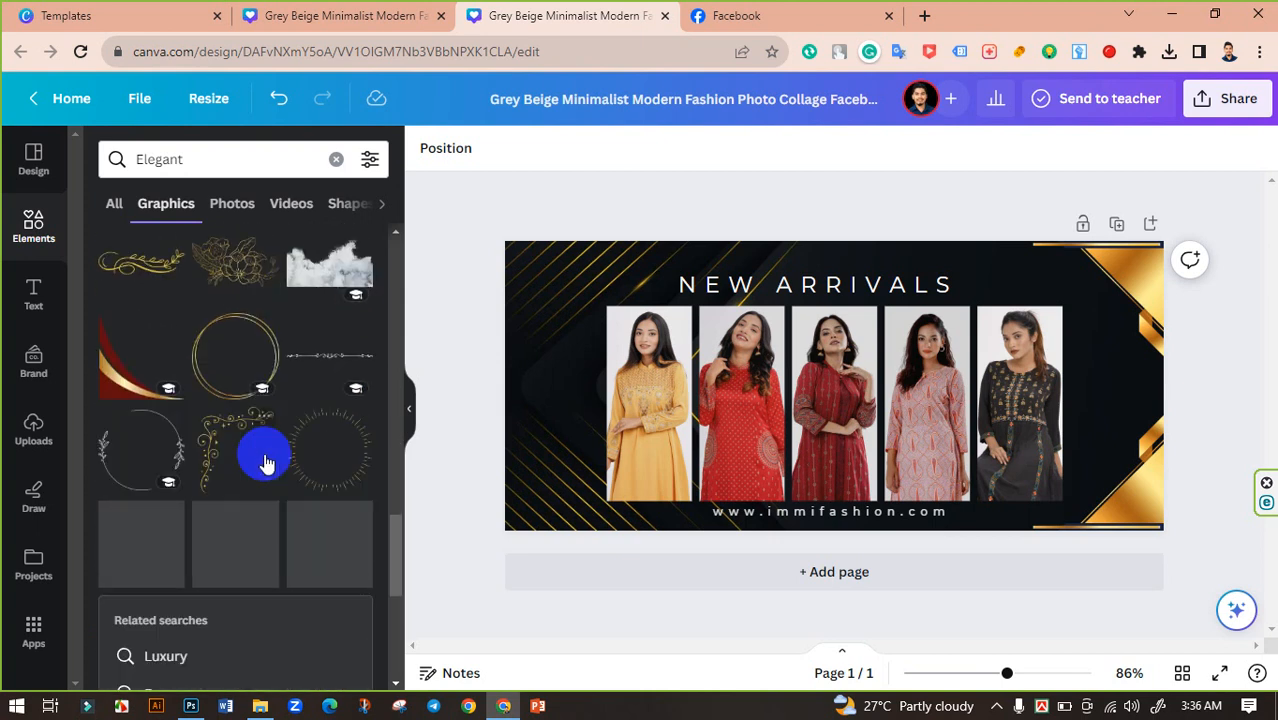
scroll(272, 463, "down", 5)
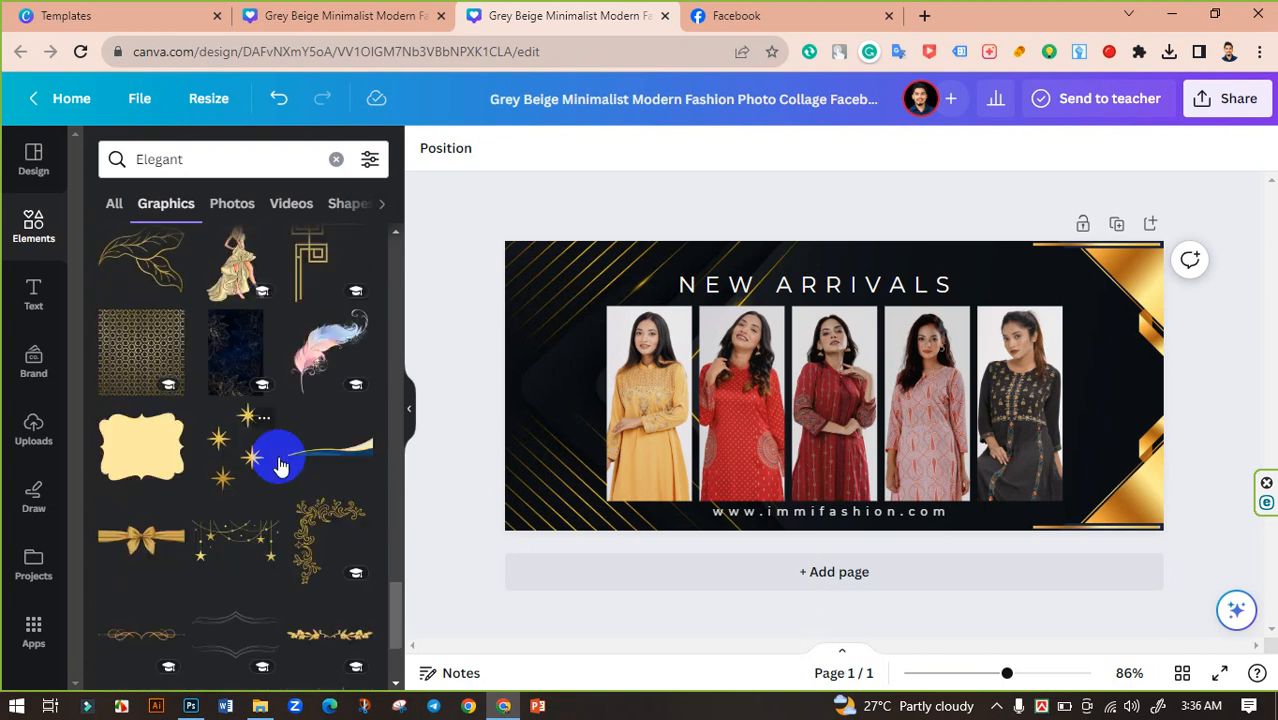
scroll(278, 463, "down", 2)
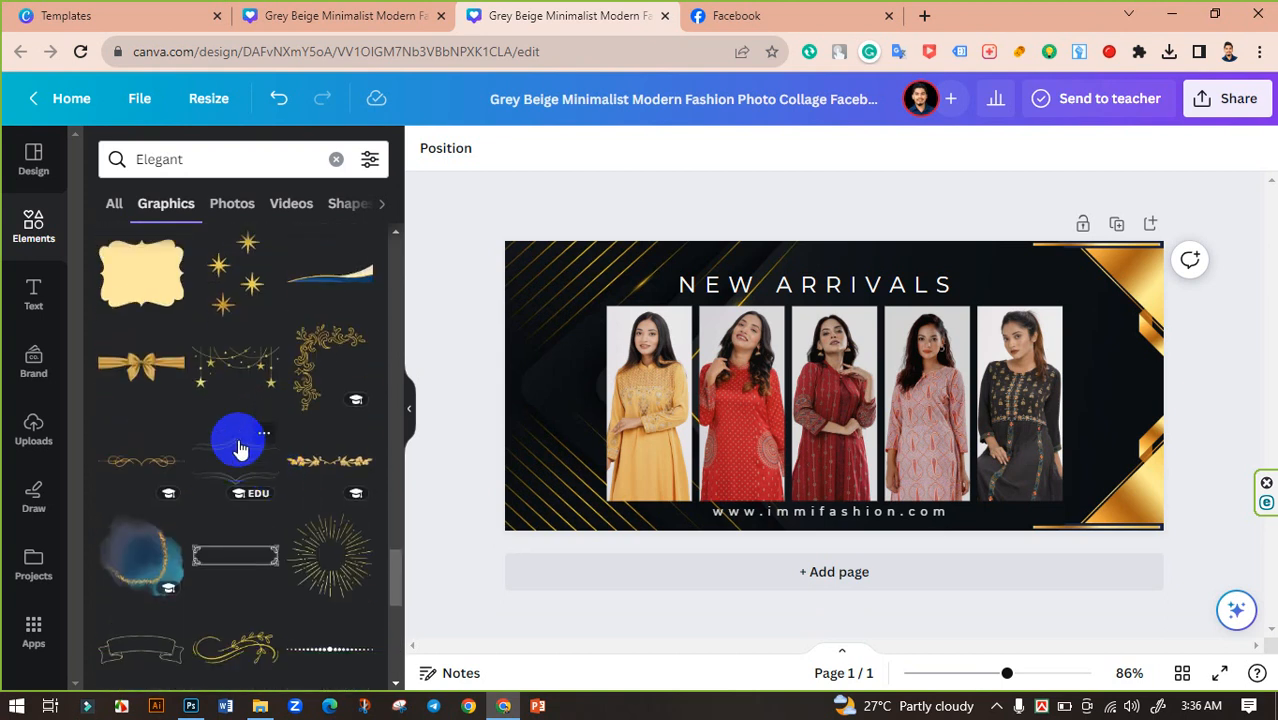
scroll(242, 448, "up", 2)
left_click(148, 349)
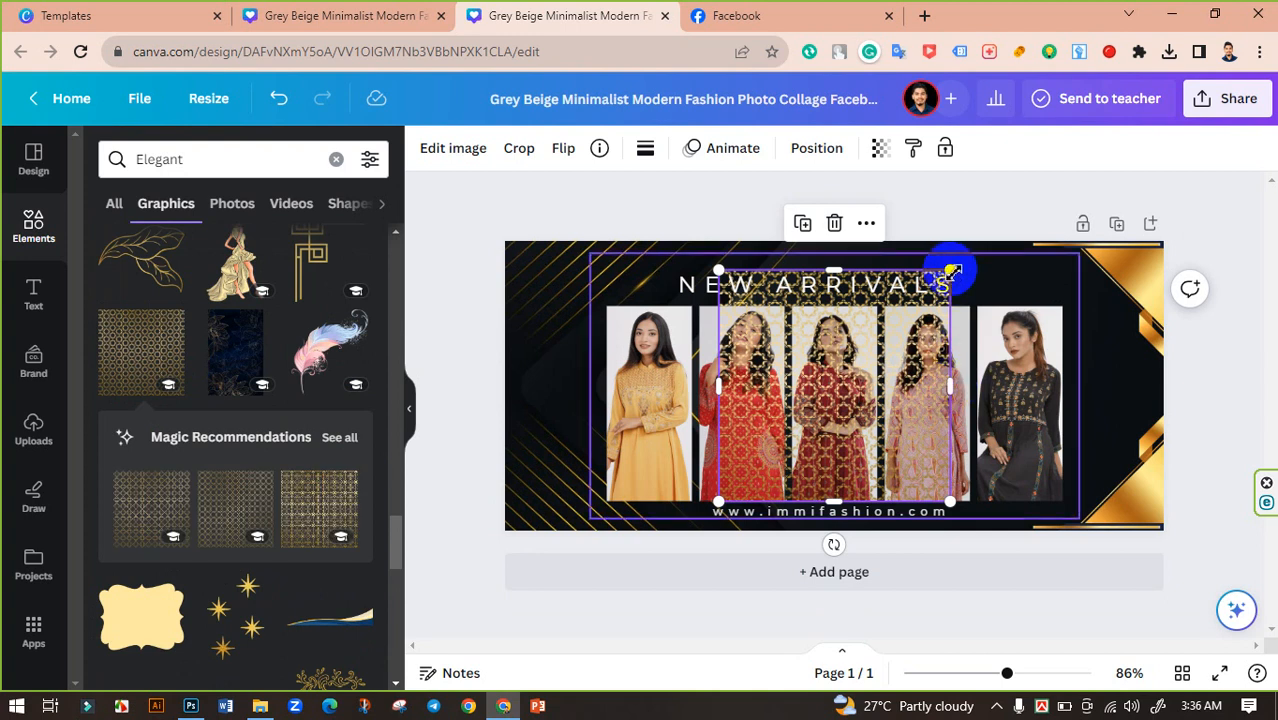
- Enlarge the gold lattice pattern and stretch it sideways past both edges to cover the whole design
left_click_drag(950, 268, 1010, 243)
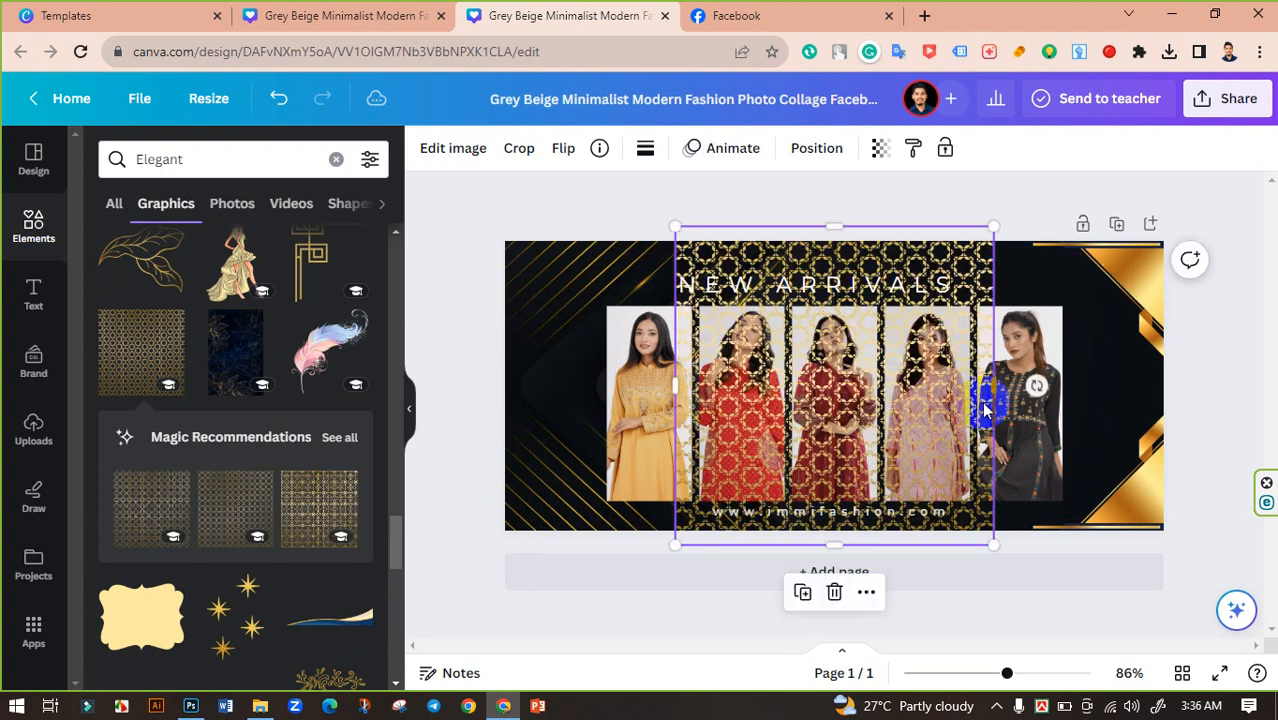
left_click_drag(991, 385, 1180, 377)
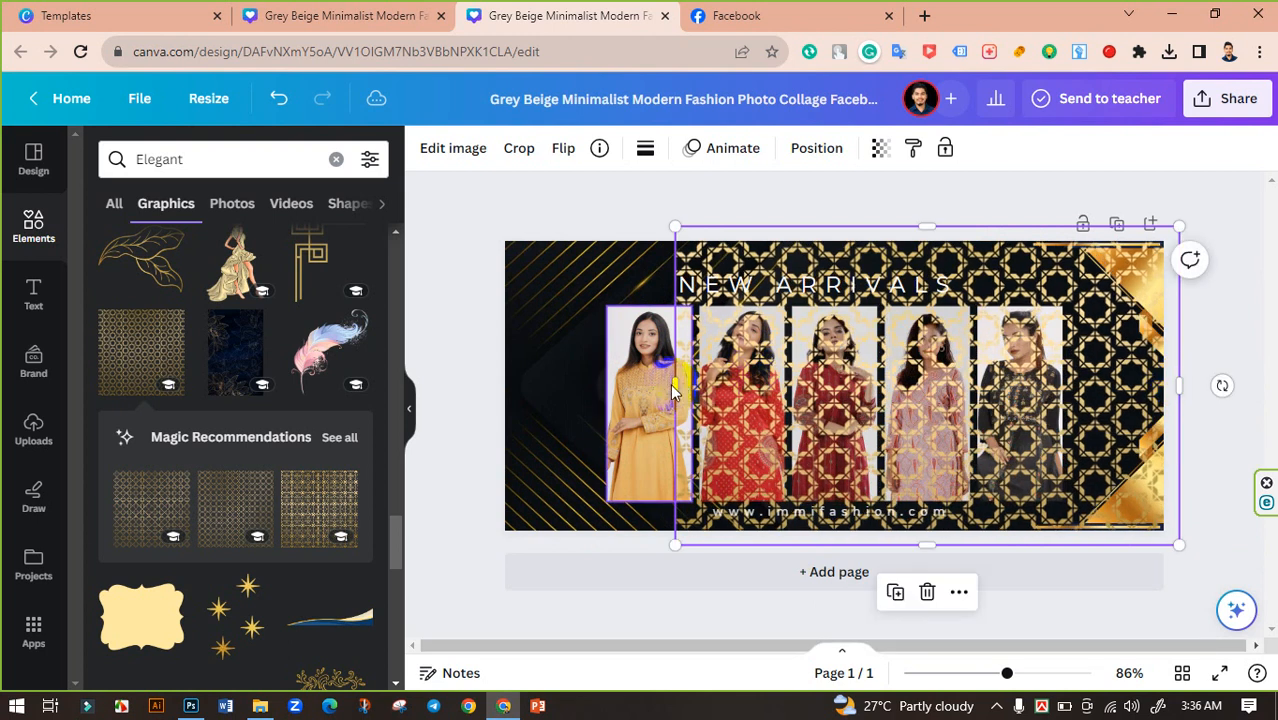
left_click_drag(676, 386, 492, 384)
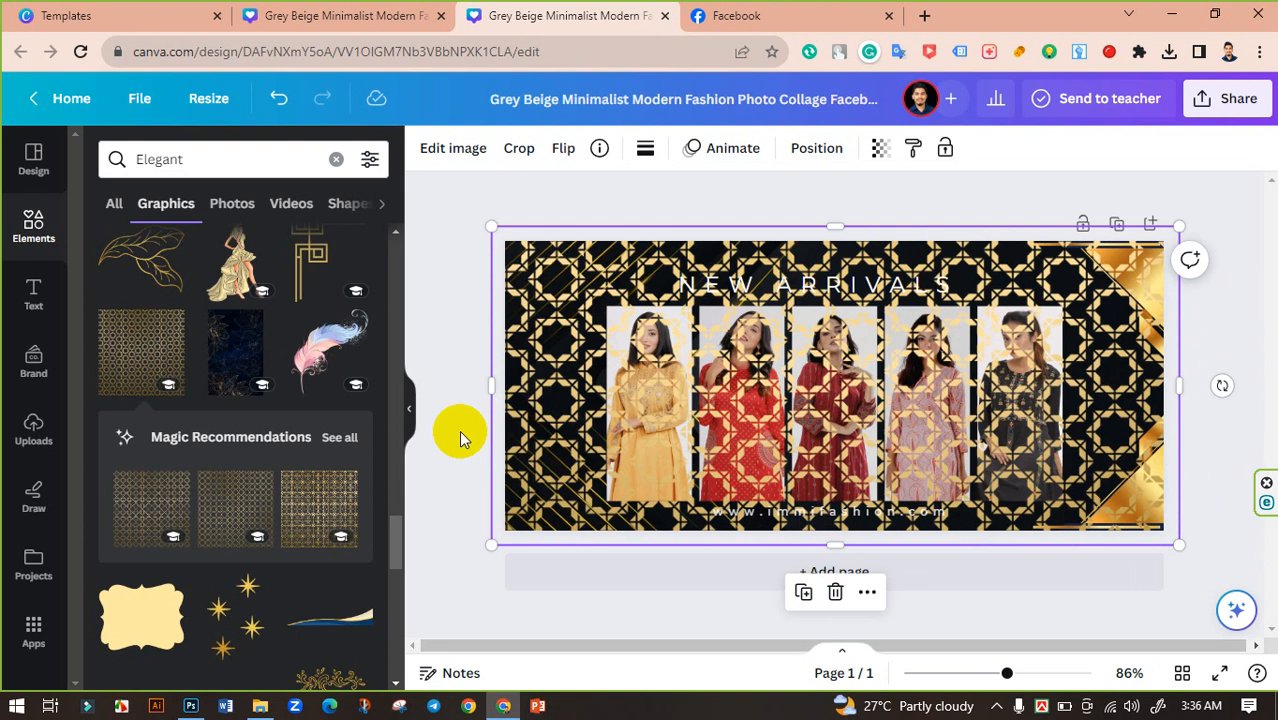
- Replace the lattice pattern with the gold quatrefoil pattern from its recommendations, enlarged and stretched past the cover's edges
left_click(340, 440)
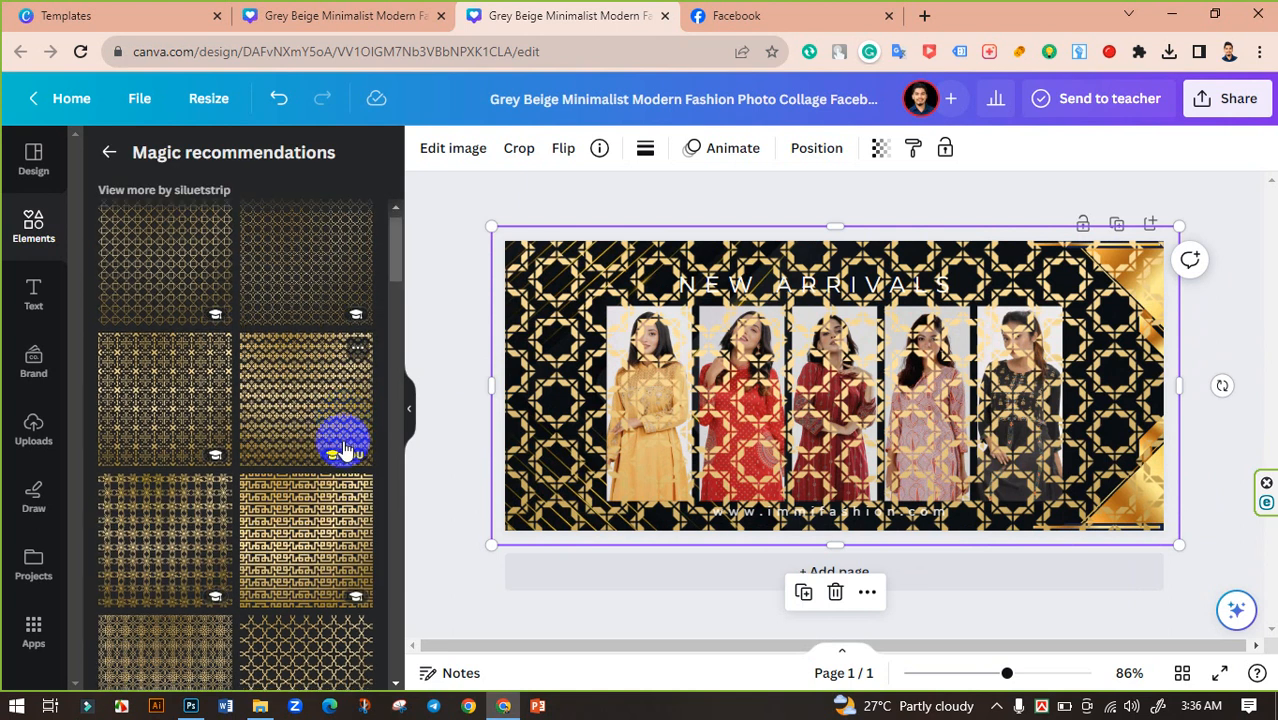
left_click(293, 303)
left_click(1200, 418)
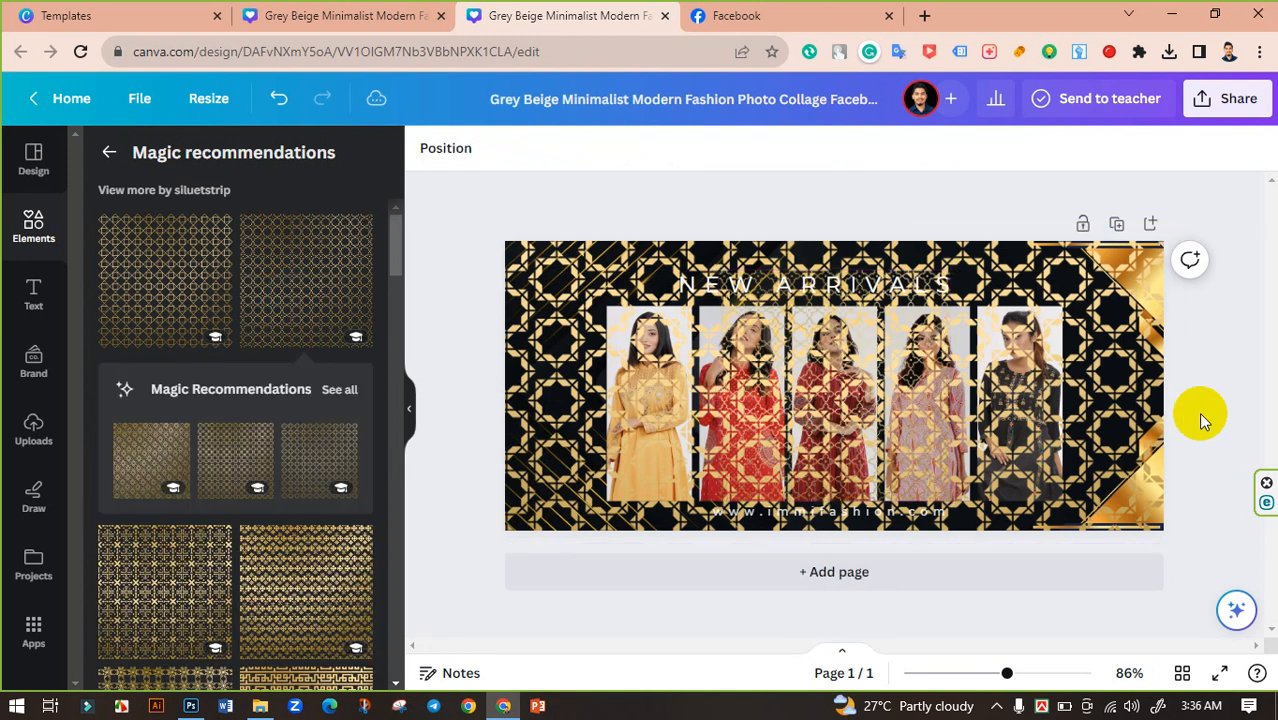
left_click(1112, 364)
left_click_drag(1112, 368, 883, 383)
left_click_drag(964, 275, 1020, 222)
left_click_drag(1022, 385, 1187, 394)
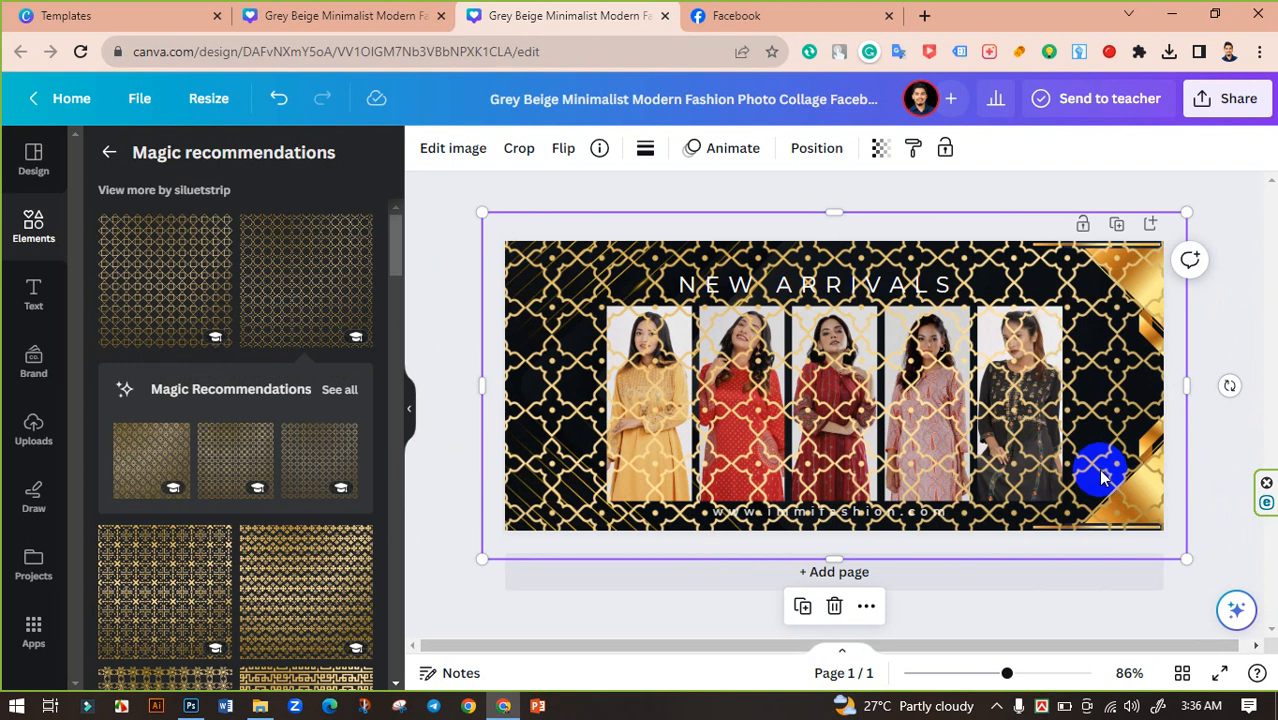
- Send the gold quatrefoil pattern backward behind the dress photos, keeping it above the black background
key("ctrl+[")
key("ctrl+[")
key("ctrl+[")
key("ctrl+[")
key("ctrl+[")
key("ctrl+[")
key("ctrl+[")
key("ctrl+[")
key("ctrl+[")
key("ctrl+[")
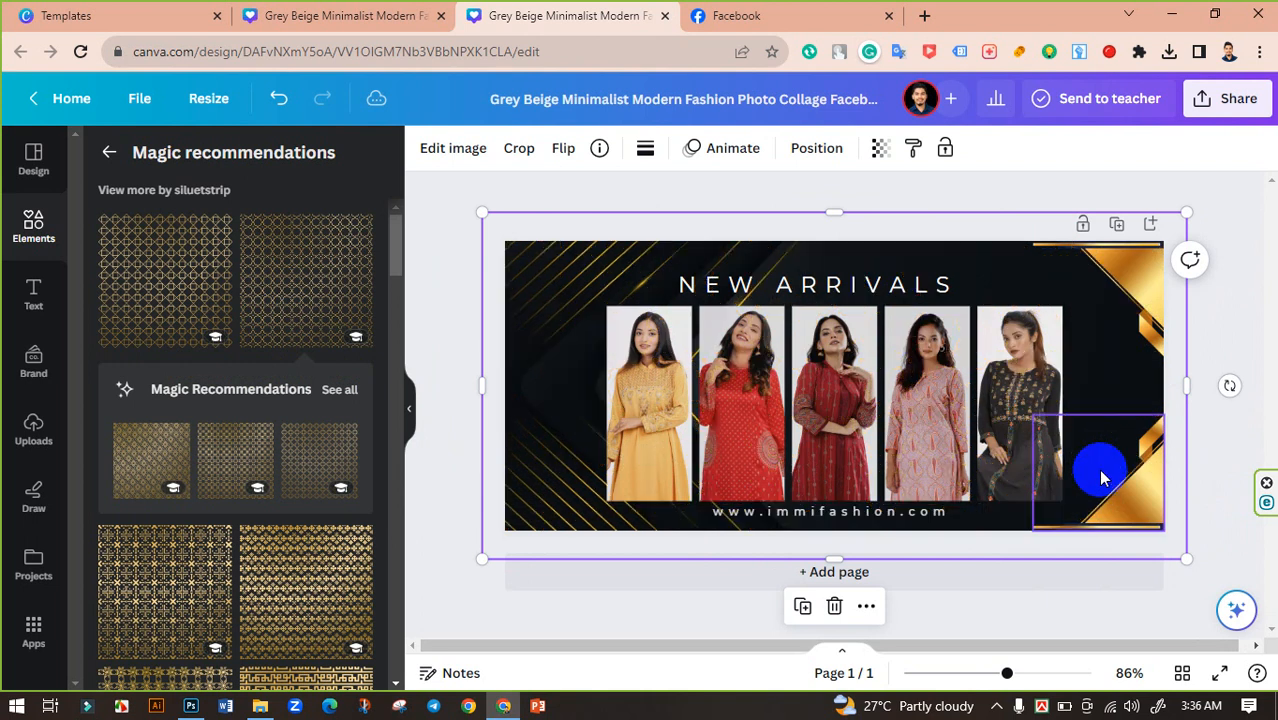
key("ctrl+]")
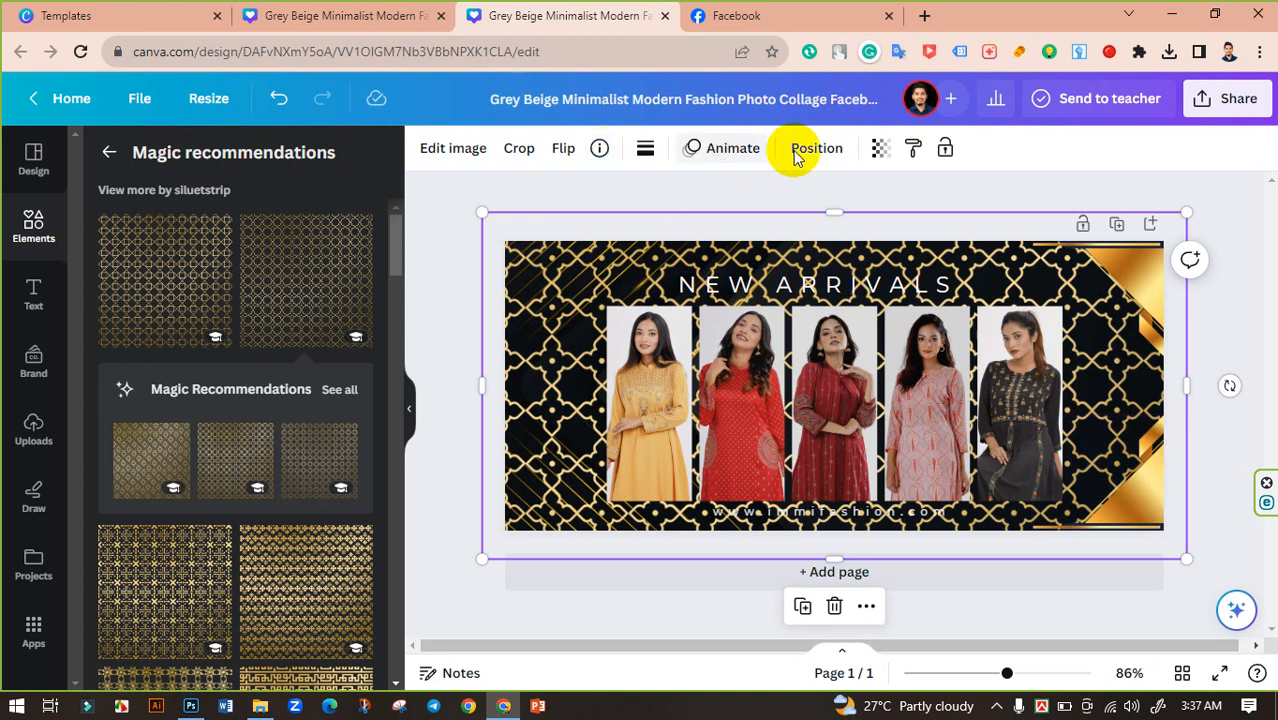
- Set the gold pattern's transparency to 14 and pull its left edge slightly in toward the cover
left_click(888, 155)
left_click_drag(859, 222, 721, 228)
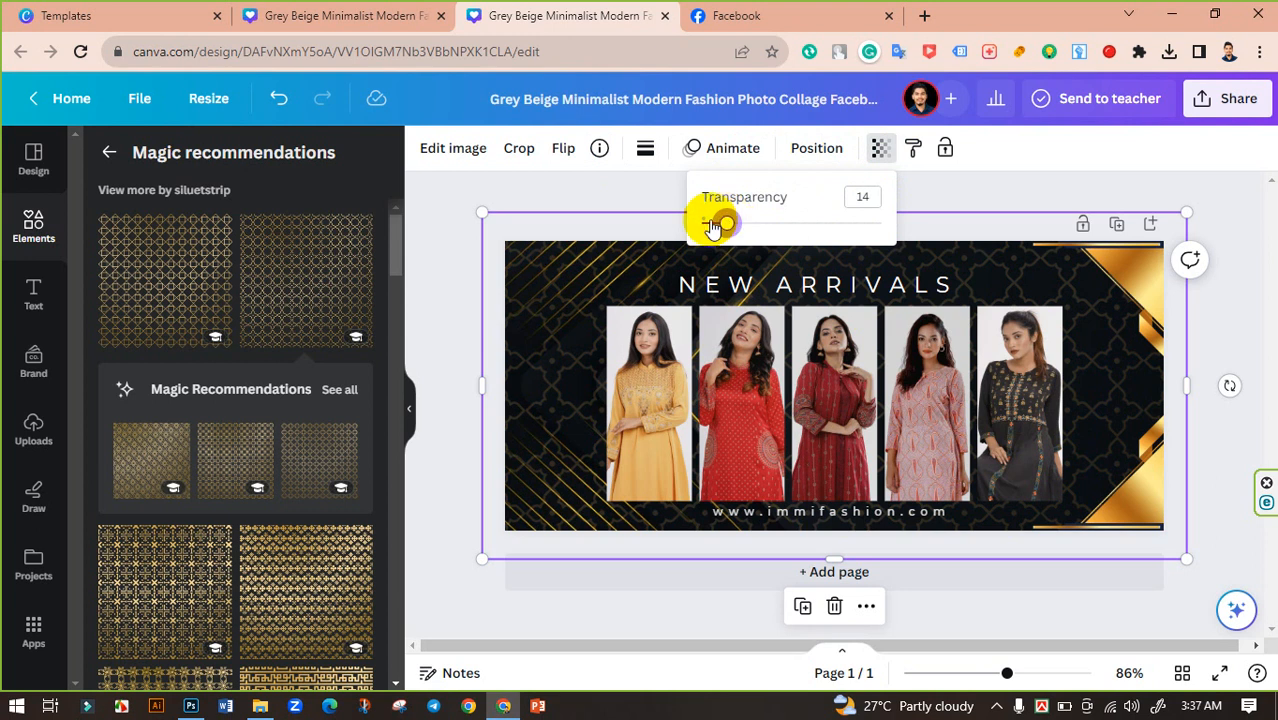
left_click(421, 236)
left_click(530, 365)
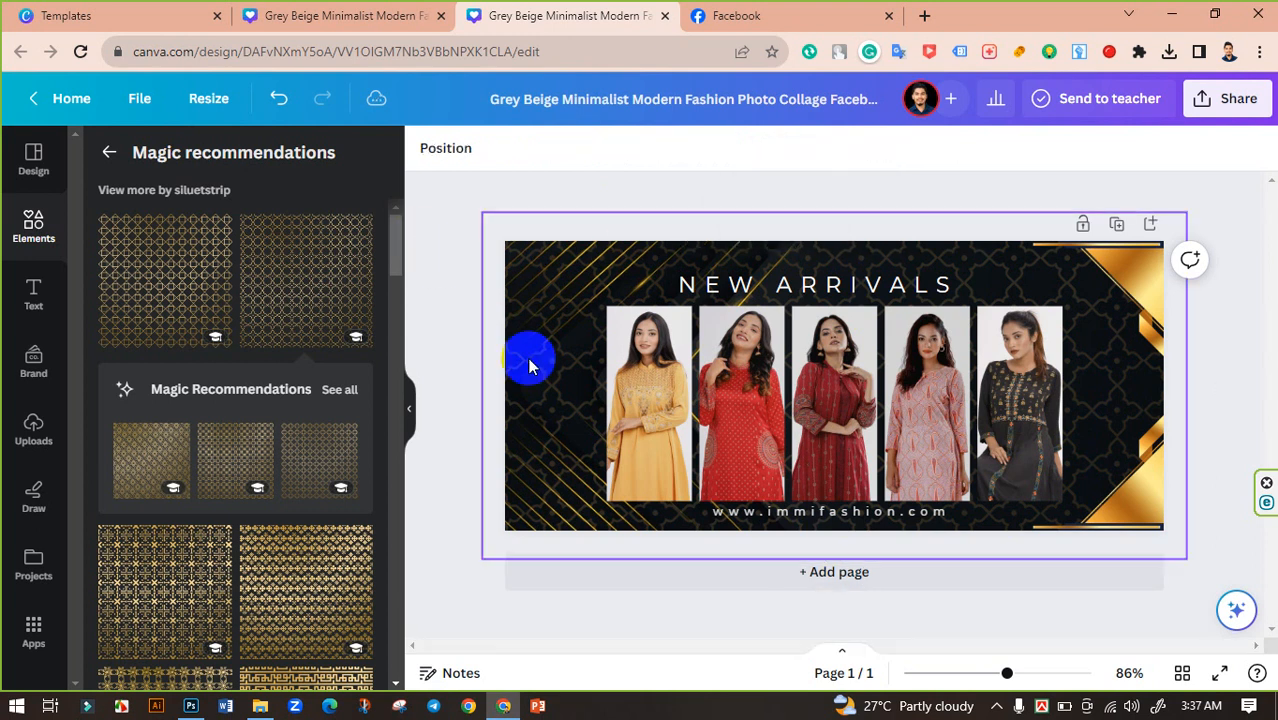
mouse_move(485, 391)
left_mouse_down()
mouse_move(553, 385)
mouse_move(710, 411)
mouse_move(484, 418)
mouse_move(496, 410)
left_mouse_up()
left_click(461, 290)
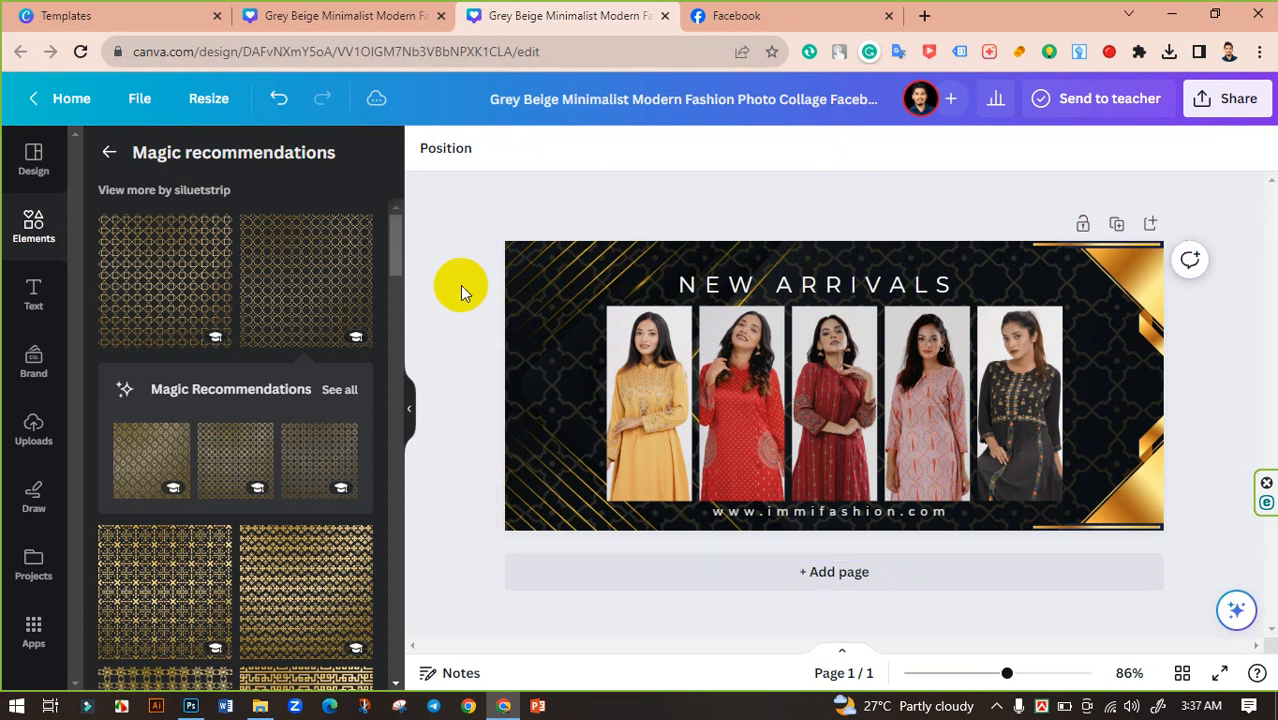
- Look through the image-editing effects and filters offered for the gold pattern, down to the last effect apps
left_click(520, 318)
left_click(469, 150)
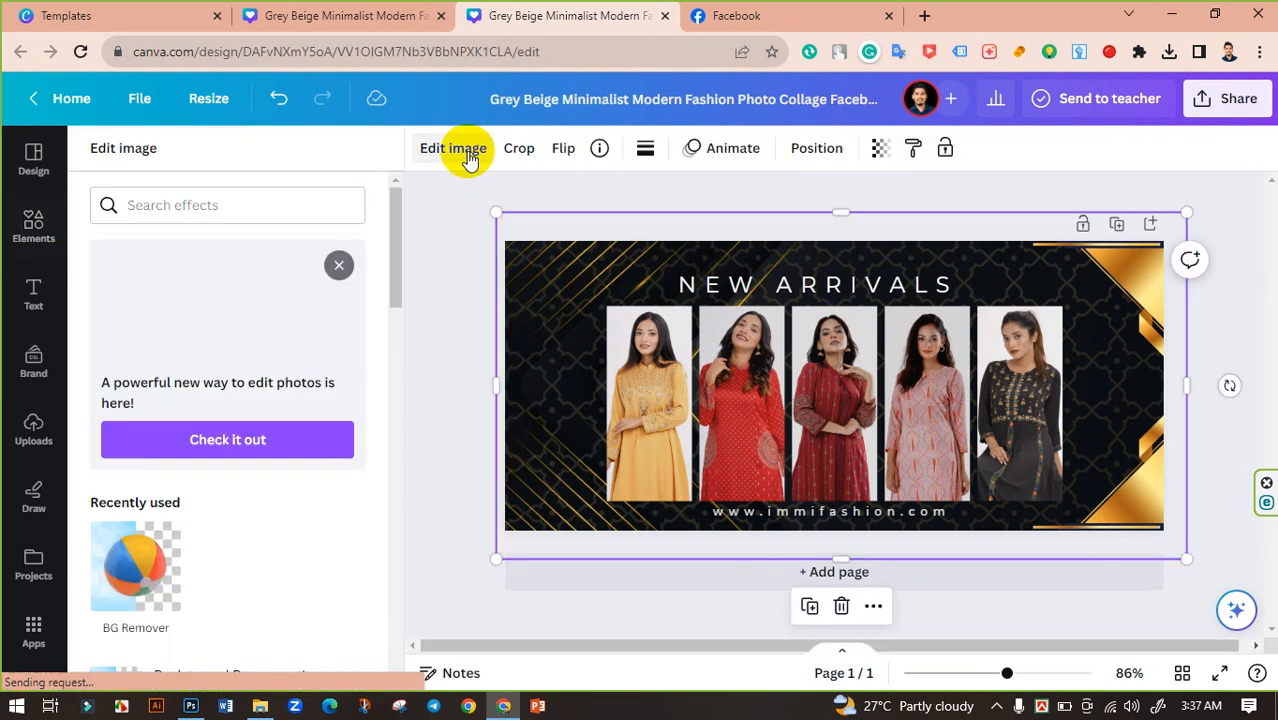
scroll(272, 409, "down", 2)
scroll(272, 409, "down", 3)
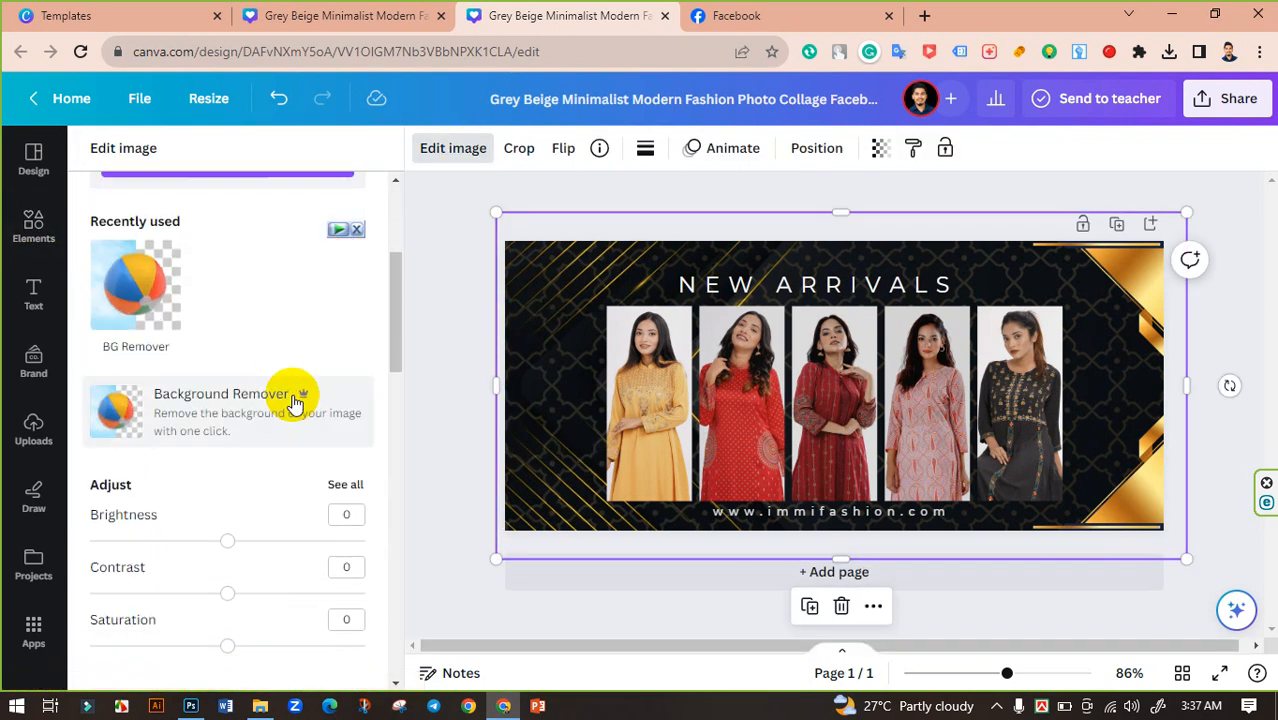
scroll(277, 432, "down", 5)
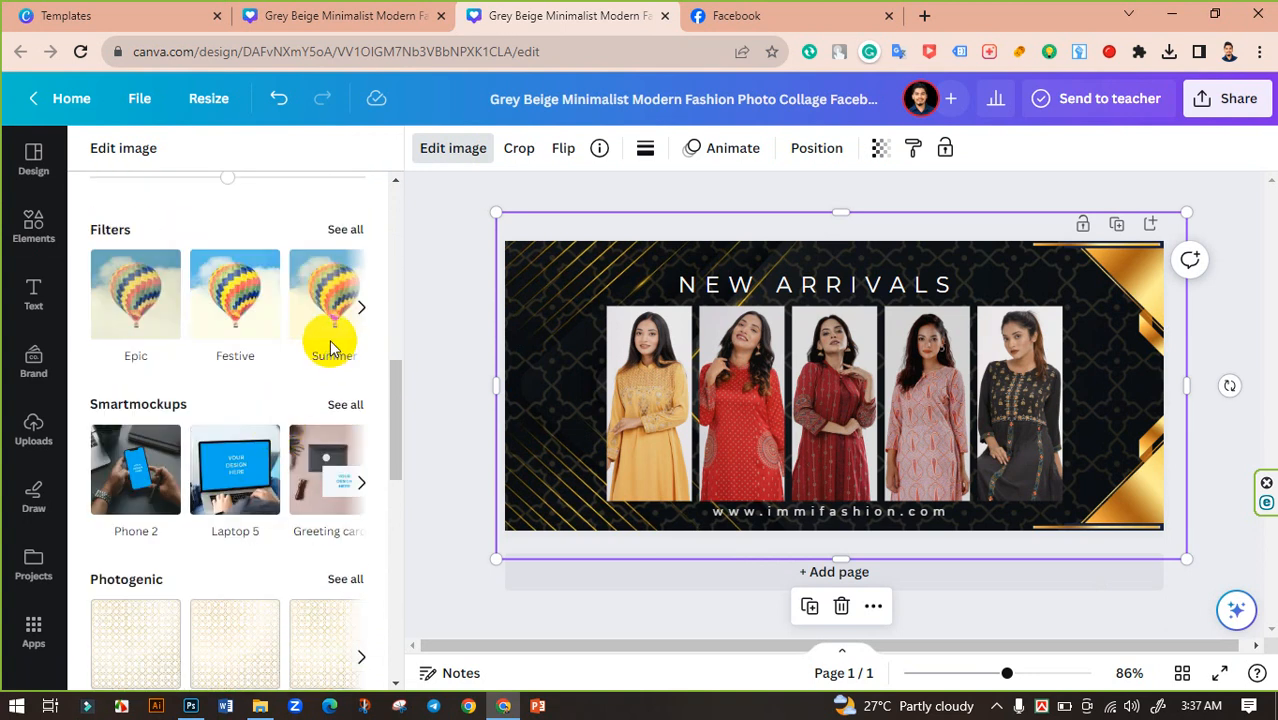
scroll(328, 342, "down", 4)
scroll(296, 441, "down", 3)
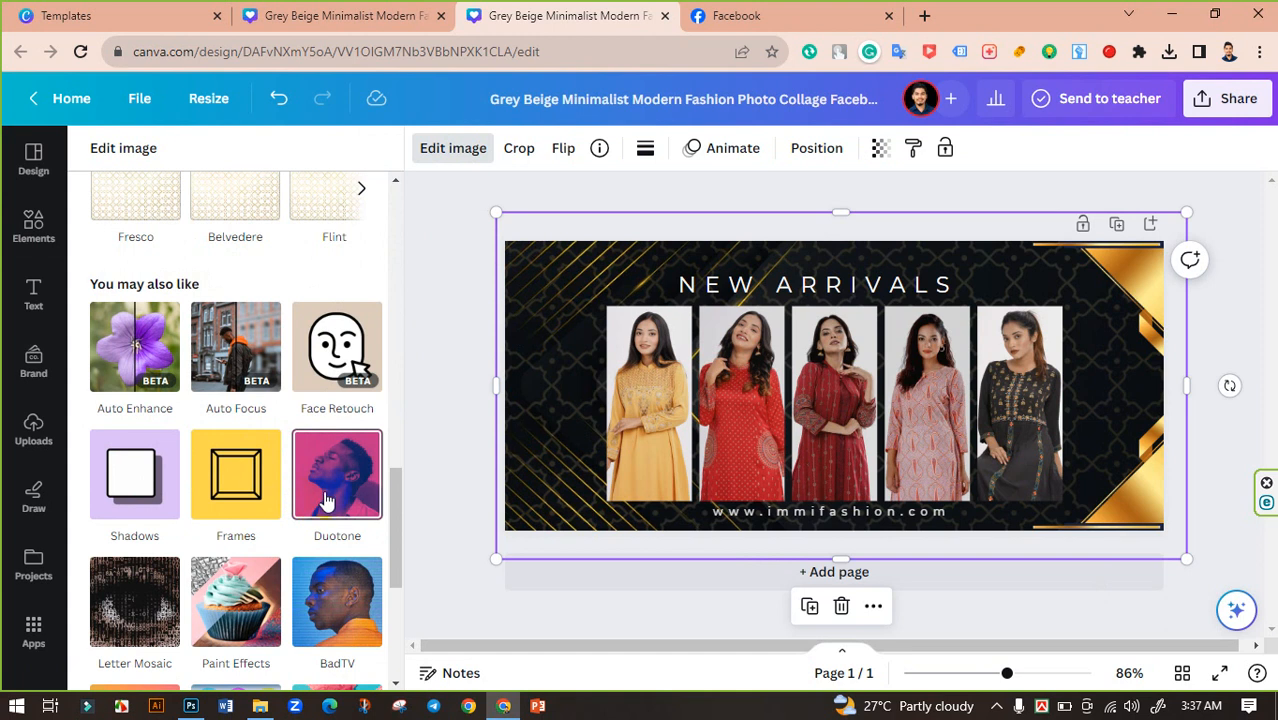
scroll(328, 490, "down", 3)
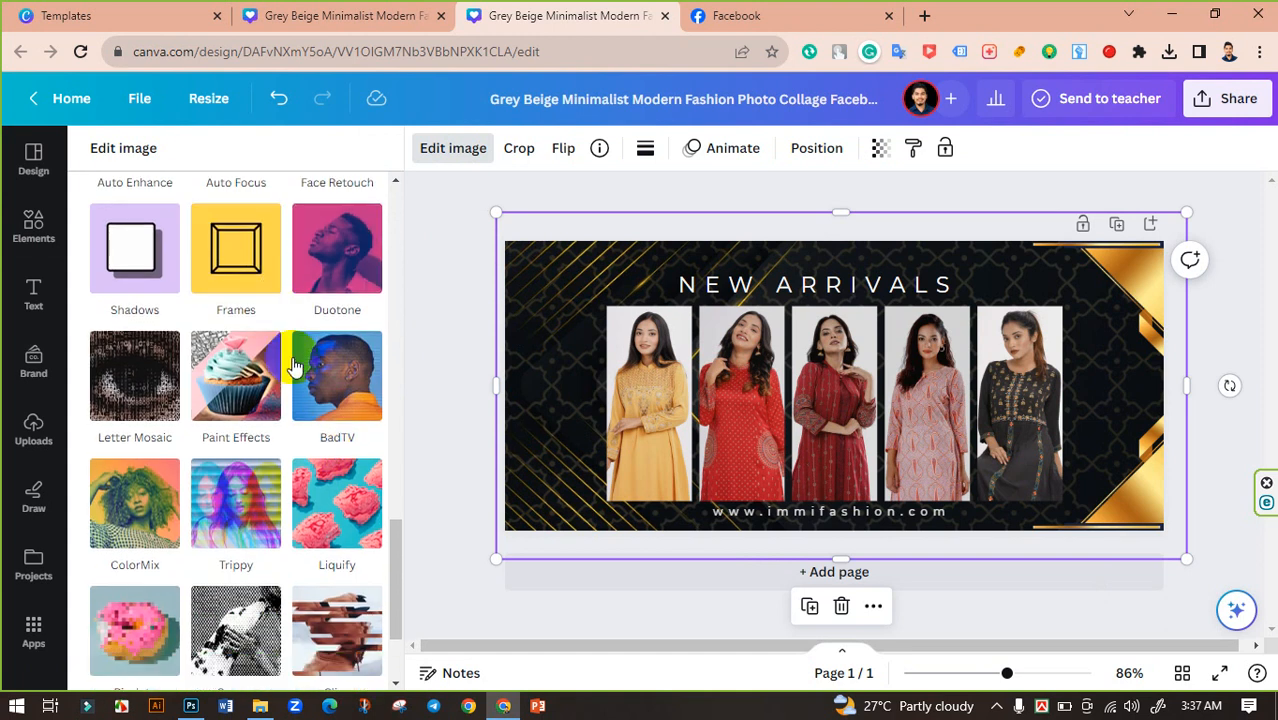
scroll(310, 400, "down", 1)
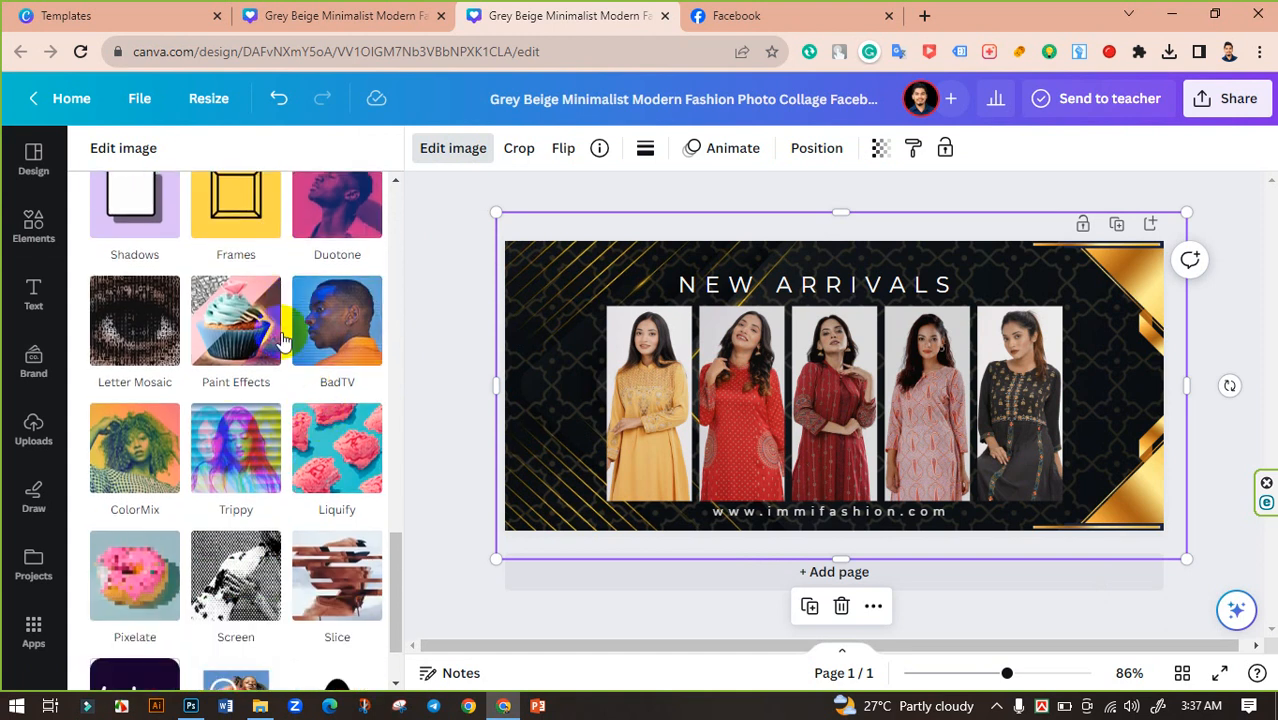
scroll(332, 376, "down", 2)
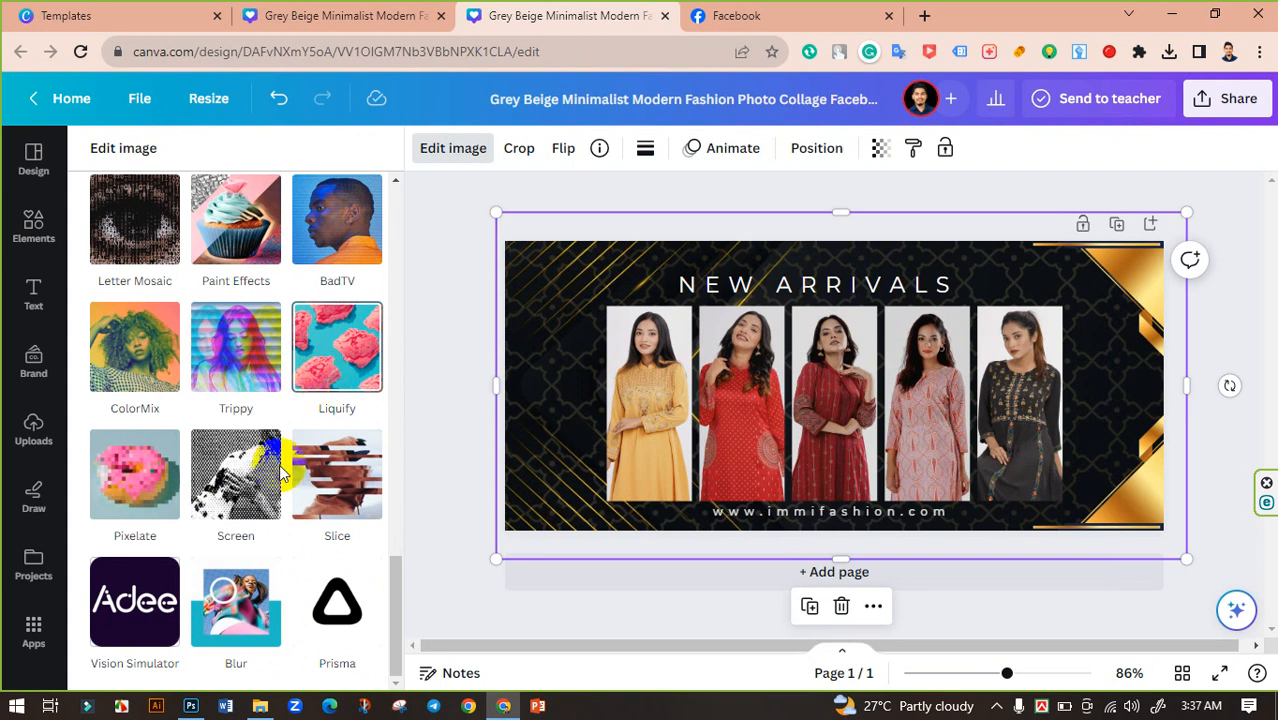
left_click(228, 608)
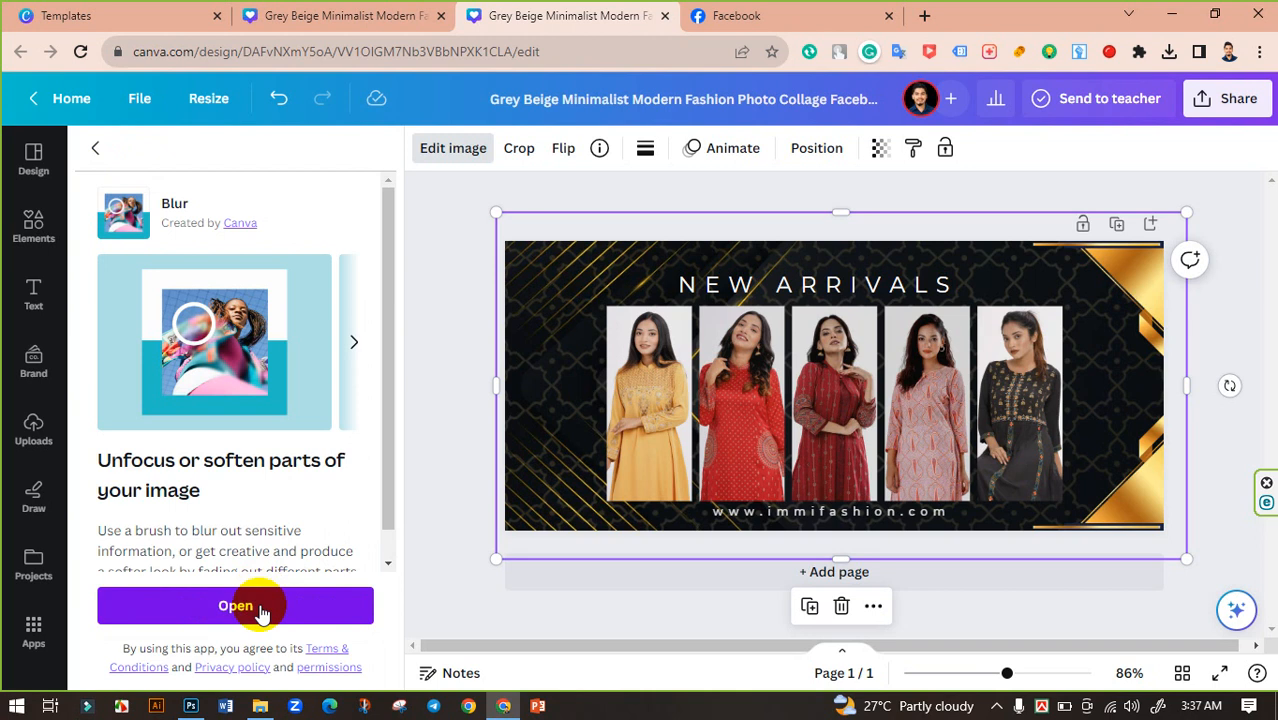
left_click(258, 608)
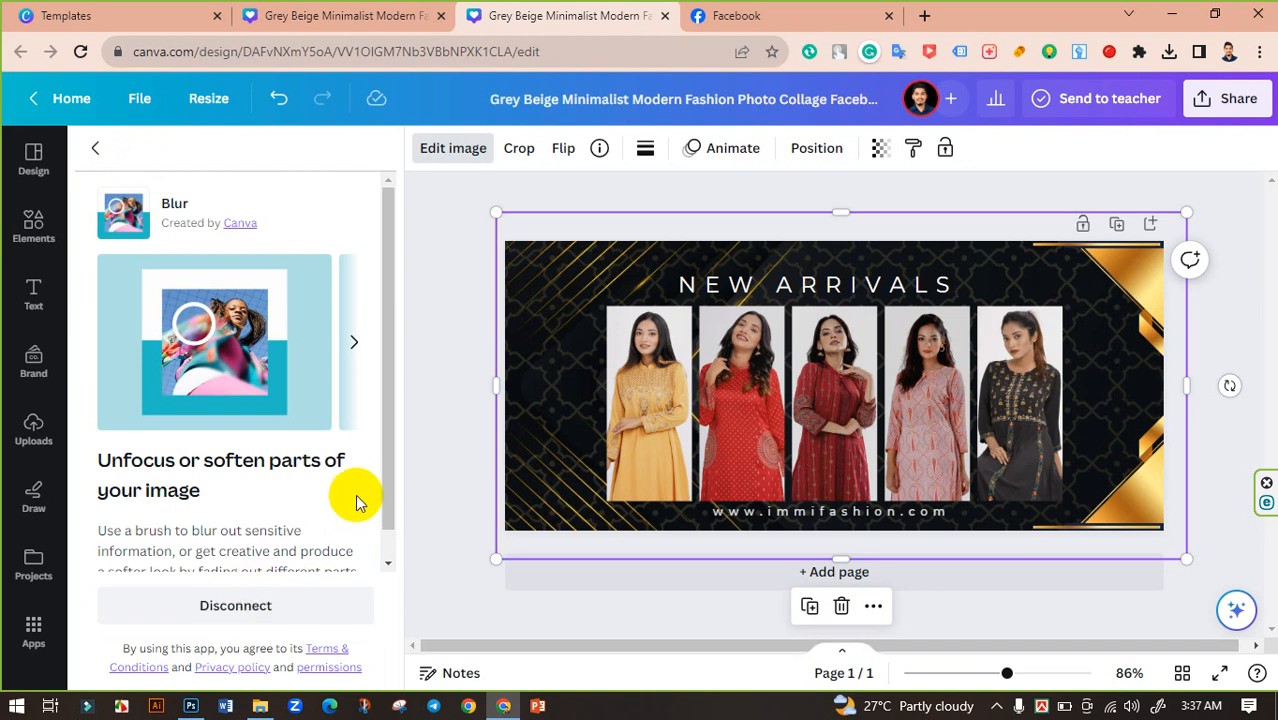
scroll(290, 362, "down", 1)
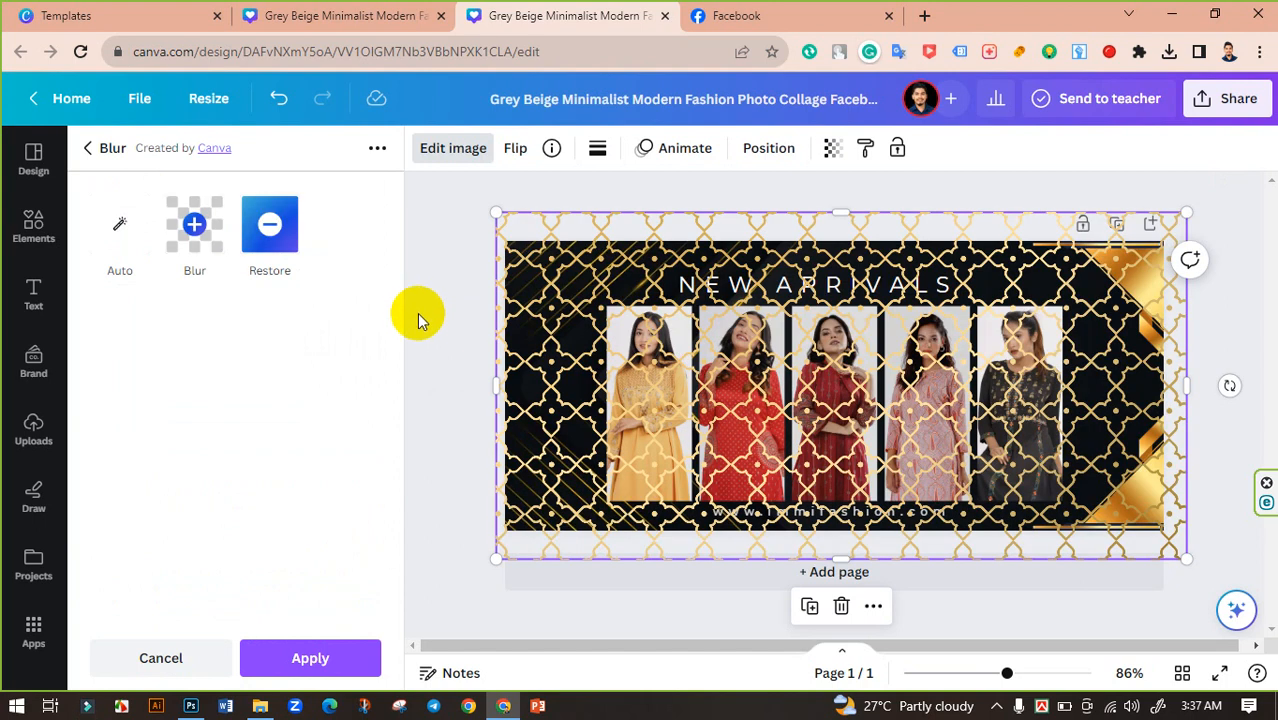
left_click(196, 658)
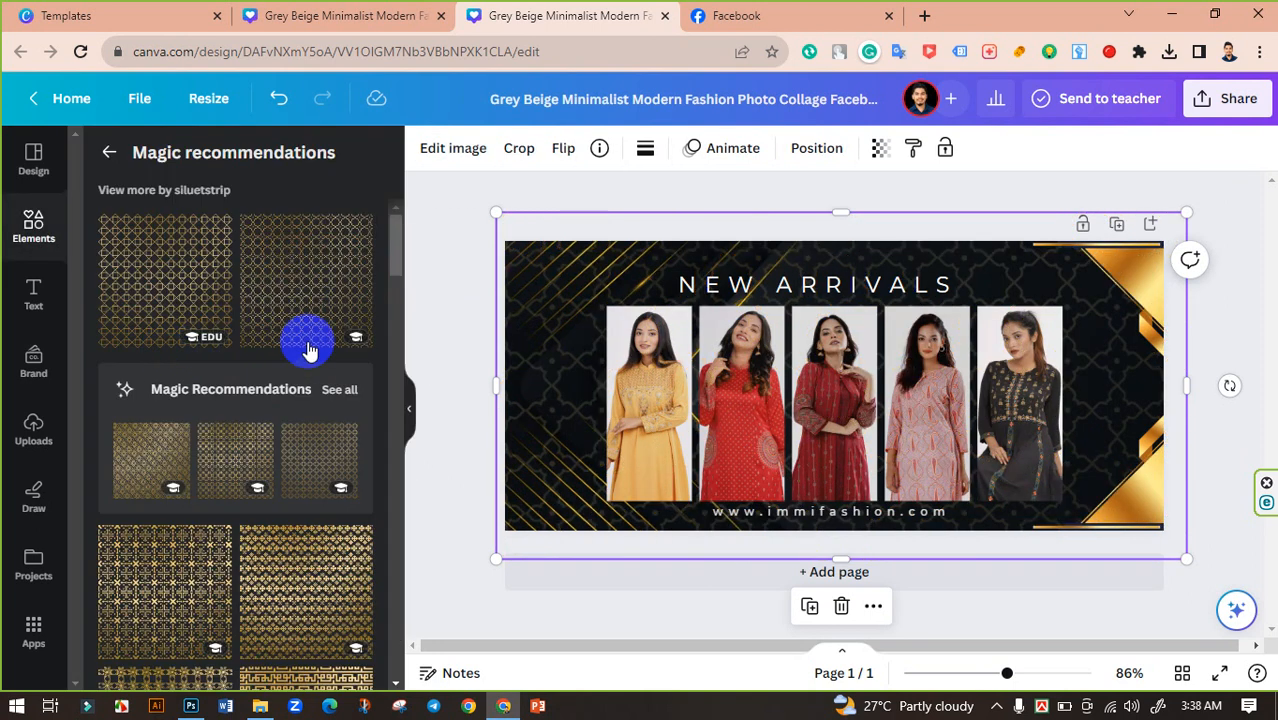
- Return to the Elegant graphics and look through them for another gold decoration
left_click(110, 150)
scroll(277, 450, "down", 5)
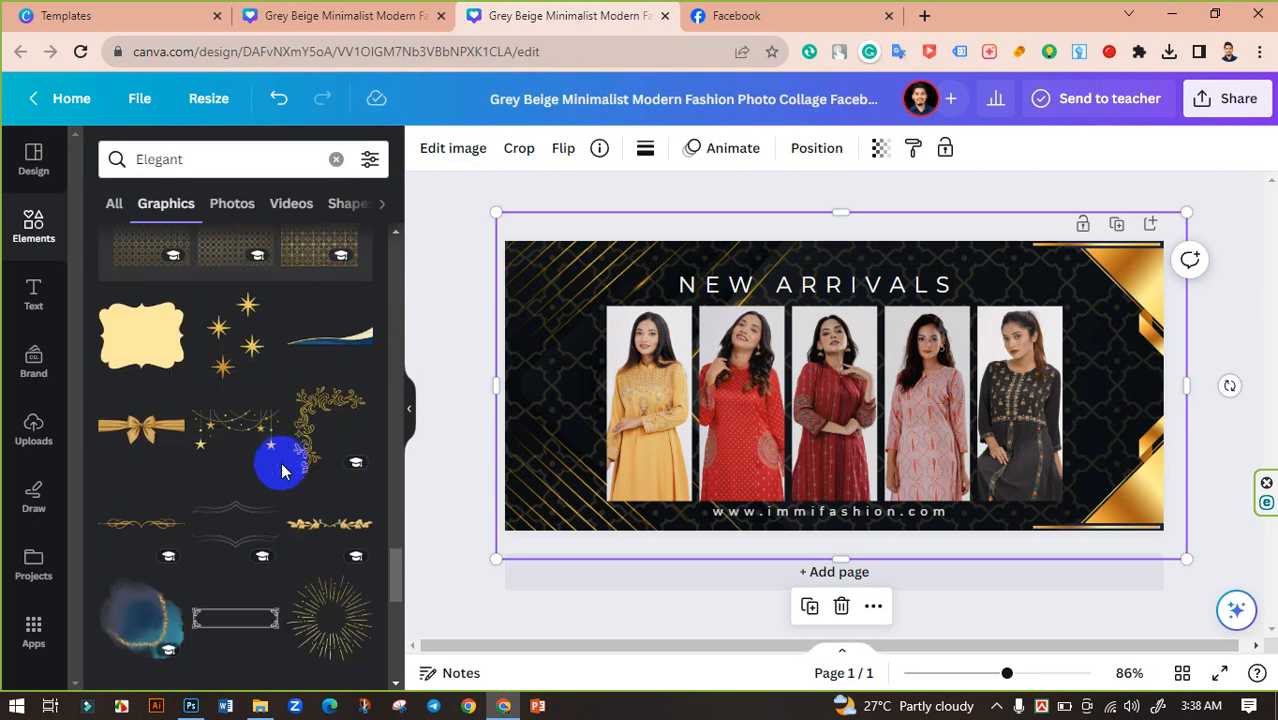
scroll(283, 458, "down", 2)
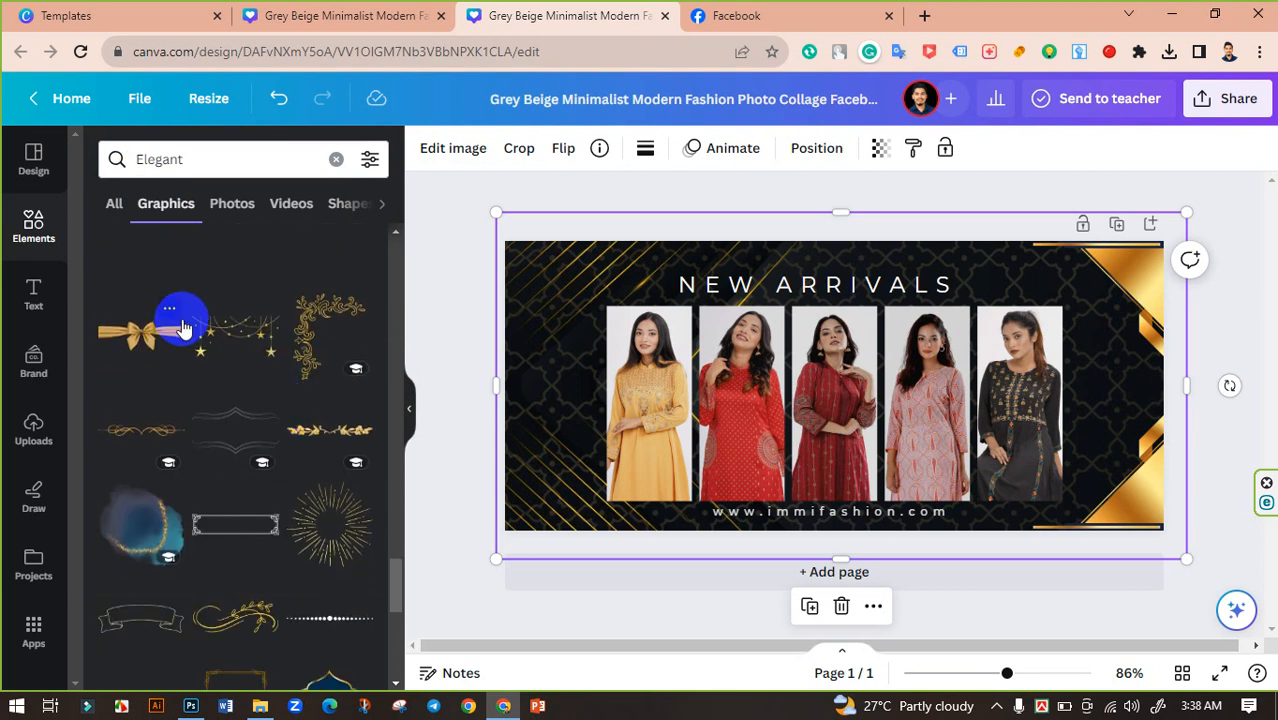
scroll(262, 427, "up", 2)
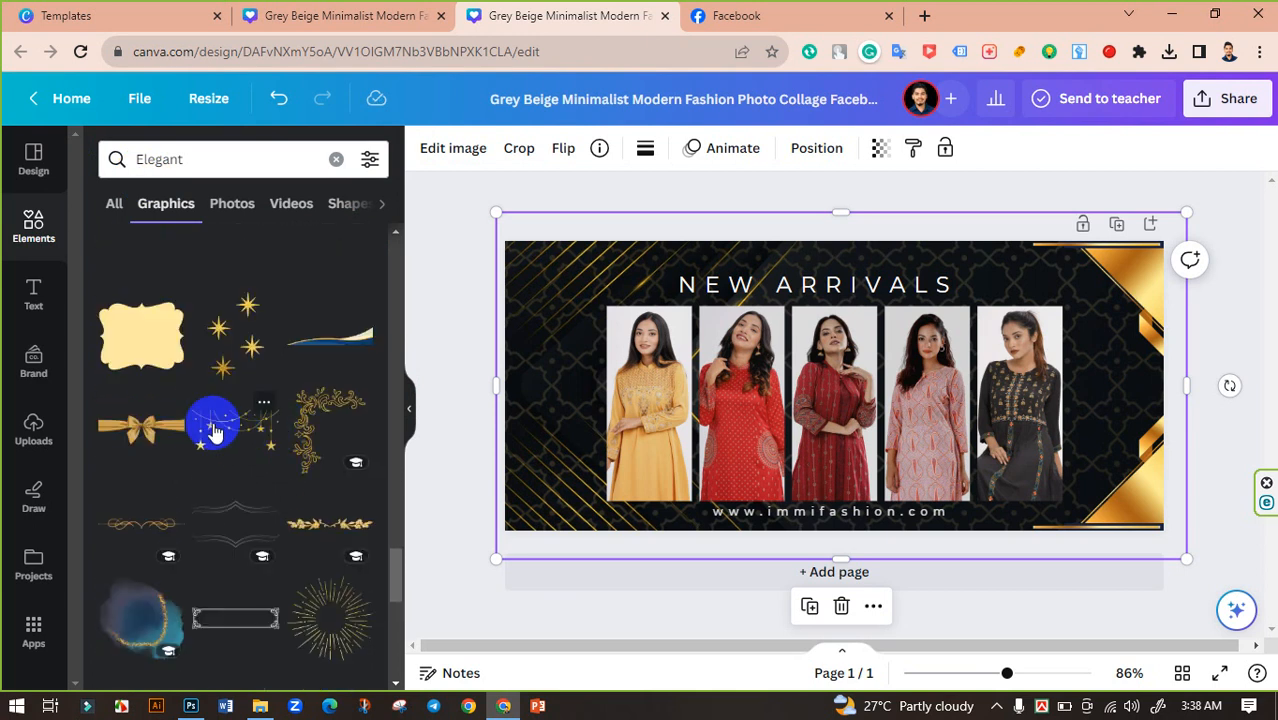
scroll(231, 415, "up", 1)
scroll(248, 444, "down", 5)
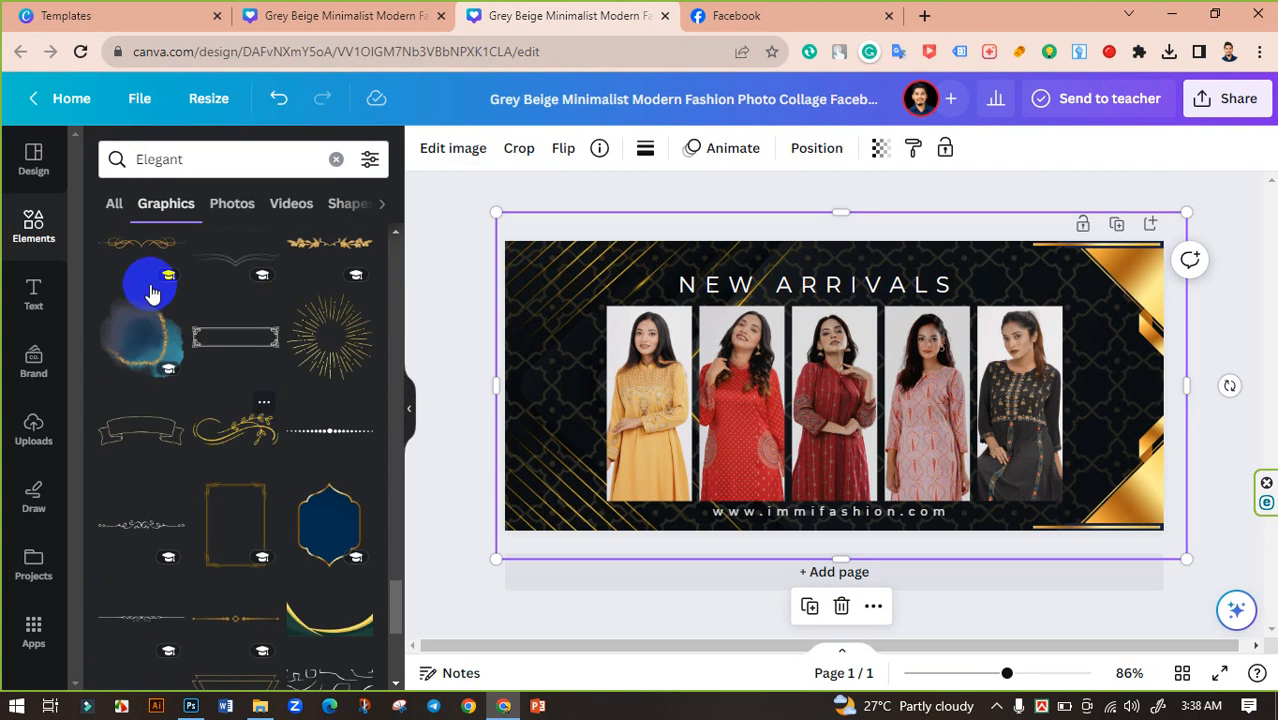
- Search the graphics for "star light"
left_click_drag(214, 163, 88, 175)
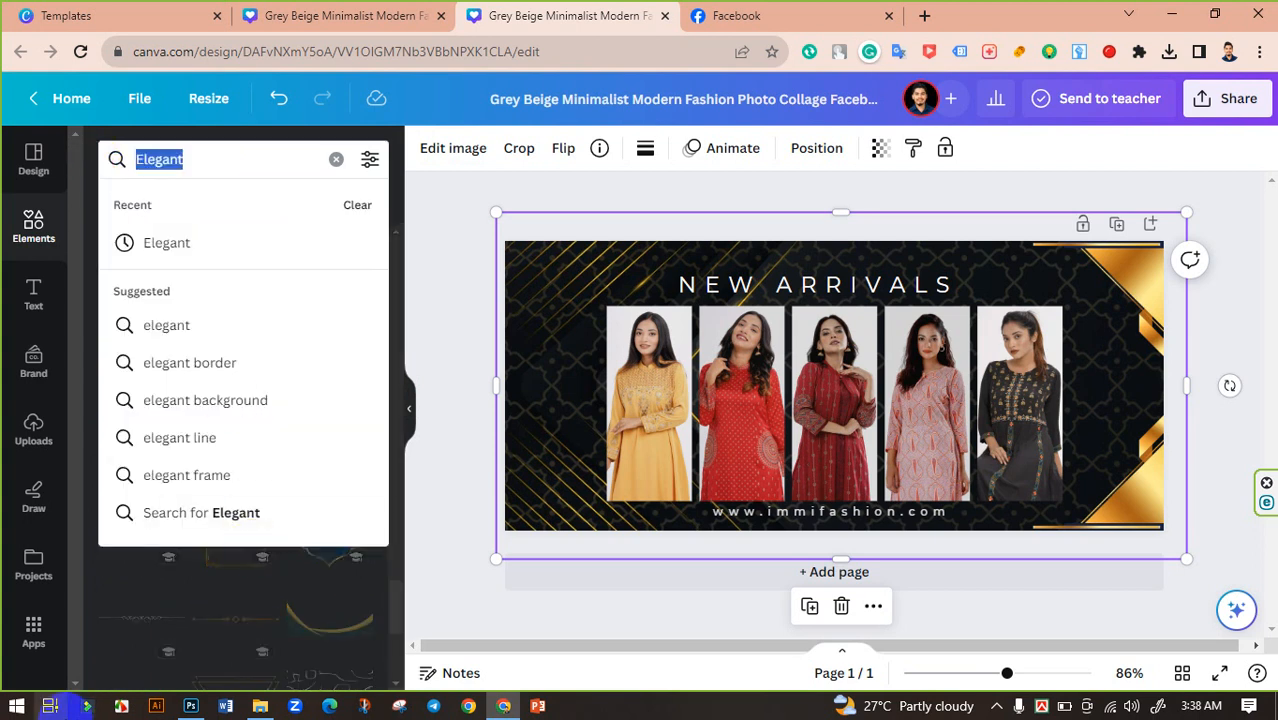
type("star")
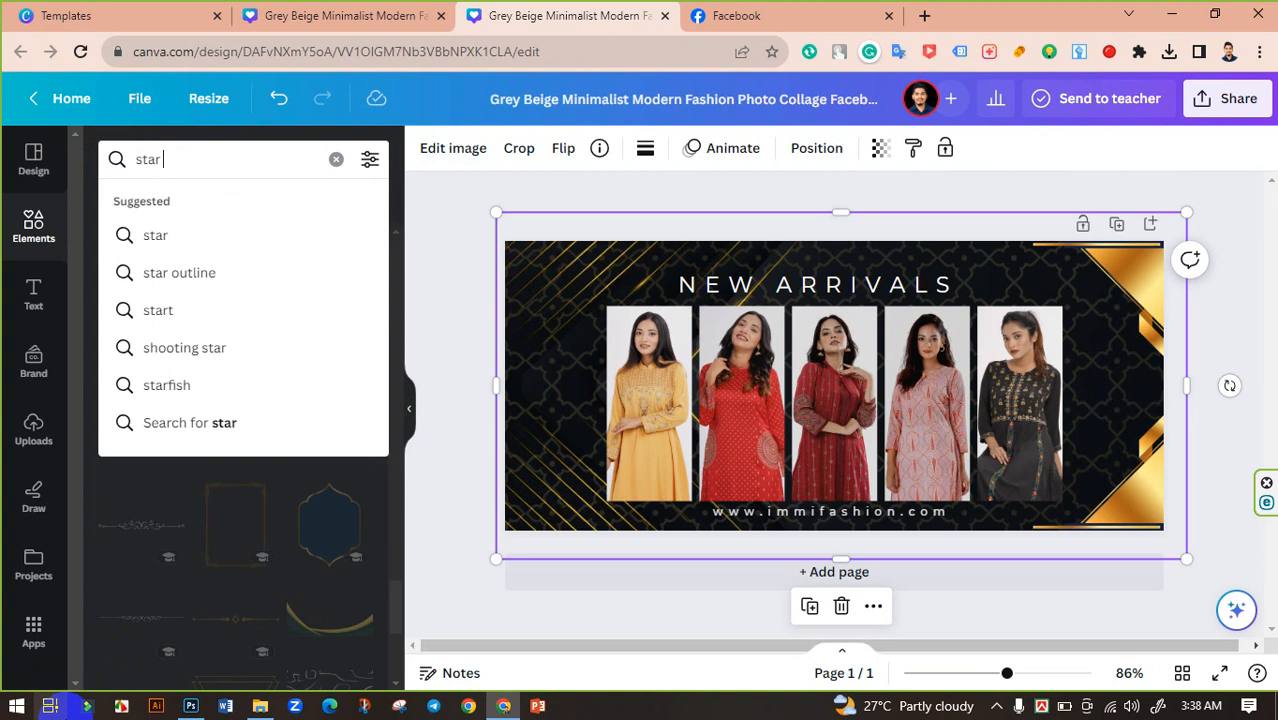
type(" light")
key("Return")
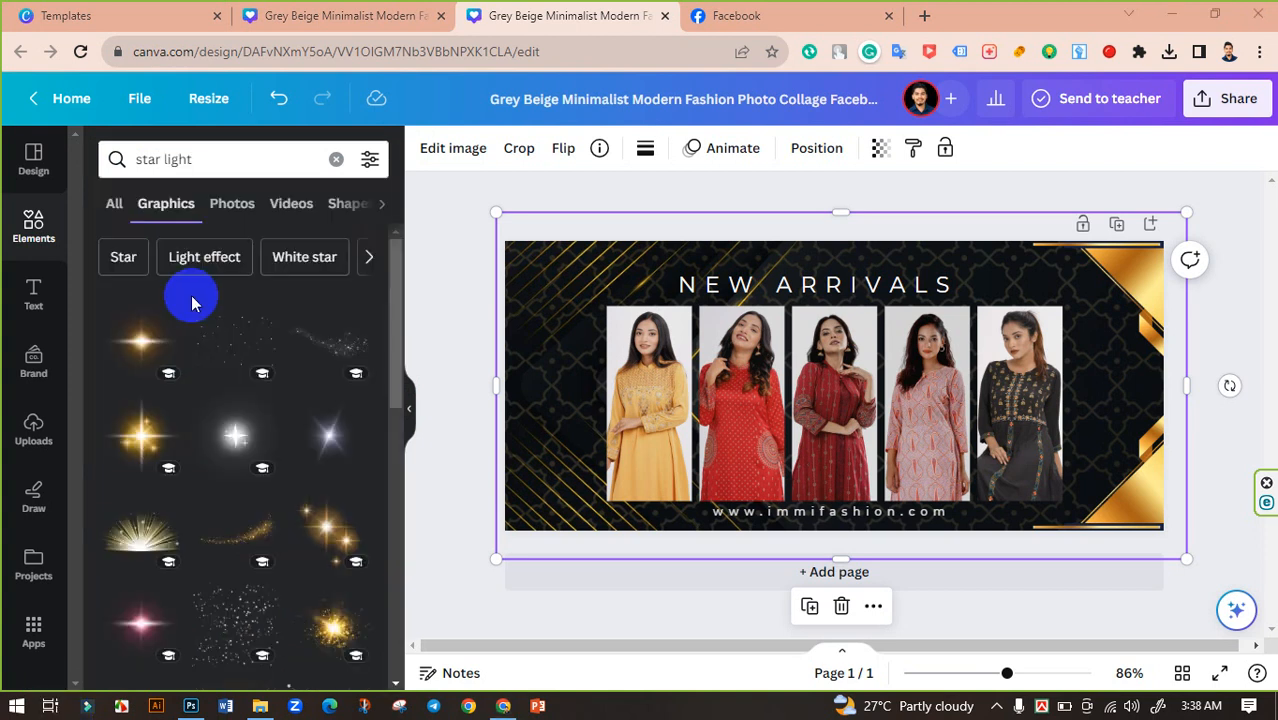
- Add the small gold star flare, shrink it and place one copy on each of the cover's upper-right and lower-right gold corner ornaments
scroll(164, 474, "down", 3)
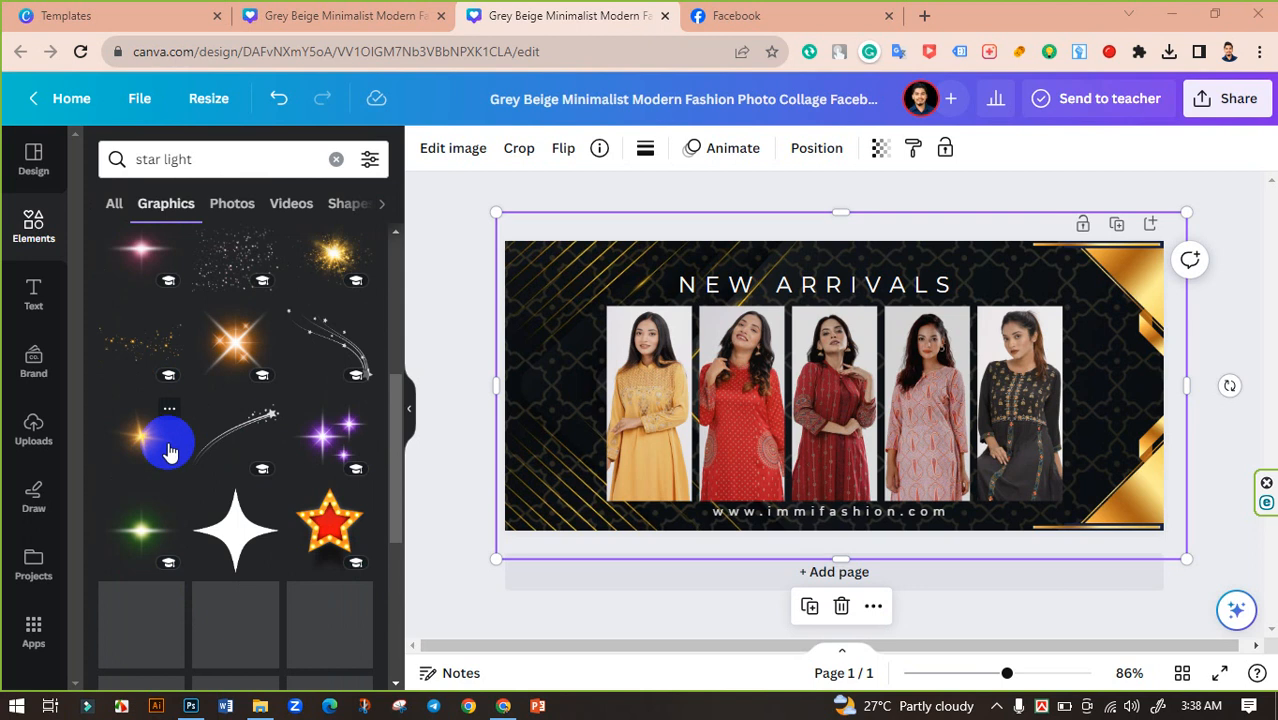
left_click_drag(150, 445, 1076, 317)
left_click_drag(1207, 191, 1135, 278)
left_click_drag(1078, 318, 1175, 362)
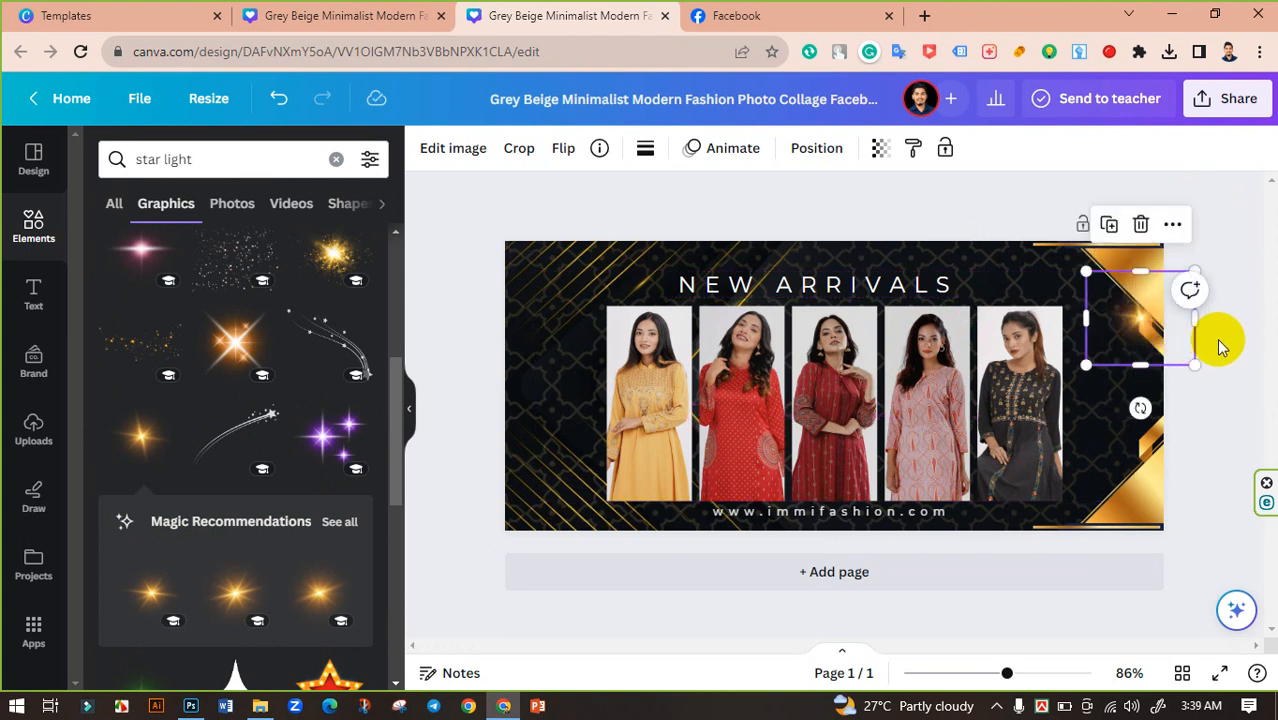
left_click_drag(1140, 321, 1152, 460)
left_click(1238, 446)
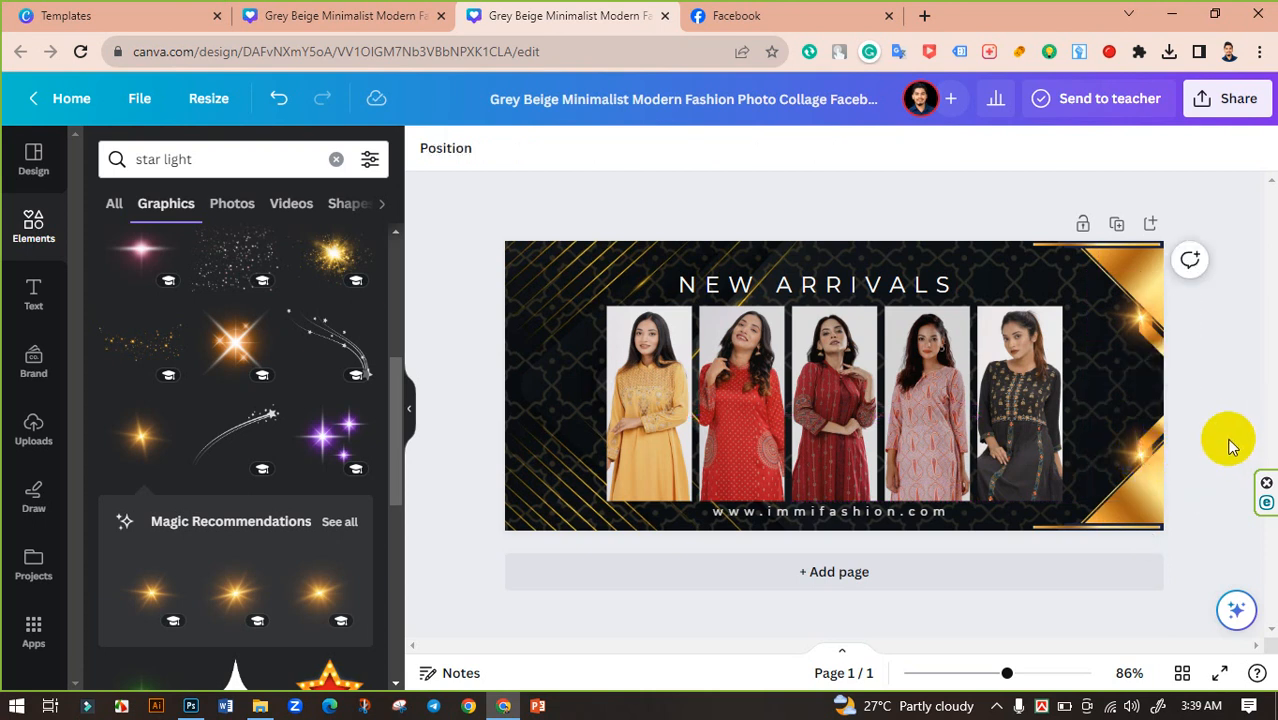
- Try a third gold flare and a white star flare on the upper-left corner of the leftmost dress photo, deleting each one
left_click_drag(1148, 462, 619, 315)
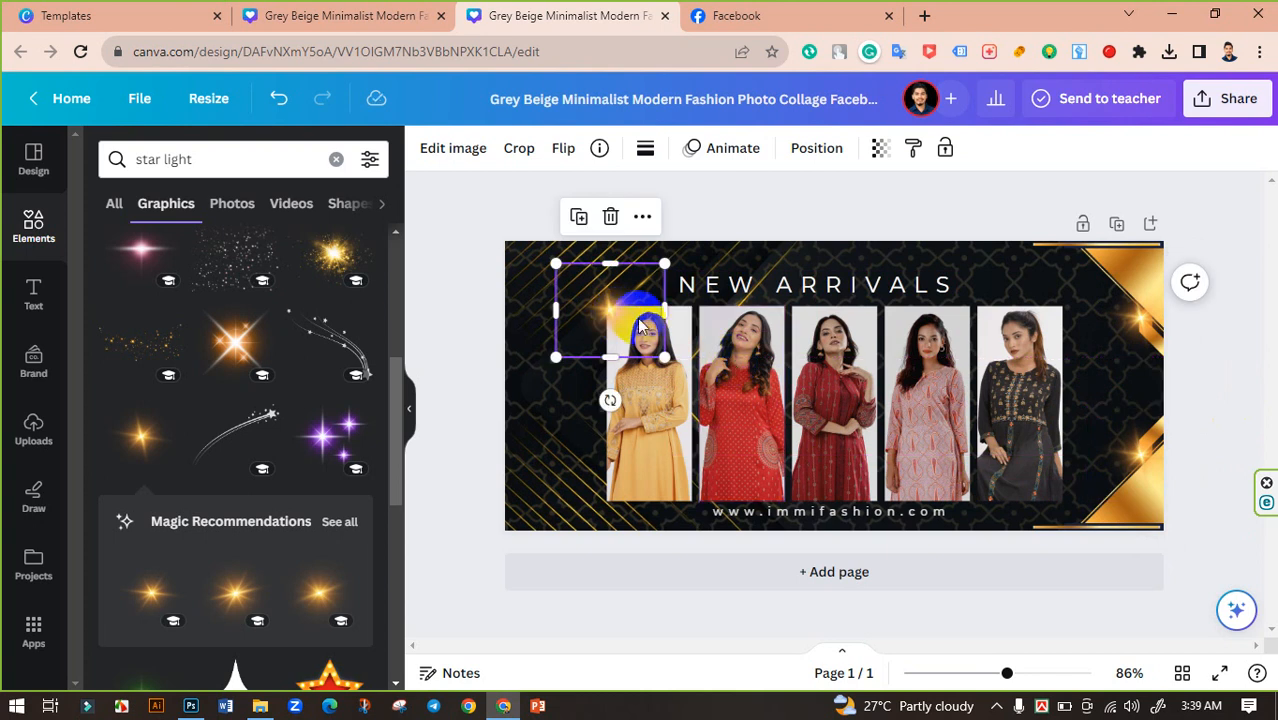
key("Delete")
scroll(240, 390, "down", 2)
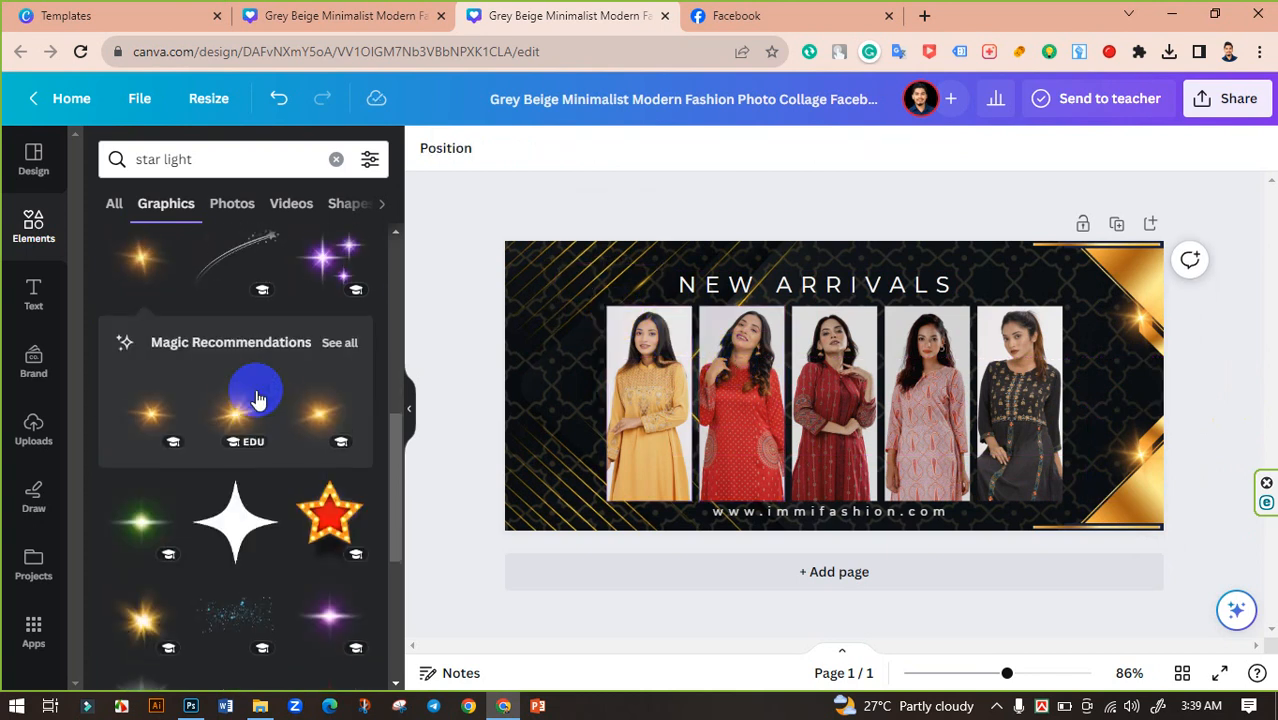
scroll(258, 398, "down", 2)
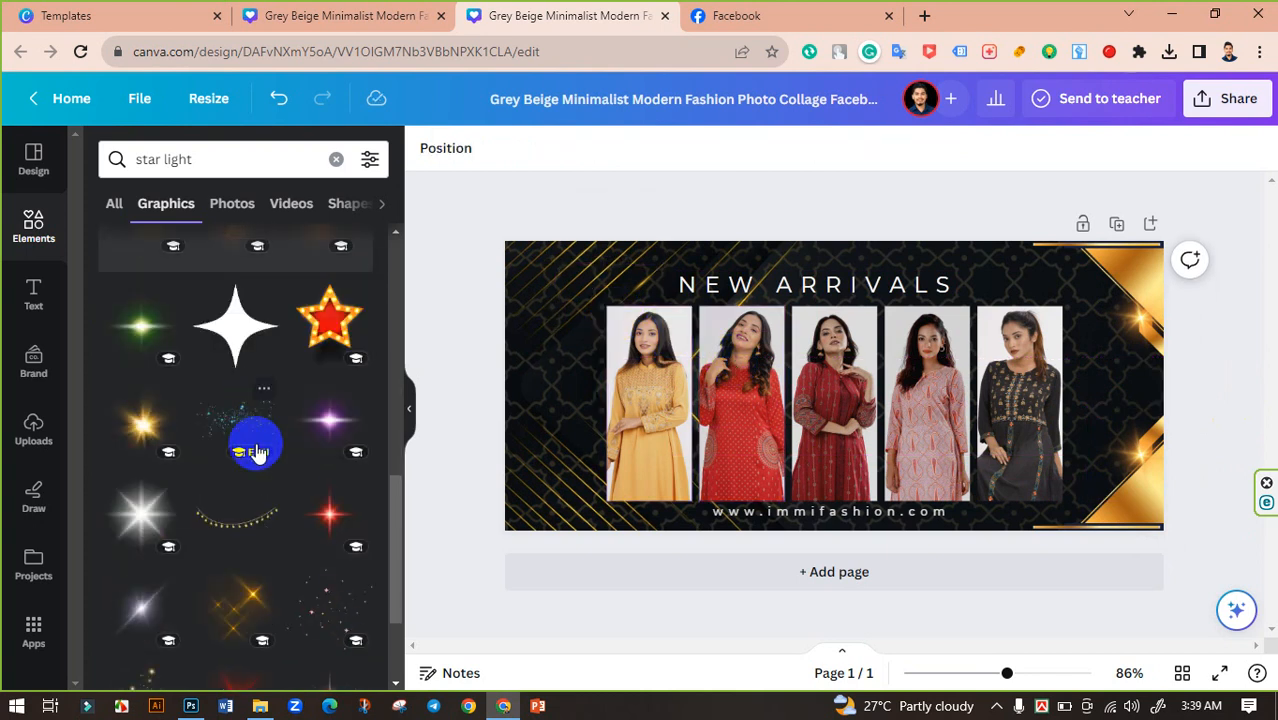
left_click(135, 605)
left_click_drag(834, 385, 610, 314)
left_click_drag(727, 203, 678, 276)
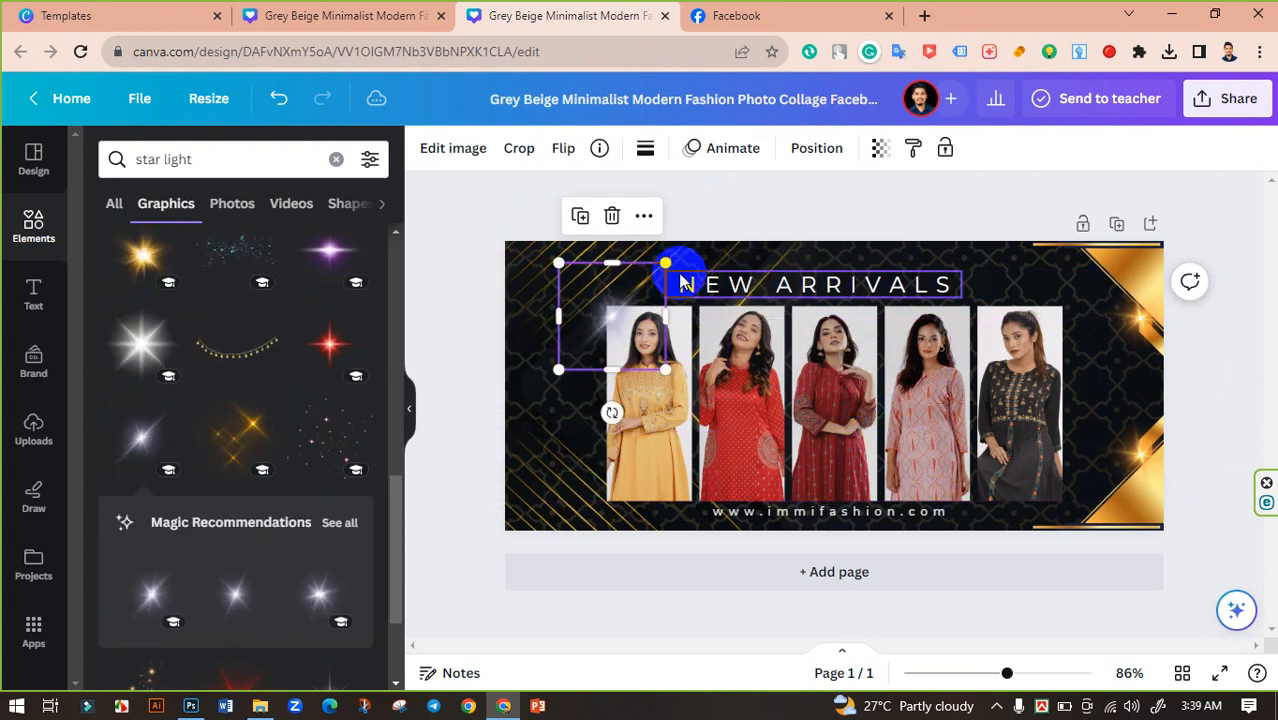
key("Delete")
- Try the gold firework burst from the star light graphics over the dress photos and delete it
scroll(260, 488, "down", 4)
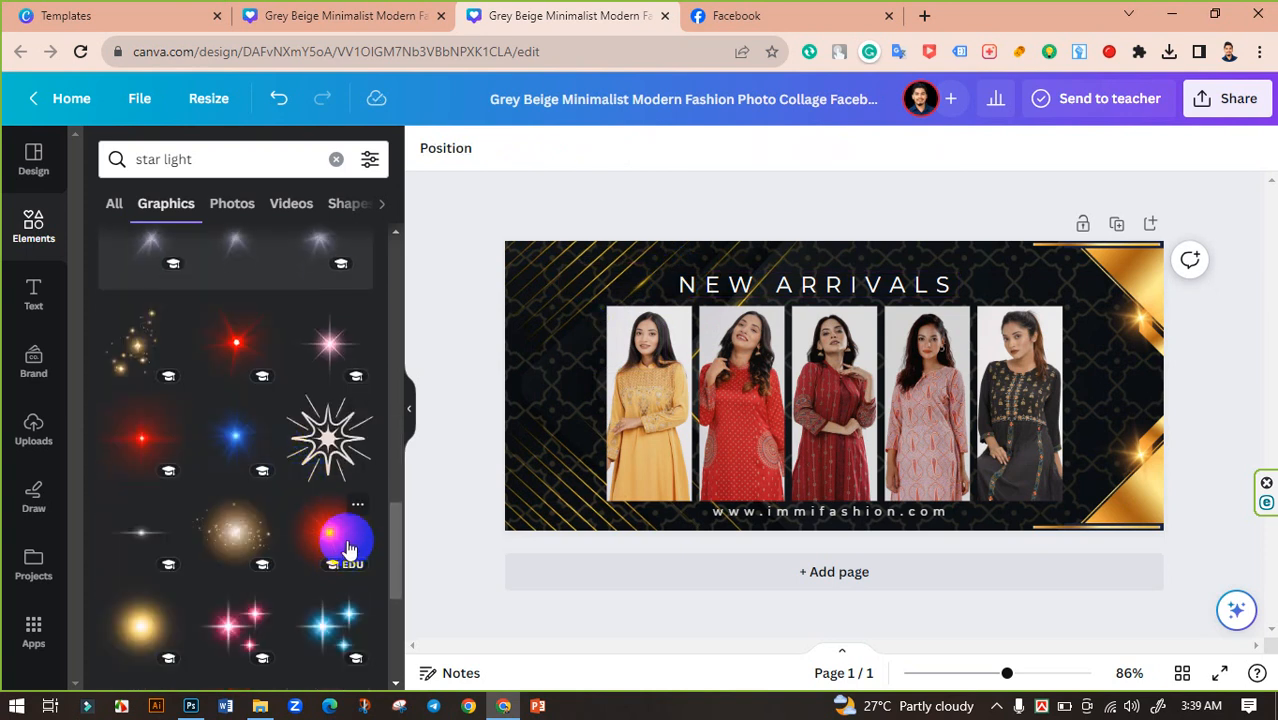
scroll(300, 525, "down", 3)
scroll(298, 528, "down", 5)
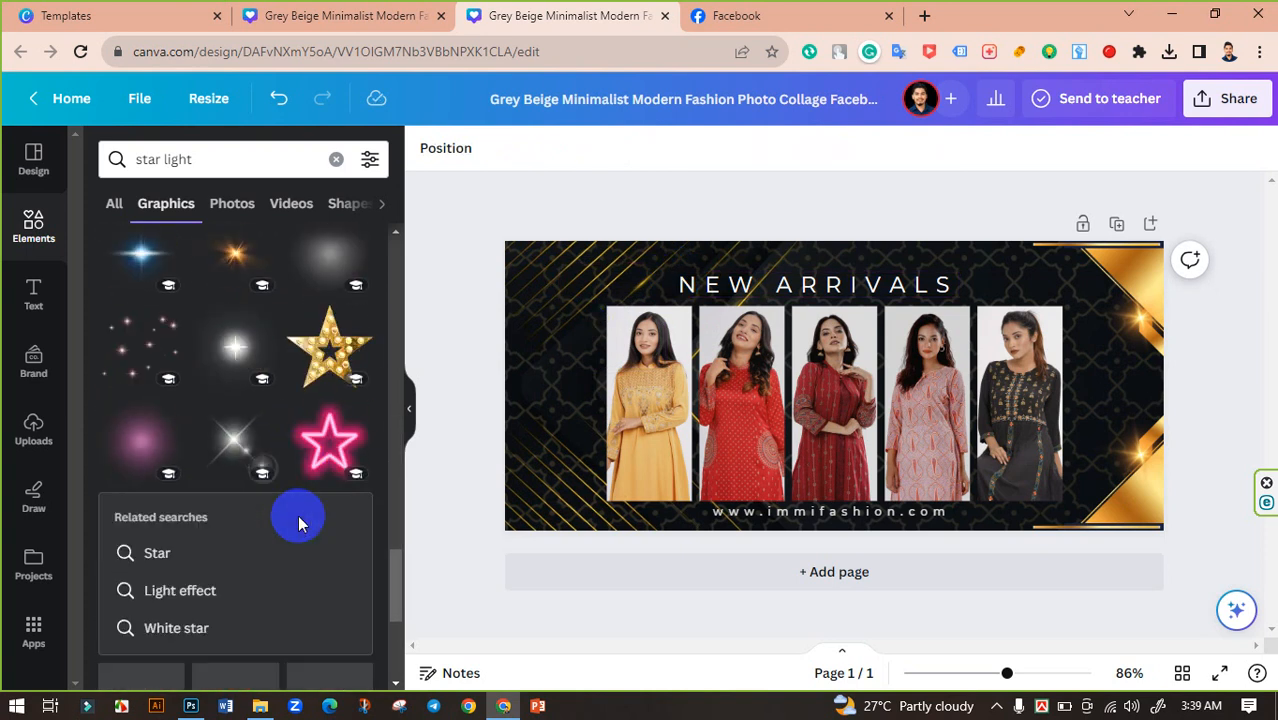
scroll(303, 516, "down", 3)
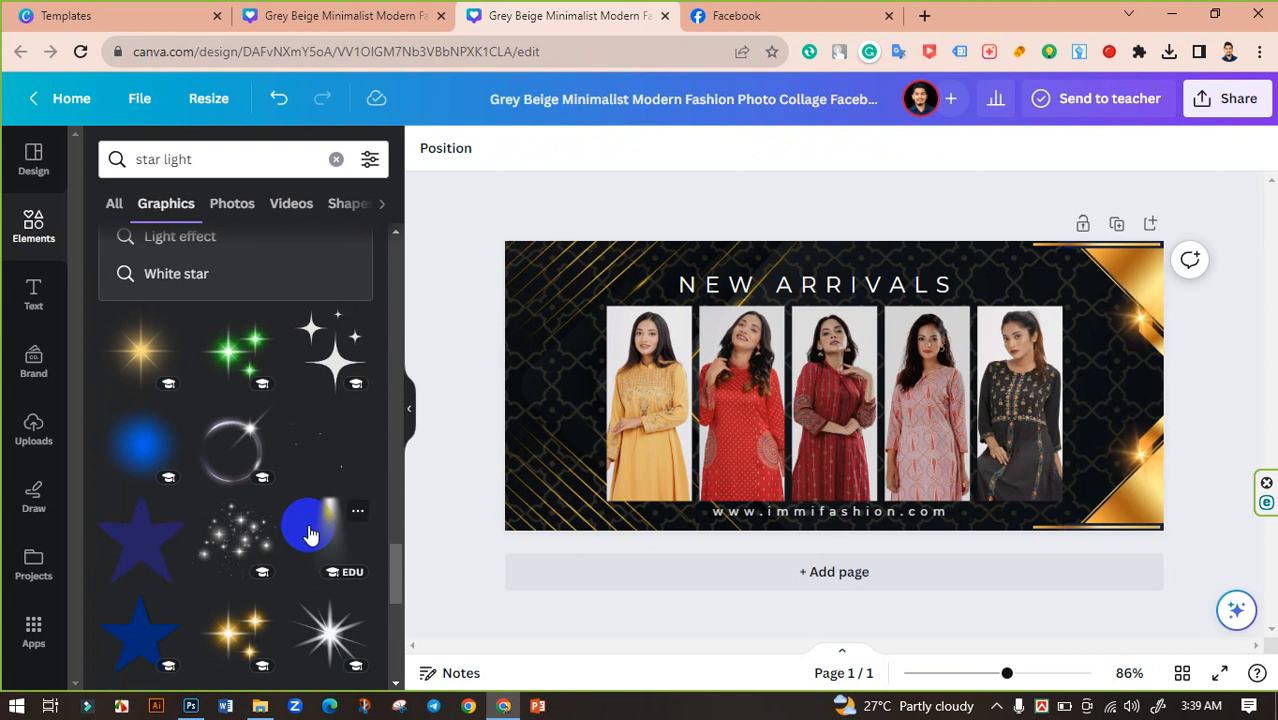
scroll(309, 535, "down", 5)
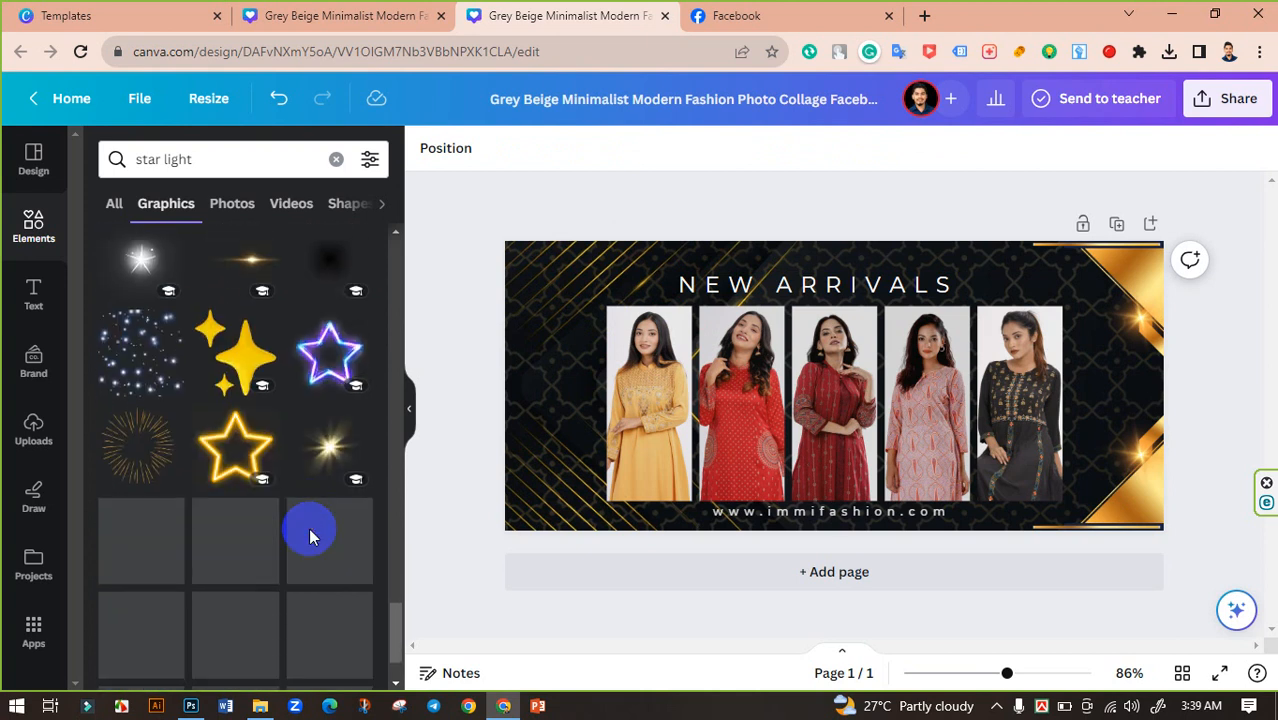
left_click(138, 458)
left_click_drag(856, 364, 1031, 253)
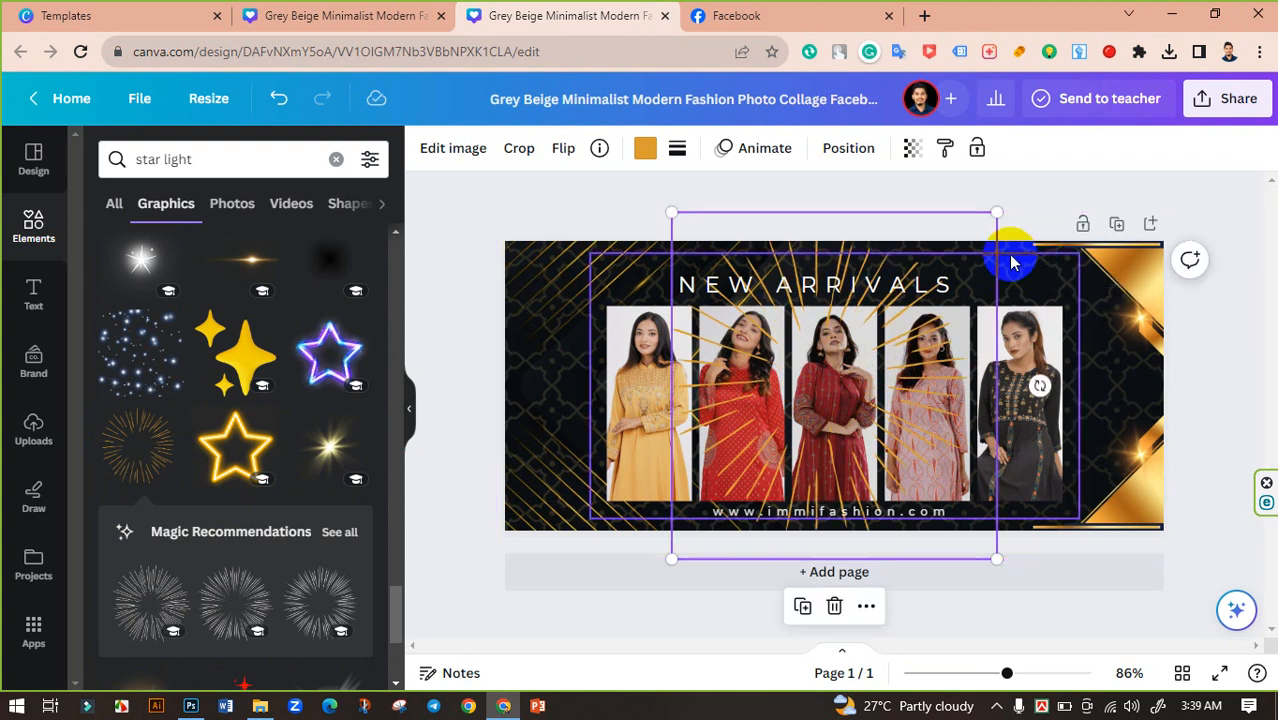
key("Delete")
- Add the diagonal gold light streak to the cover's upper-left corner, shrink it and rotate it to follow the gold lines
scroll(325, 535, "down", 4)
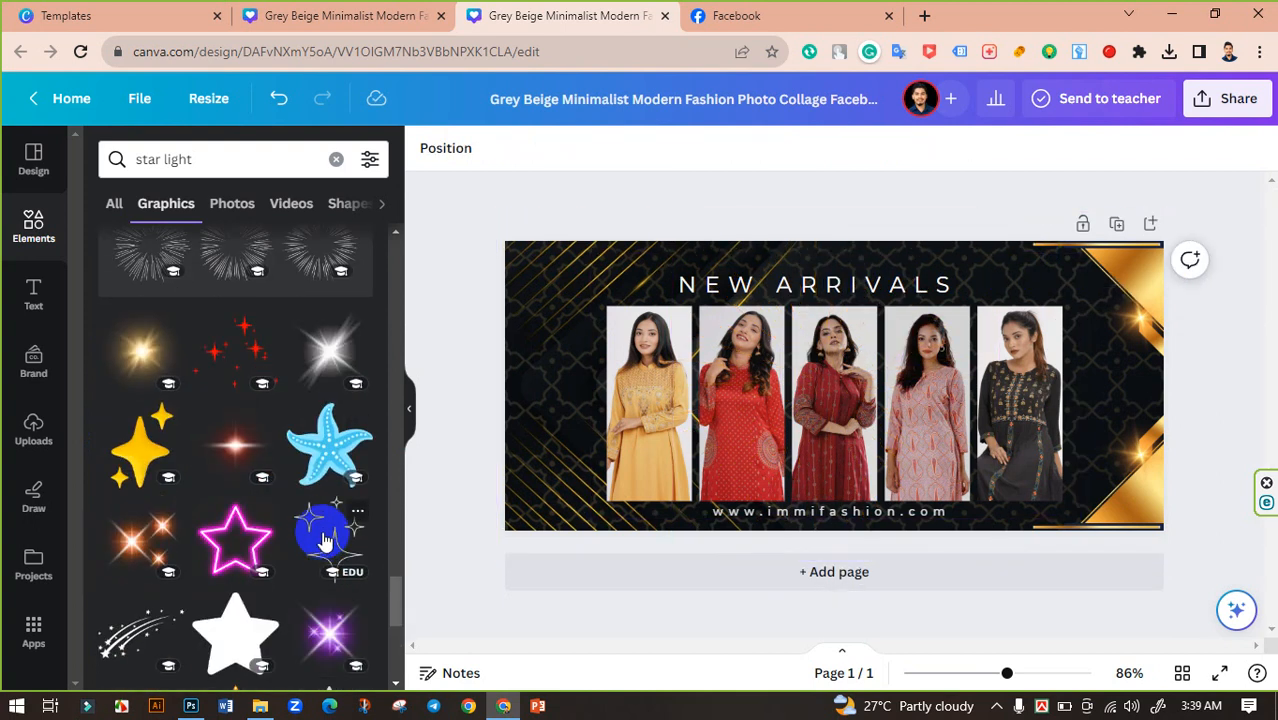
scroll(323, 540, "down", 3)
scroll(323, 540, "down", 4)
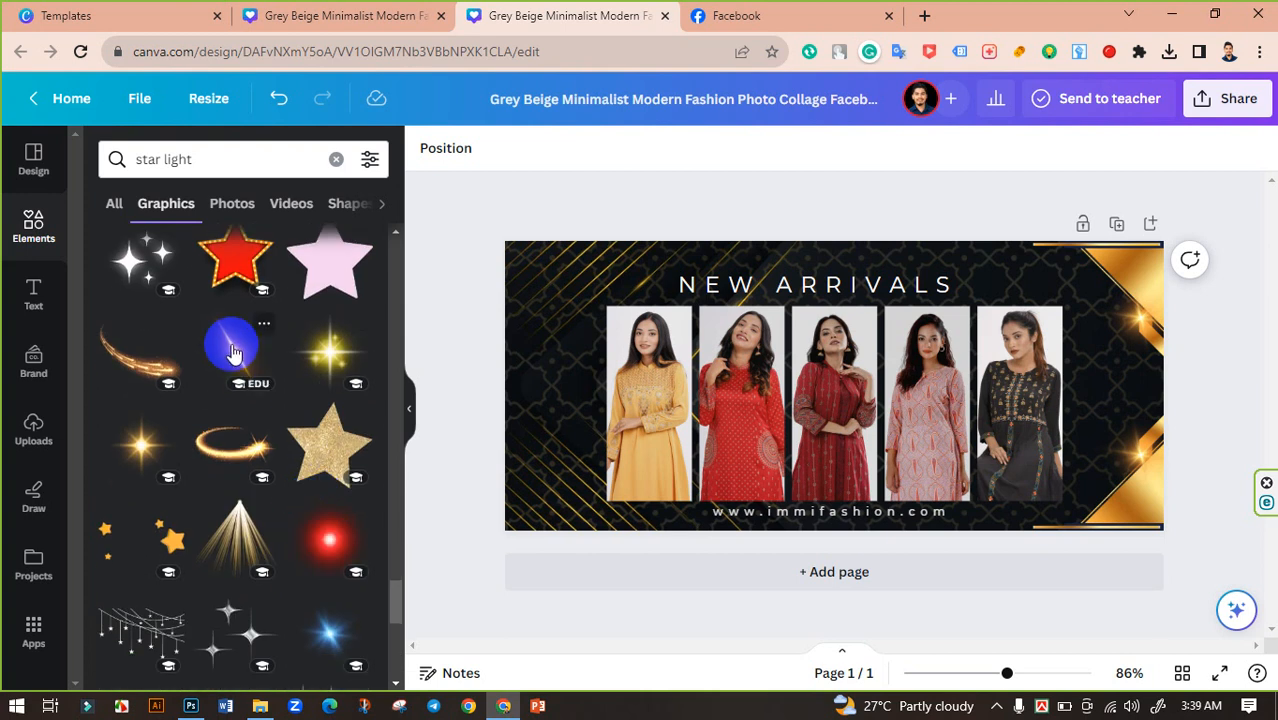
left_click(231, 352)
left_click_drag(847, 399, 630, 291)
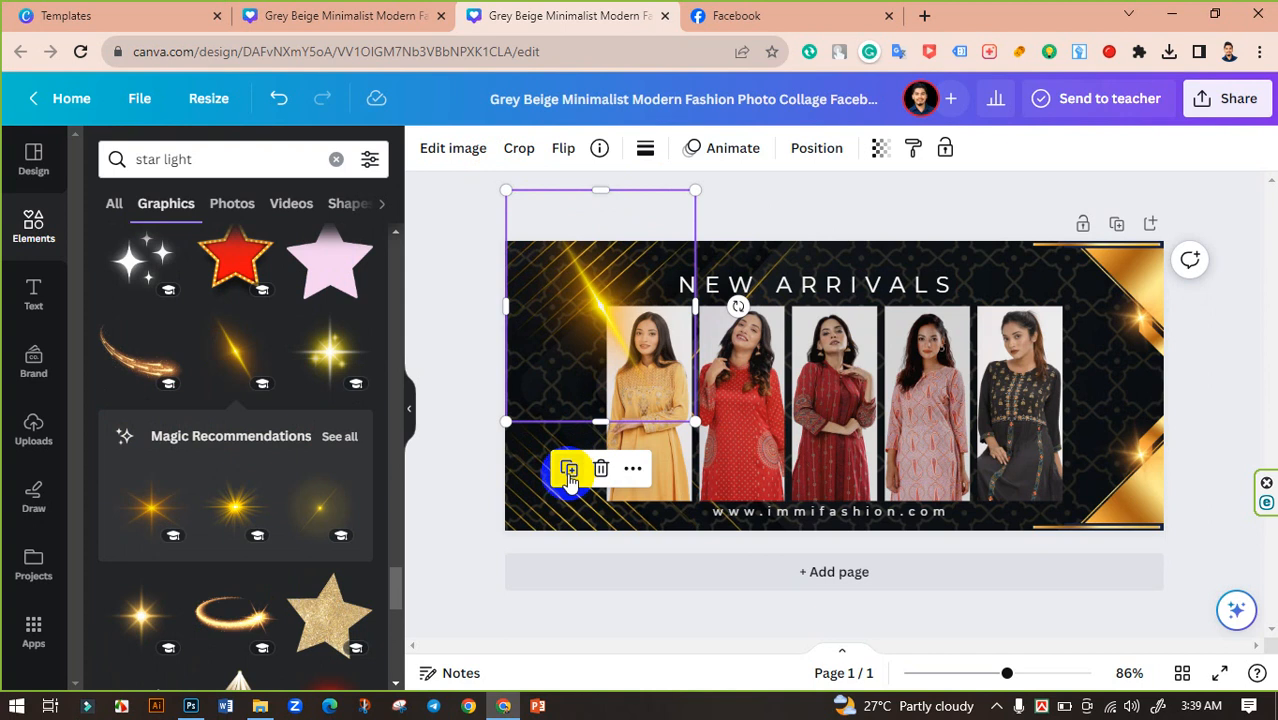
left_click(530, 465)
mouse_move(738, 306)
left_mouse_down()
mouse_move(712, 372)
mouse_move(563, 388)
mouse_move(600, 381)
left_mouse_up()
mouse_move(604, 313)
left_mouse_down()
mouse_move(602, 288)
mouse_move(624, 301)
left_mouse_up()
mouse_move(741, 366)
left_mouse_down()
mouse_move(649, 325)
mouse_move(659, 330)
left_mouse_up()
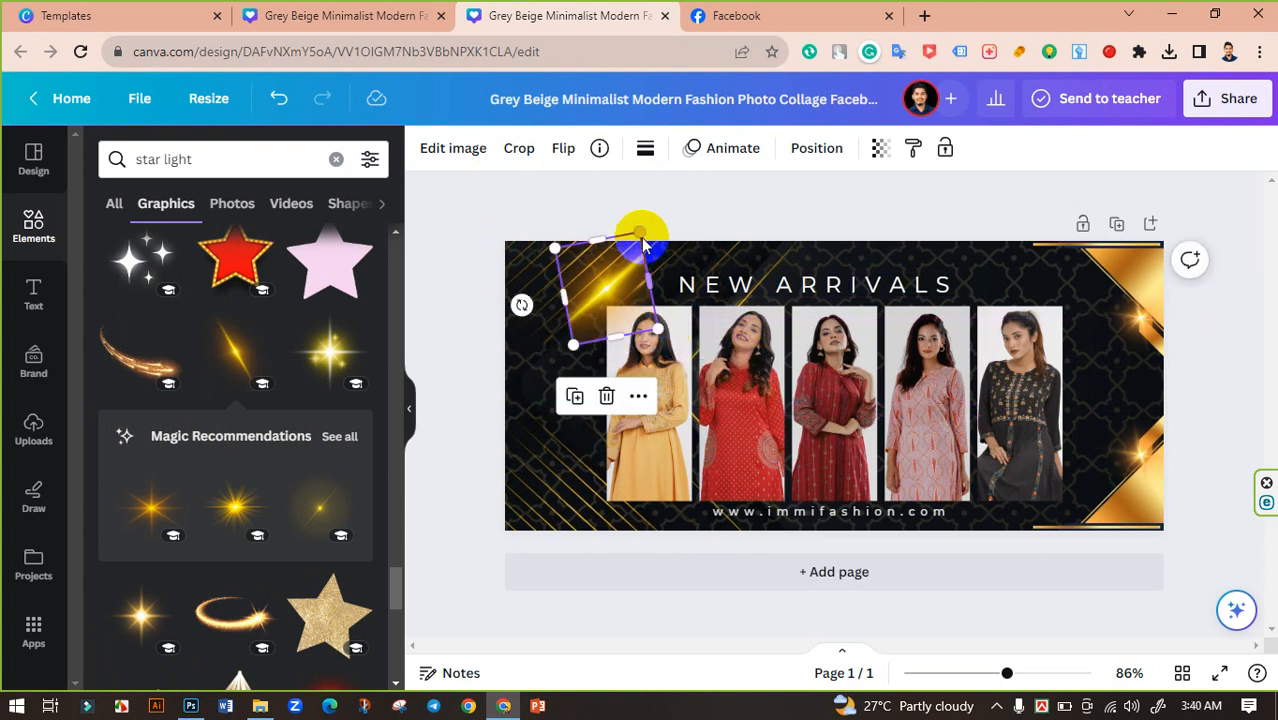
- Enlarge the gold light streak and adjust its rotation so its glow spreads beyond the cover's upper-left corner
mouse_move(643, 238)
left_mouse_down()
mouse_move(707, 194)
mouse_move(685, 223)
left_mouse_up()
mouse_move(684, 277)
left_mouse_down()
mouse_move(770, 240)
mouse_move(750, 241)
left_mouse_up()
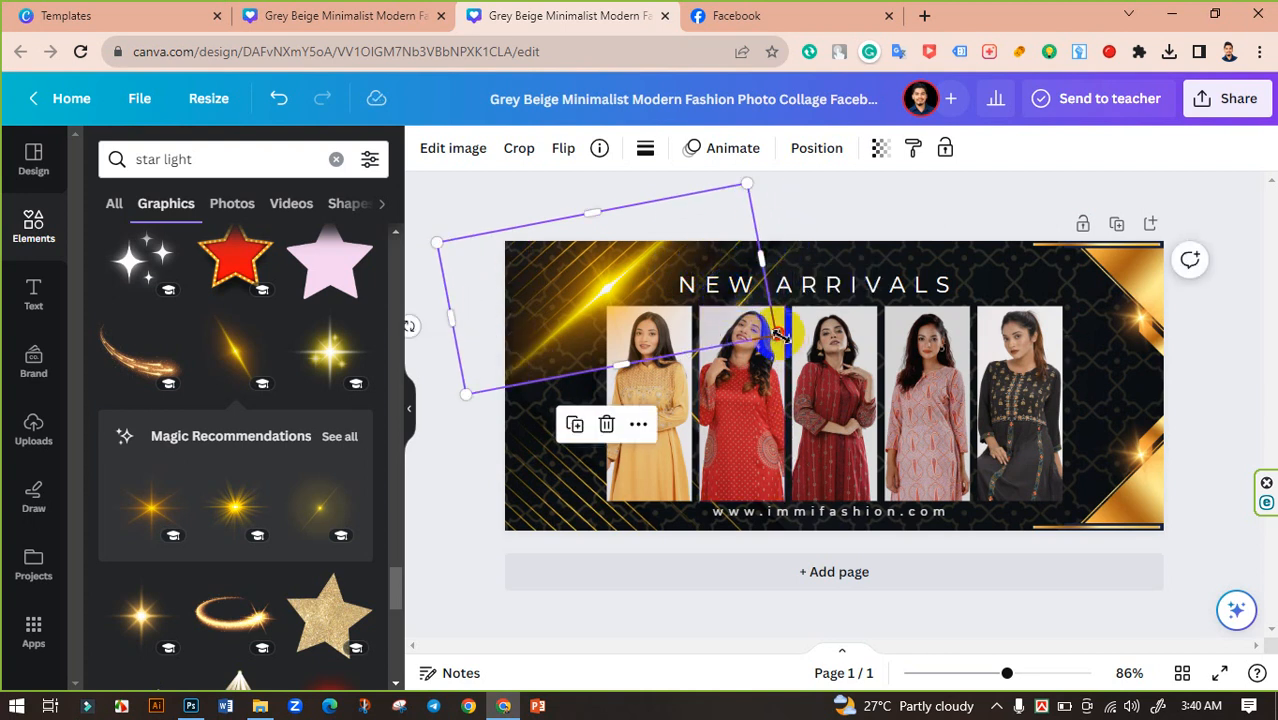
mouse_move(780, 335)
left_mouse_down()
mouse_move(740, 338)
mouse_move(695, 312)
mouse_move(706, 316)
left_mouse_up()
left_click(745, 193)
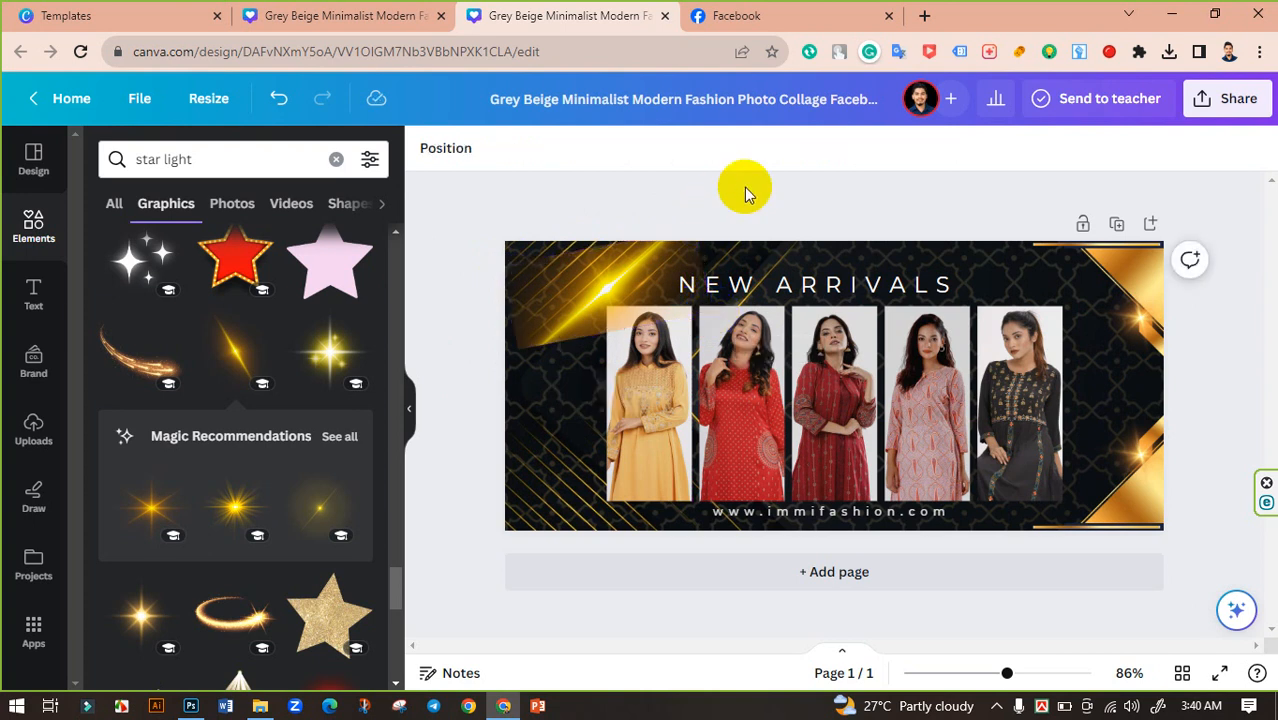
left_click(622, 280)
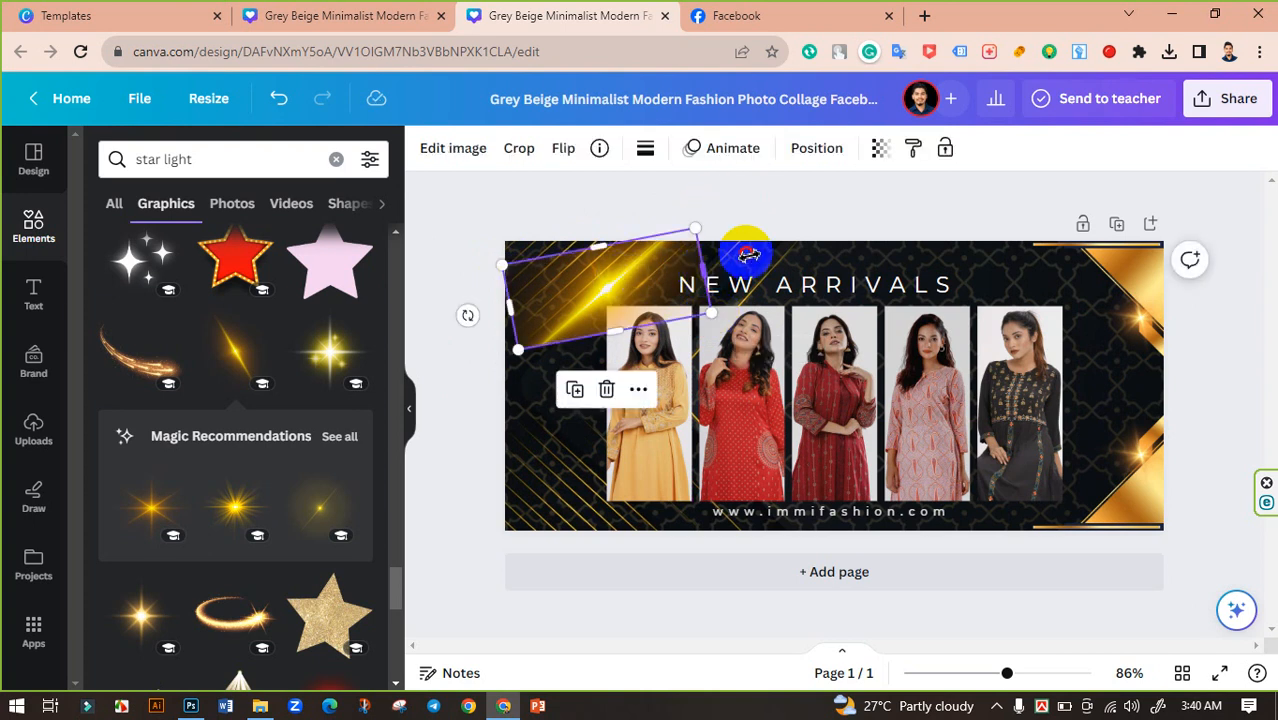
mouse_move(748, 255)
left_mouse_down()
mouse_move(776, 226)
mouse_move(590, 333)
left_mouse_up()
left_click_drag(614, 333, 627, 402)
left_click(444, 497)
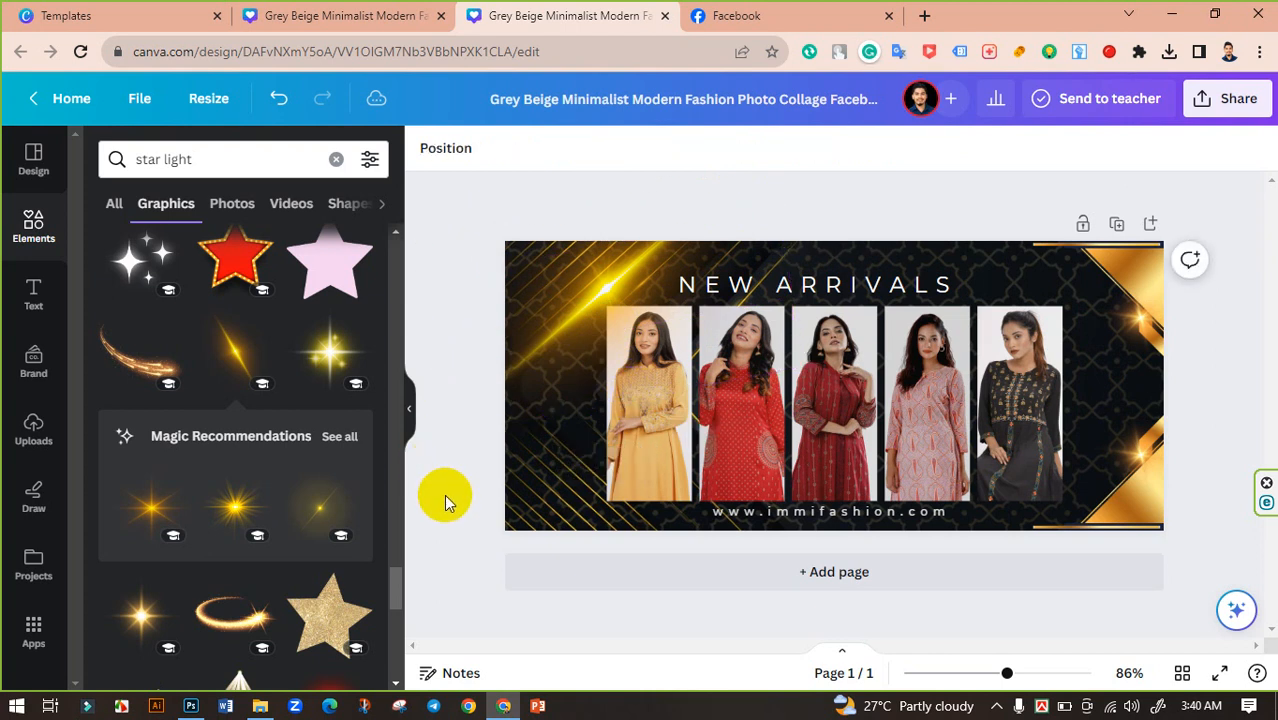
- Try adjusting the transparency of the gold light streak, and delete the streak from the cover
left_click(606, 292)
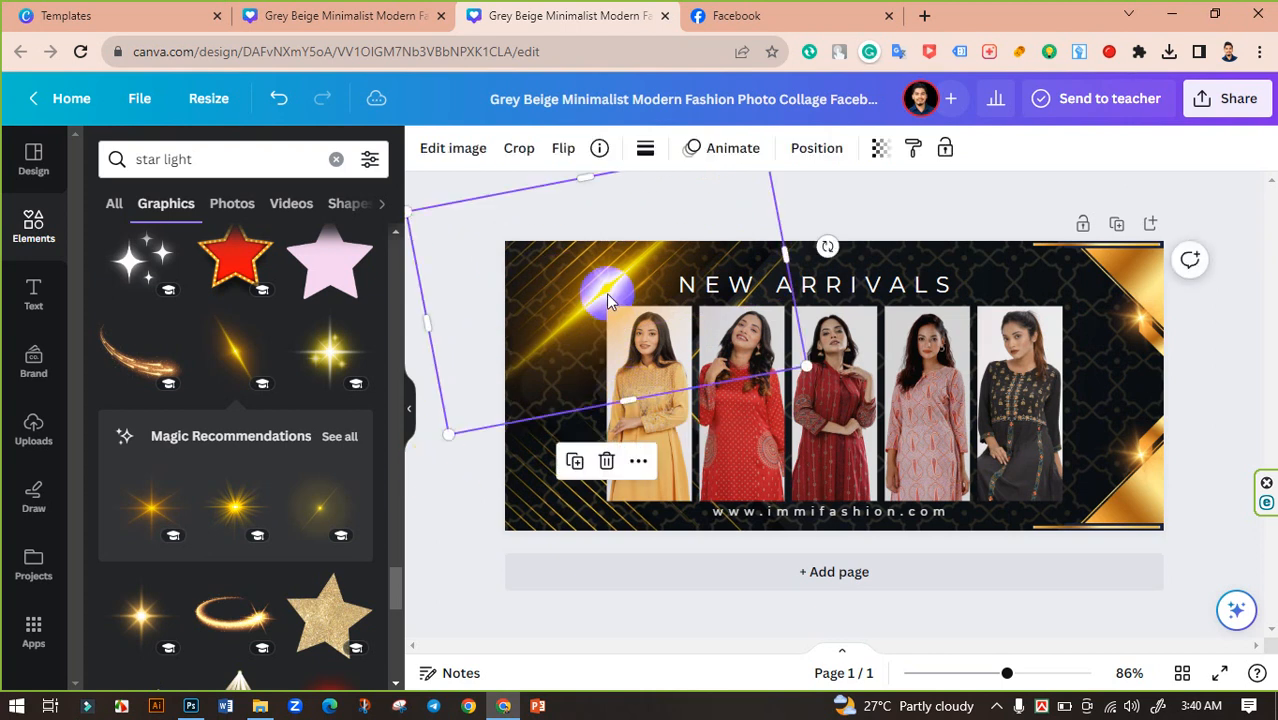
left_click(879, 148)
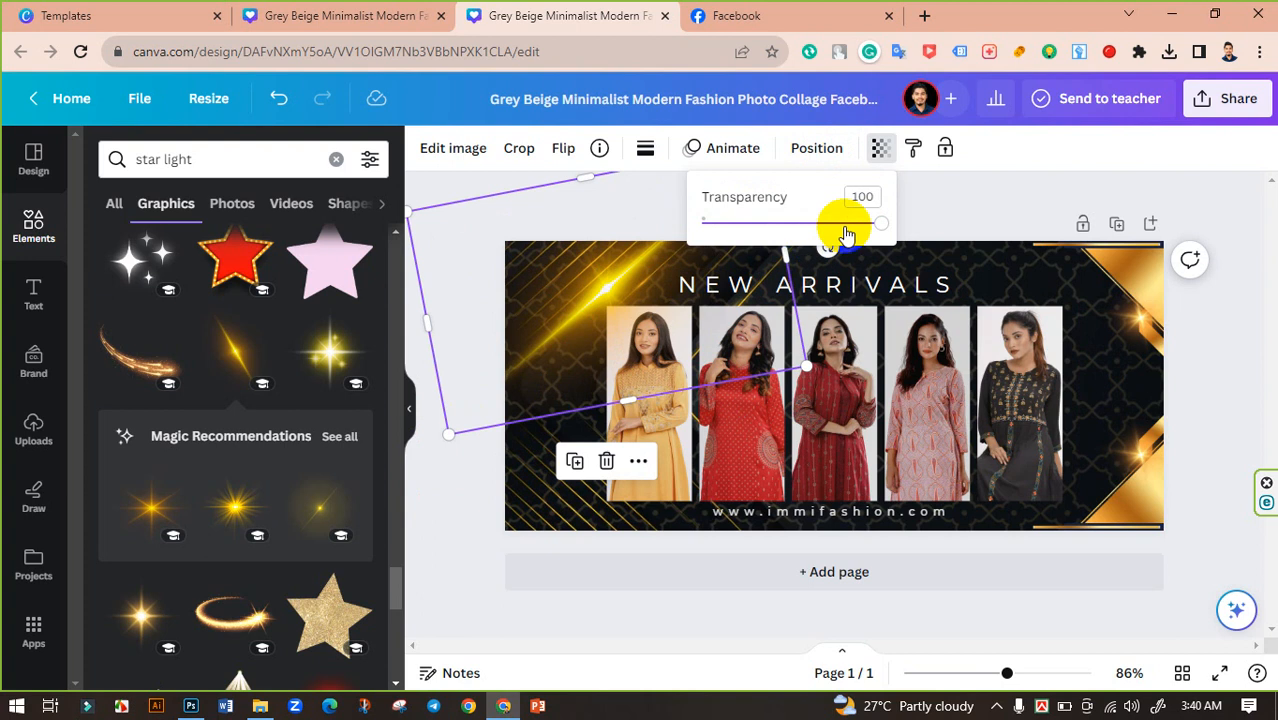
left_click_drag(839, 223, 950, 182)
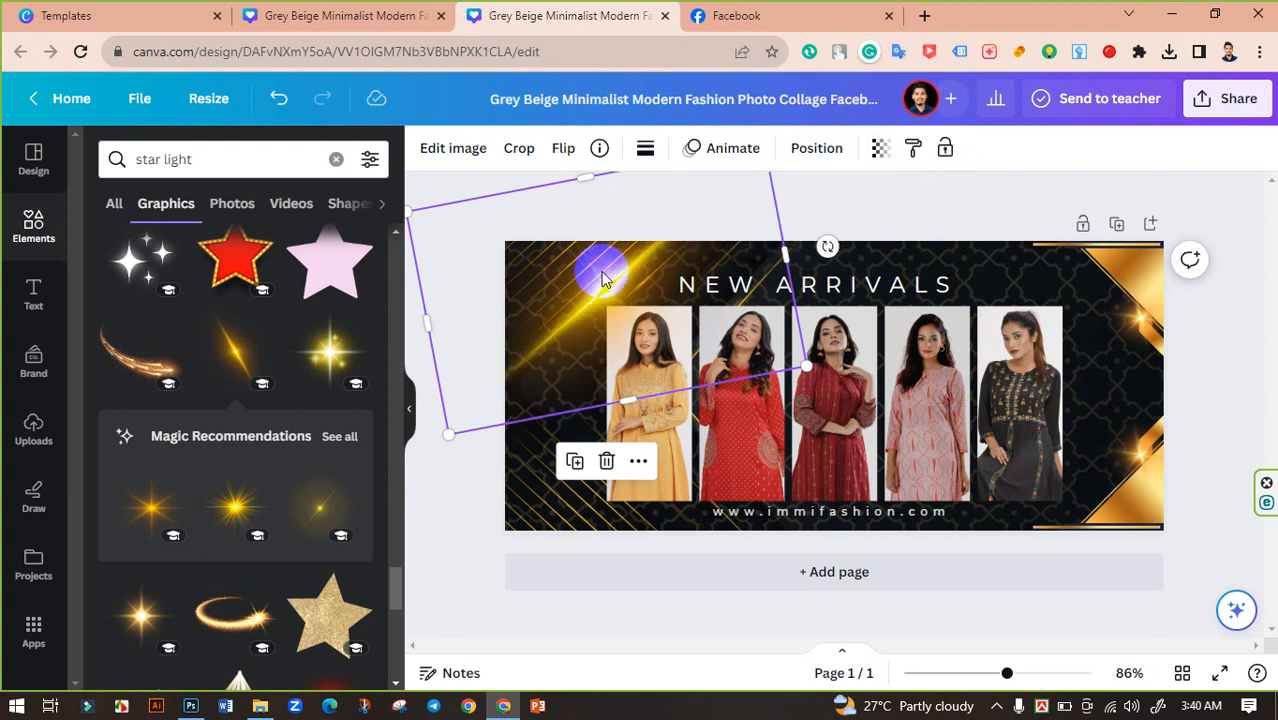
key("Delete")
- Look through the remaining star light graphics and search the graphics for "golden"
scroll(330, 505, "down", 3)
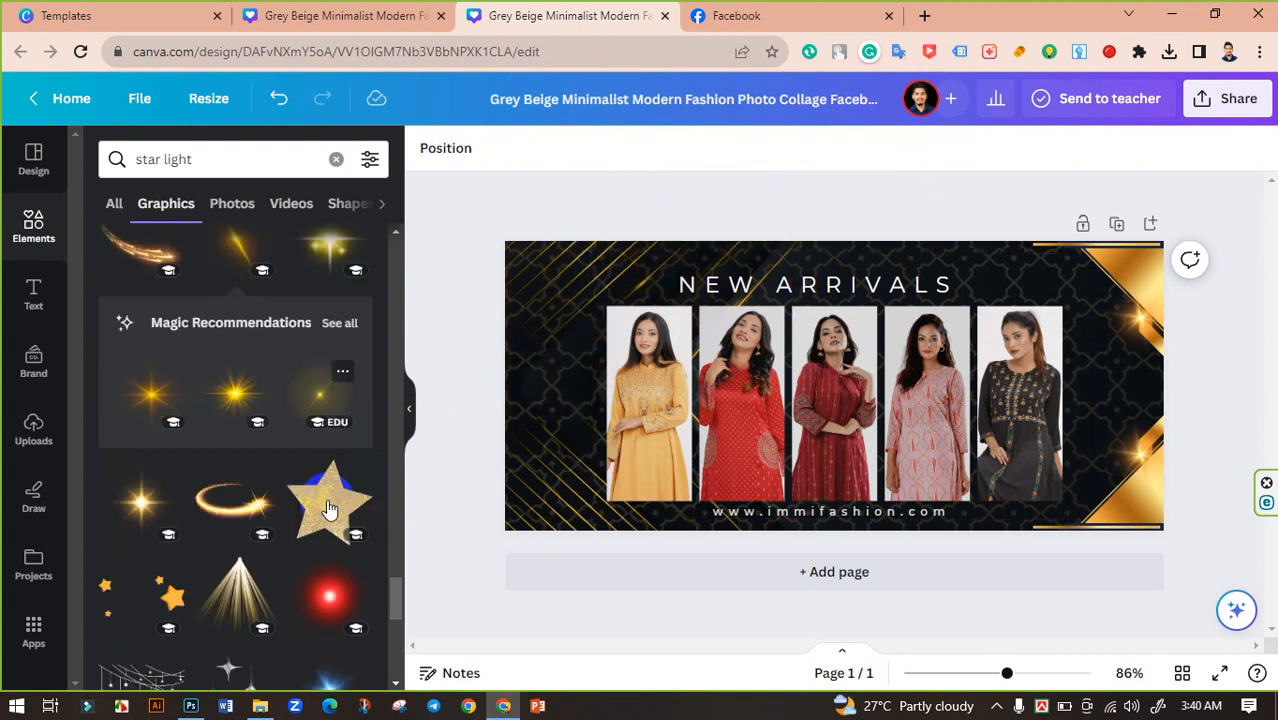
scroll(330, 500, "down", 4)
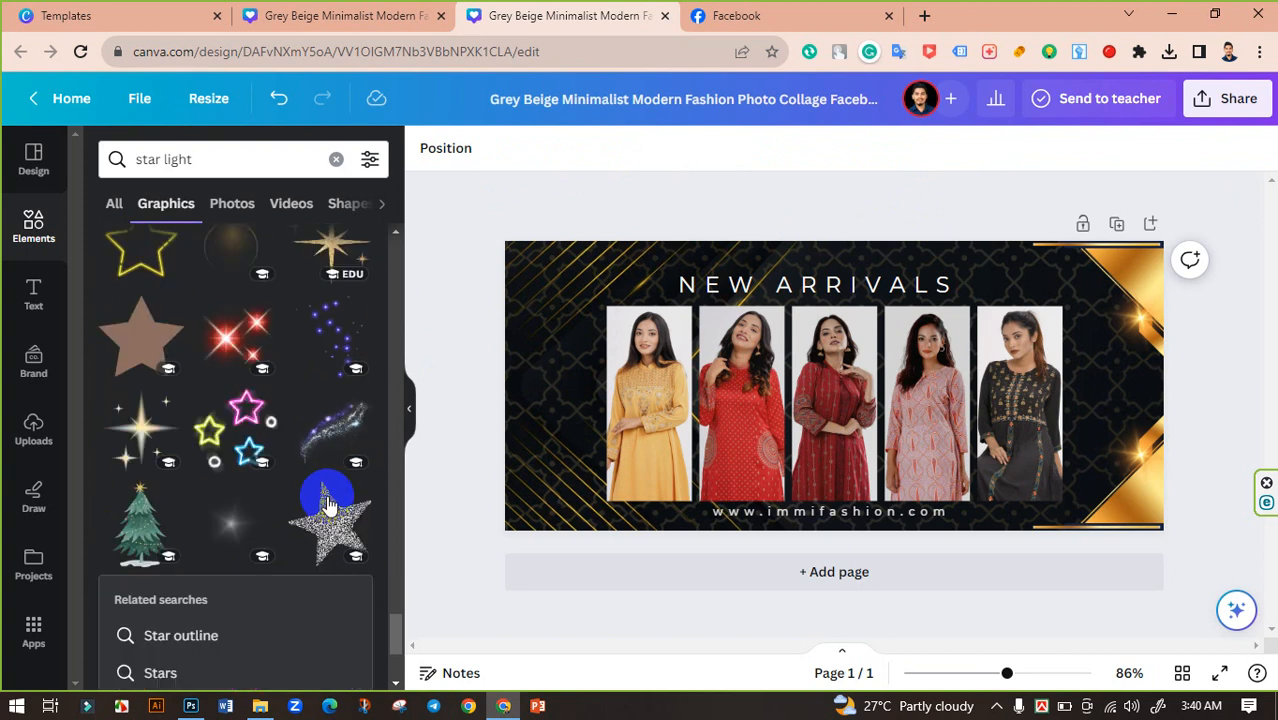
scroll(330, 505, "down", 6)
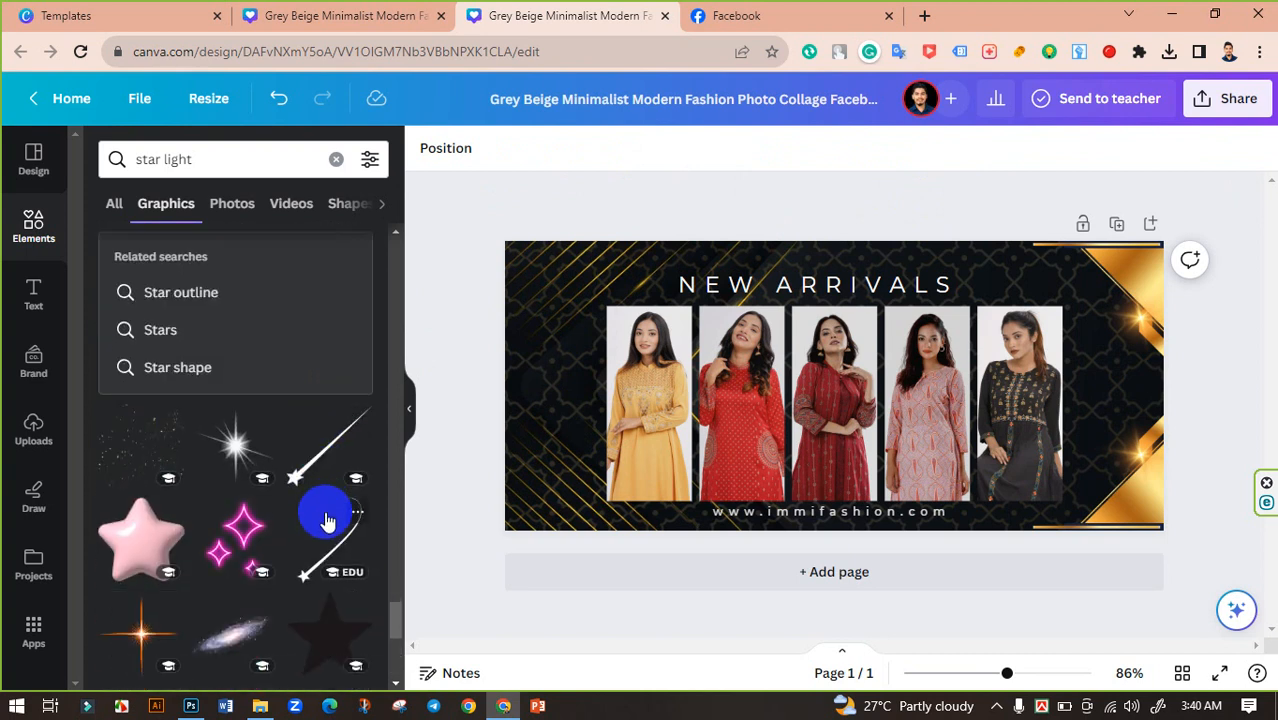
scroll(290, 510, "down", 1)
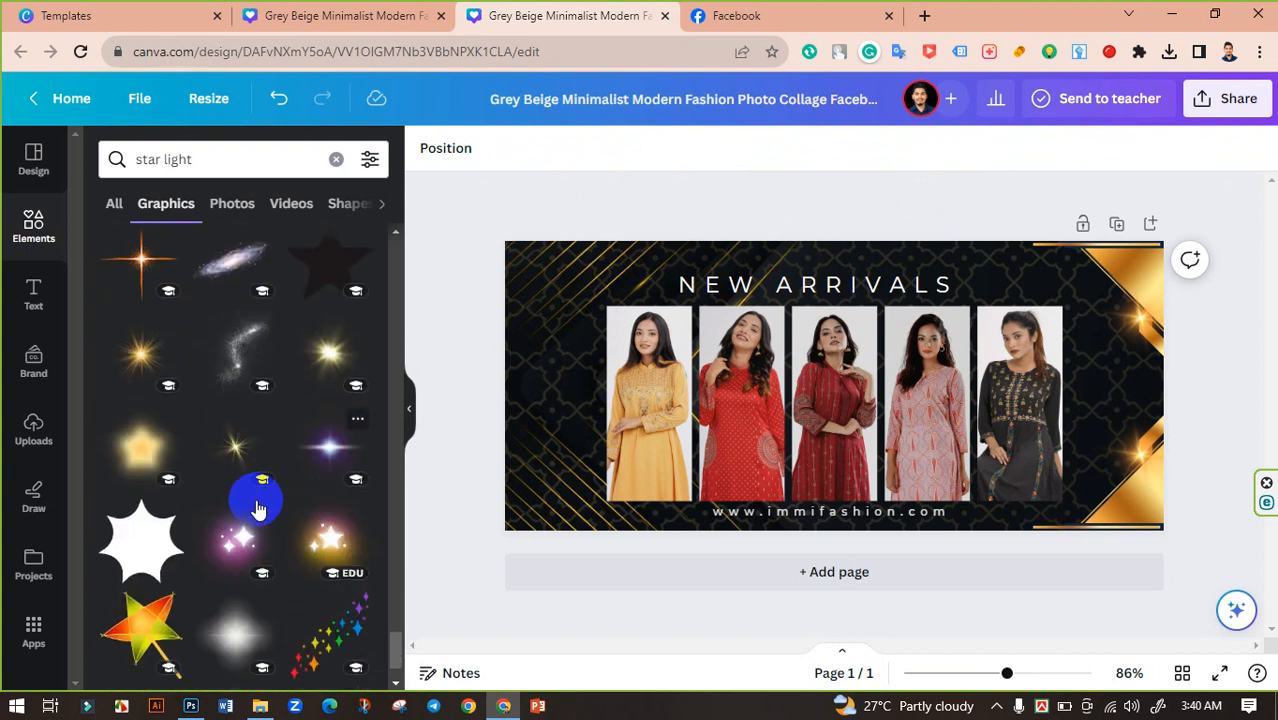
left_click(228, 159)
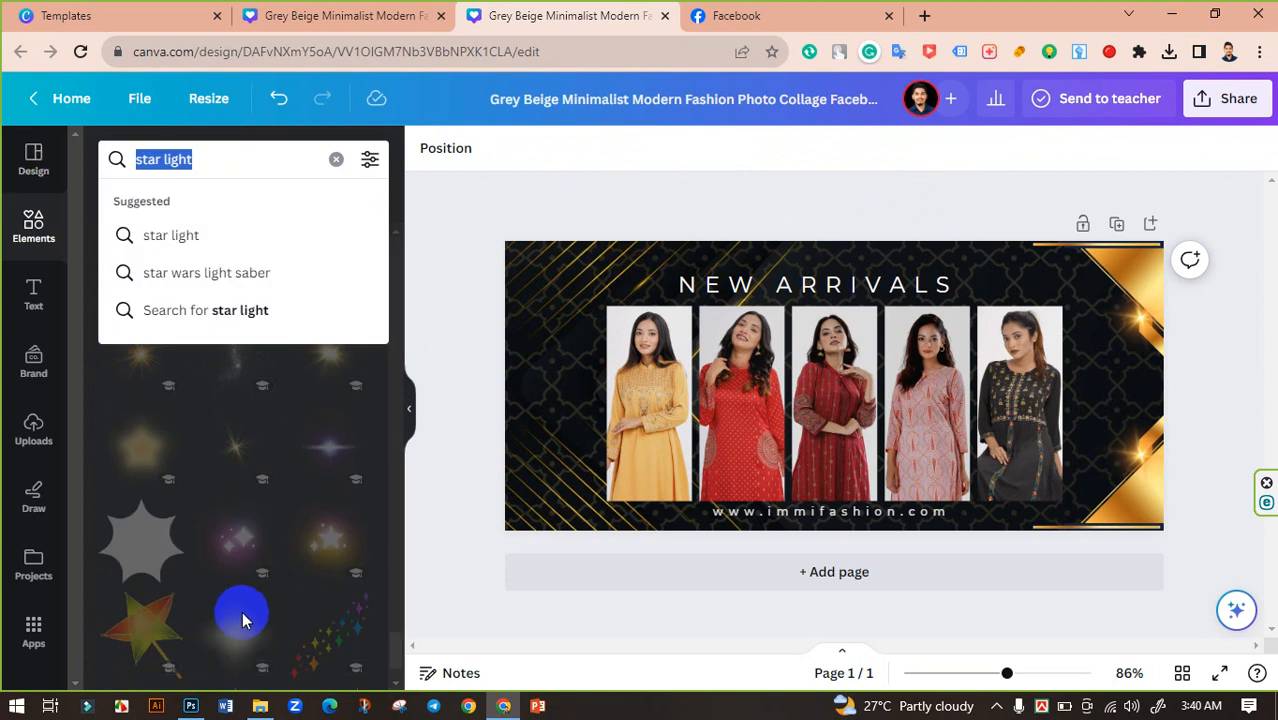
key("BackSpace")
type("golden")
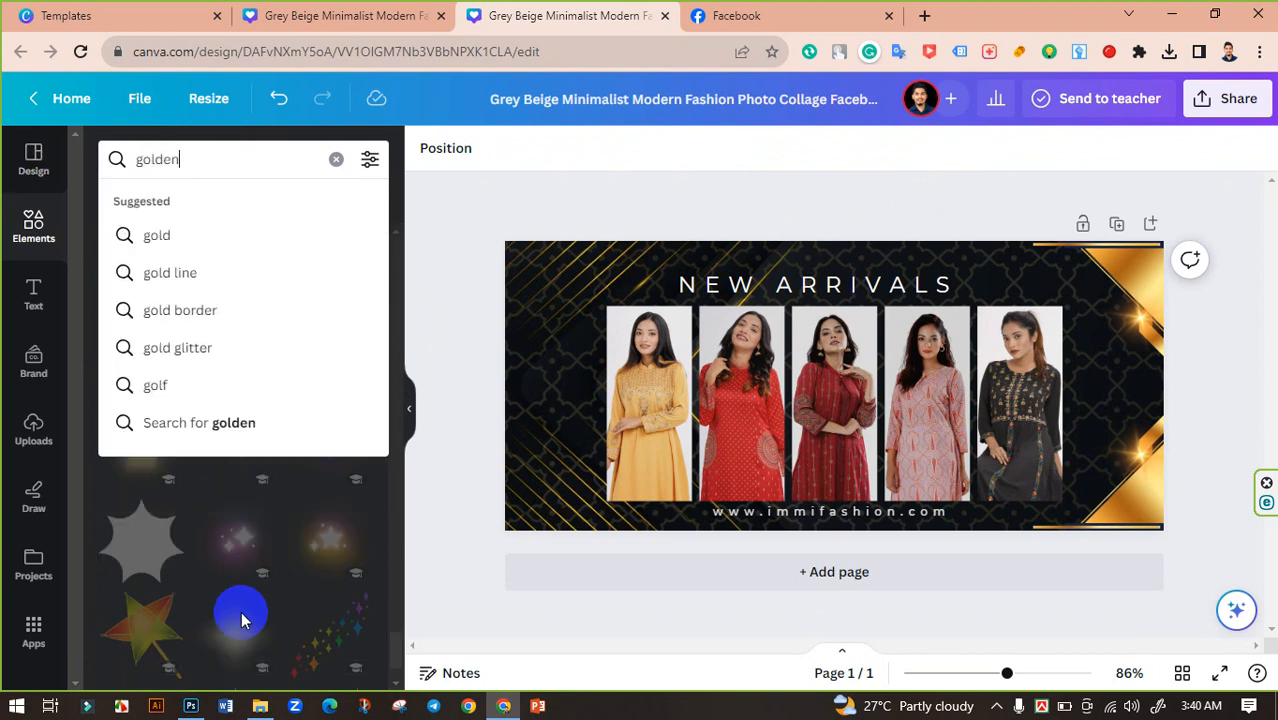
key("Return")
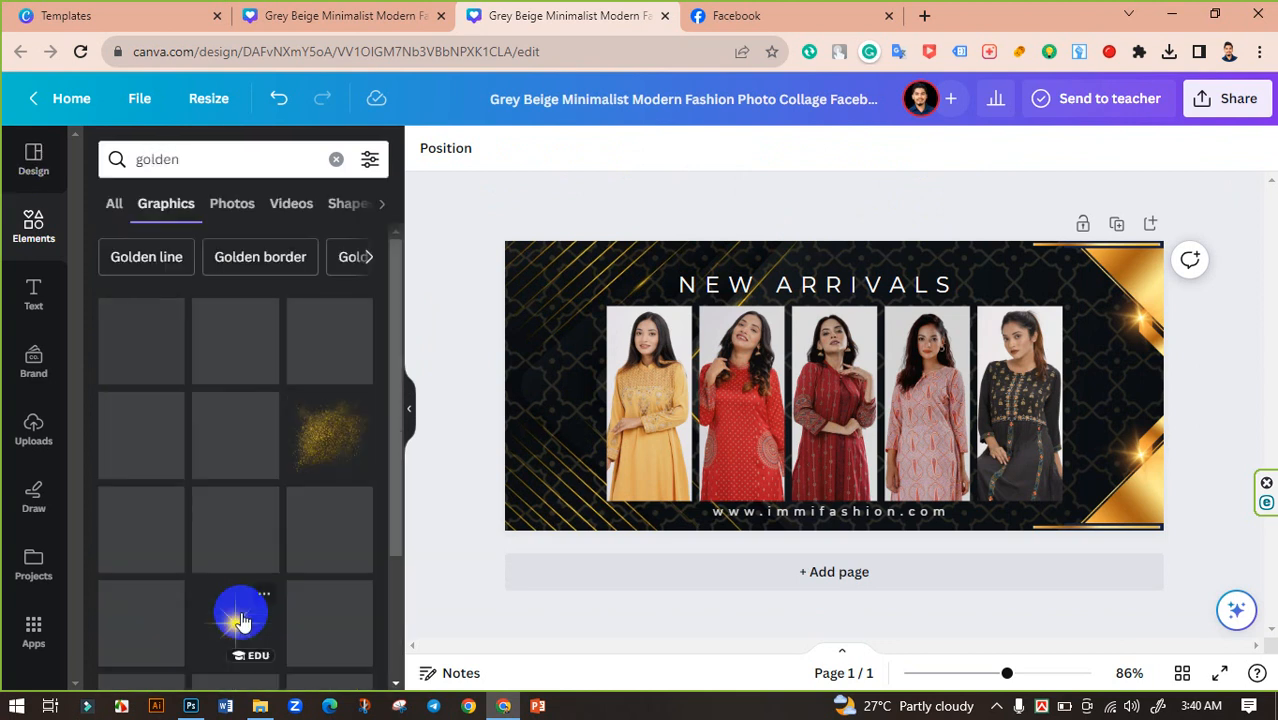
- Try the curved gold glitter strands on the cover's upper-right corner and remove them
scroll(257, 478, "down", 2)
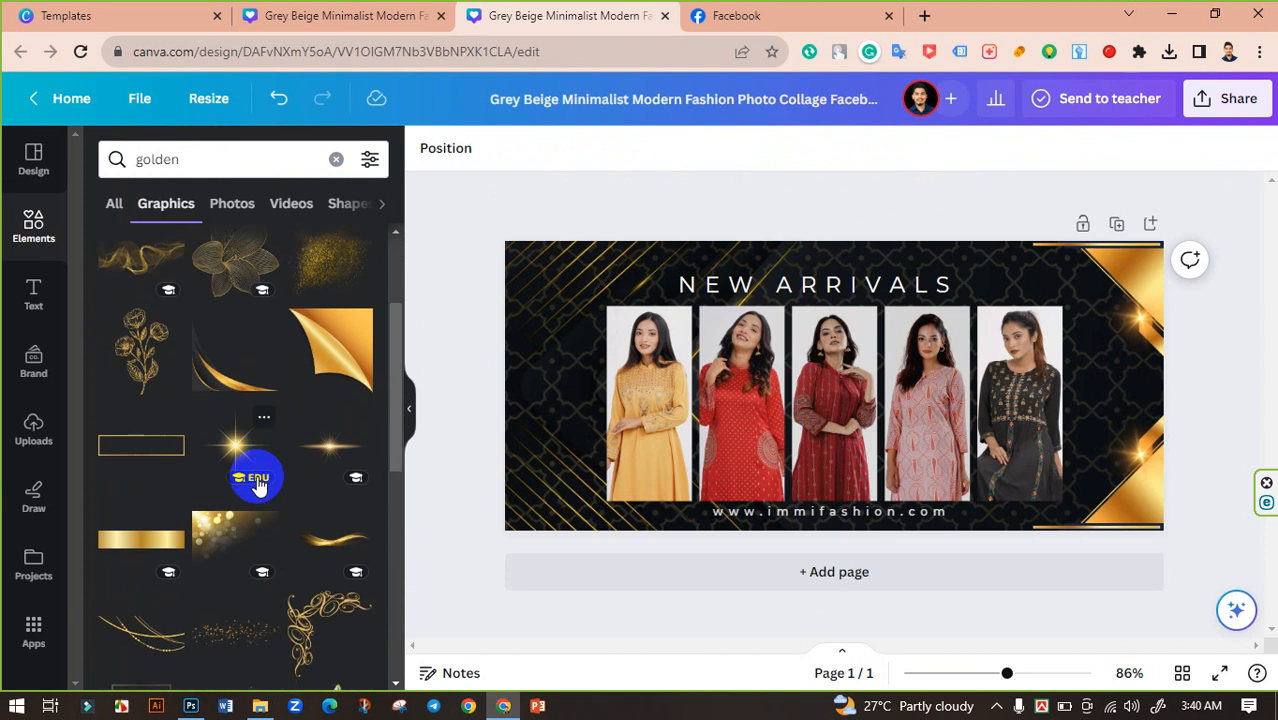
scroll(257, 478, "down", 6)
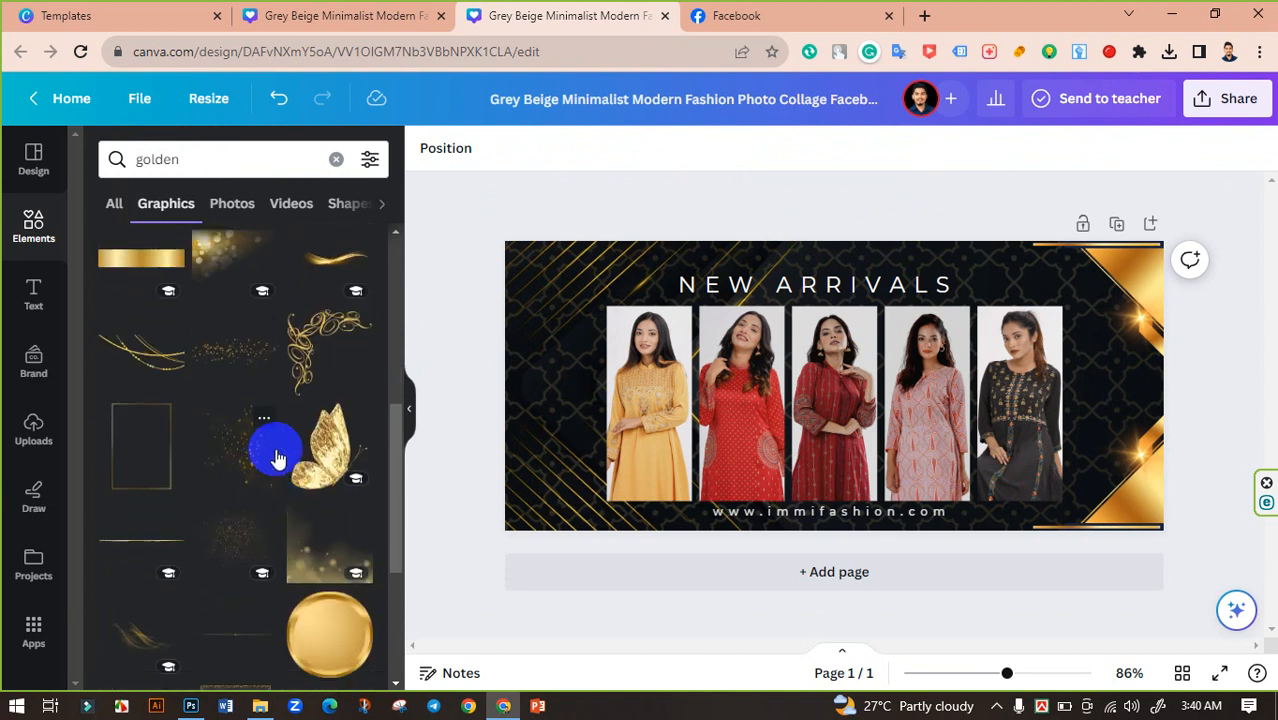
scroll(265, 445, "down", 2)
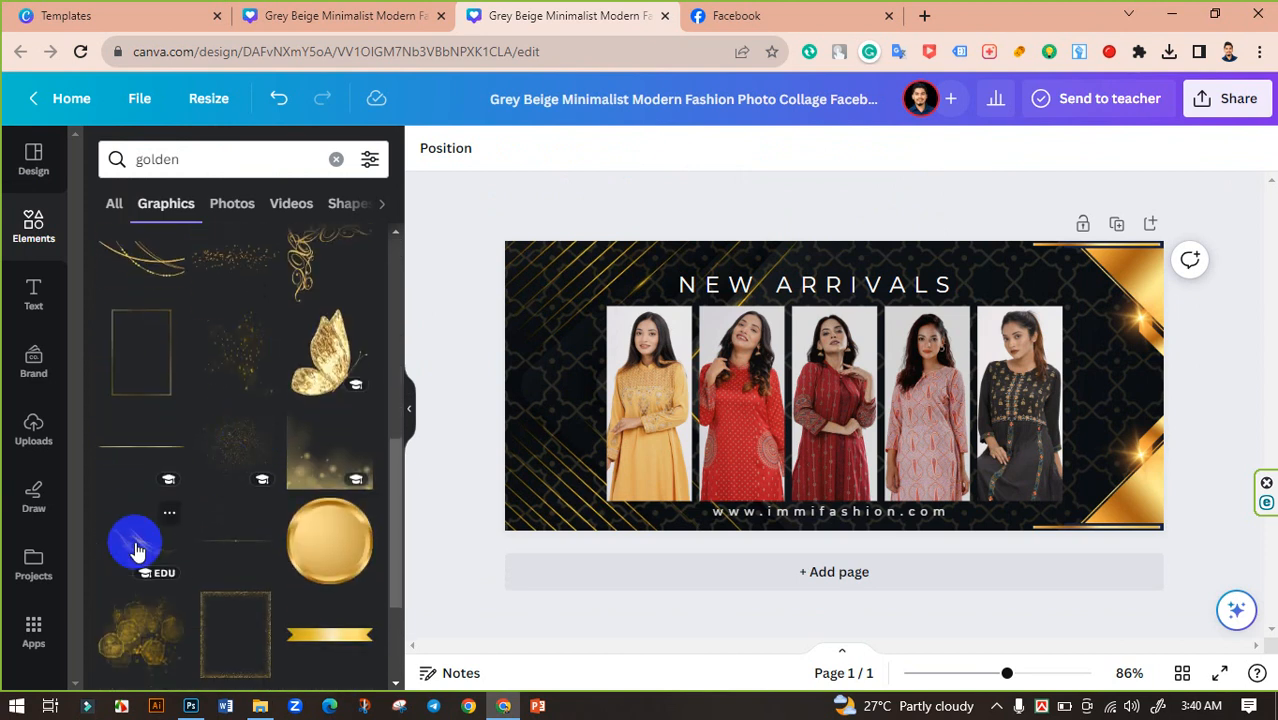
left_click(155, 541)
left_click_drag(845, 410, 1154, 288)
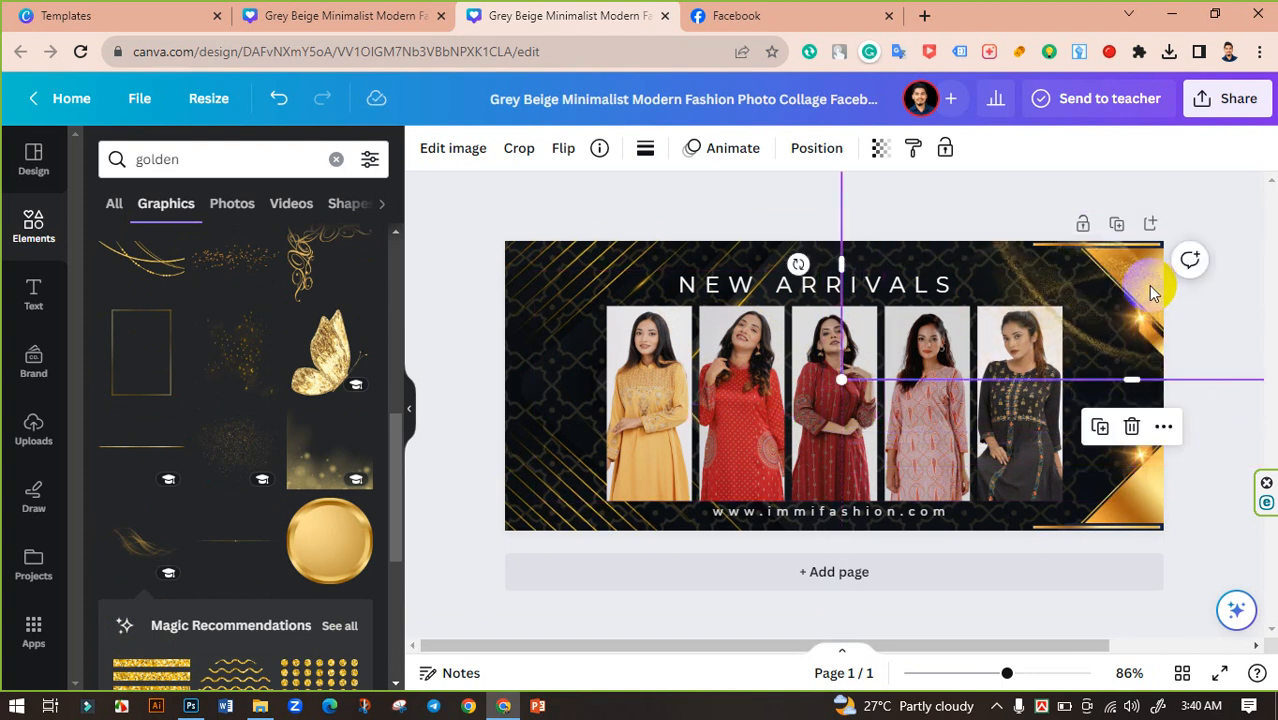
- Try the circular gold glitter swirl near the leftmost dress photo and delete it
scroll(262, 408, "down", 3)
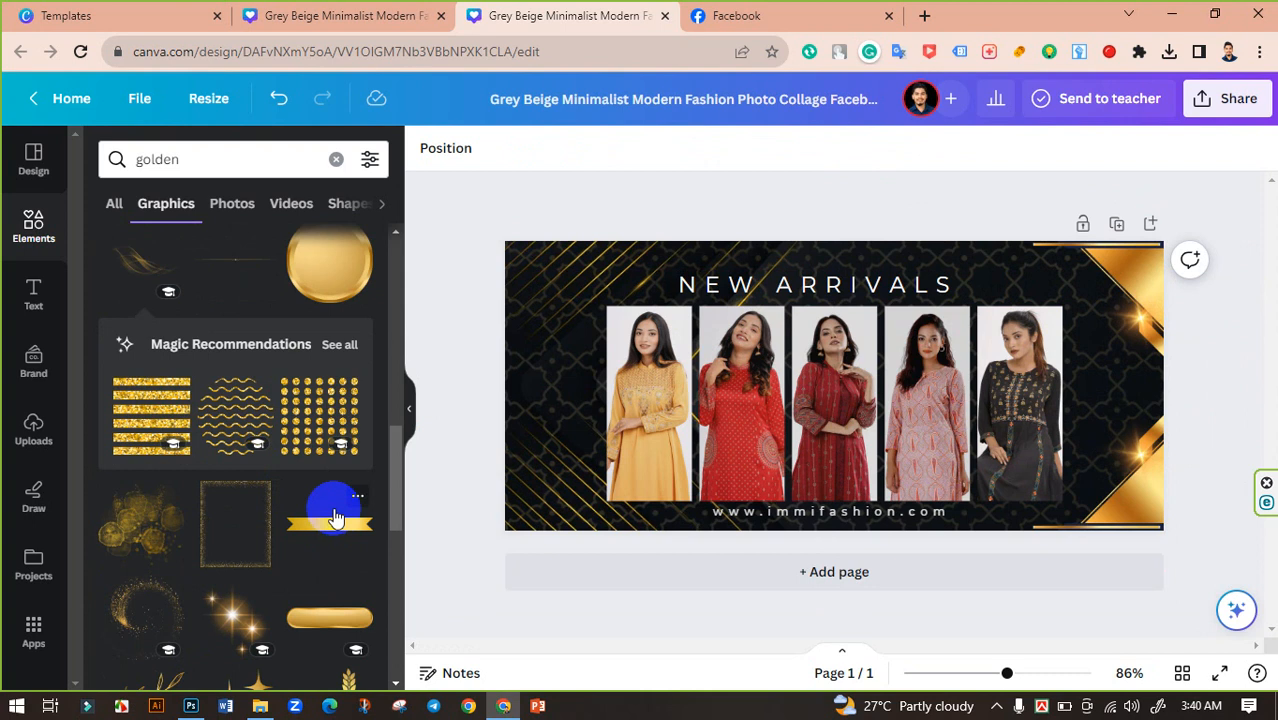
scroll(335, 515, "down", 3)
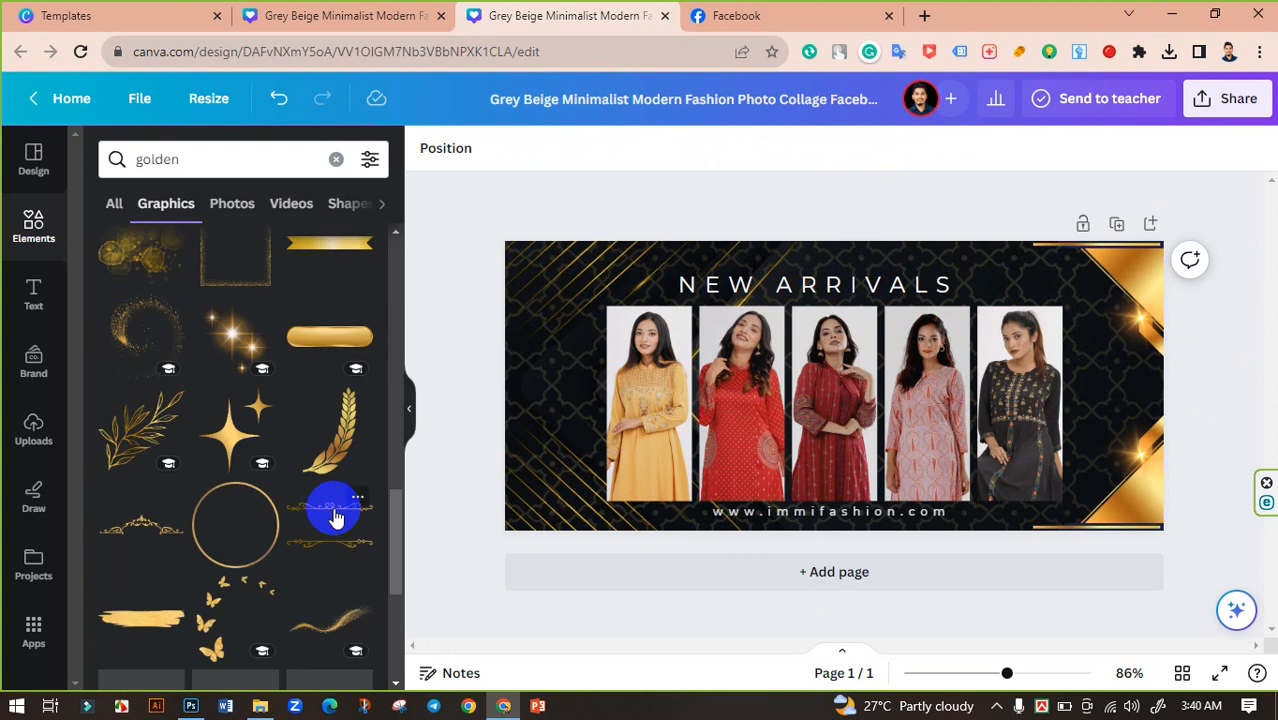
left_click(145, 327)
left_click_drag(906, 327, 668, 290)
key("Delete")
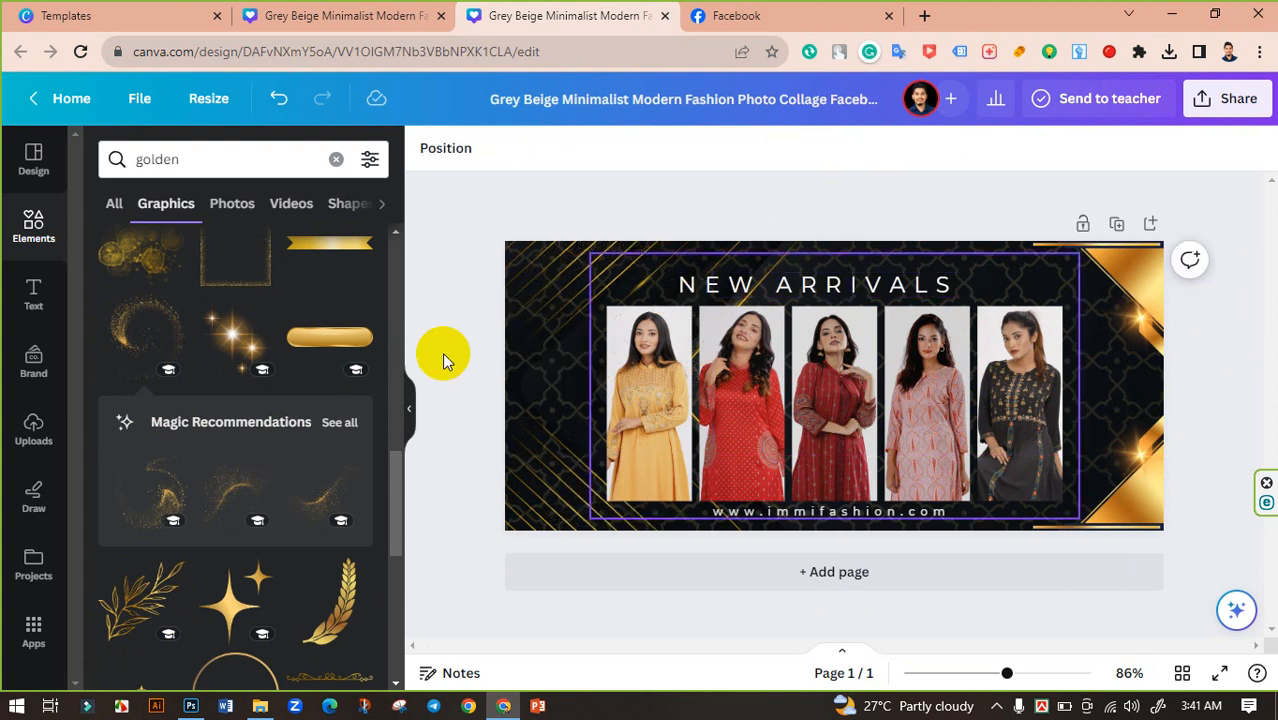
- Add the gold sparkle wave across the dress photos, shrink it slightly and rotate it clockwise
scroll(234, 405, "down", 4)
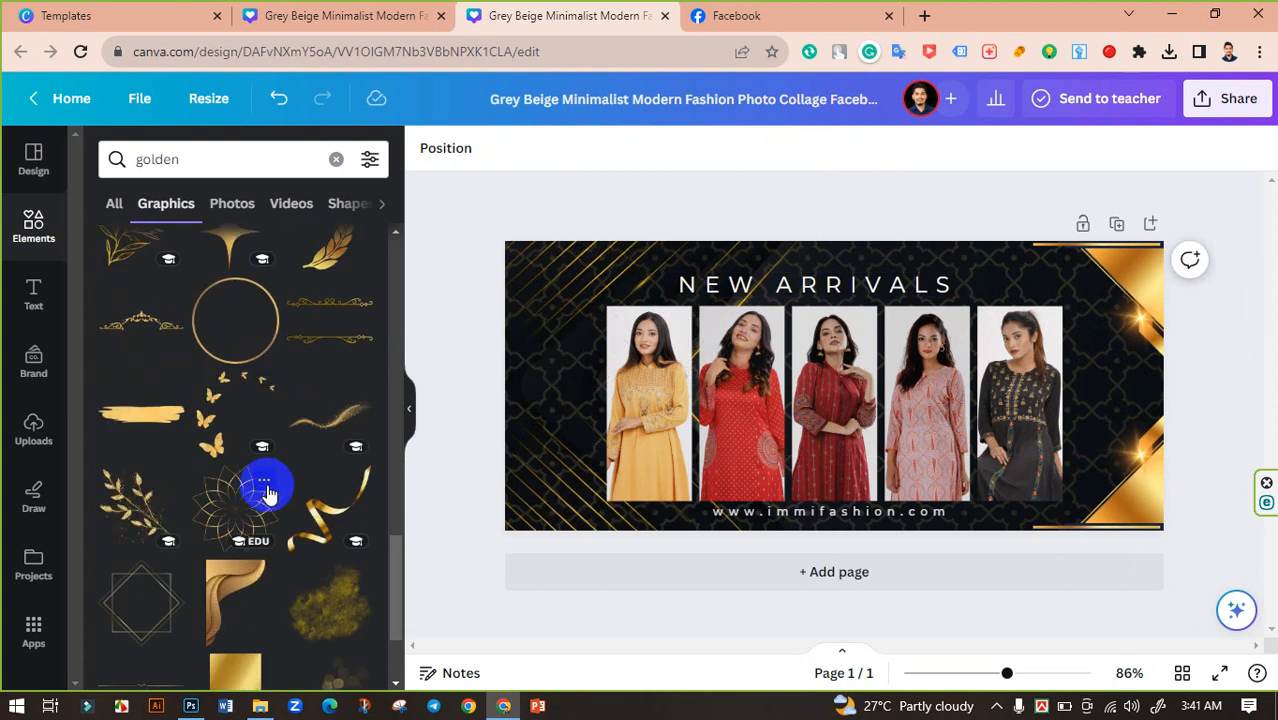
left_click(322, 420)
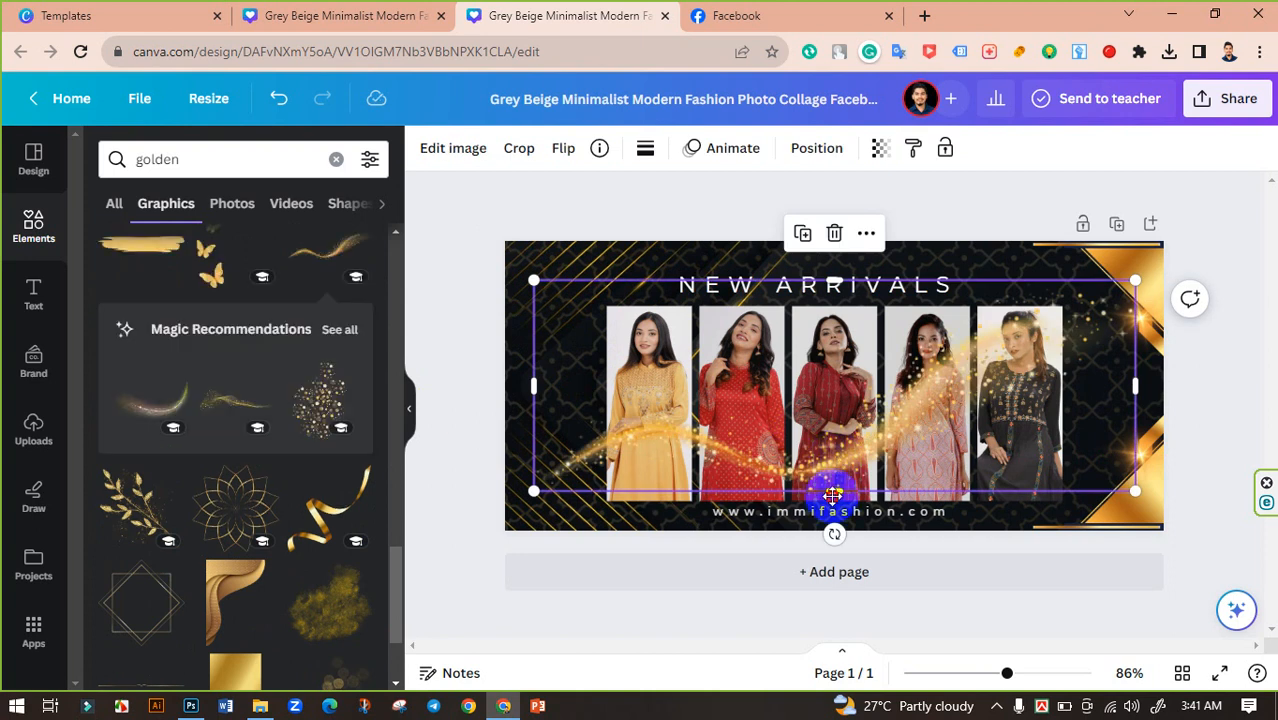
mouse_move(836, 463)
left_mouse_down()
mouse_move(827, 531)
mouse_move(853, 510)
mouse_move(835, 483)
left_mouse_up()
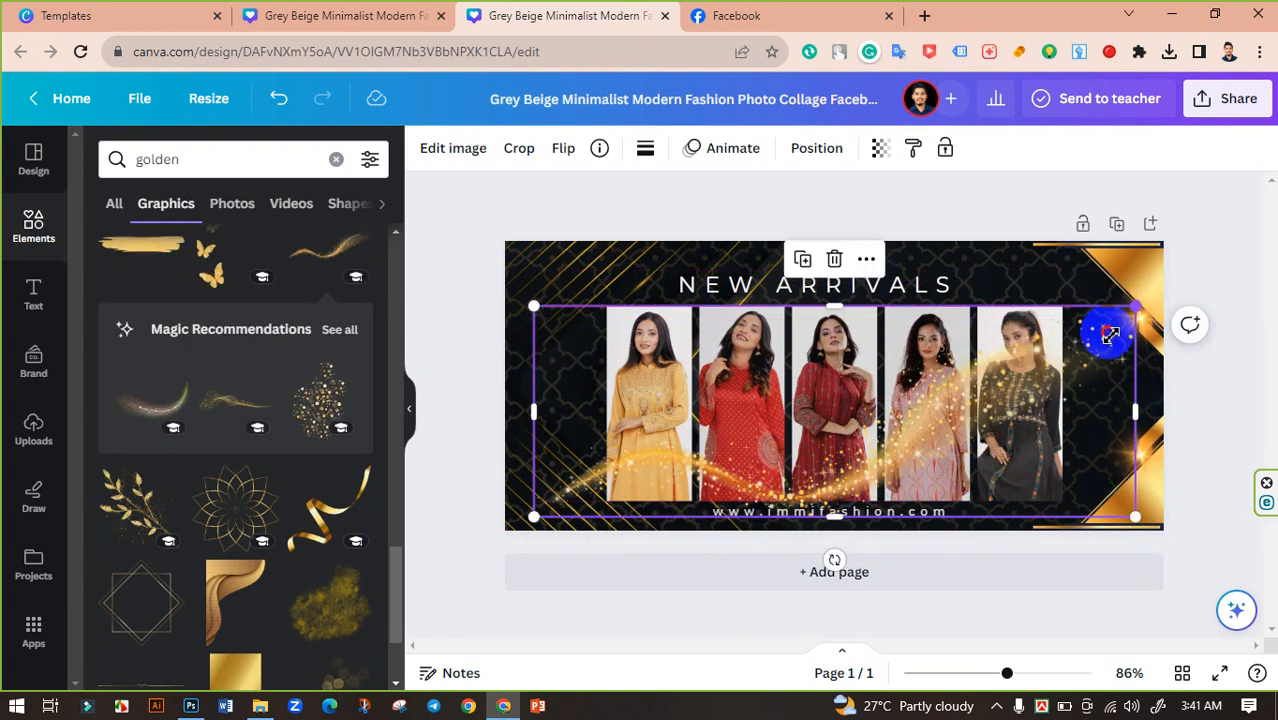
mouse_move(1110, 336)
left_mouse_down()
mouse_move(1090, 348)
mouse_move(1110, 345)
mouse_move(1094, 326)
left_mouse_up()
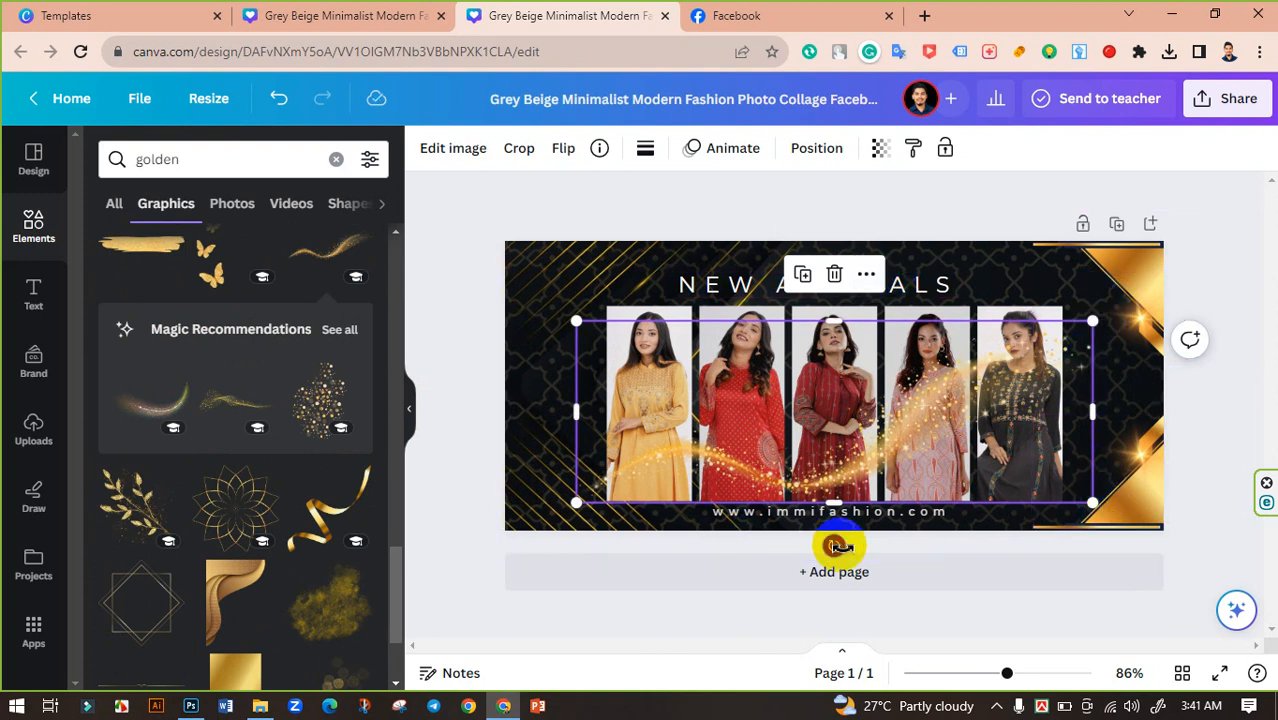
left_click_drag(834, 545, 814, 548)
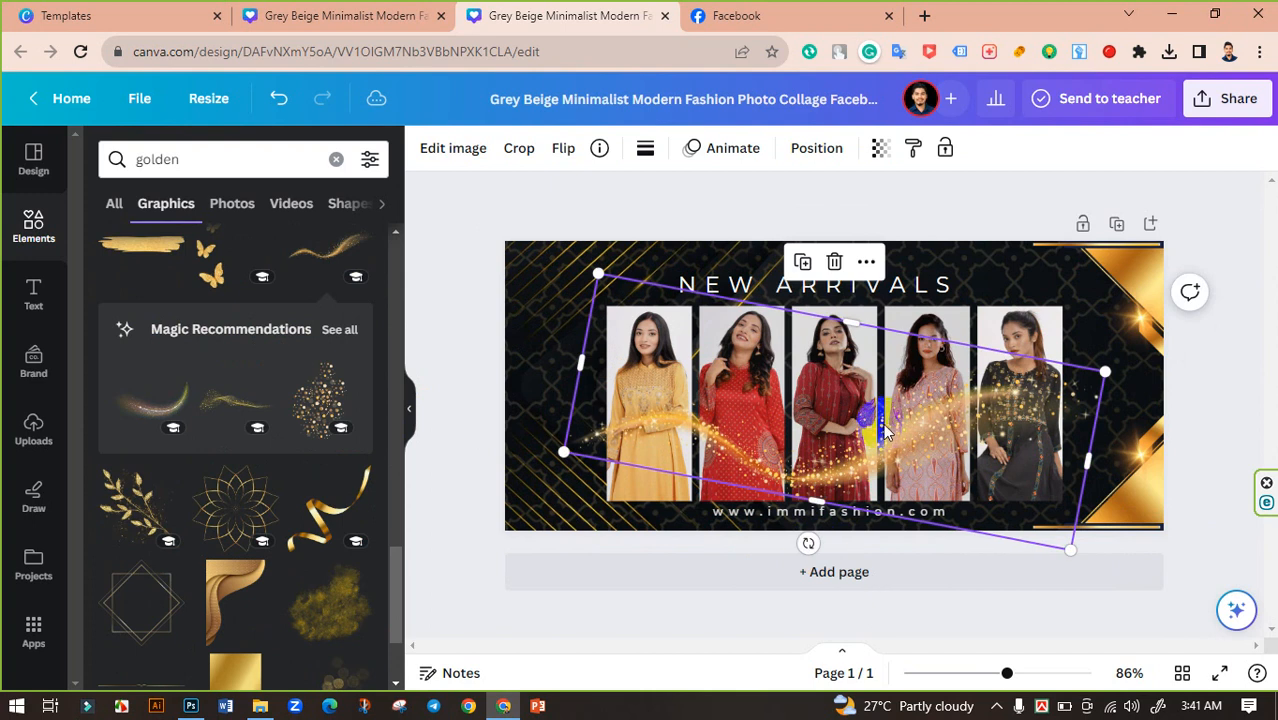
- Nudge the gold sparkle wave slightly down over the dress photos and delete it
mouse_move(878, 427)
left_mouse_down()
mouse_move(873, 451)
mouse_move(886, 435)
left_mouse_up()
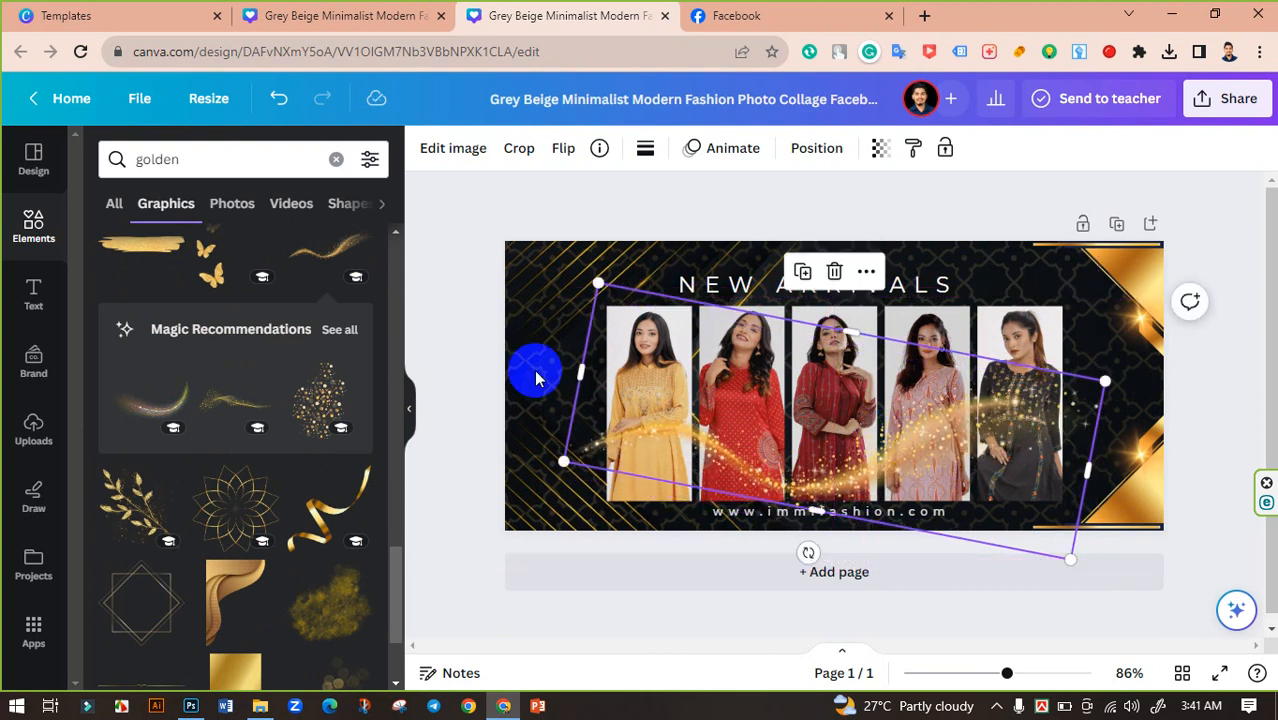
left_click(488, 331)
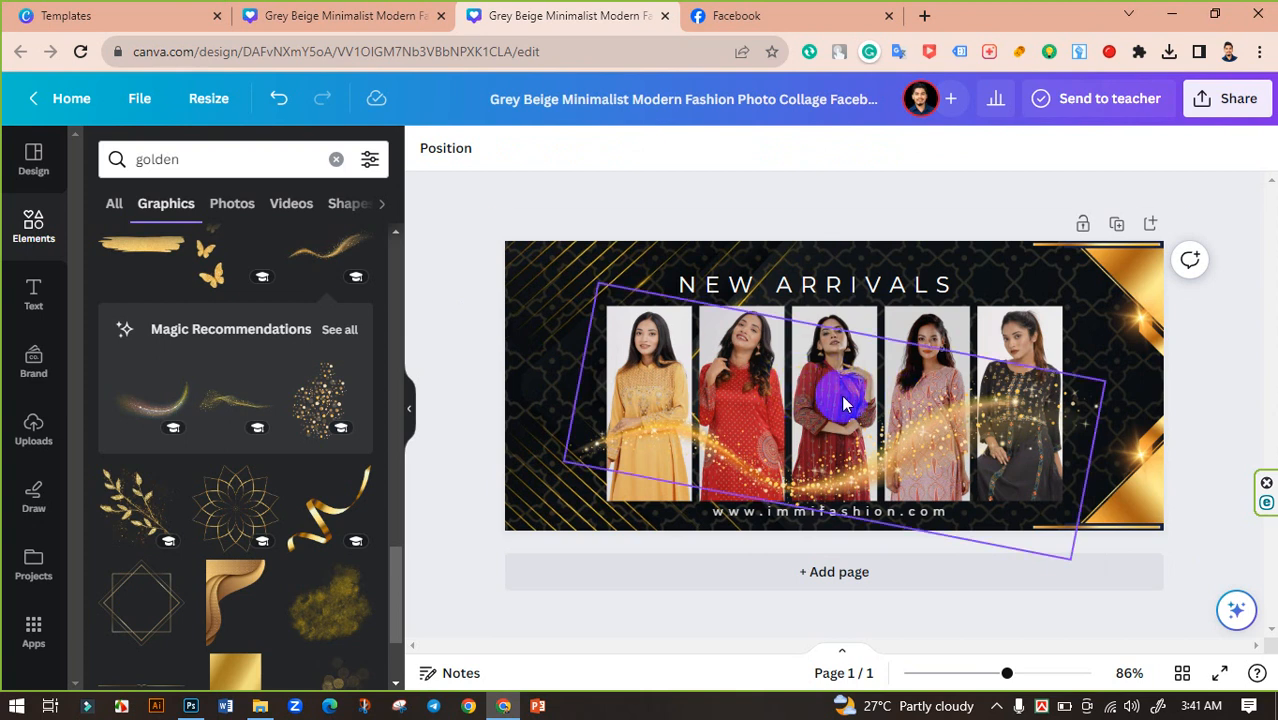
left_click(929, 447)
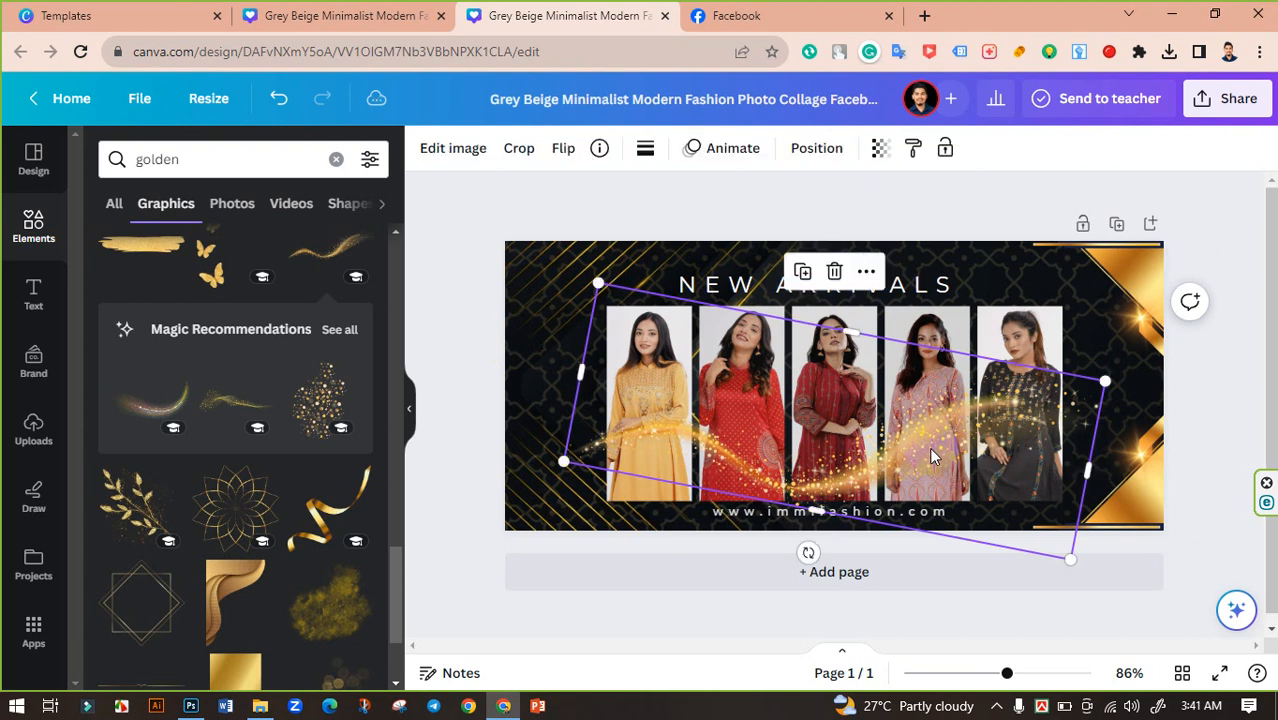
key("Delete")
- Add the gold rose graphic, shrink it and place it in the gap beside the rightmost dress photo
scroll(270, 480, "down", 5)
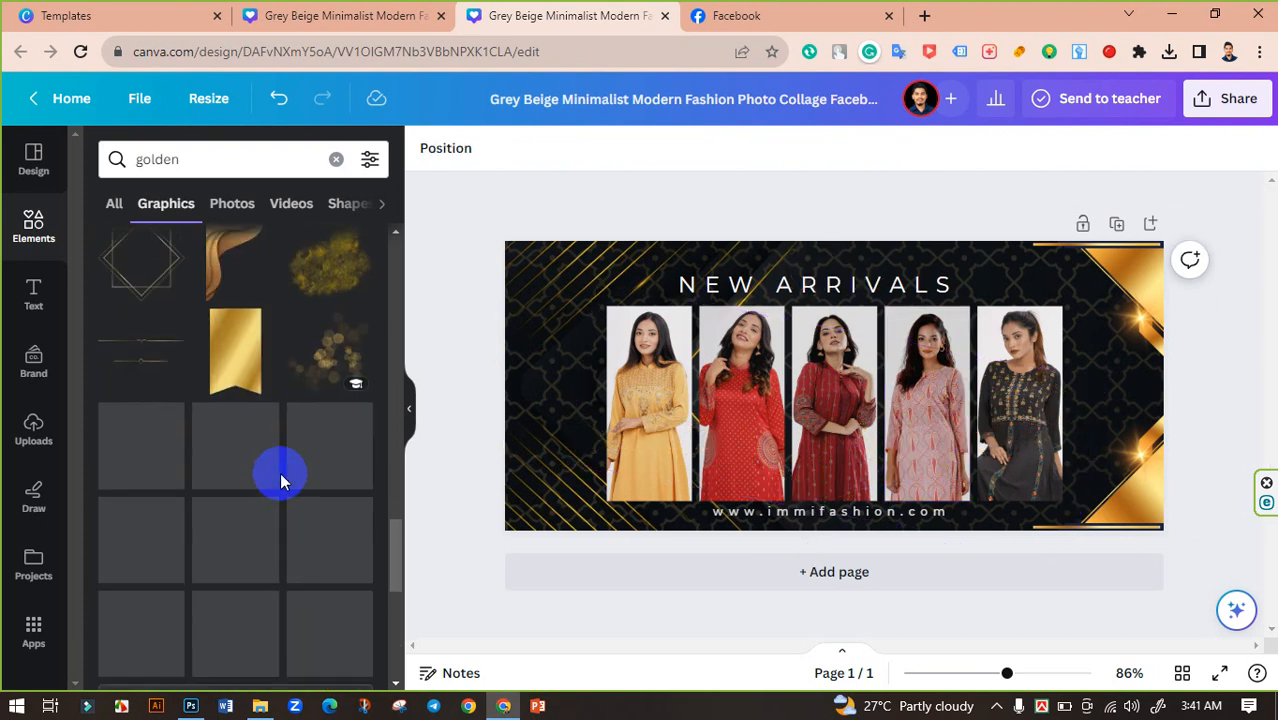
scroll(343, 486, "down", 1)
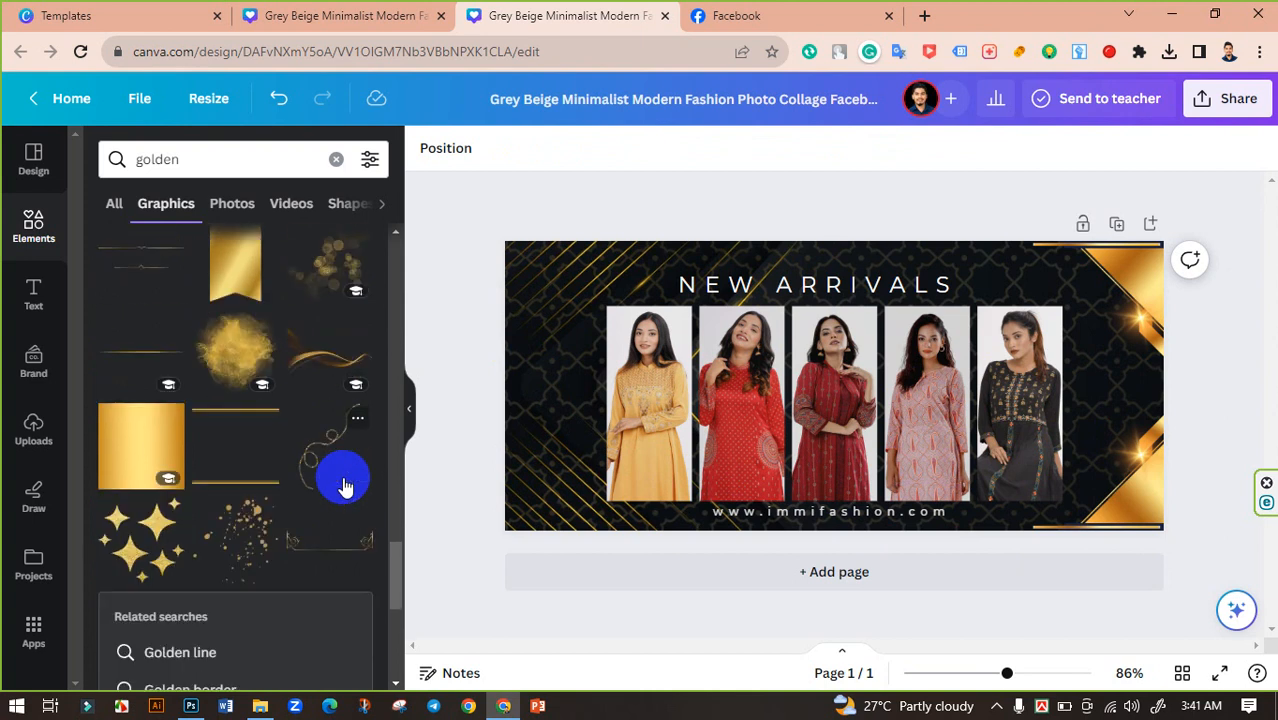
scroll(343, 486, "down", 6)
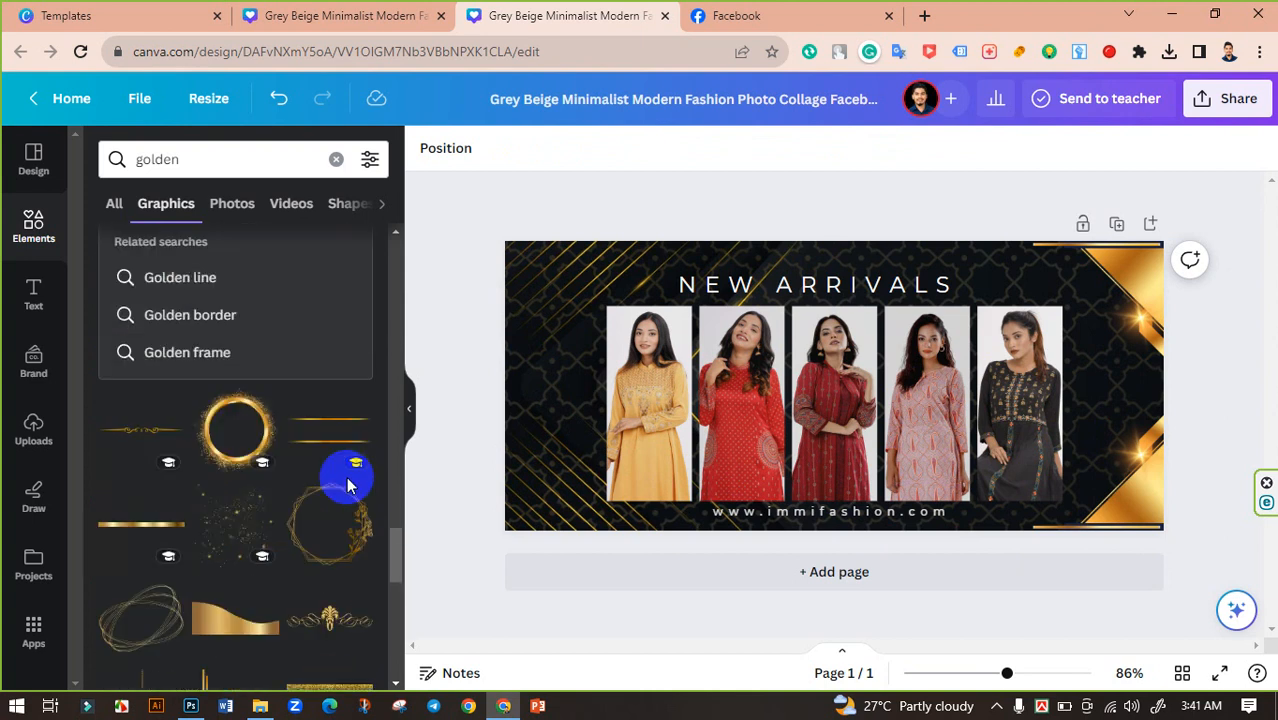
scroll(347, 486, "down", 4)
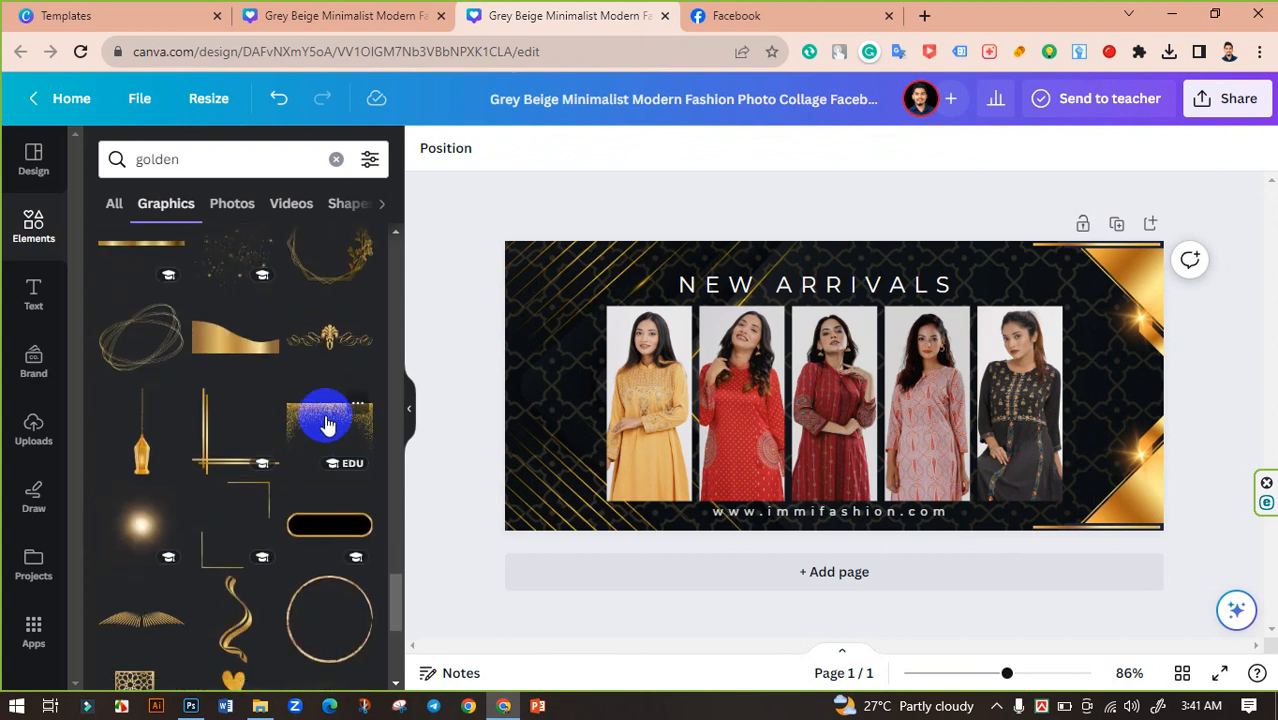
scroll(290, 545, "down", 4)
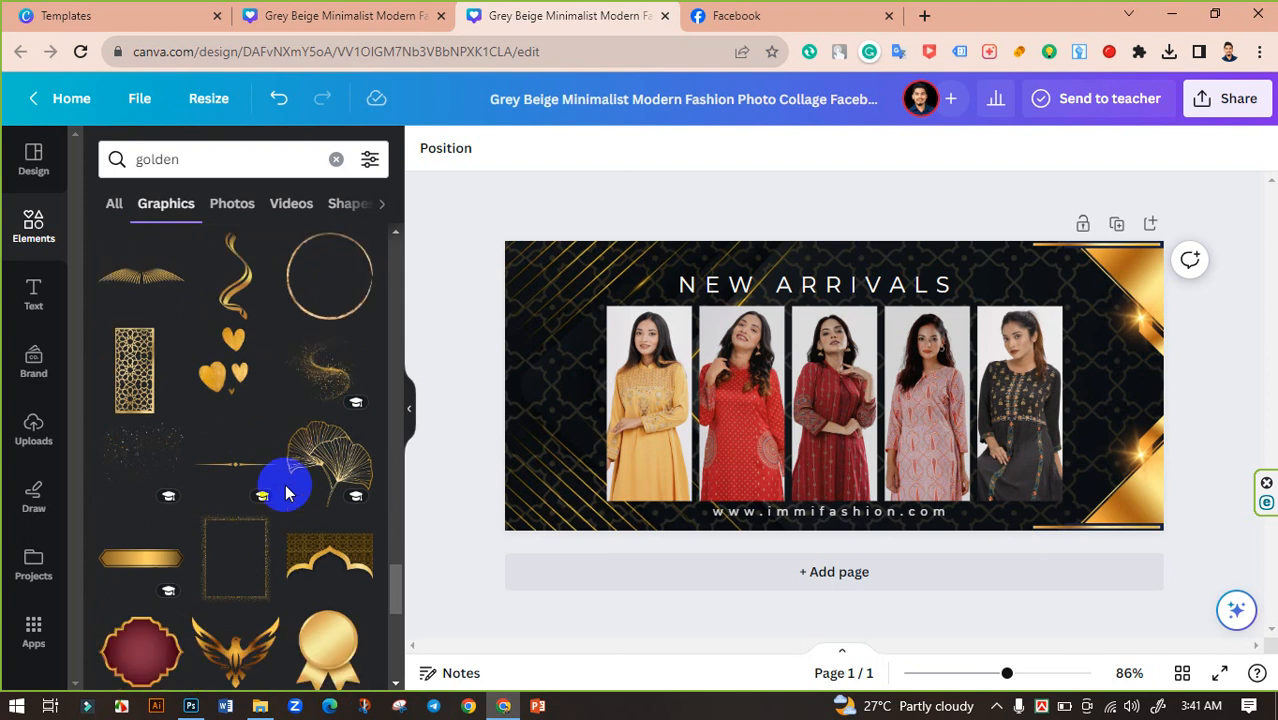
scroll(318, 555, "down", 3)
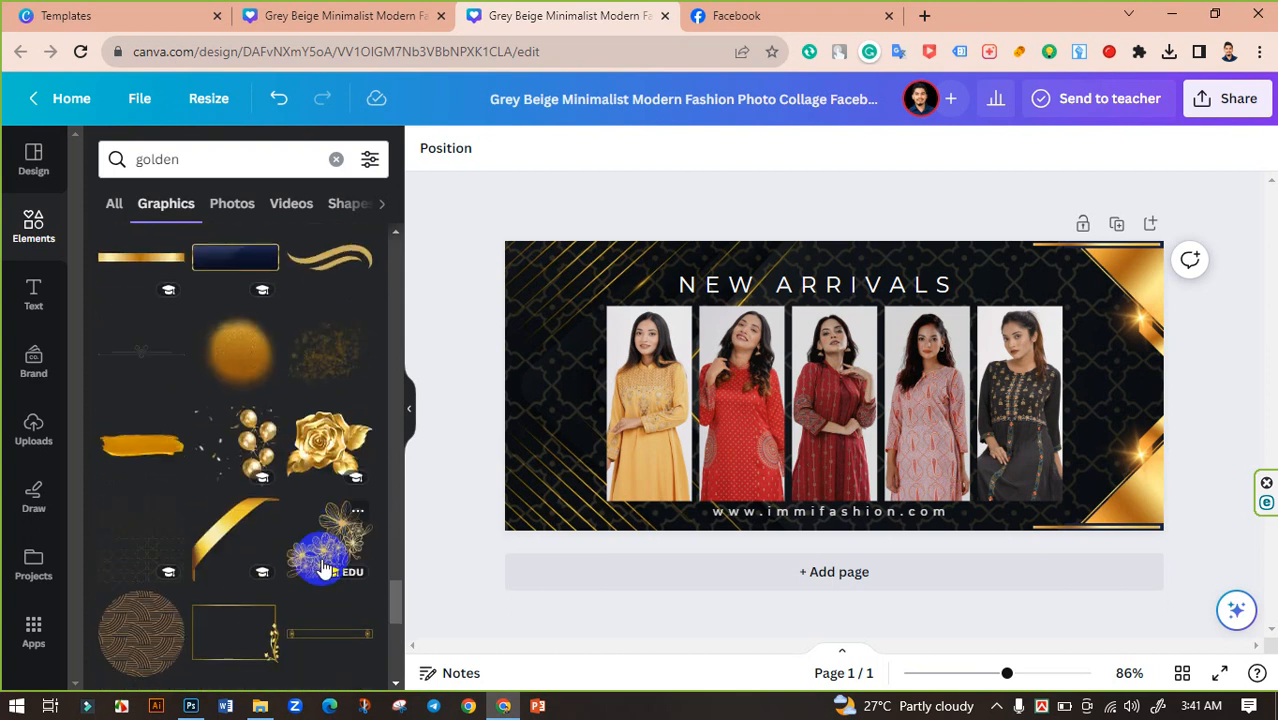
left_click(326, 450)
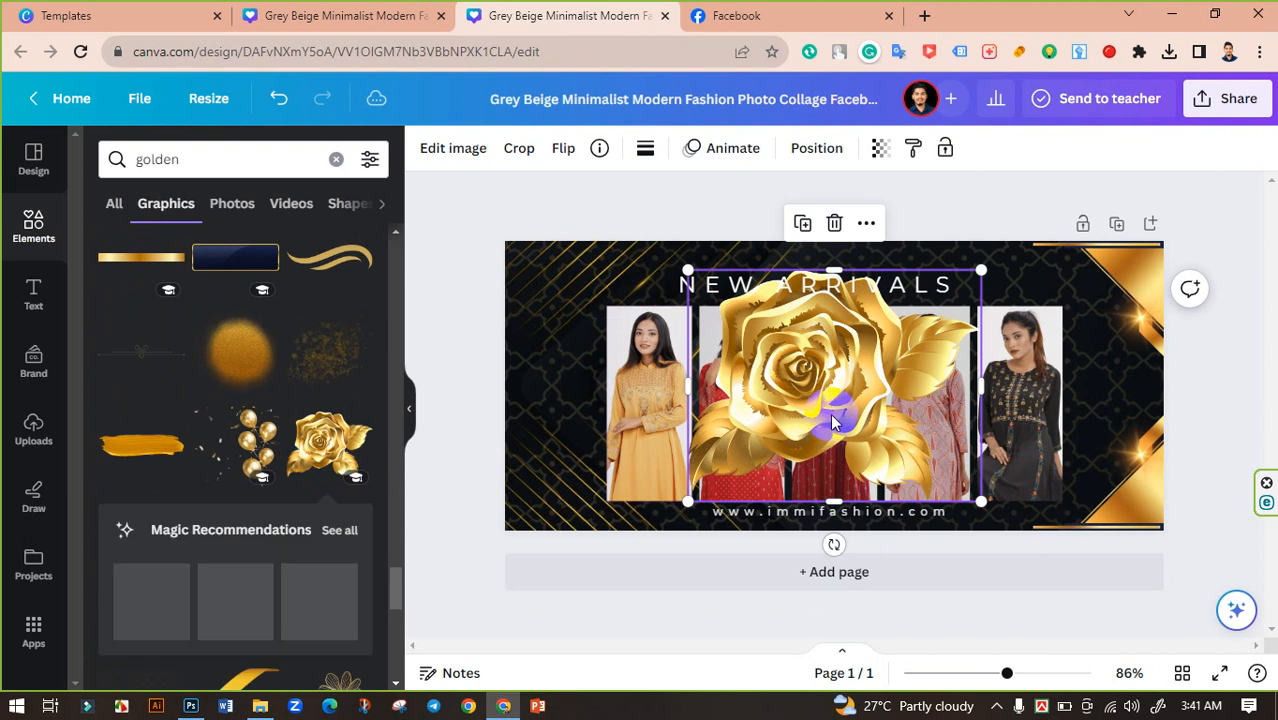
left_click_drag(831, 413, 1003, 420)
left_click_drag(1147, 275, 1112, 380)
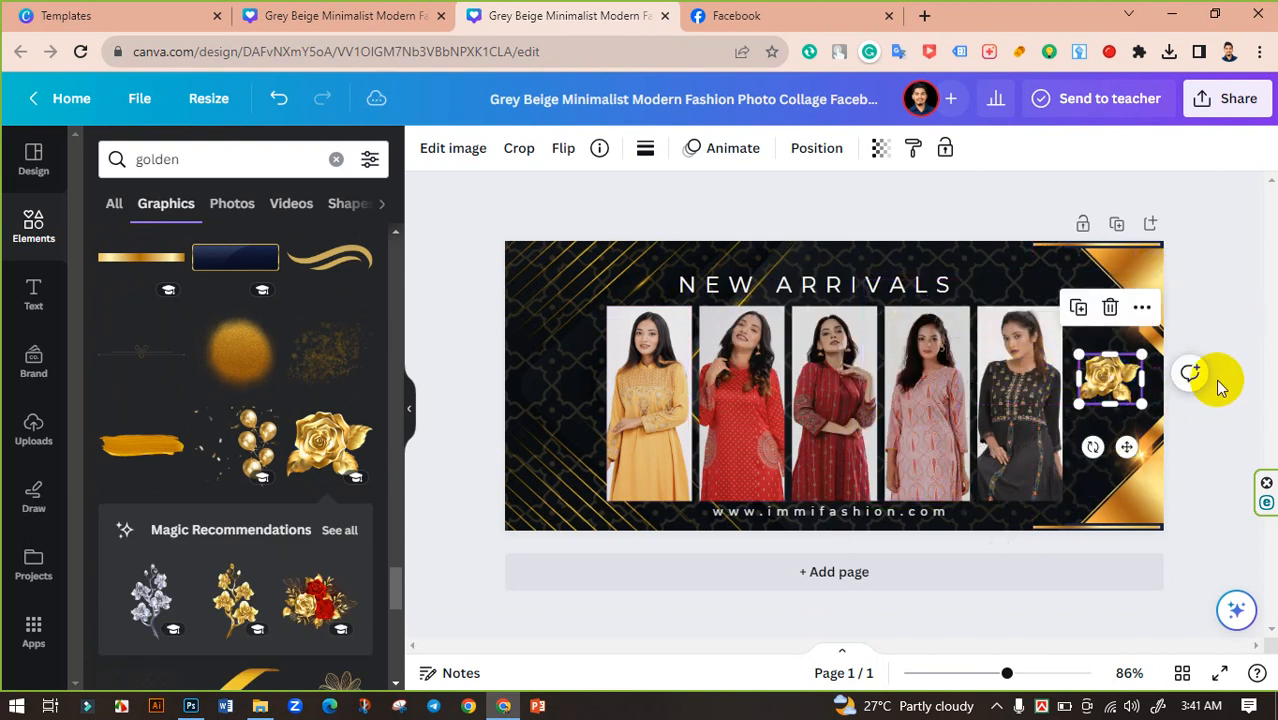
left_click(1216, 462)
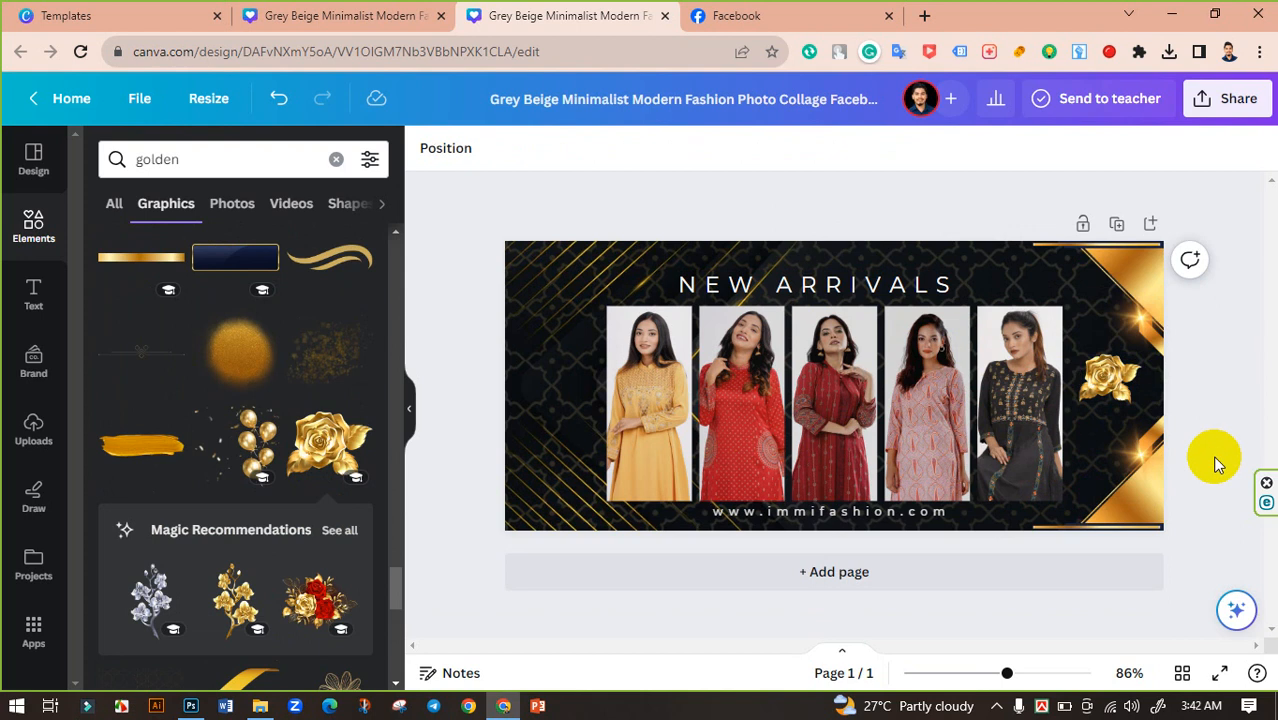
- Replace the small gold rose with the red and gold rose bouquet from its recommendations, shrunk to fit beside the rightmost dress photo
scroll(340, 522, "down", 2)
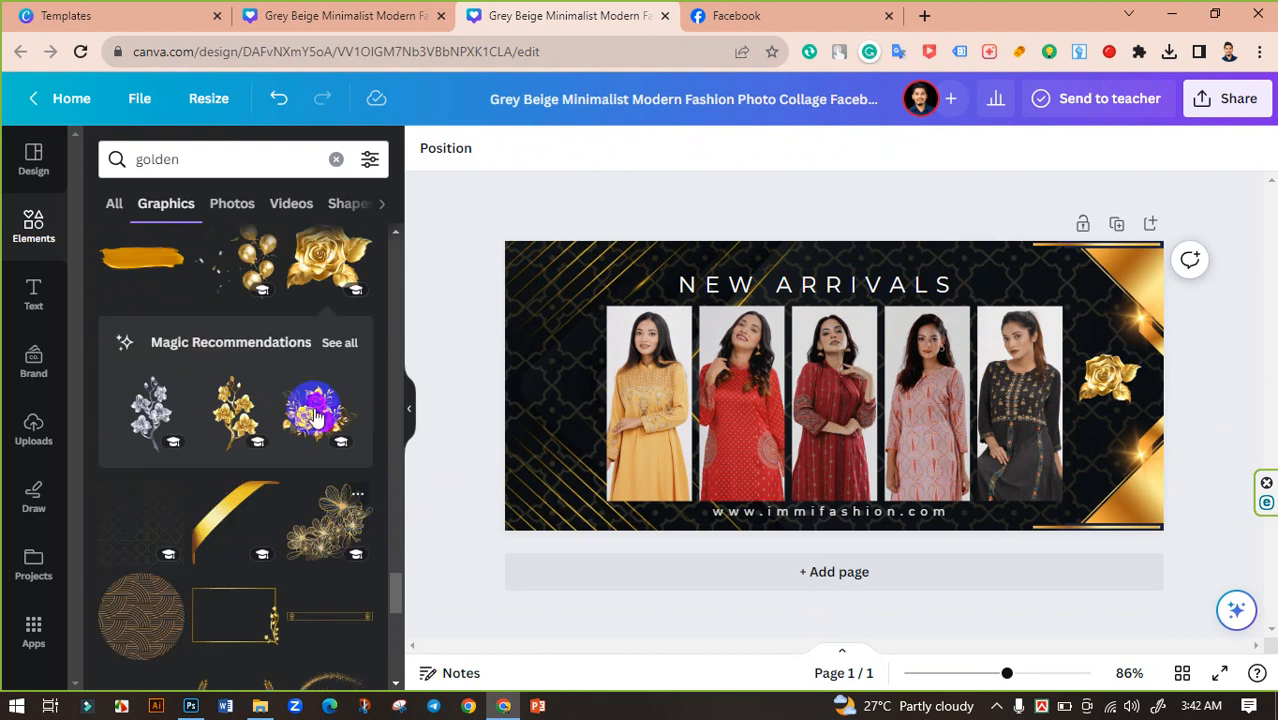
left_click(340, 343)
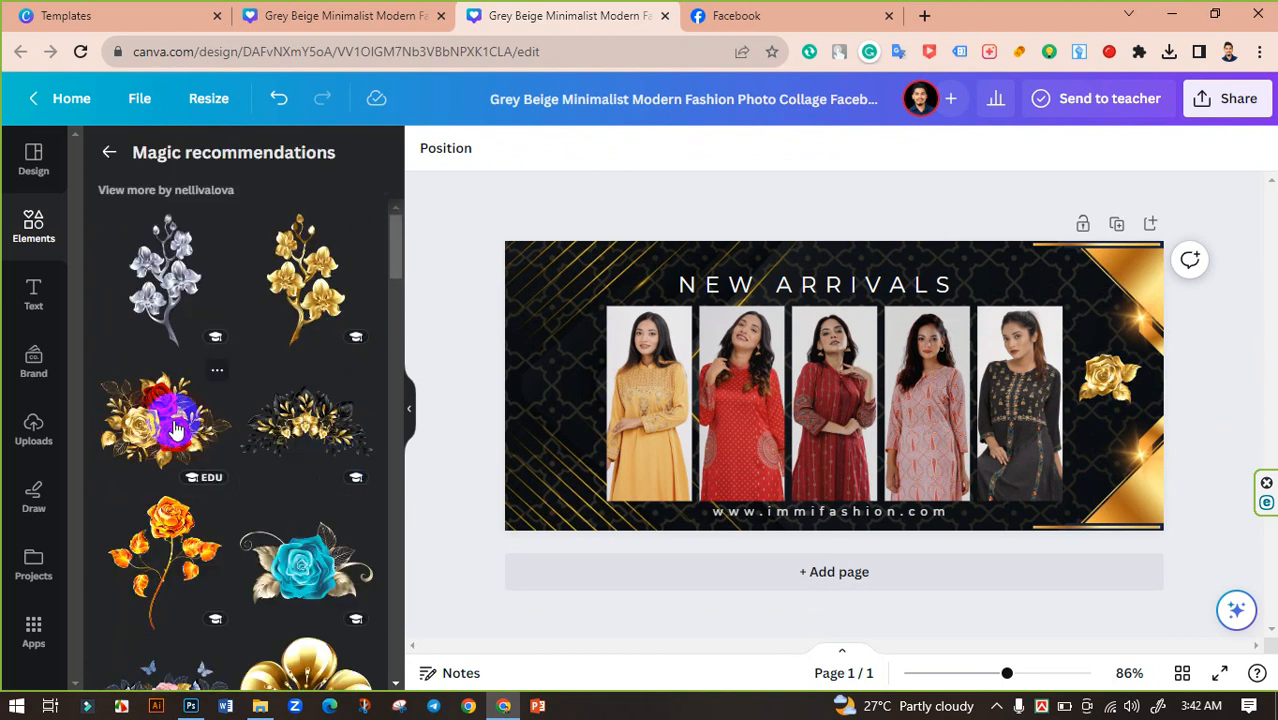
left_click(175, 428)
left_click(1118, 390)
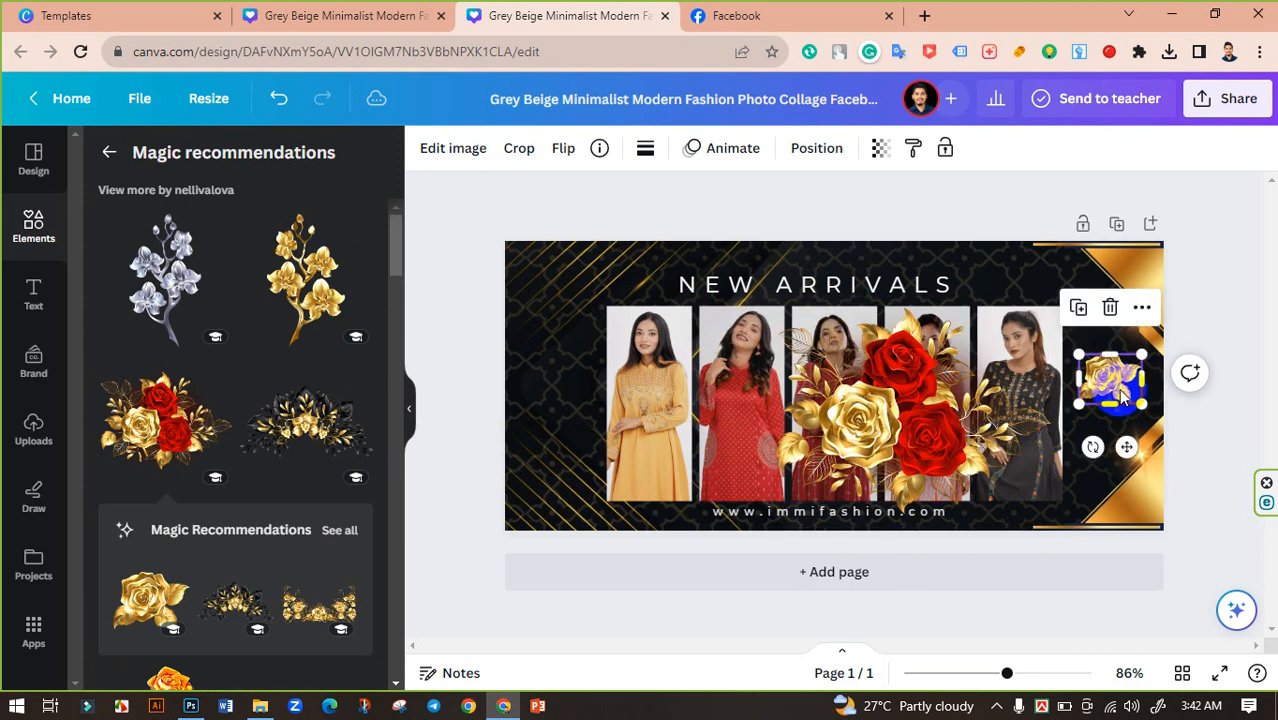
left_click_drag(921, 394, 1156, 394)
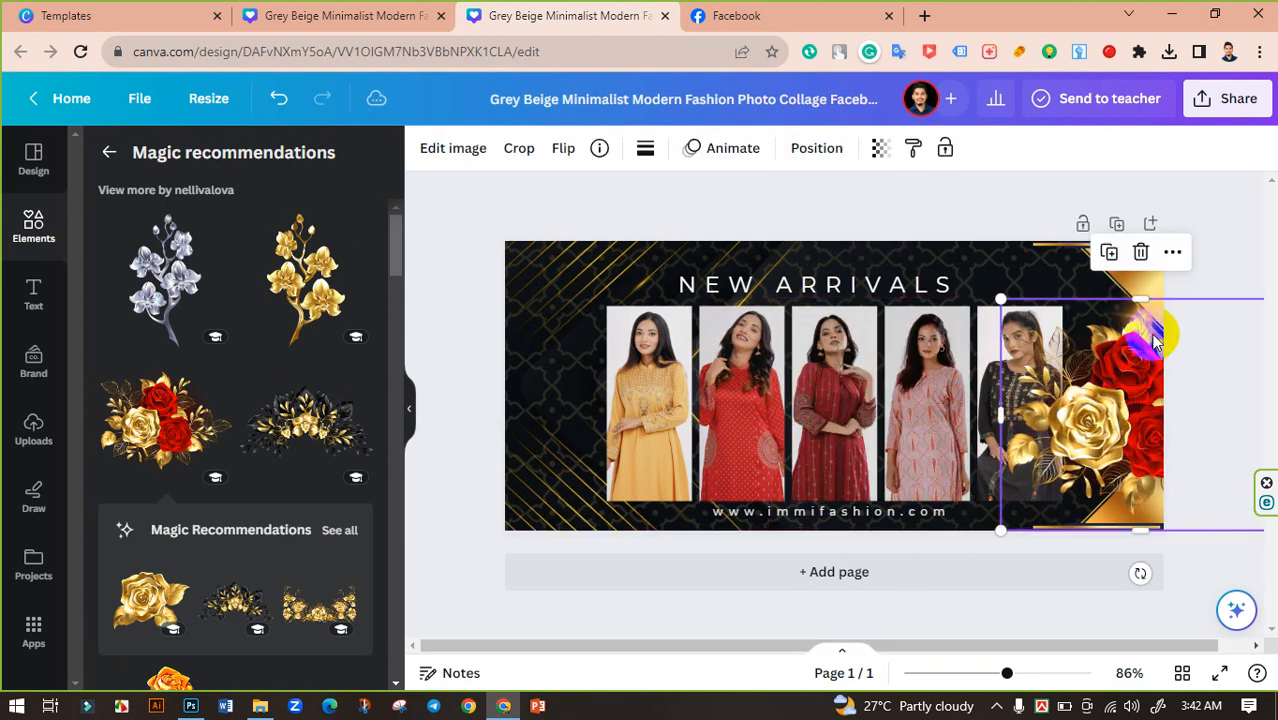
left_click_drag(1003, 300, 1110, 376)
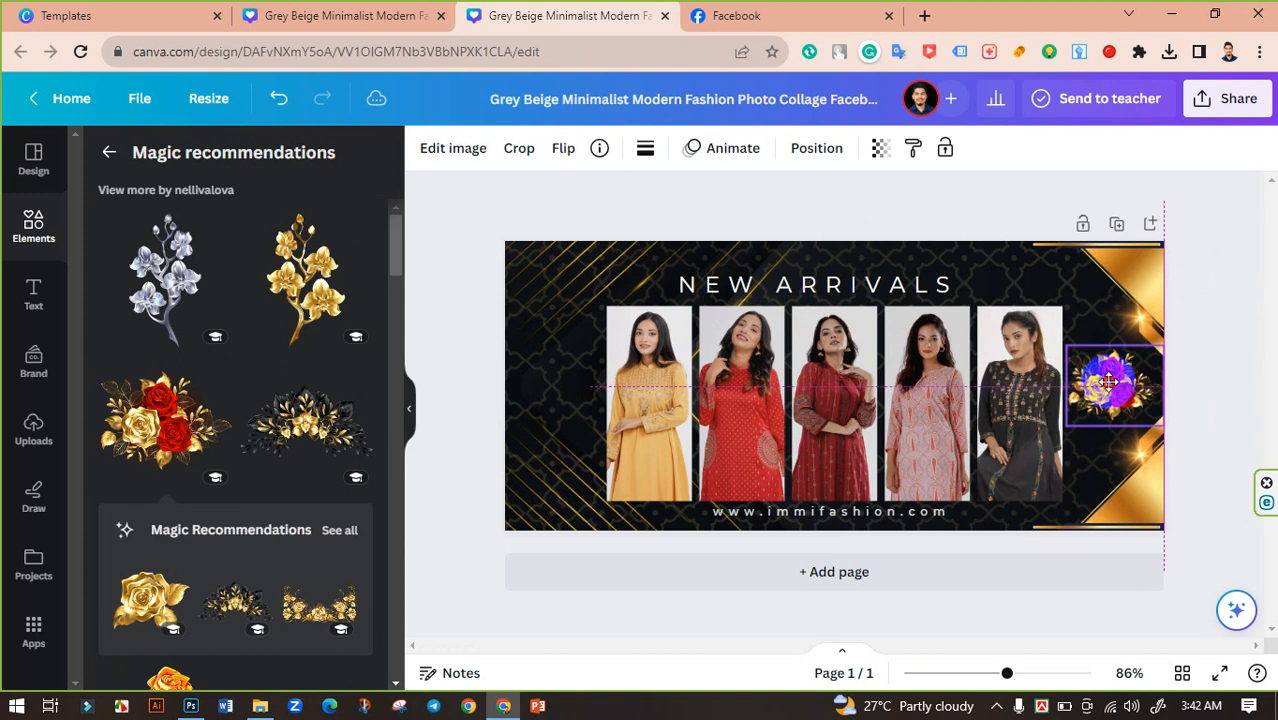
left_click(1222, 390)
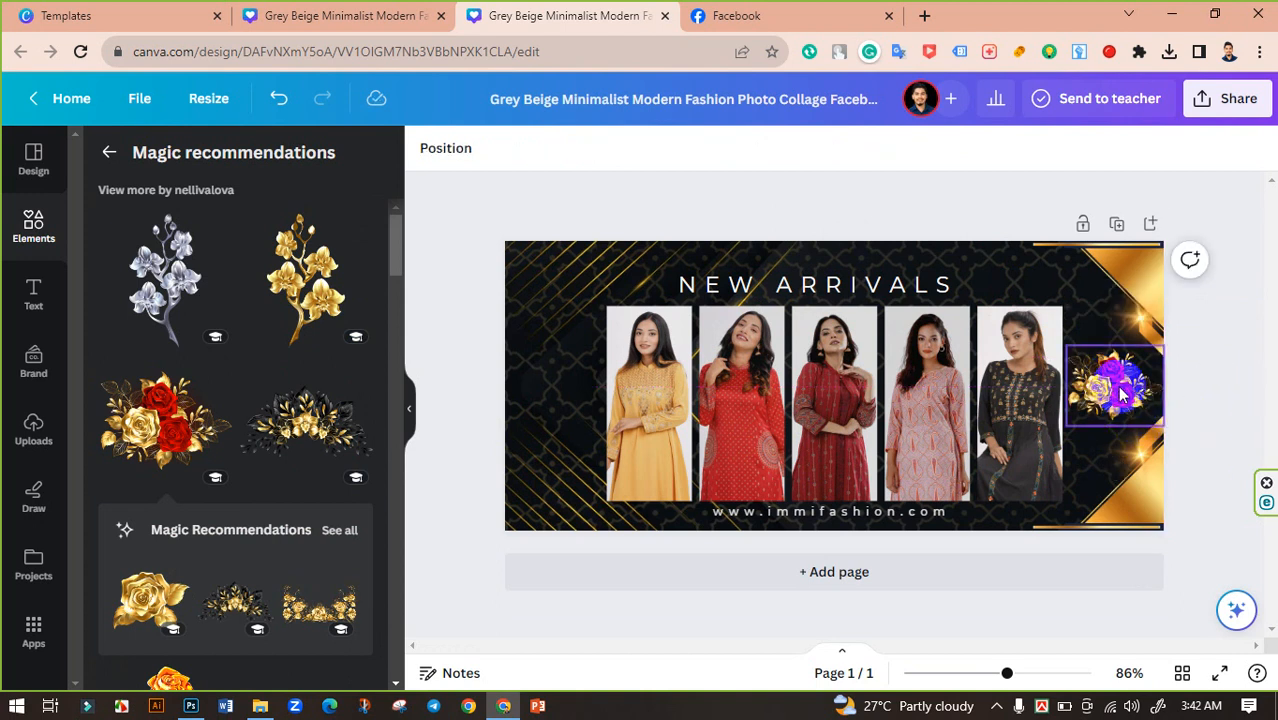
- Duplicate the rose bouquet and place the copy beside the leftmost dress photo at the same height
left_click(855, 390)
left_click_drag(855, 390, 569, 393)
left_click(1100, 418)
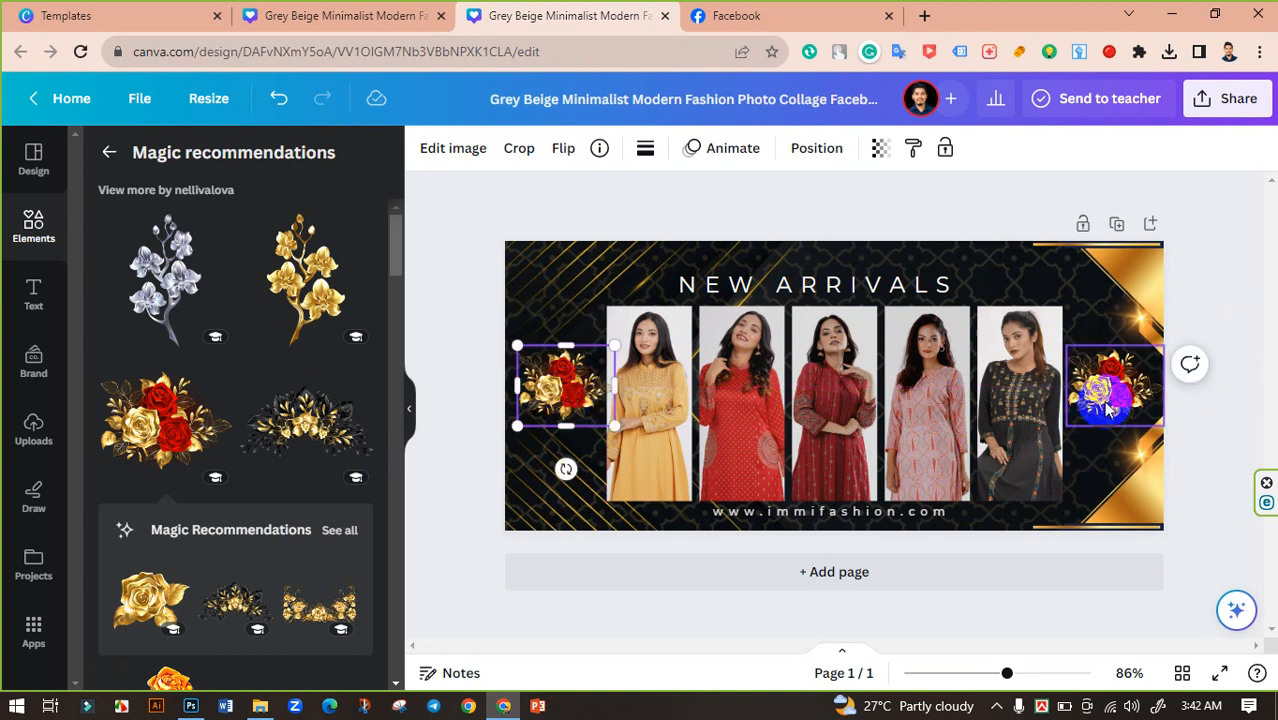
- Group the two rose bouquets and center the group horizontally on the page
left_click(1103, 400, "shift")
key("ctrl+g")
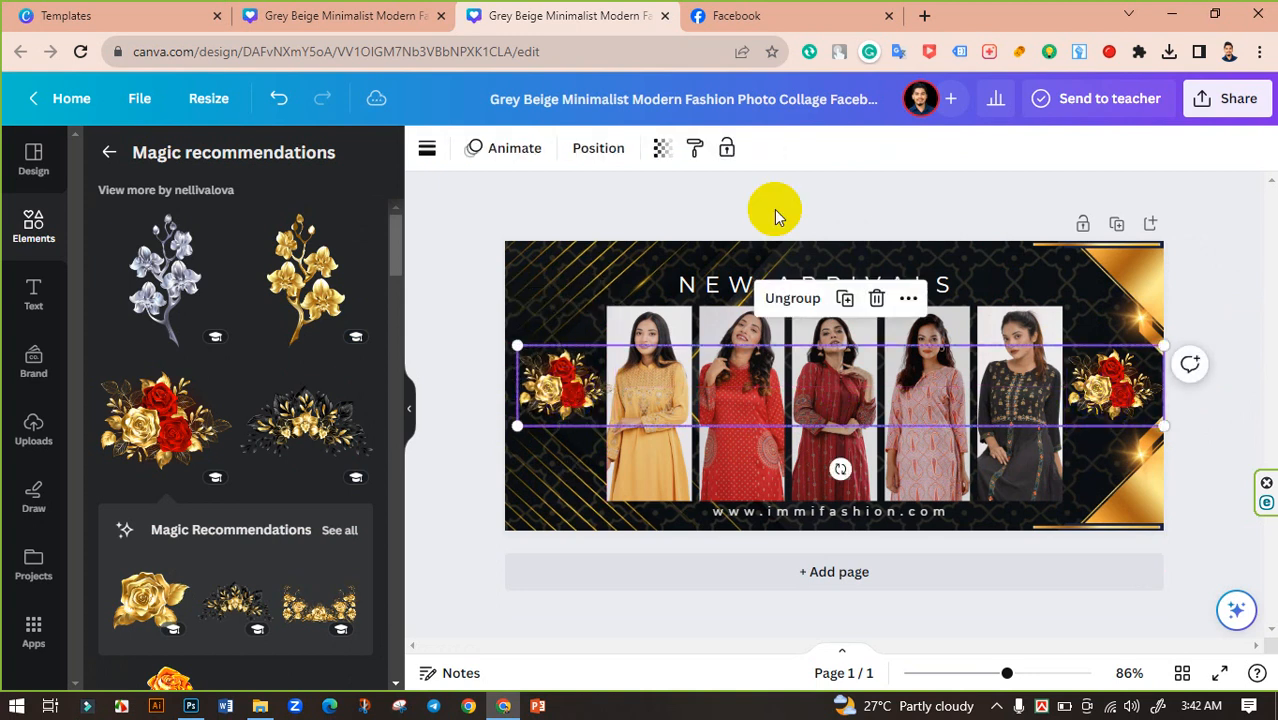
left_click(598, 148)
left_click(296, 352)
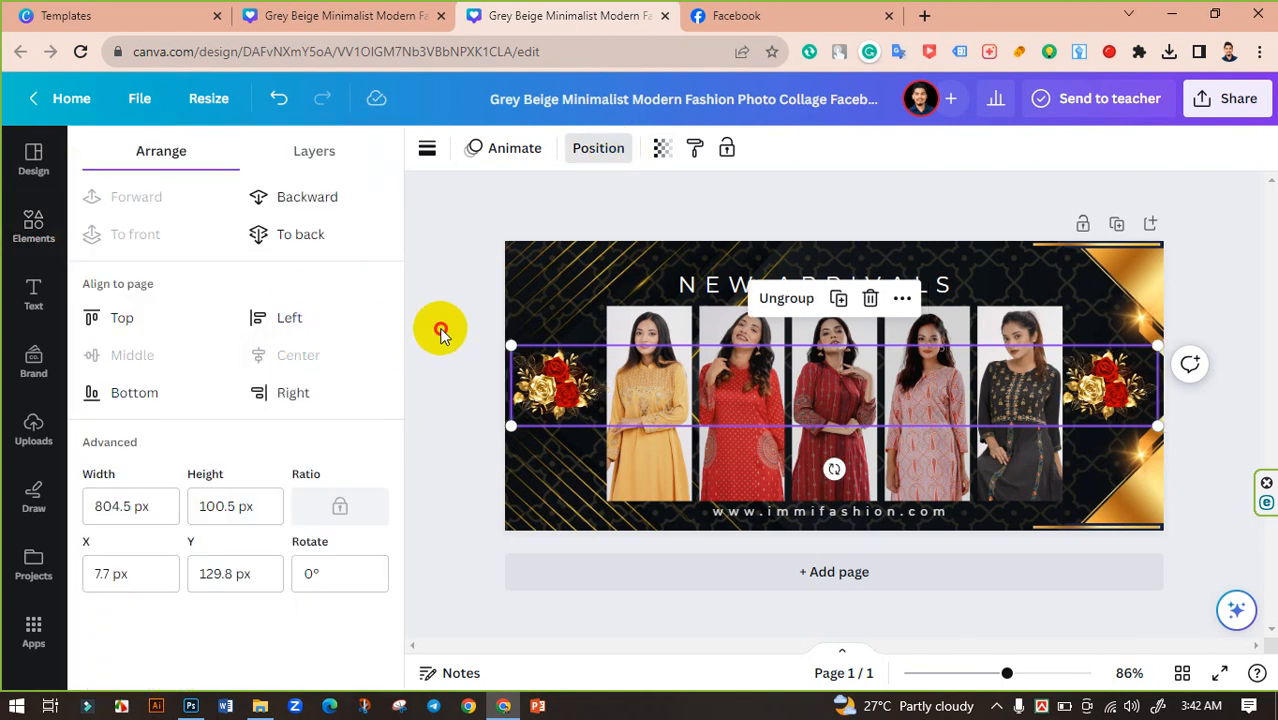
left_click(440, 335)
- Shift the bouquet group slightly right to the cover's edge and ungroup it
double_click(1108, 402)
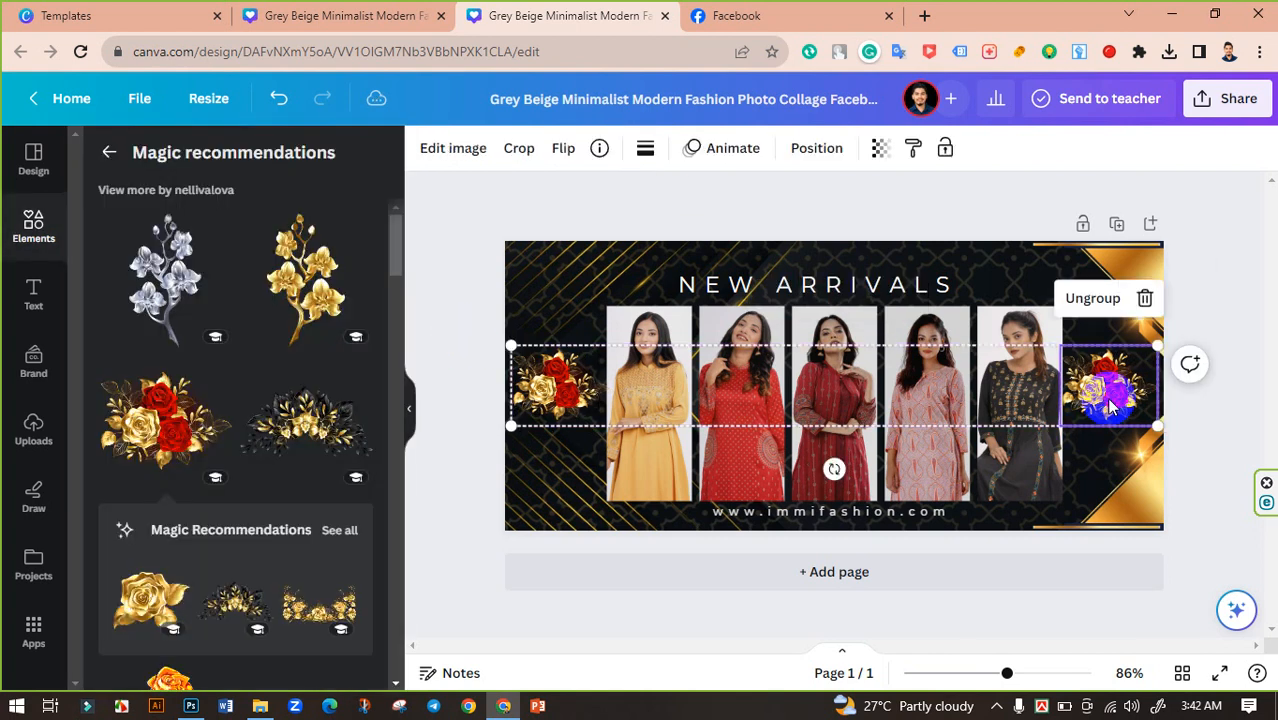
left_click_drag(1112, 402, 1120, 398)
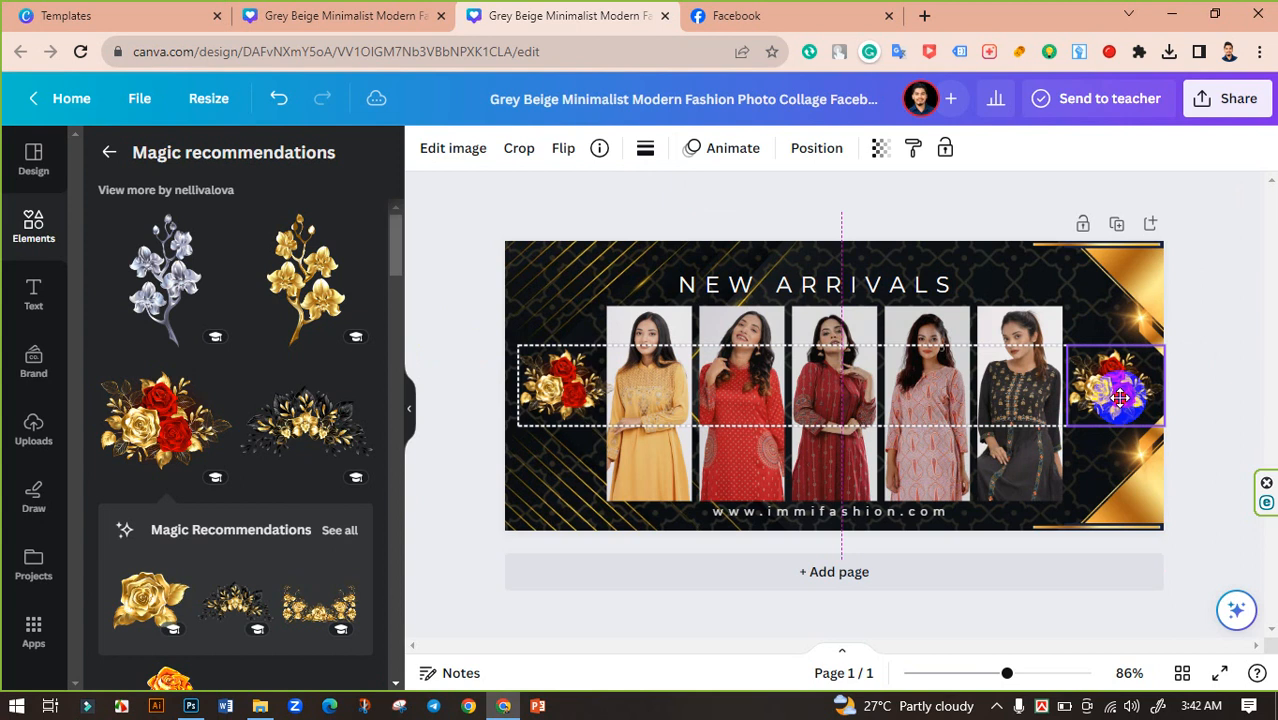
left_click(581, 390)
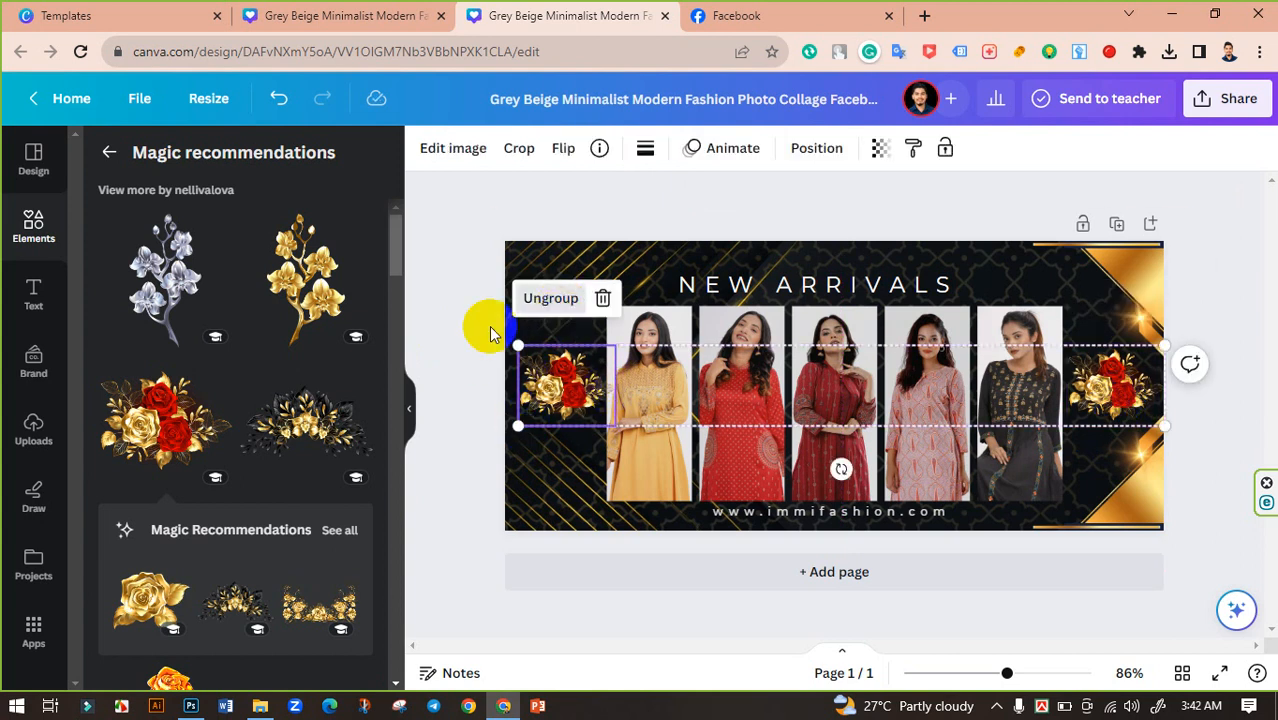
- Flip the left rose bouquet horizontally and move it slightly left so it sits clear of the yellow dress photo
left_click(556, 385)
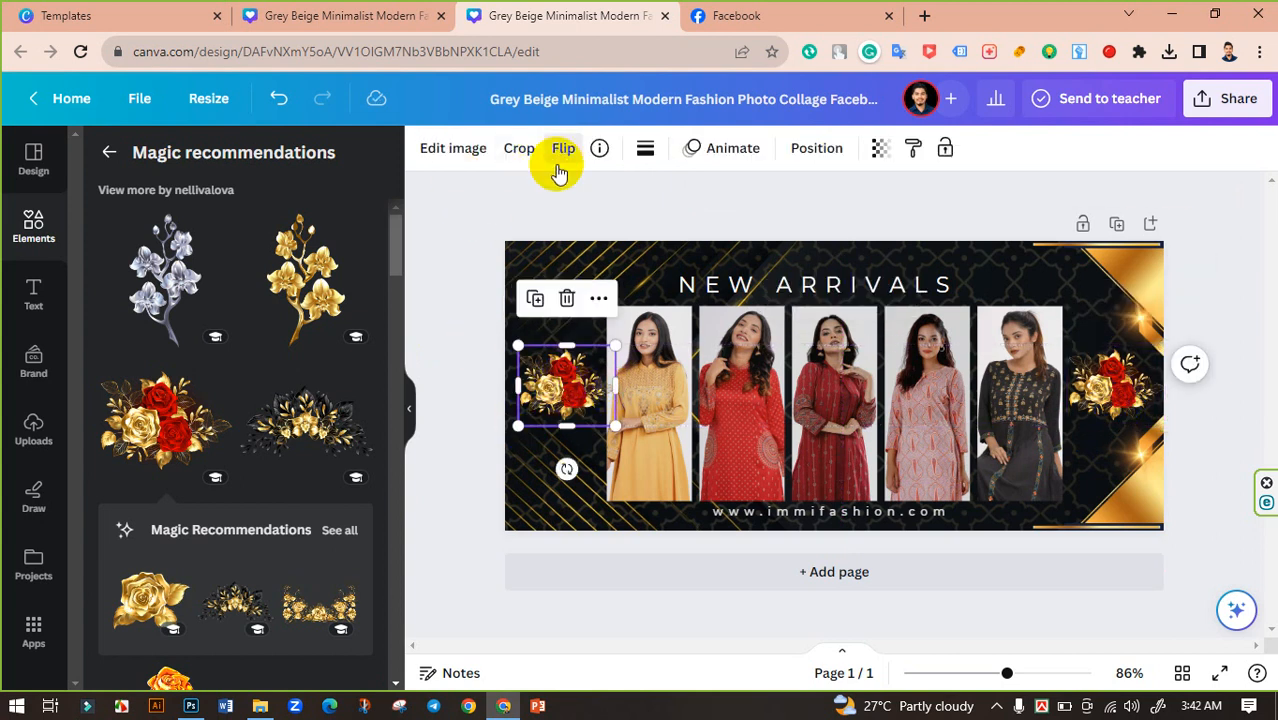
left_click(560, 172)
left_click(578, 198)
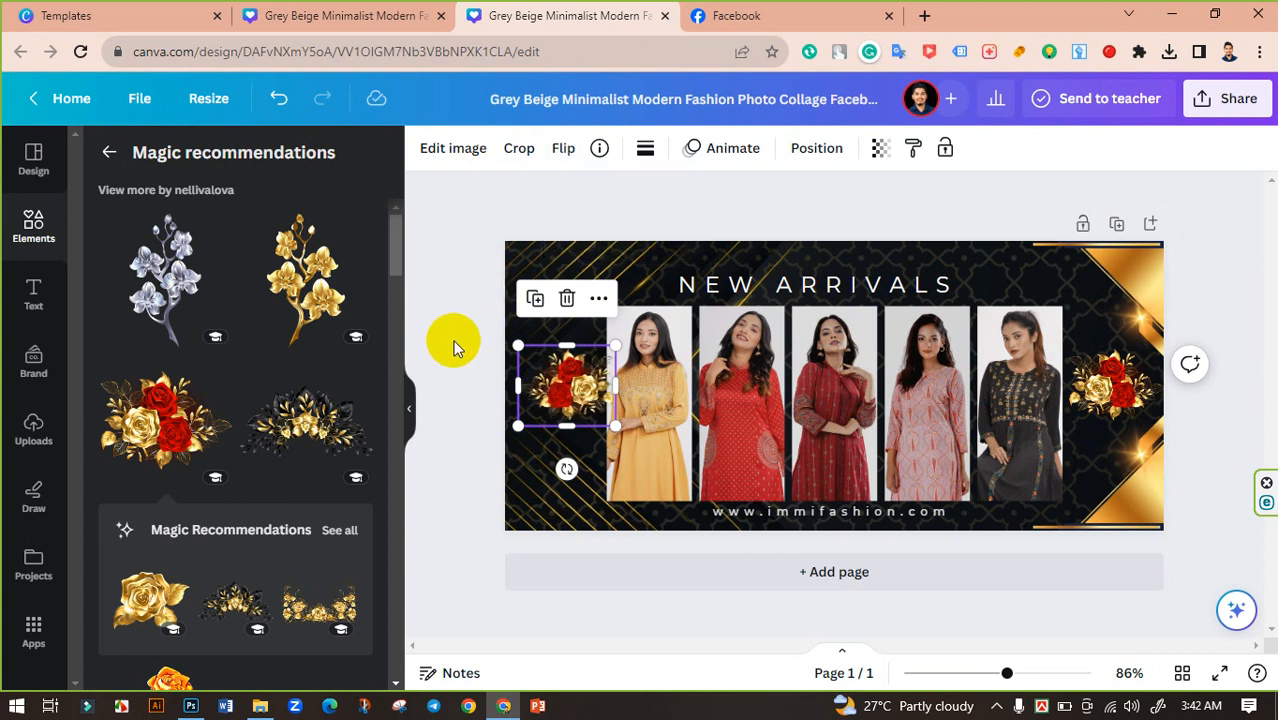
left_click(566, 395)
left_click_drag(558, 386, 555, 384)
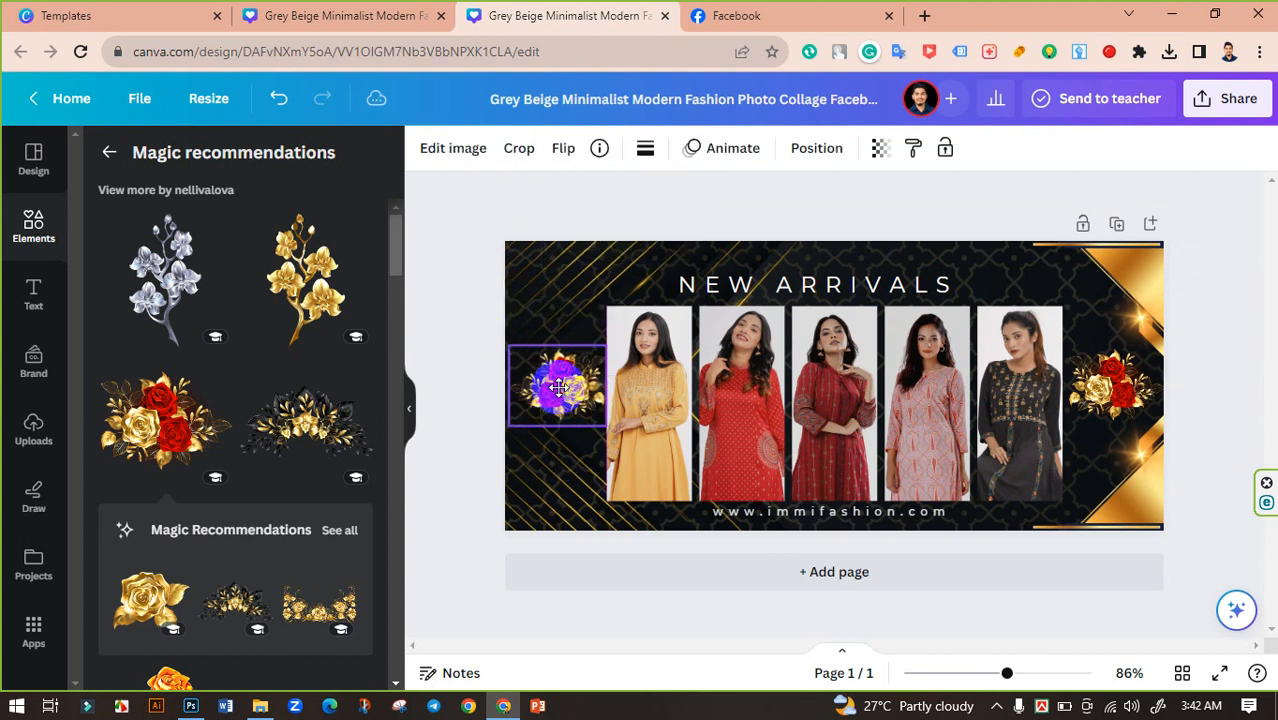
left_click(442, 352)
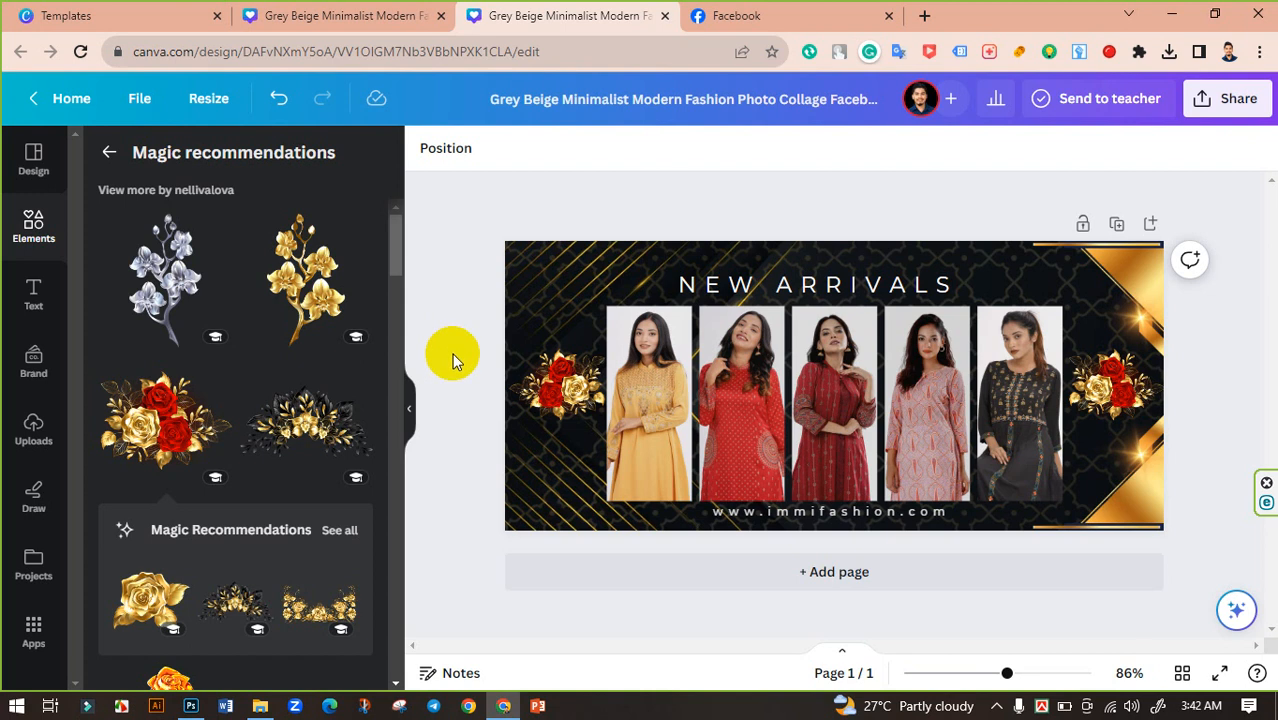
- Center the NEW ARRIVALS heading horizontally on the page
left_click(410, 405)
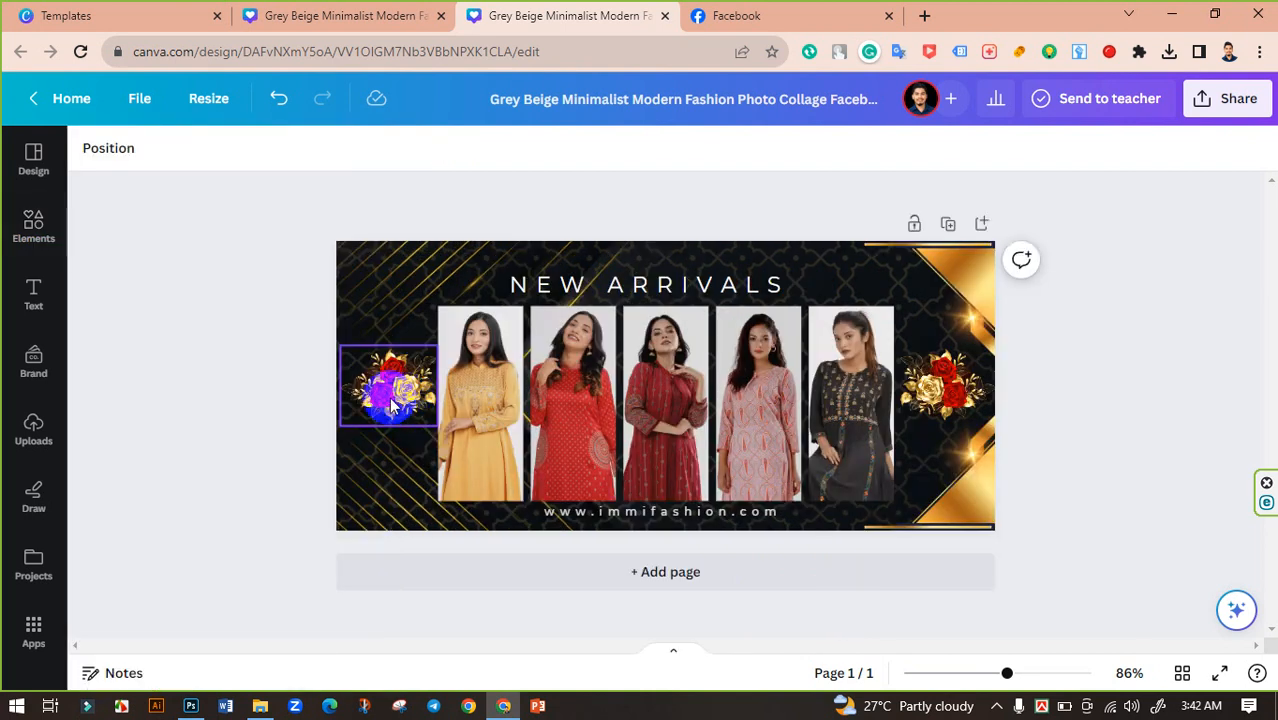
left_click(654, 280)
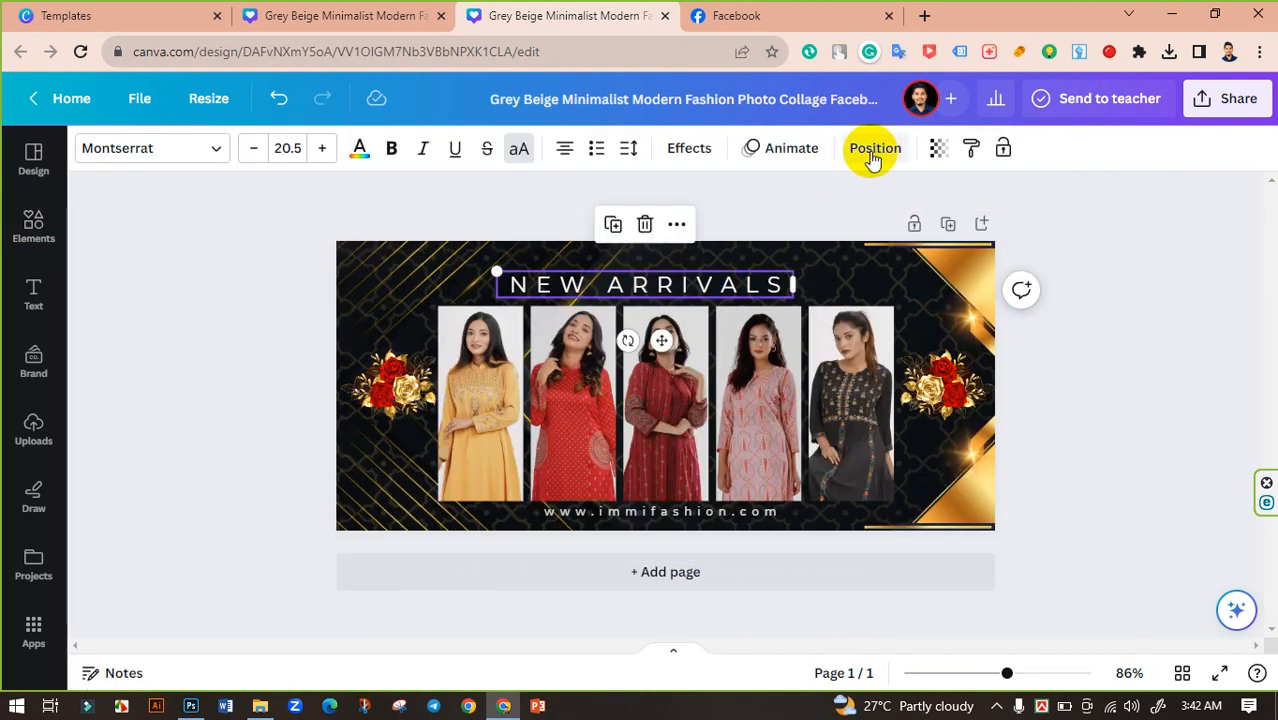
left_click(871, 151)
left_click(279, 362)
left_click(442, 260)
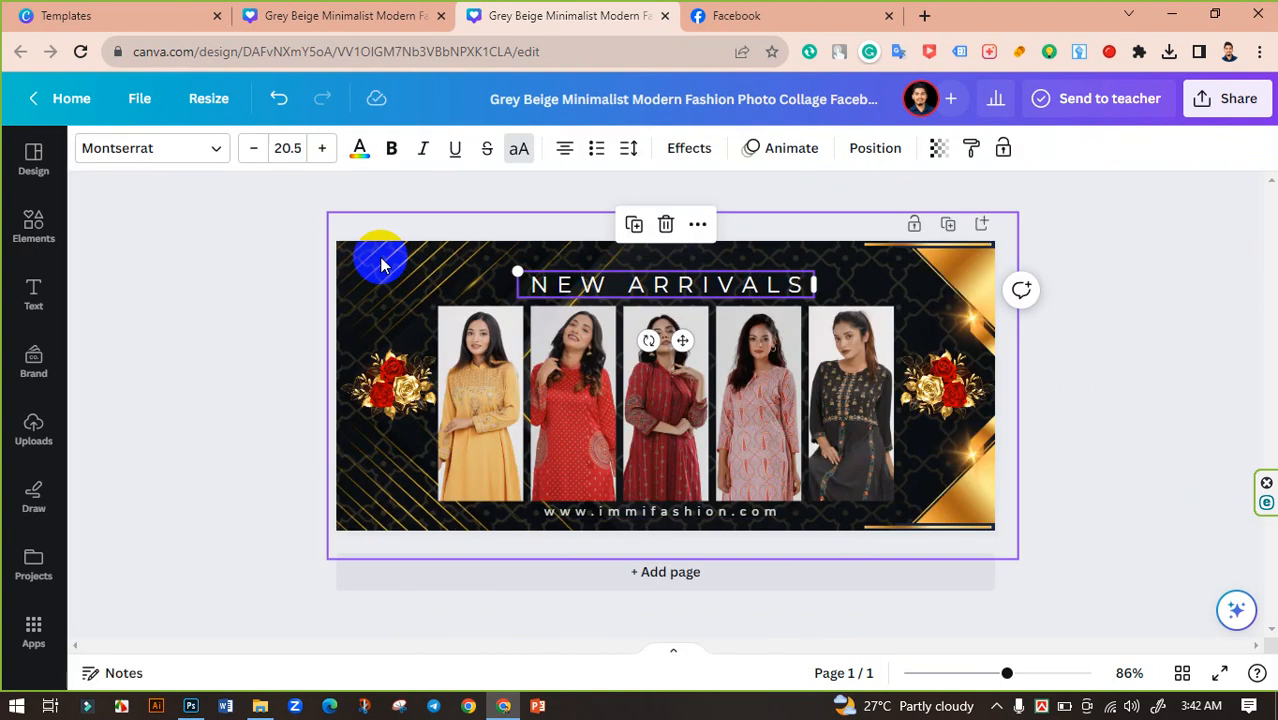
left_click(255, 311)
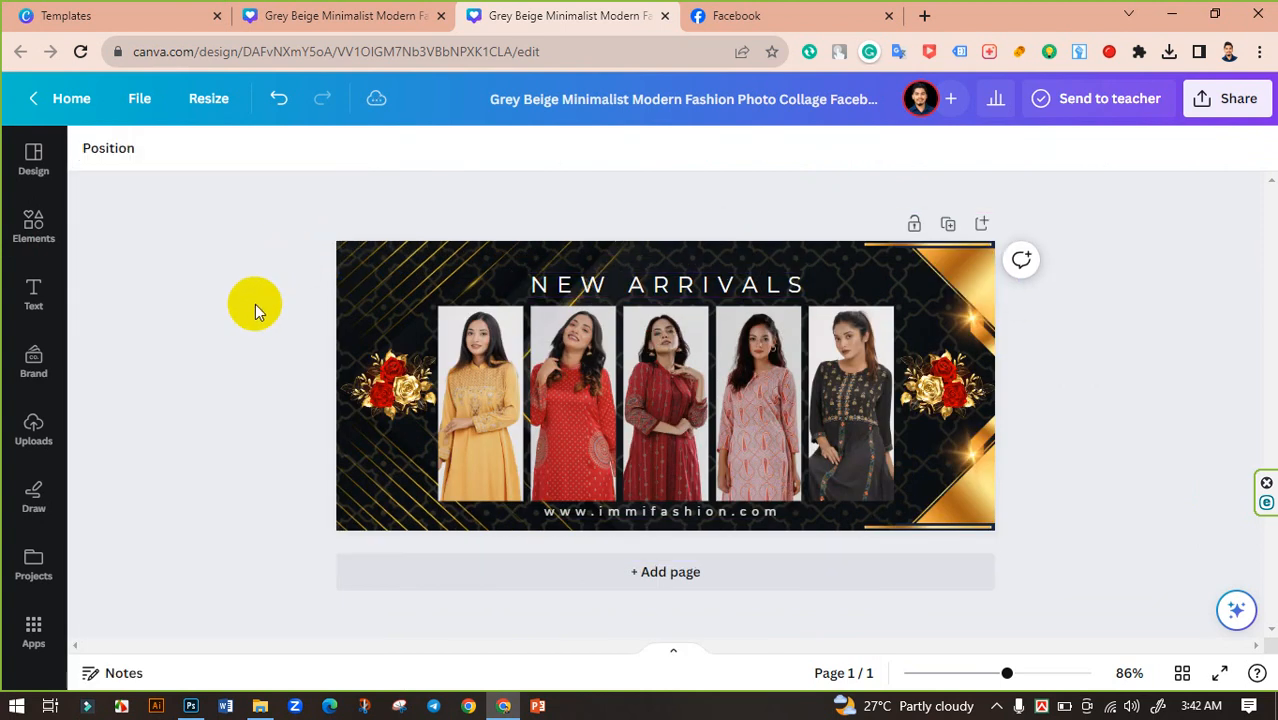
left_click(683, 512)
left_click(405, 200)
left_click(660, 508)
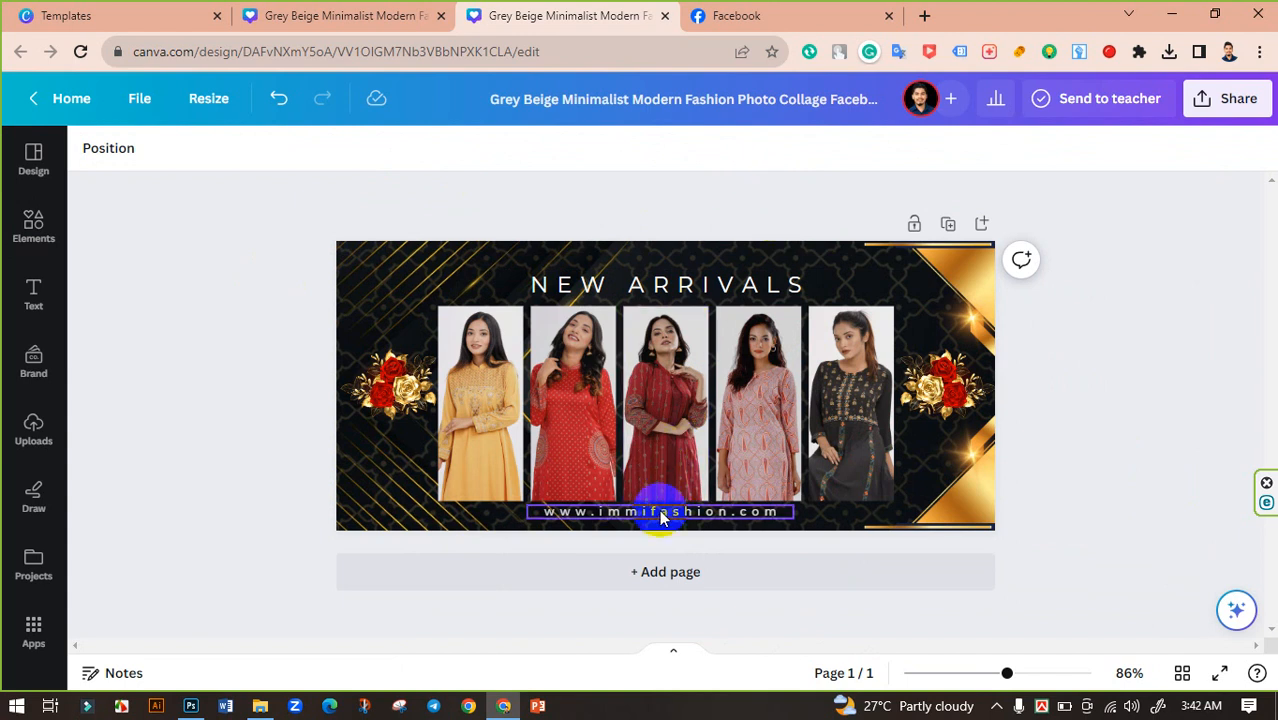
left_click_drag(848, 503, 1075, 555)
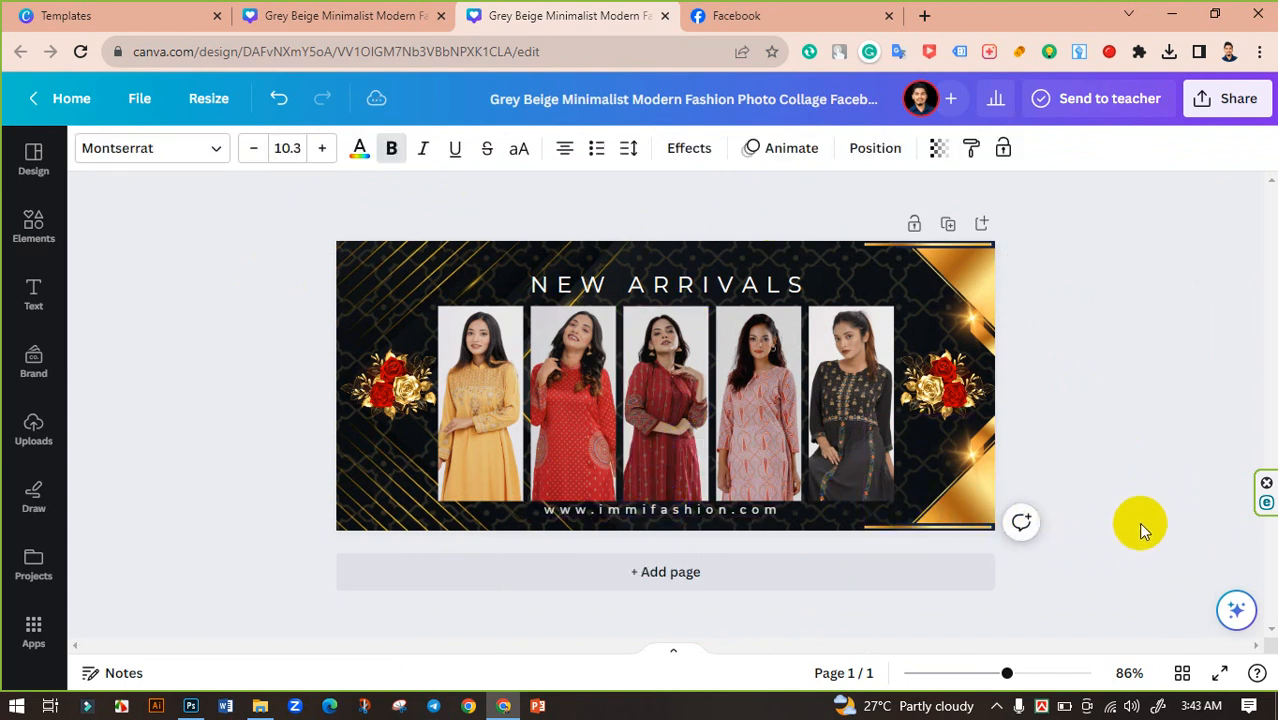
left_click_drag(1028, 502, 431, 314)
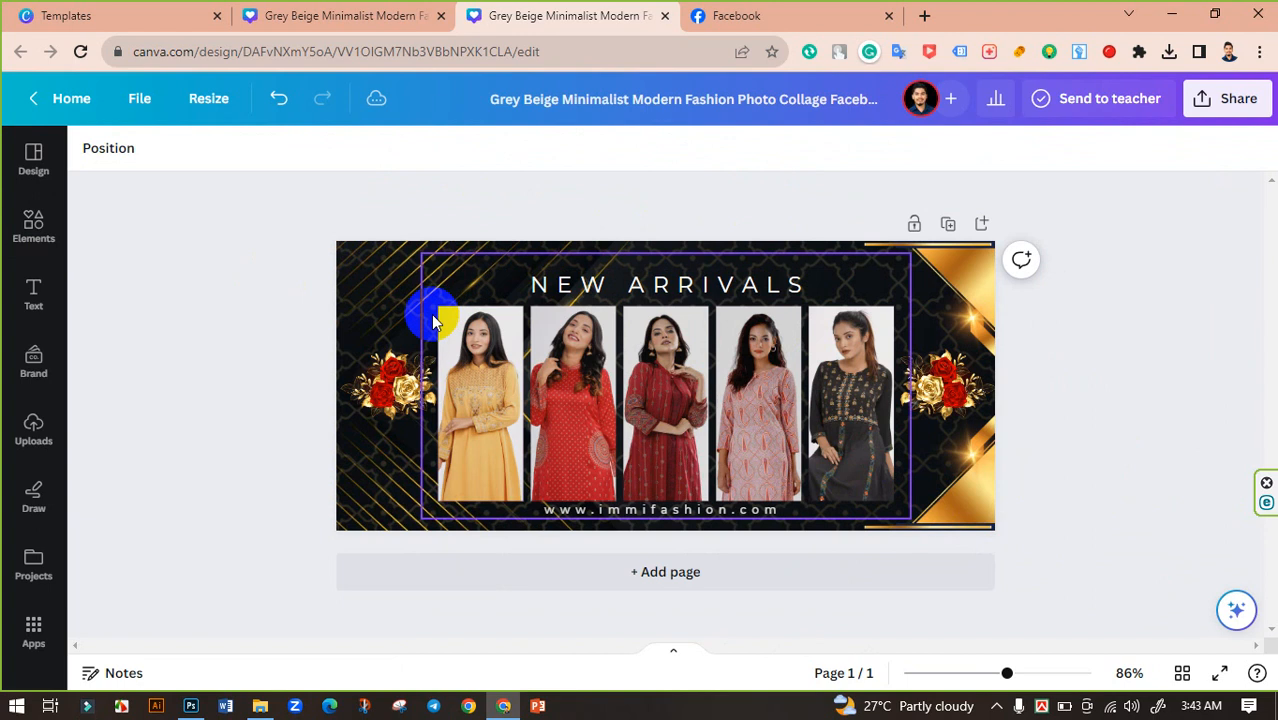
- Move all five dress photos together slightly up, closer to the NEW ARRIVALS heading
left_click(490, 342)
left_click(585, 371, "shift")
left_click(670, 398, "shift")
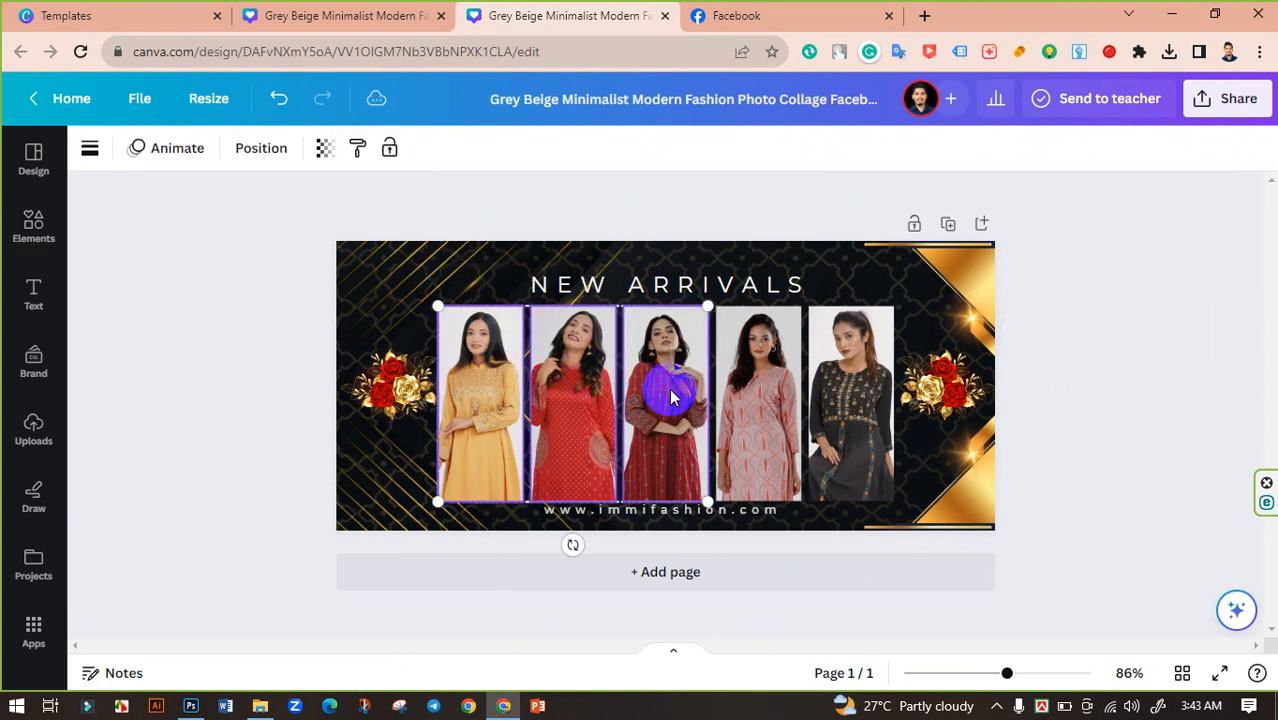
left_click(776, 402, "shift")
left_click(842, 410, "shift")
left_click_drag(770, 410, 768, 404)
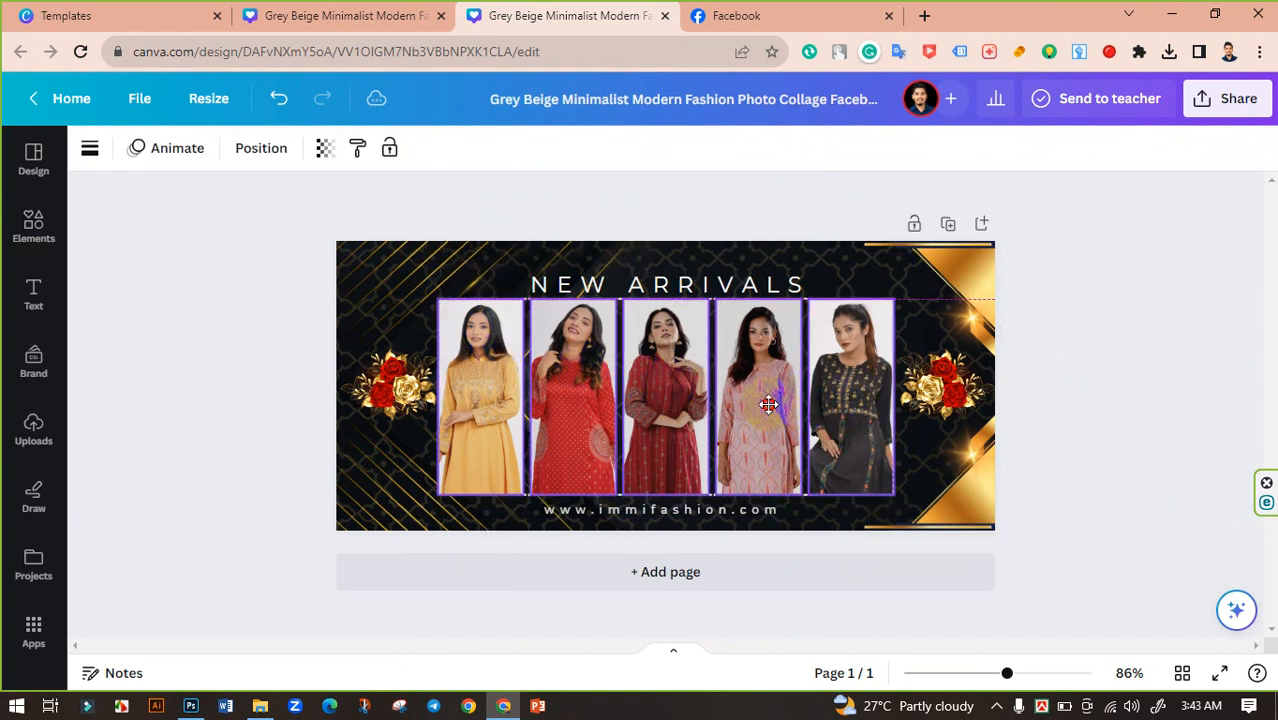
left_click(1070, 423)
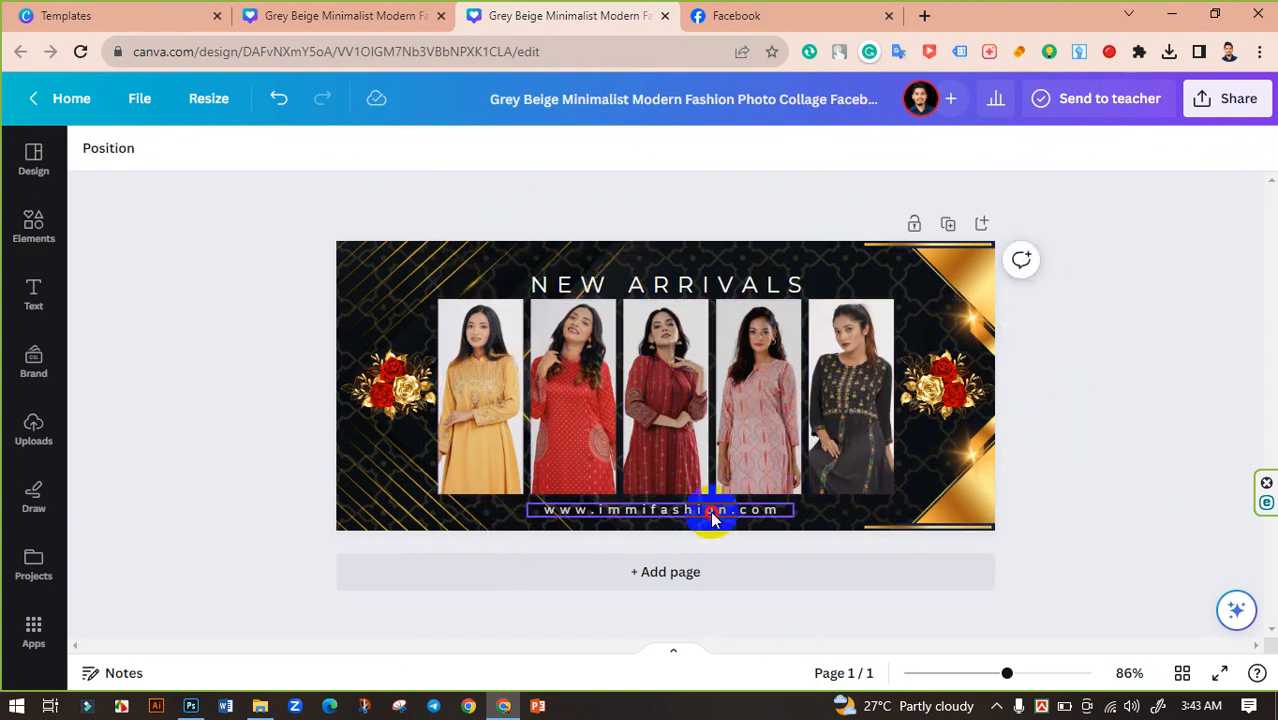
left_click_drag(710, 511, 708, 505)
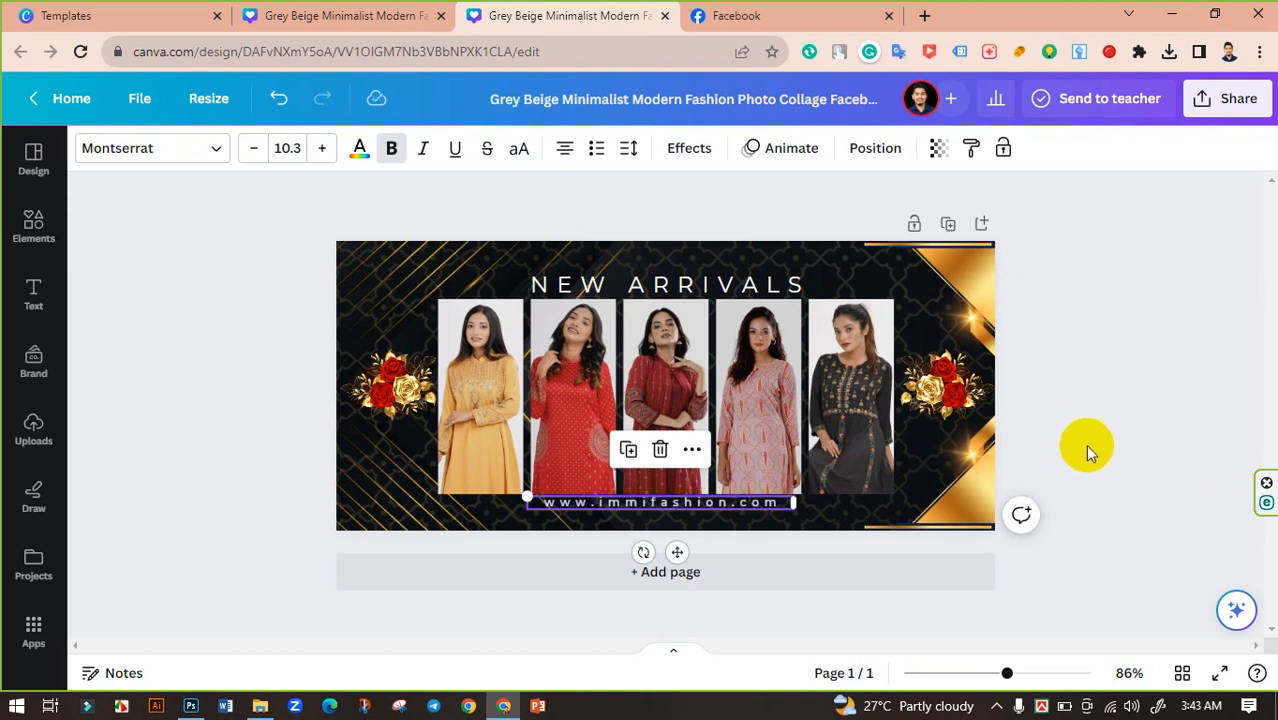
key("Down")
key("Down")
left_click(928, 532)
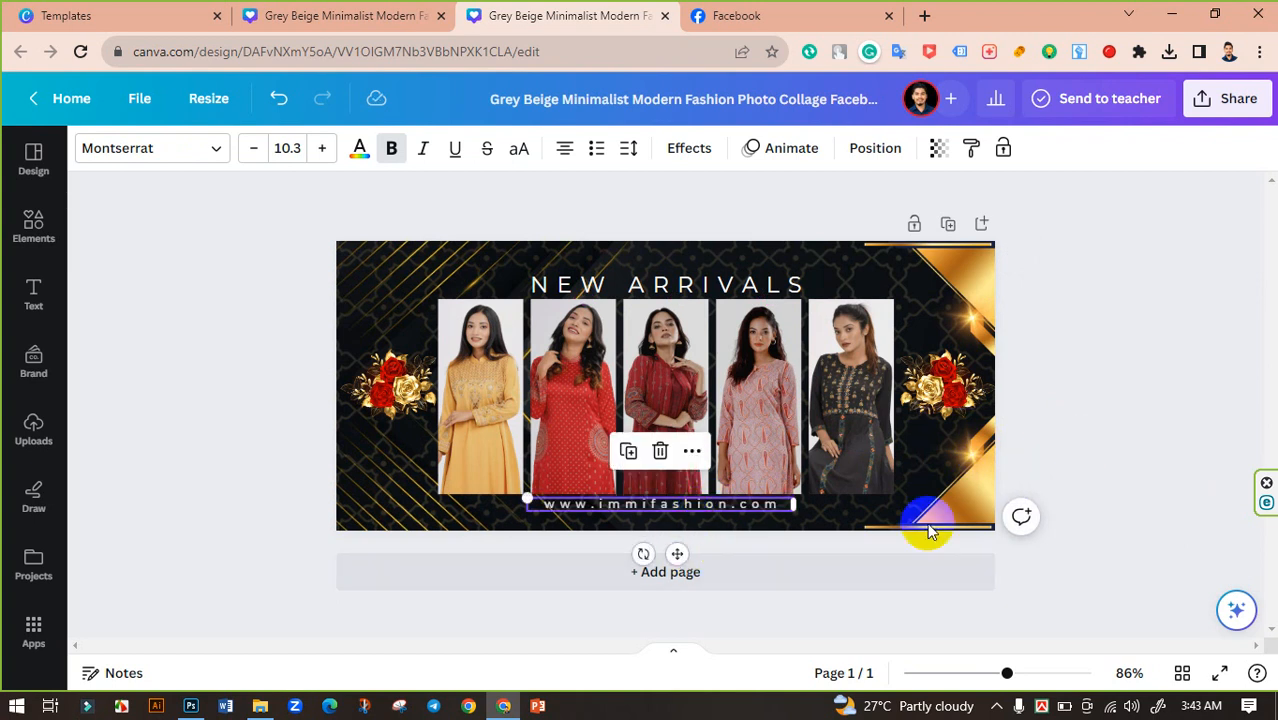
left_click(1108, 433)
- Rename the design as Luxury Fashion Cover
left_click(783, 100)
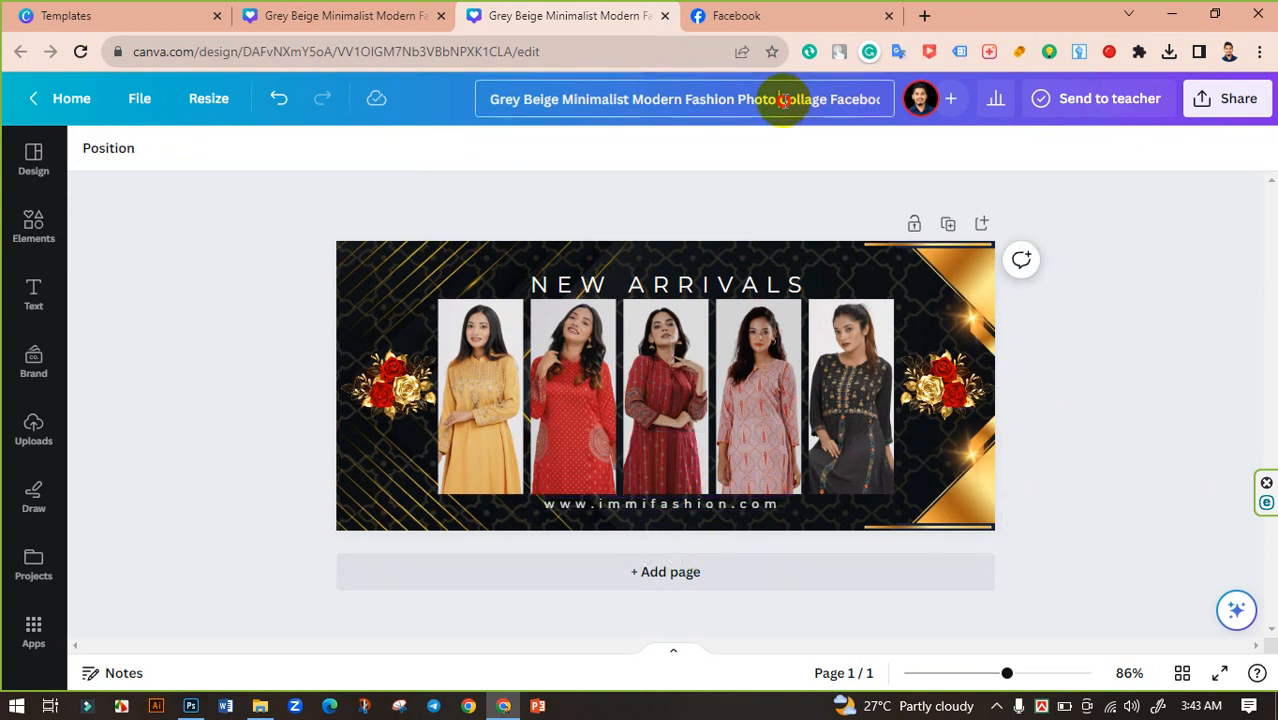
type("Luxury Fashion Cover")
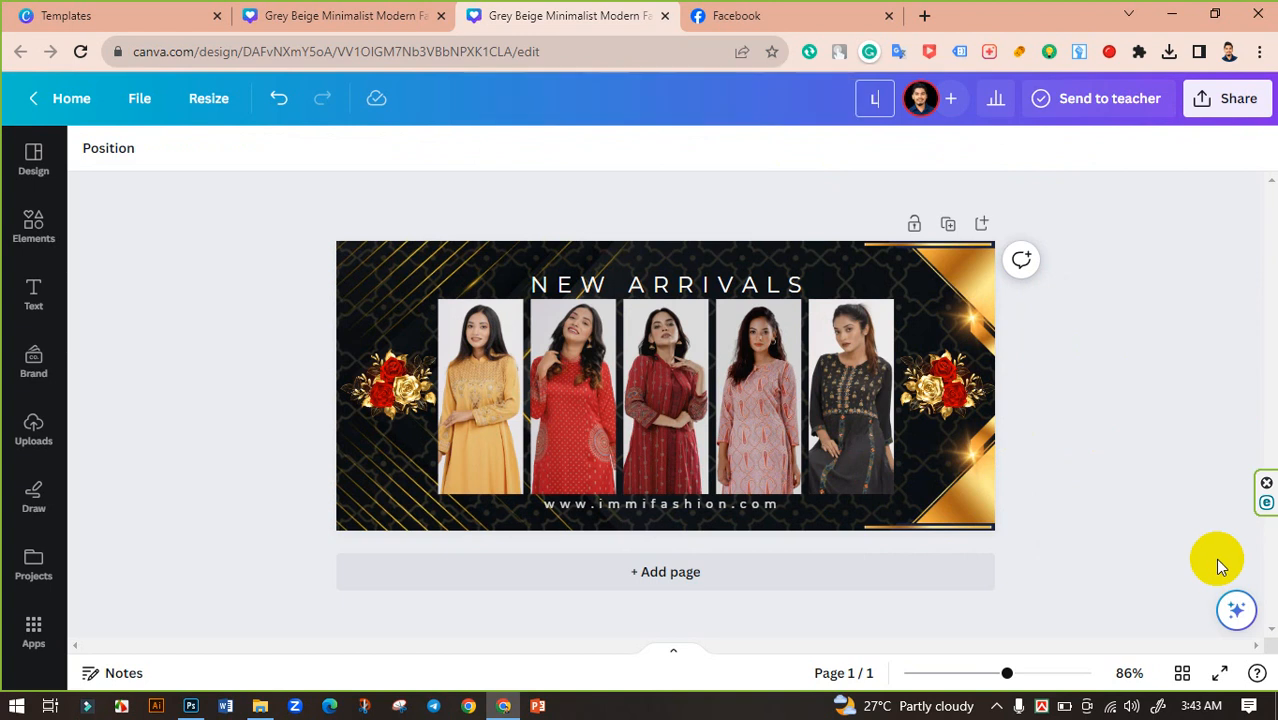
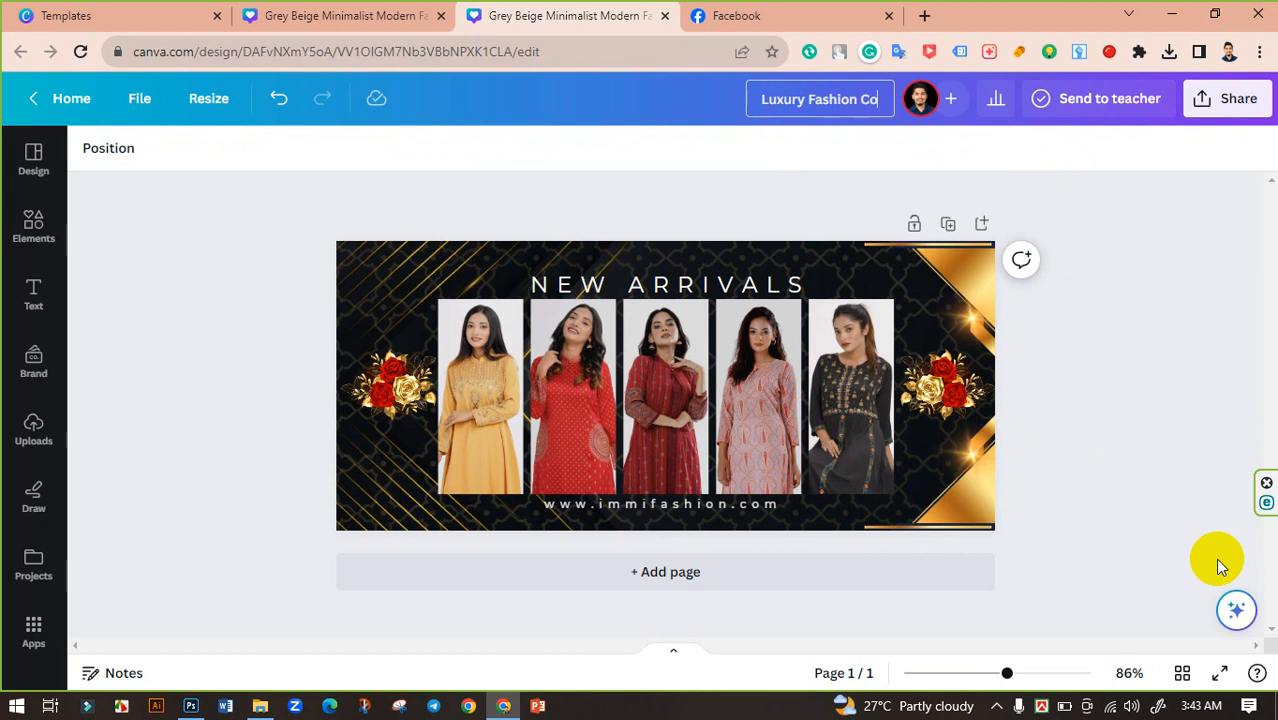
type("r")
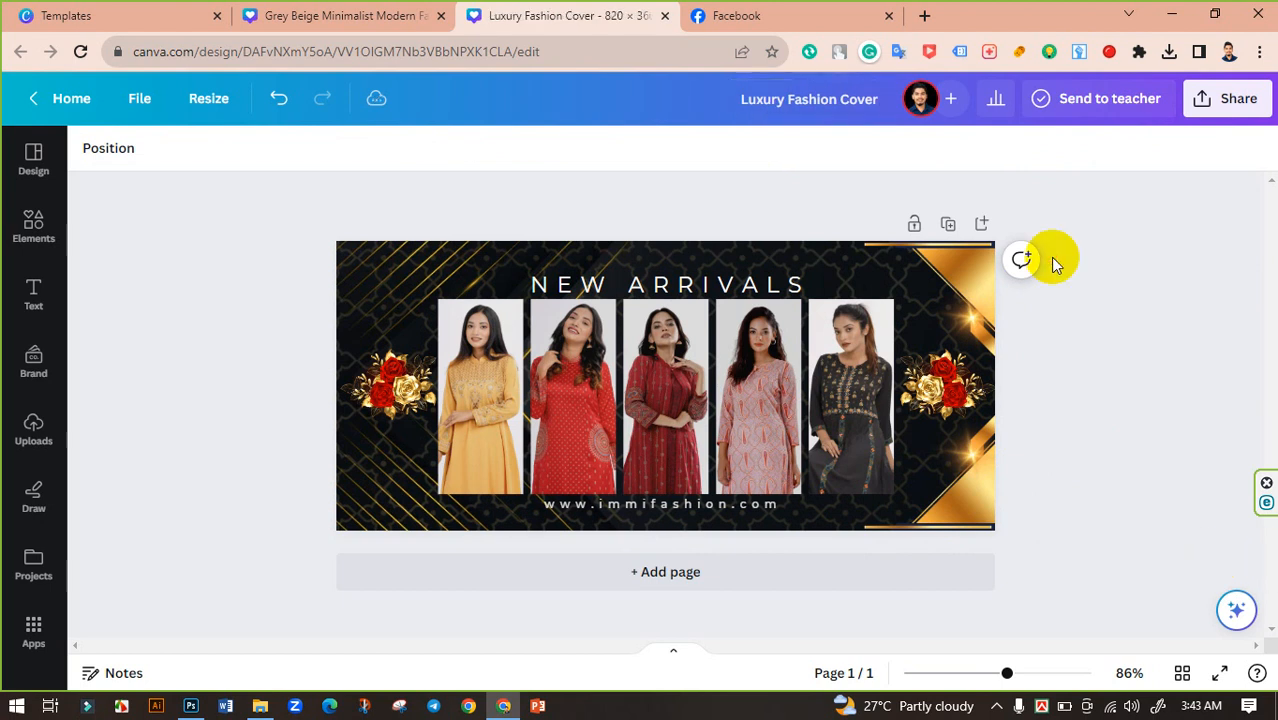
- Download the cover as a PNG at the maximum size multiplier of 3.125
left_click(1213, 118)
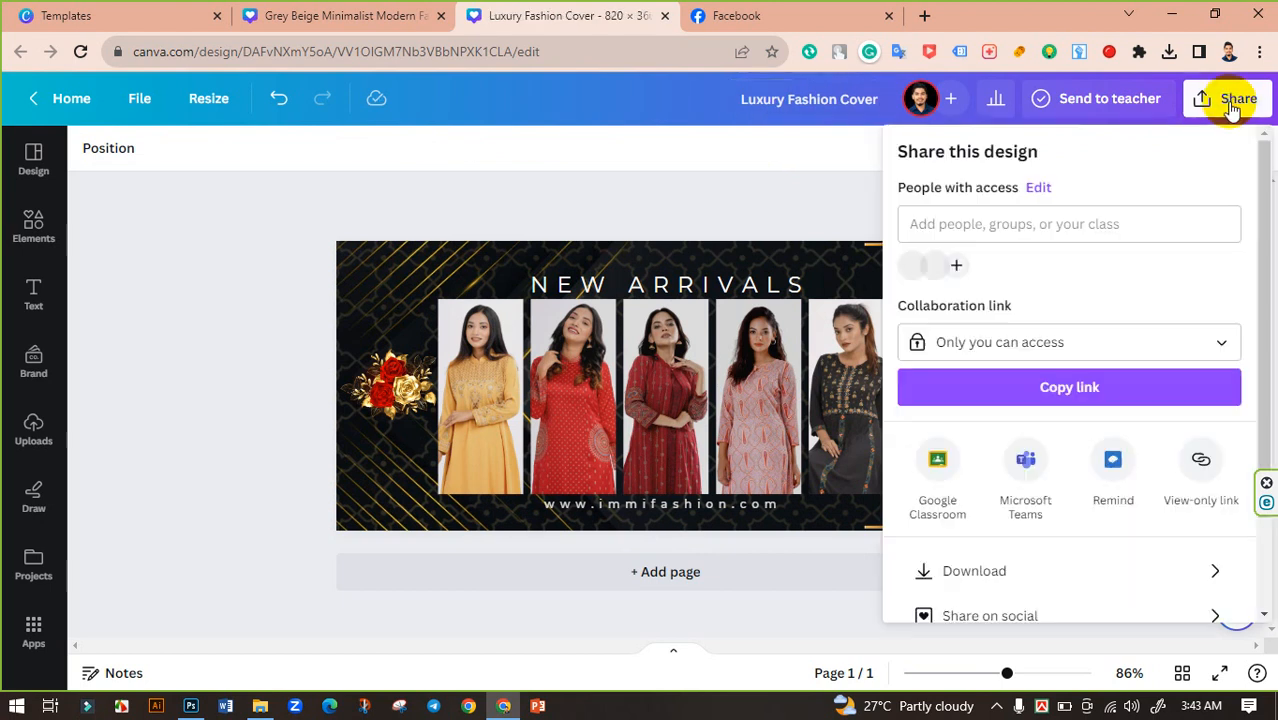
left_click(992, 567)
left_click_drag(966, 294, 1252, 294)
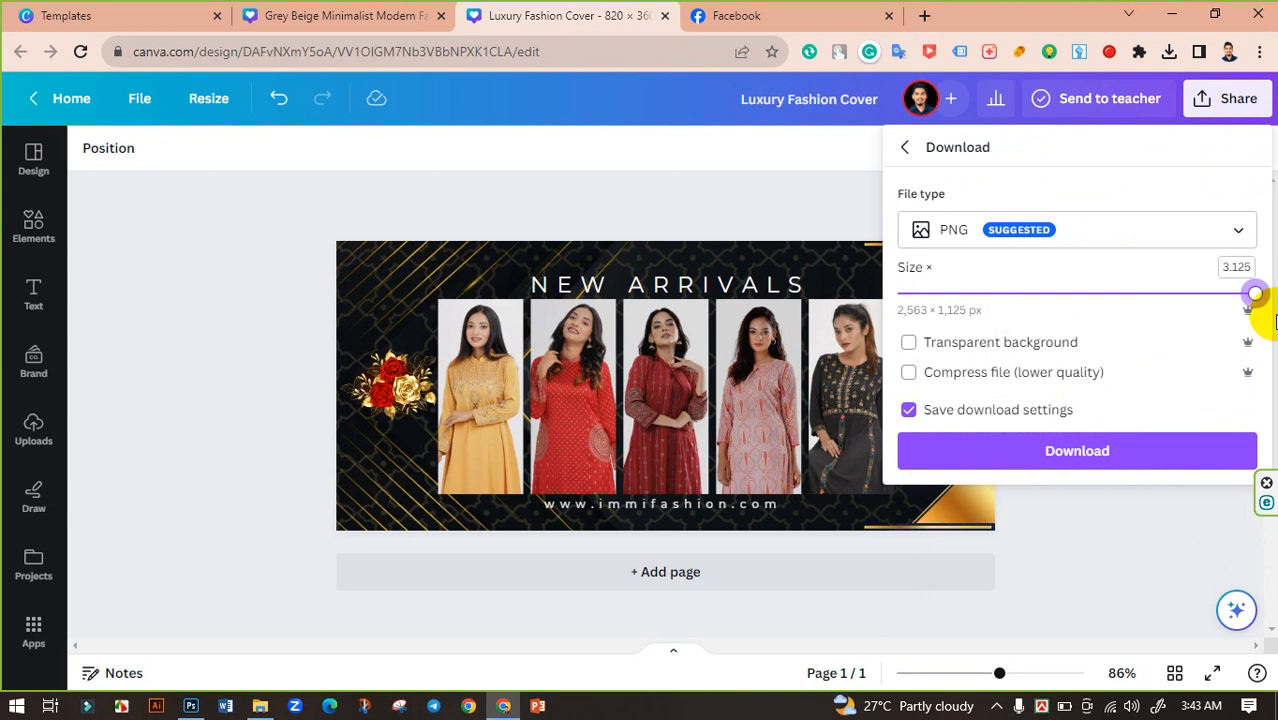
left_click(1064, 449)
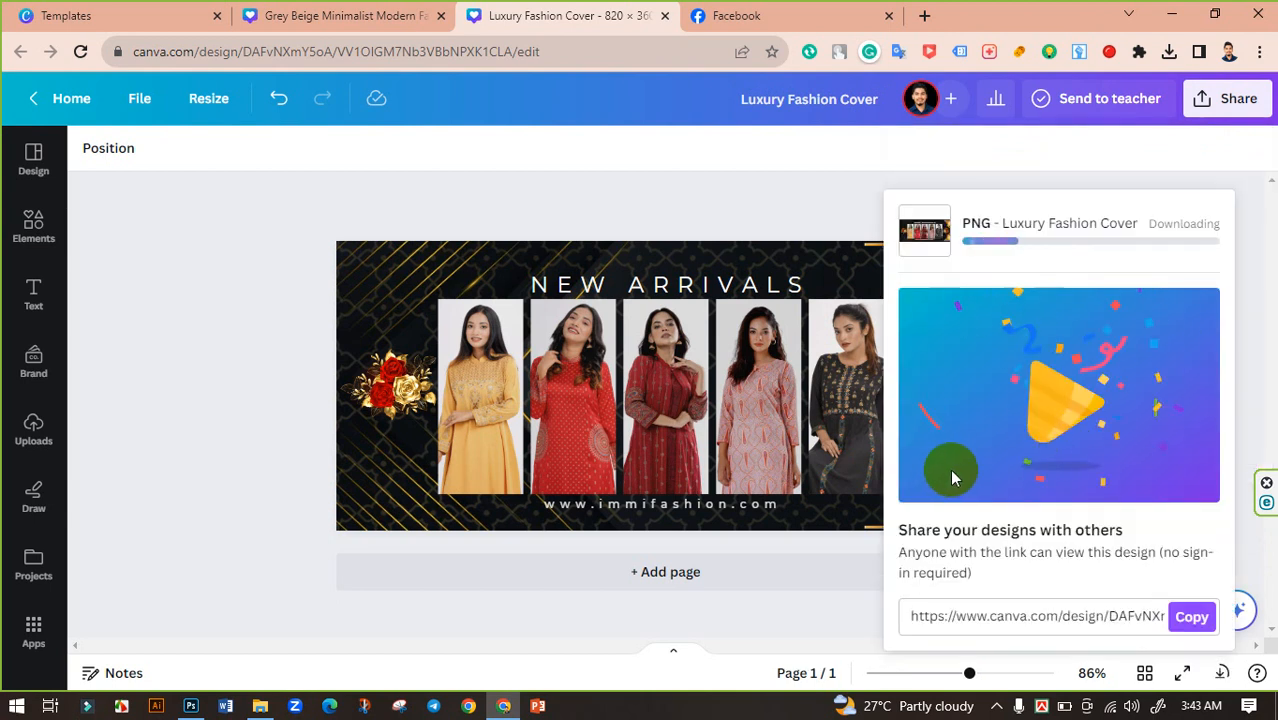
left_click(237, 317)
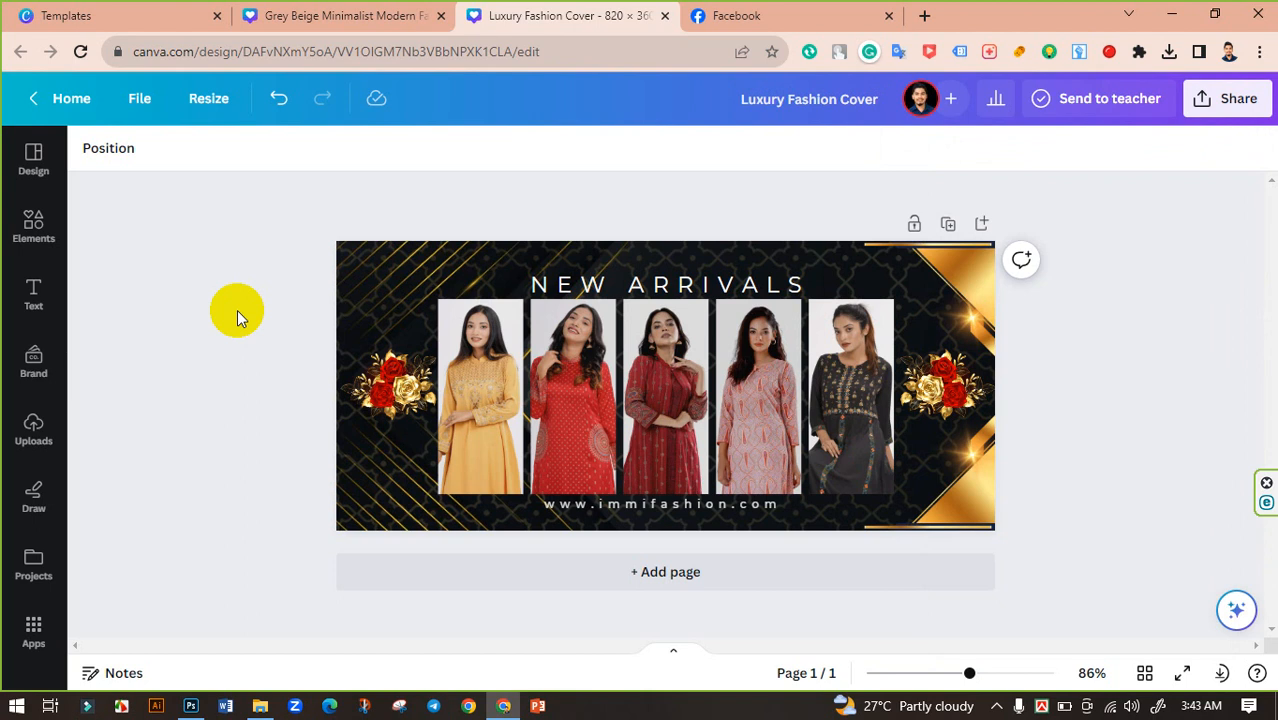
- Download the cover as a JPG at size multiplier 3.125 with the quality set to 100
left_click(1220, 104)
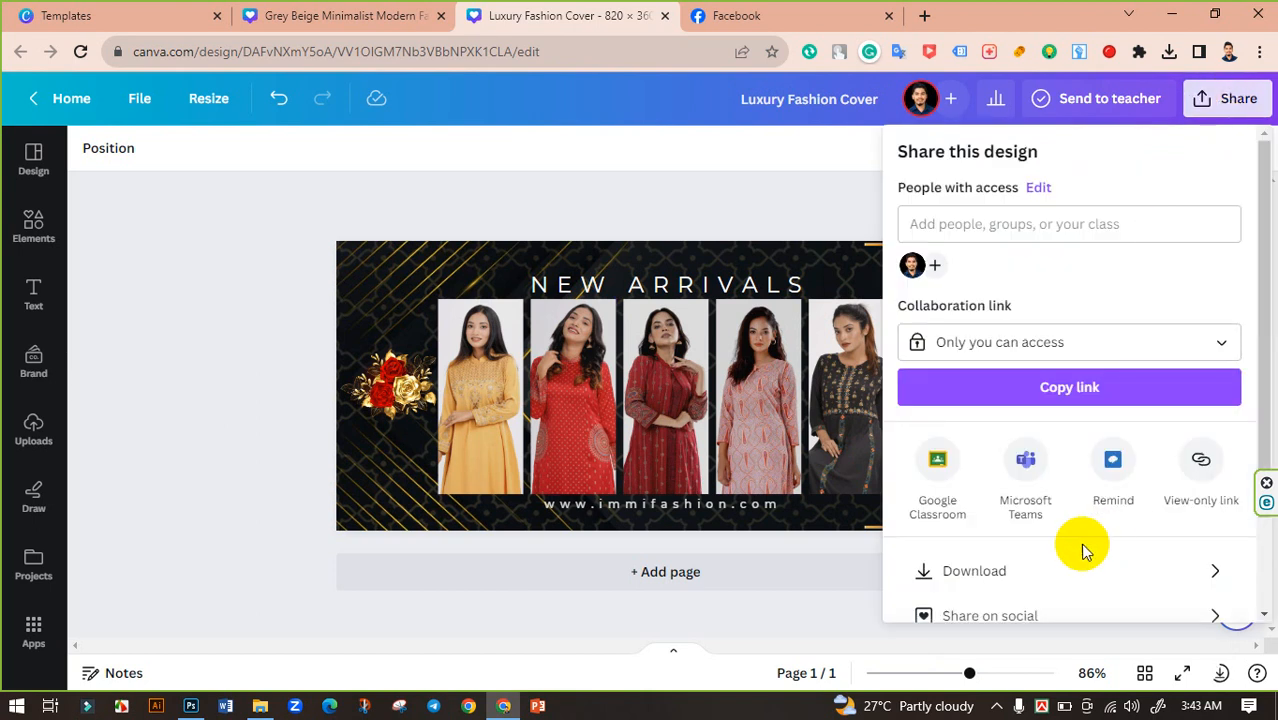
left_click(1044, 566)
left_click(1121, 243)
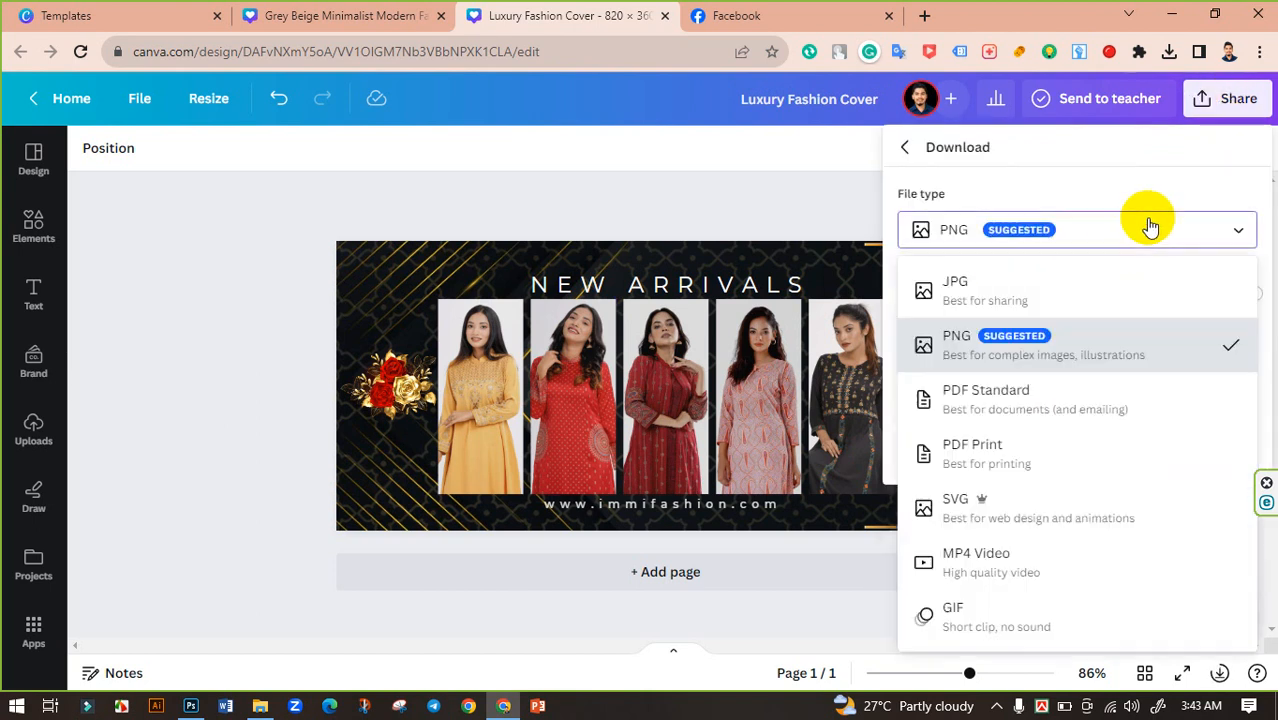
left_click(1040, 284)
left_click_drag(1190, 378, 1255, 365)
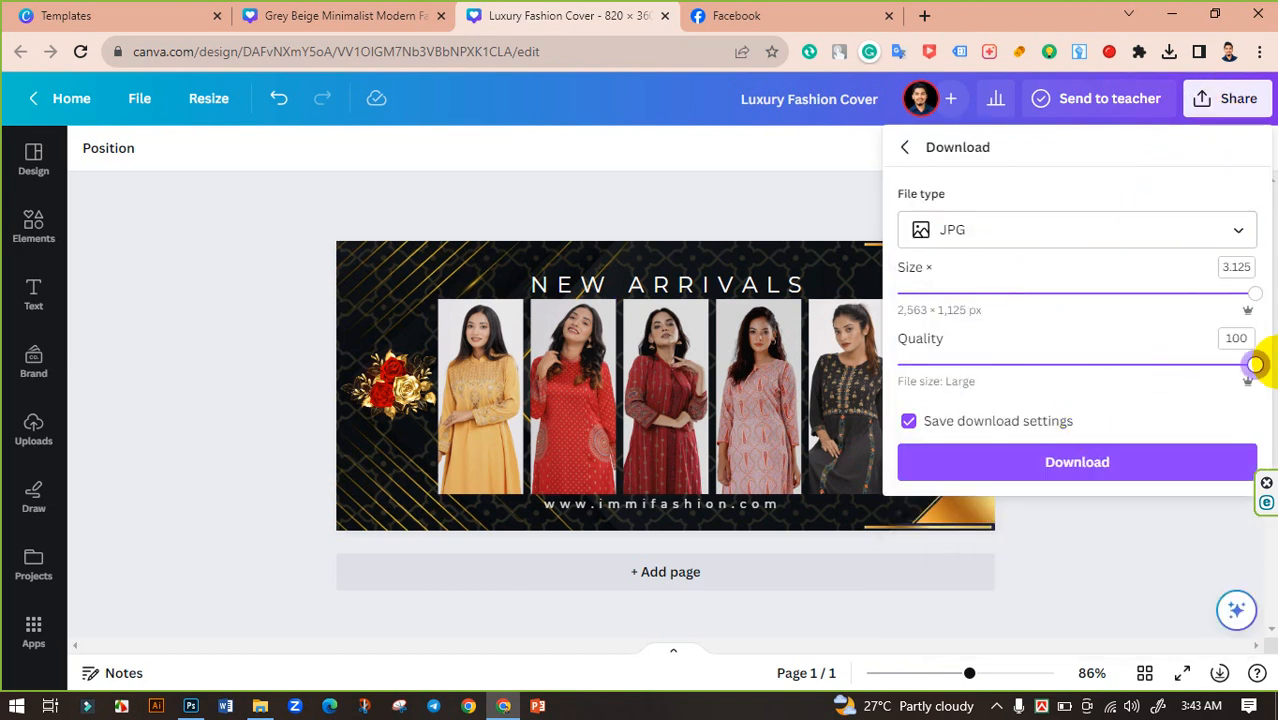
left_click(1107, 466)
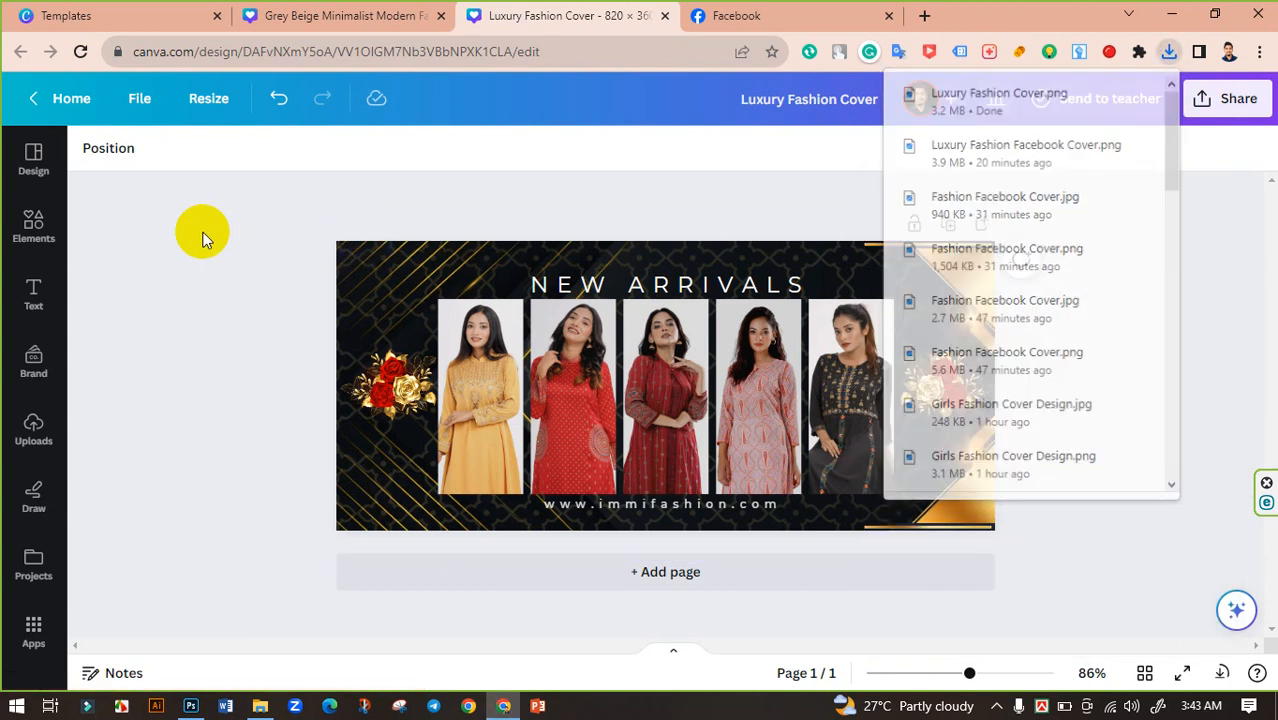
- View the exported Luxury Fashion Cover.png from the Downloads folder, close it and return to the browser
left_click(260, 706)
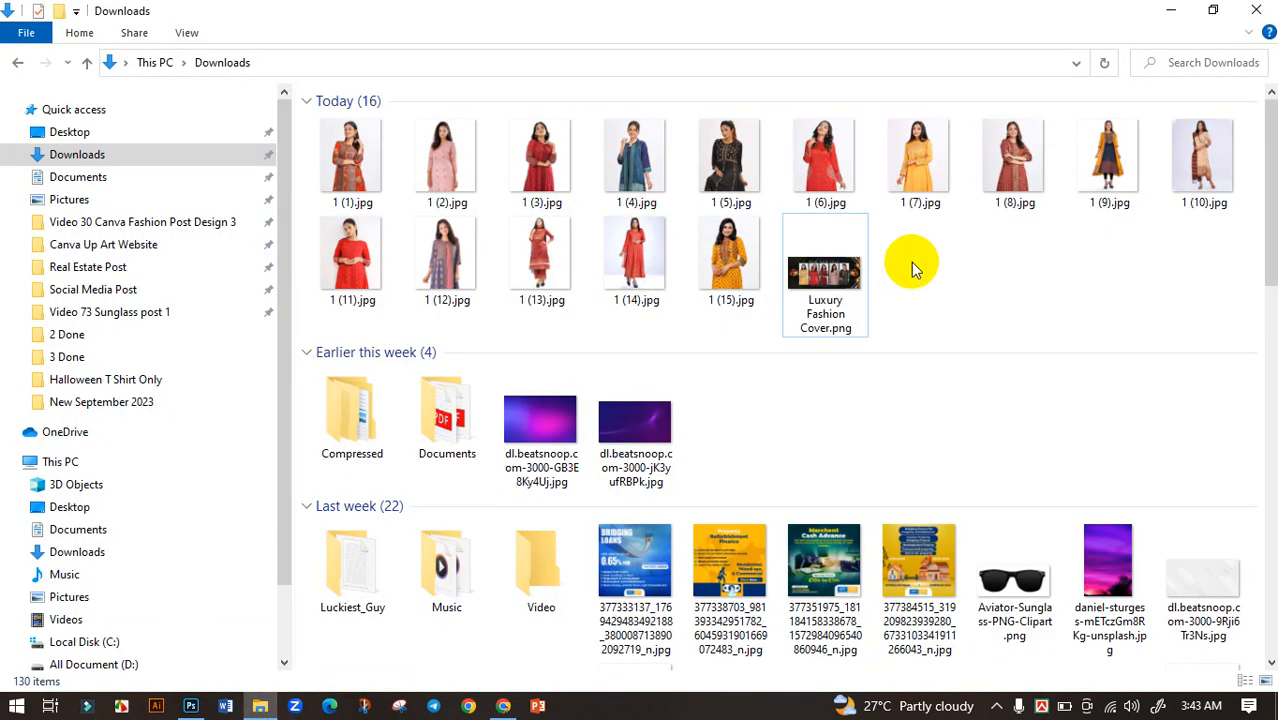
double_click(830, 268)
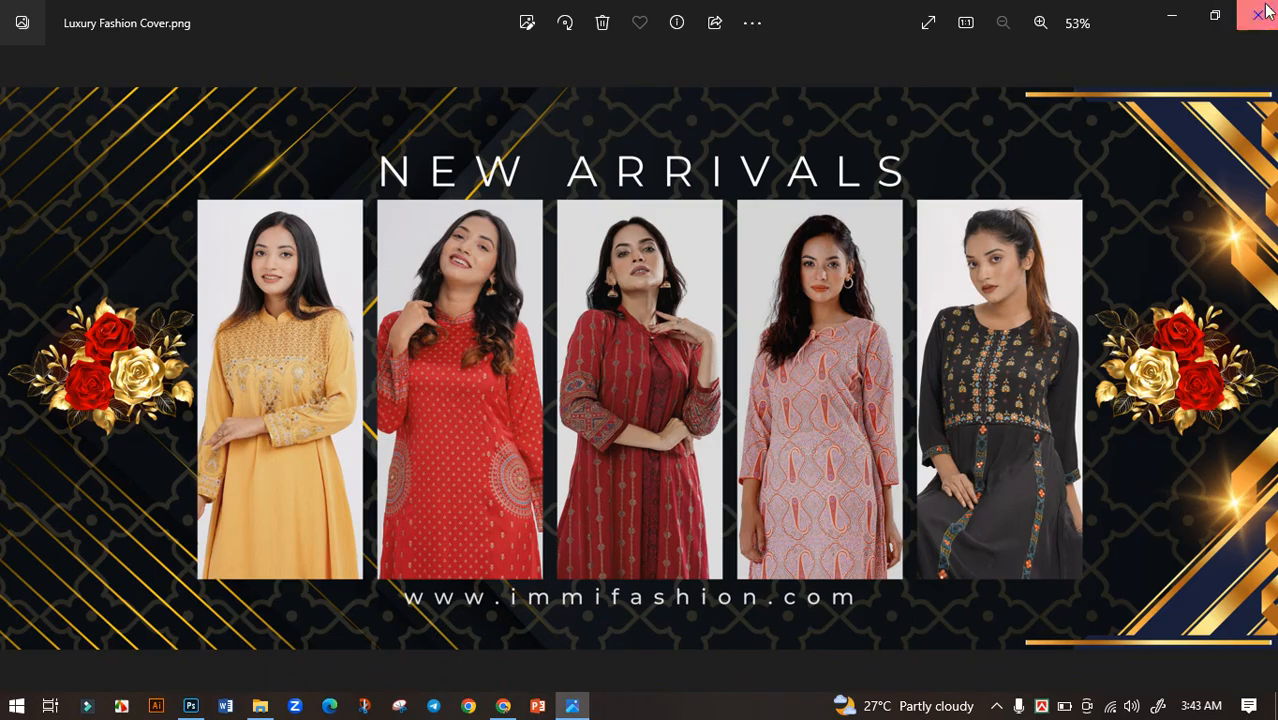
left_click(1252, 13)
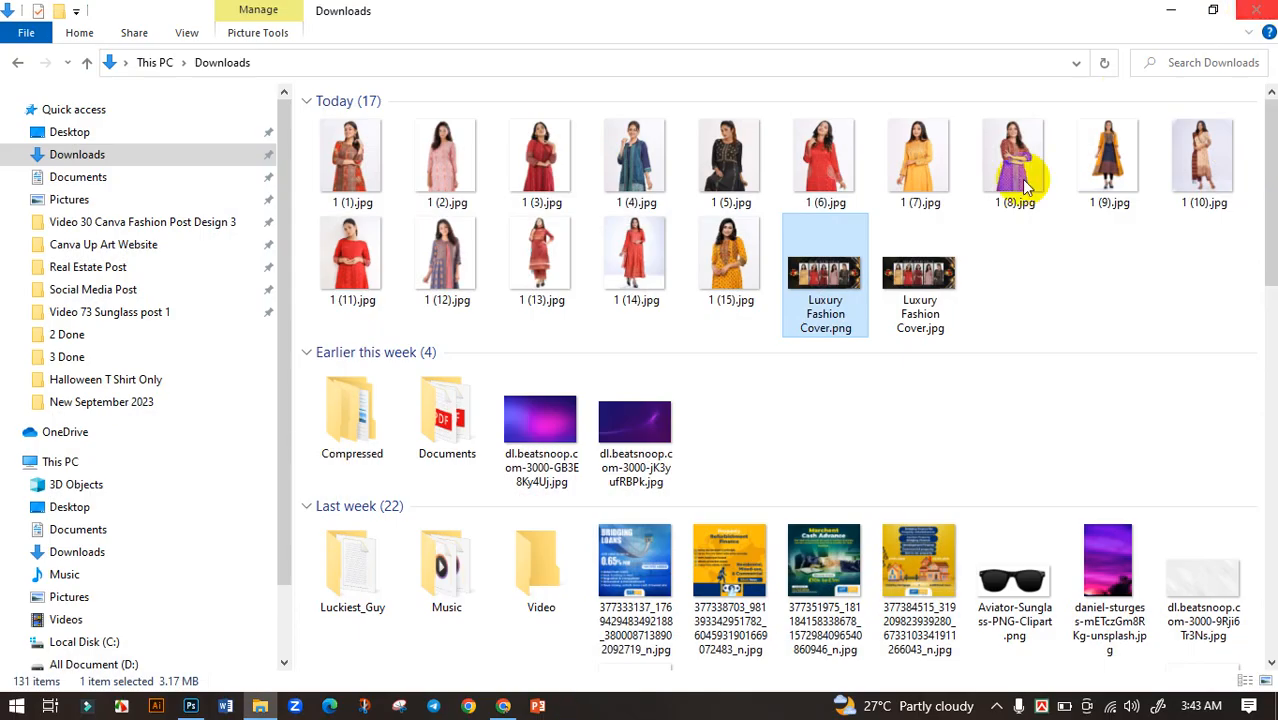
left_click(503, 706)
left_click(565, 180)
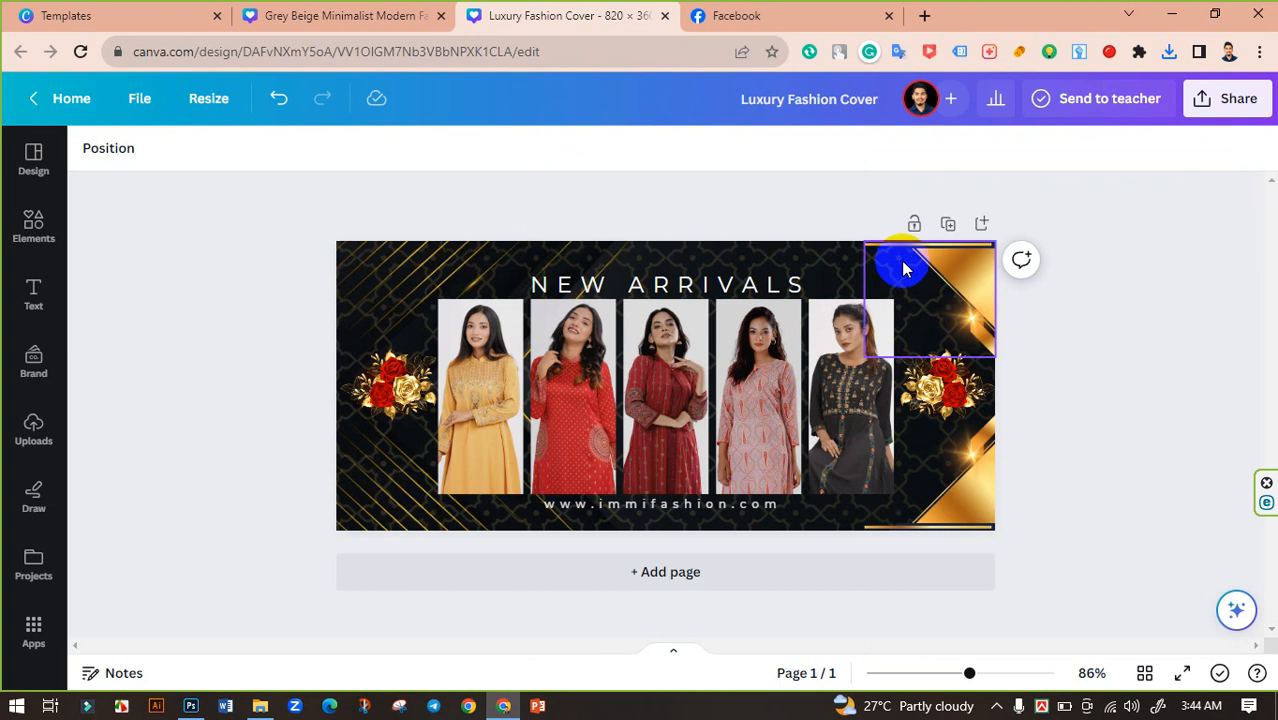
left_click(950, 263)
left_click(1124, 364)
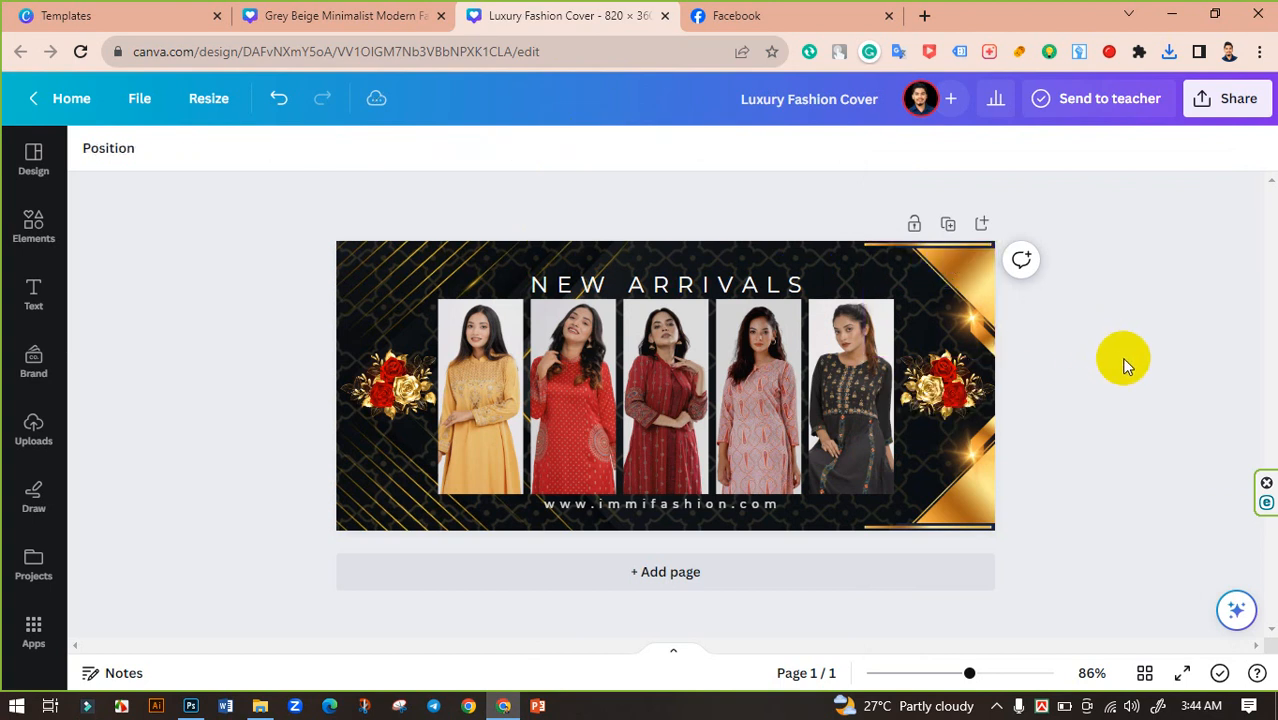
left_click_drag(971, 673, 1005, 655)
scroll(862, 500, "down", 2)
left_click_drag(861, 645, 913, 657)
left_click_drag(993, 678, 950, 674)
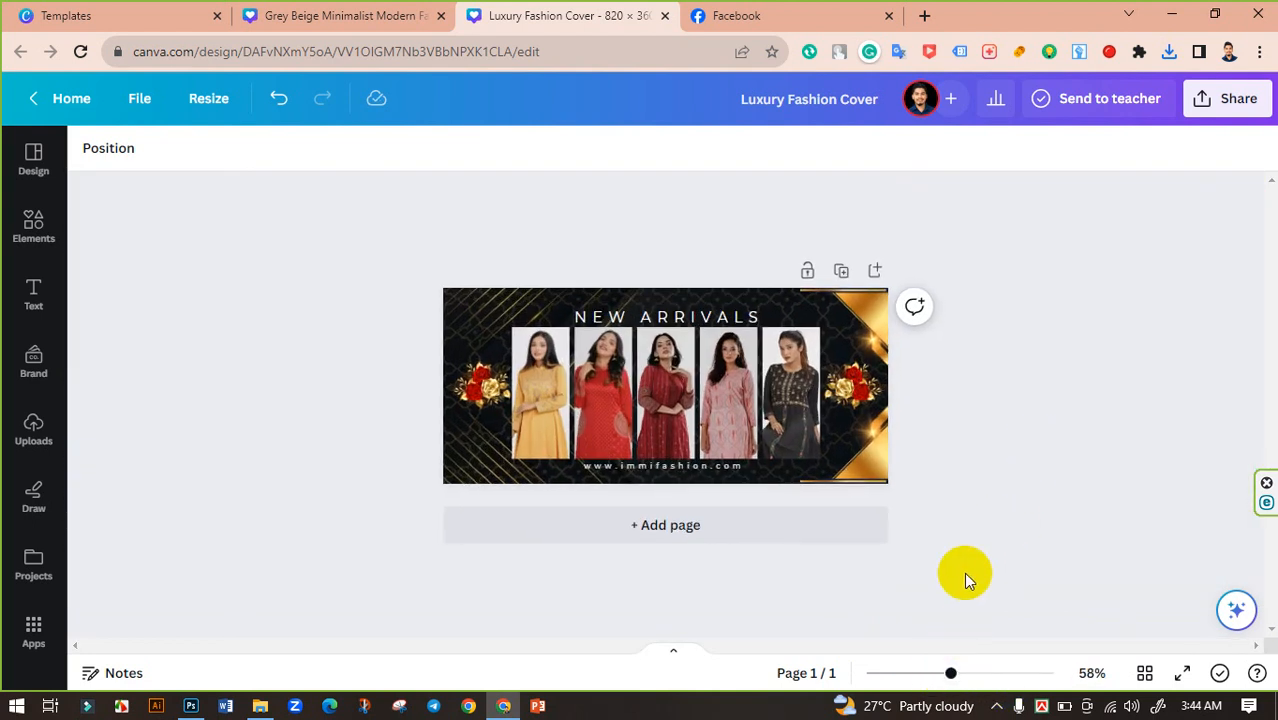
- Switch to the Immi Fashion Facebook page, upload Luxury Fashion Cover.png as its cover photo, shifted slightly up, and save it
key("ctrl+Tab")
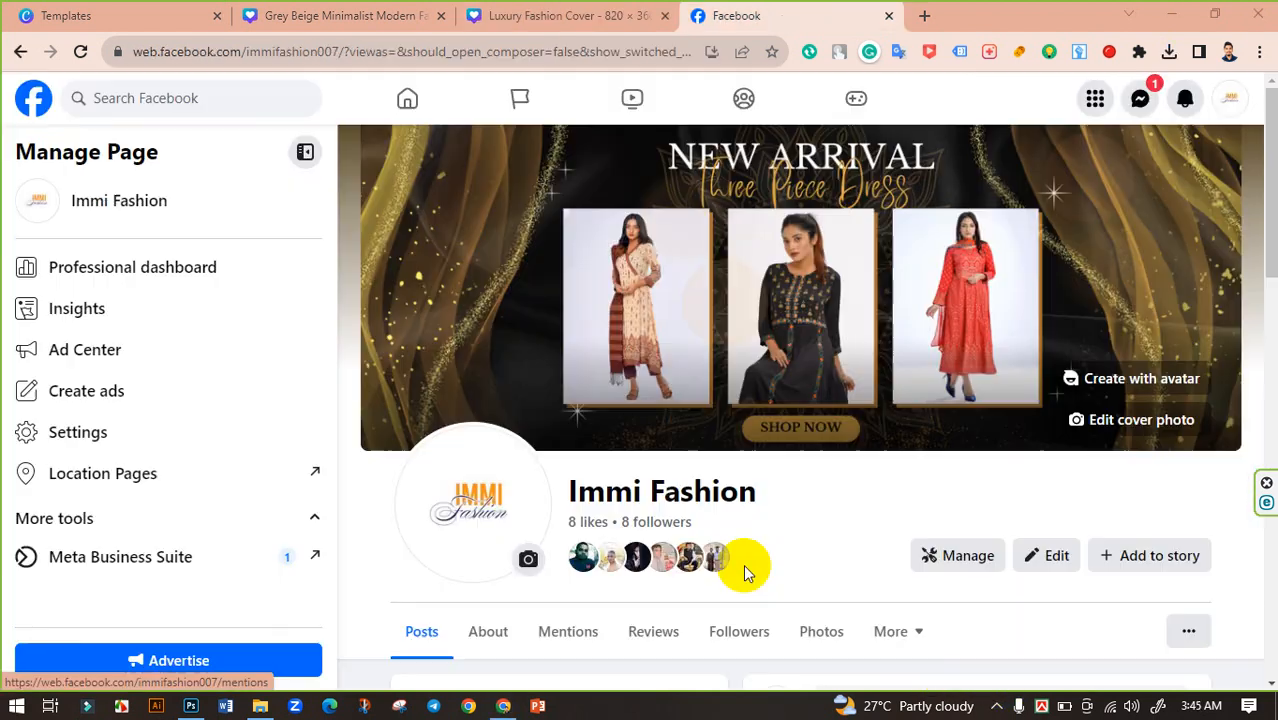
left_click(1163, 420)
left_click(979, 495)
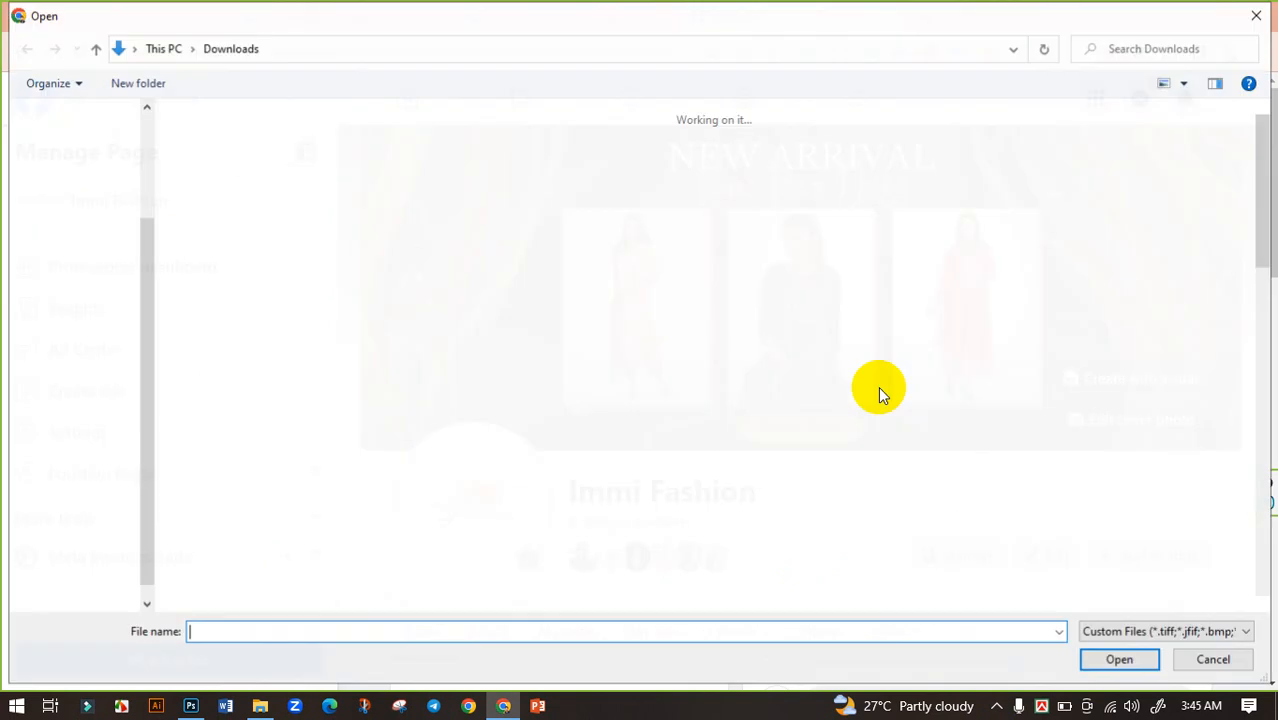
left_click(296, 224)
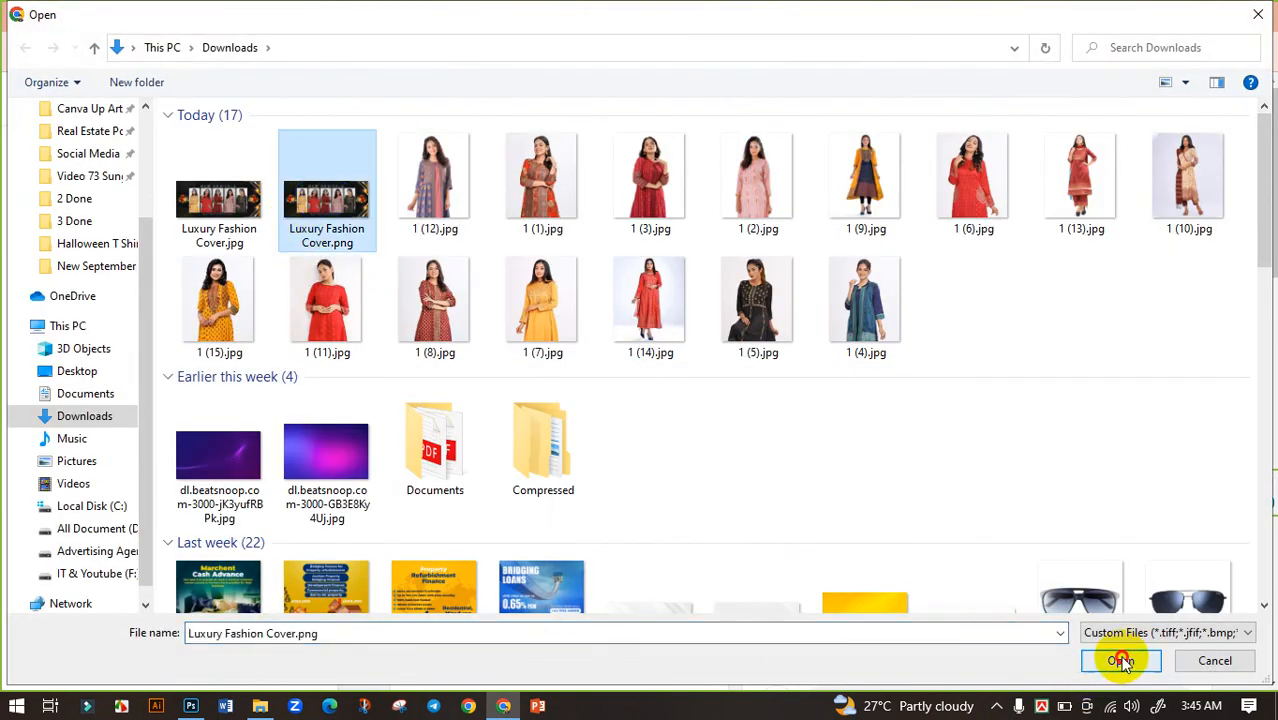
left_click(1121, 660)
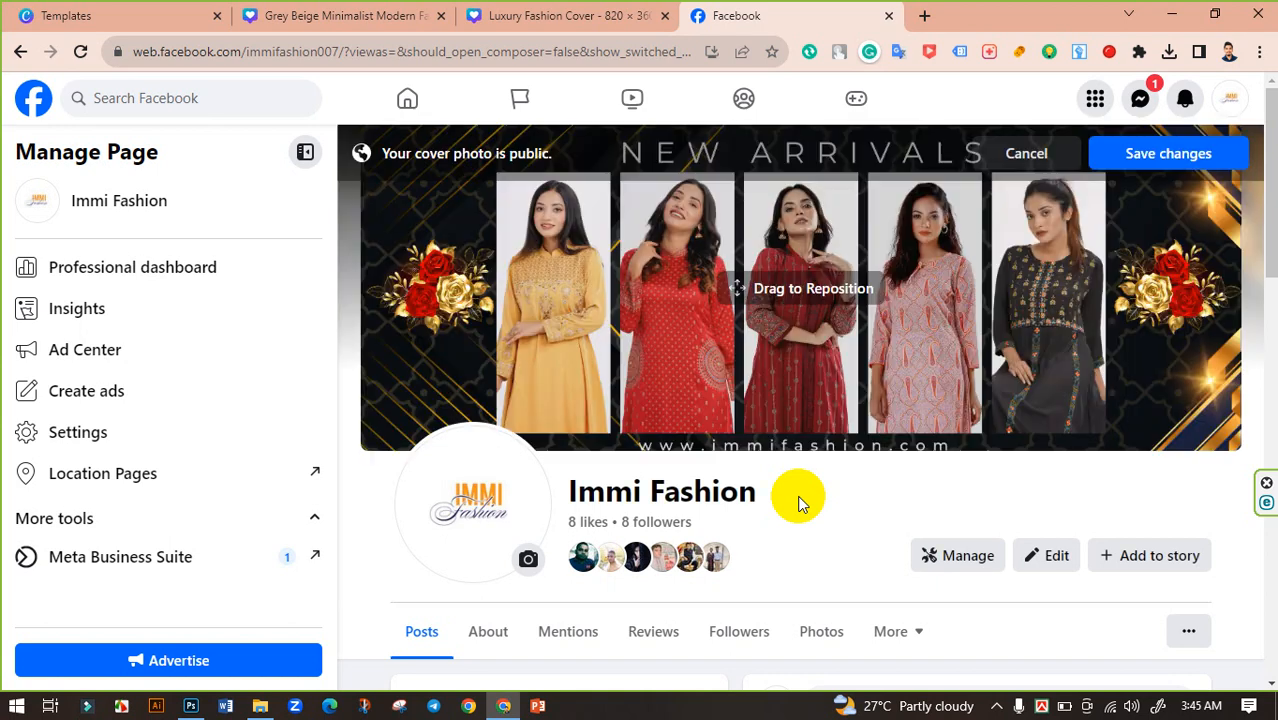
left_click_drag(896, 376, 893, 372)
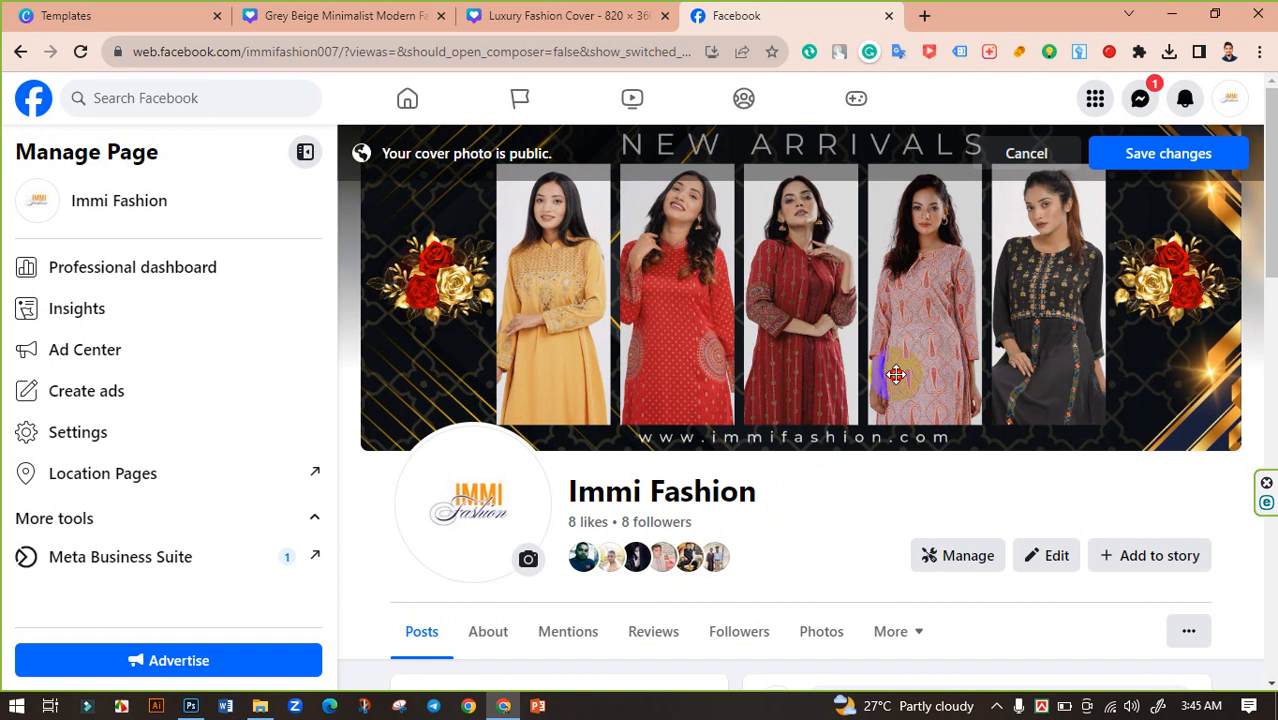
left_click(1166, 160)
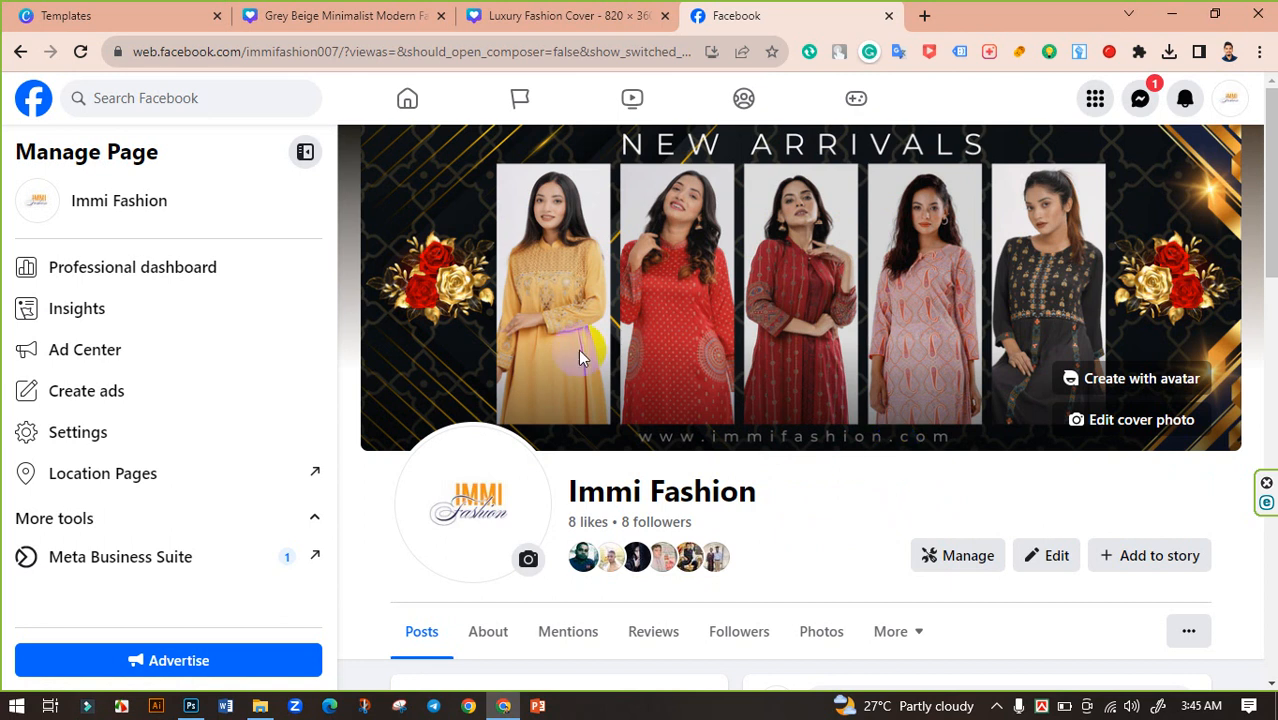
- Reload the Facebook page and close the leftover Grey Beige Minimalist design page in the browser
left_click(81, 52)
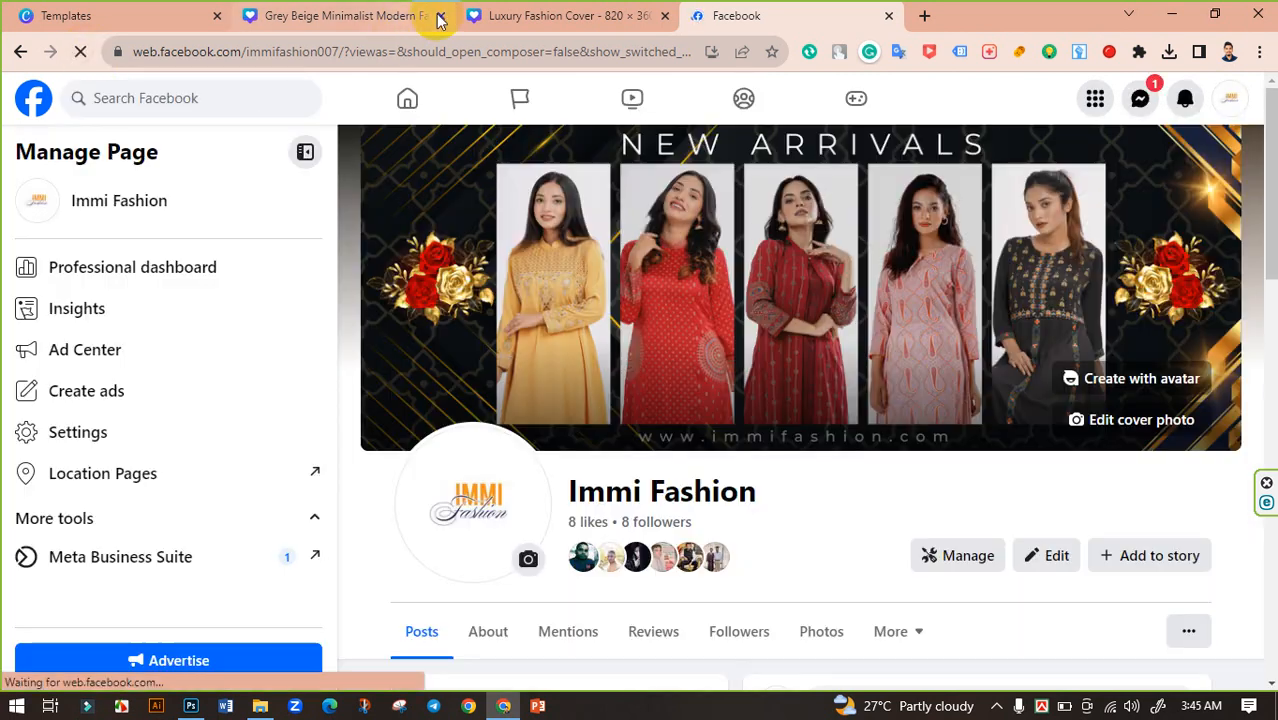
left_click(441, 16)
scroll(806, 319, "up", 3)
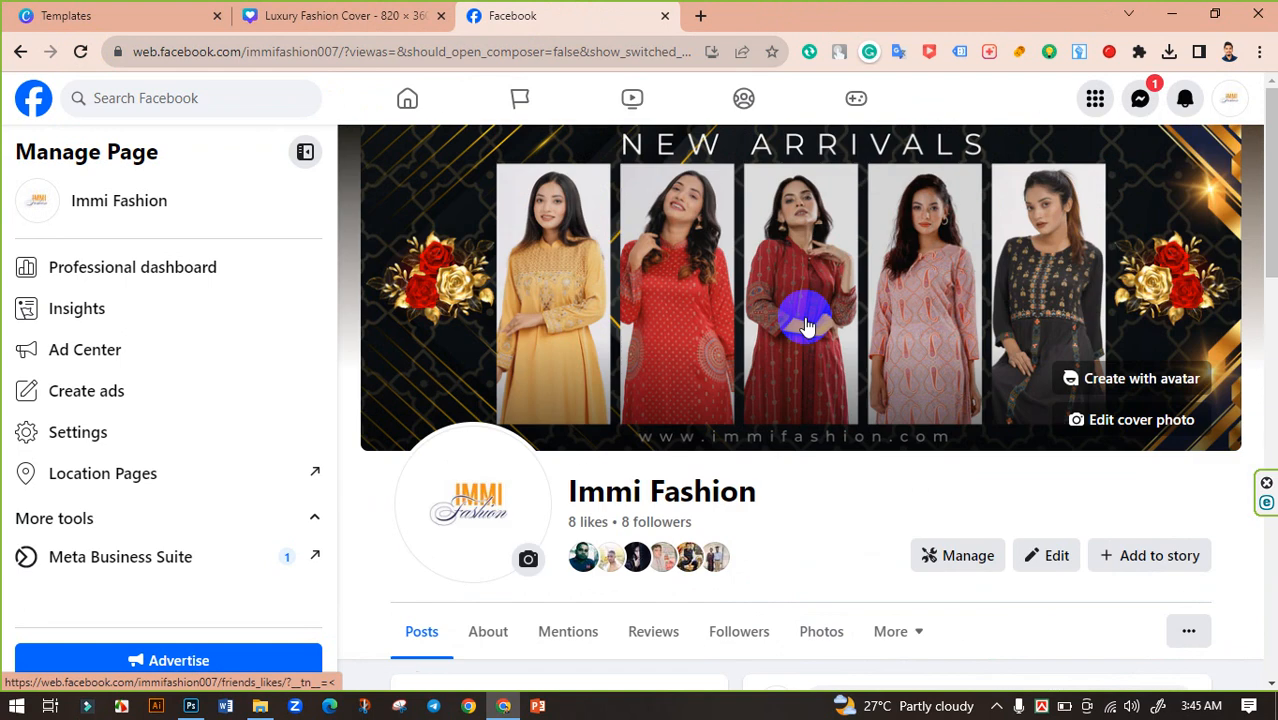
- Preview the Facebook page as visitors see it to check the new cover, and exit the preview
left_click(1186, 628)
left_click(1053, 310)
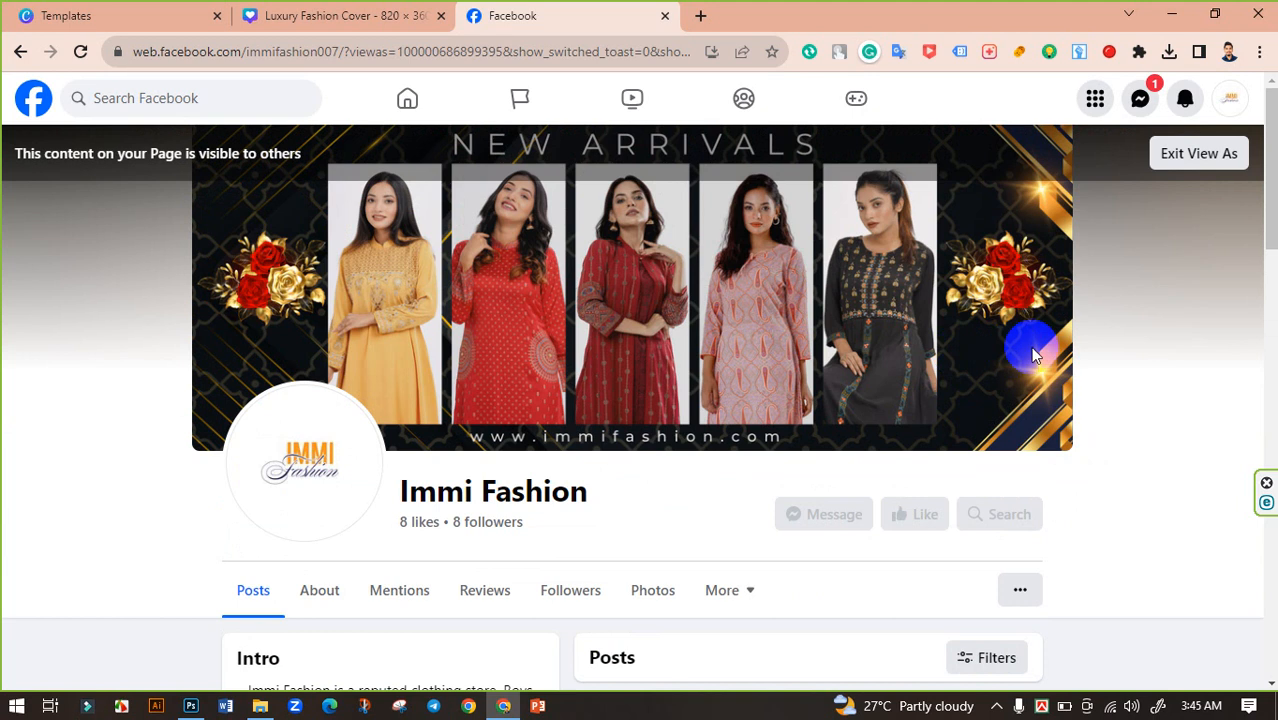
left_click(1173, 327)
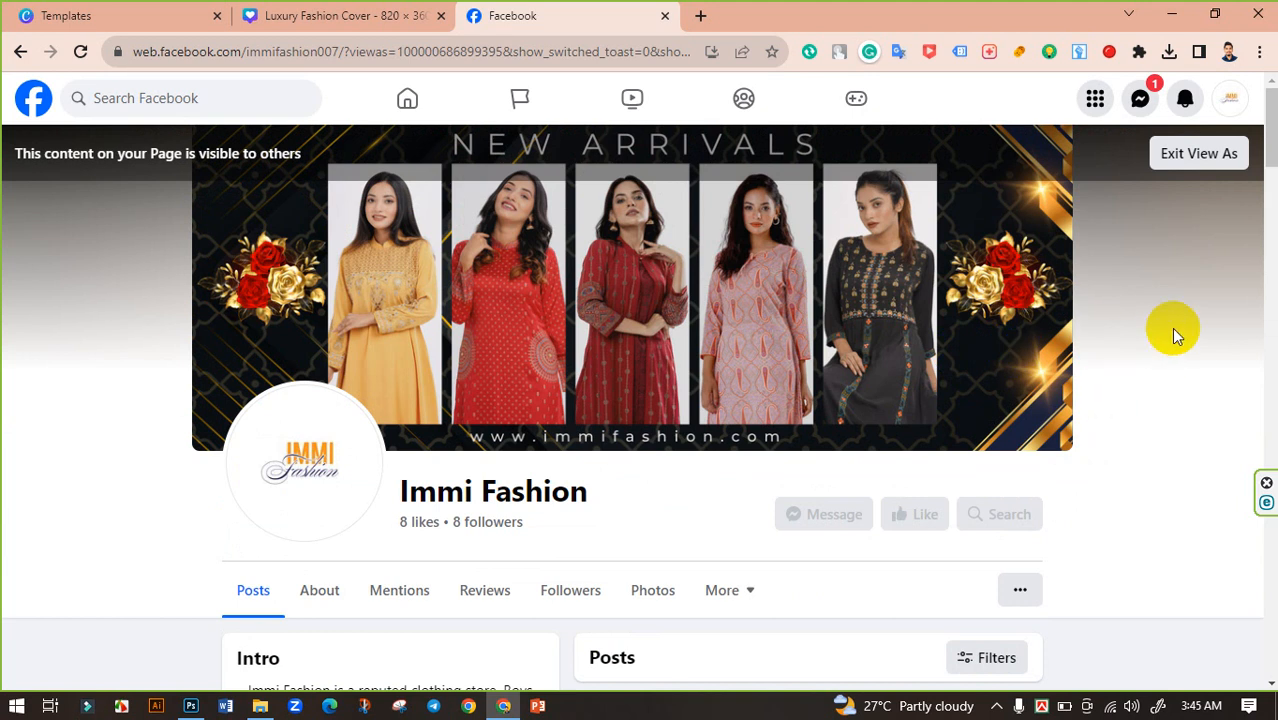
left_click(1190, 160)
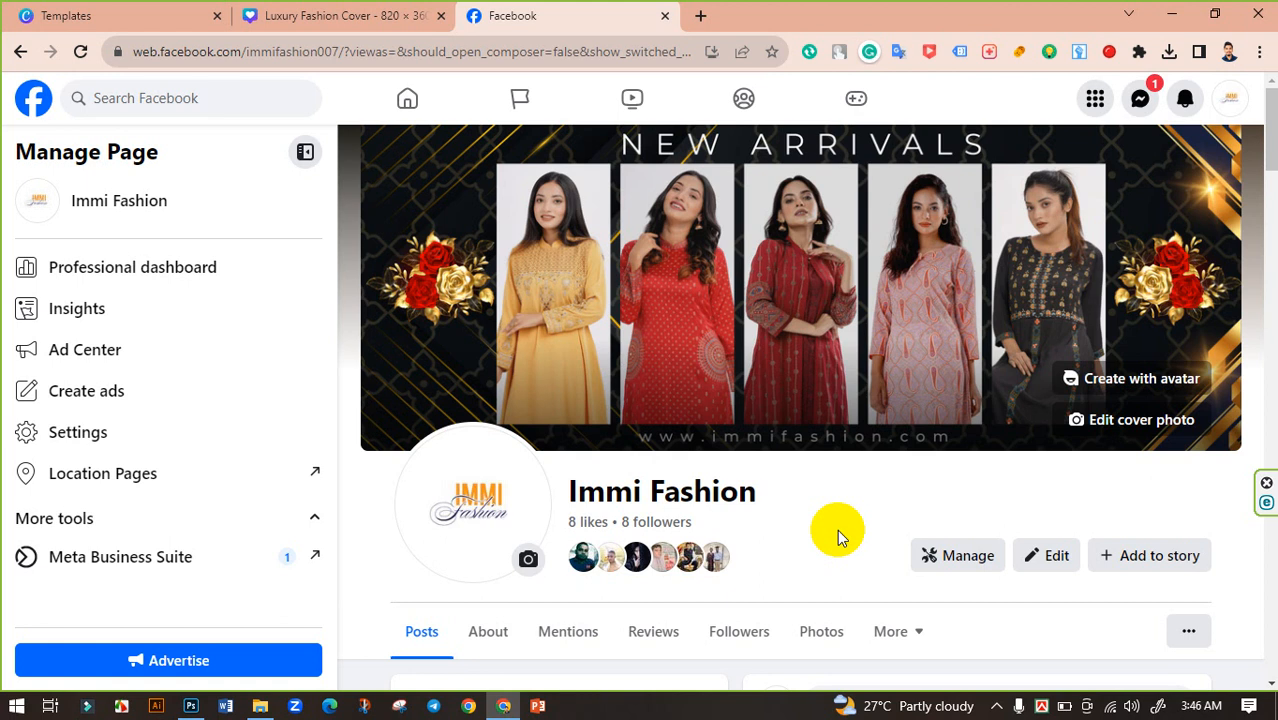
left_click(300, 15)
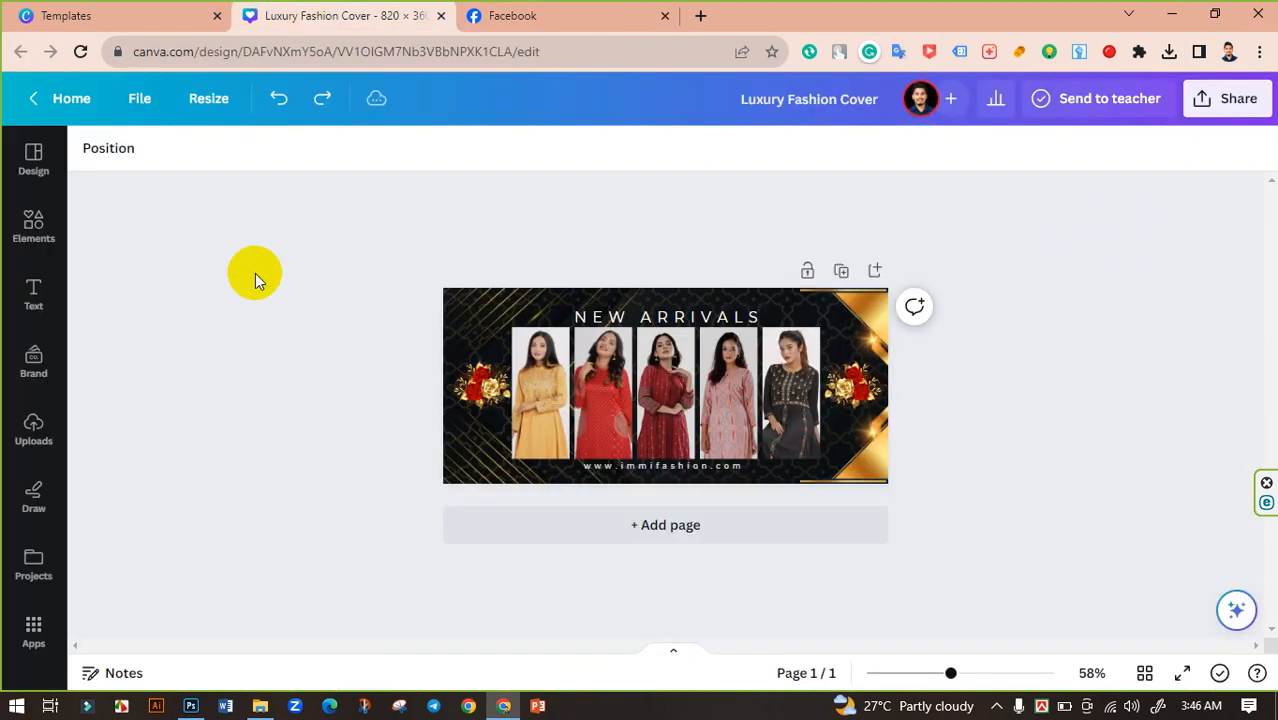
left_click_drag(946, 670, 973, 673)
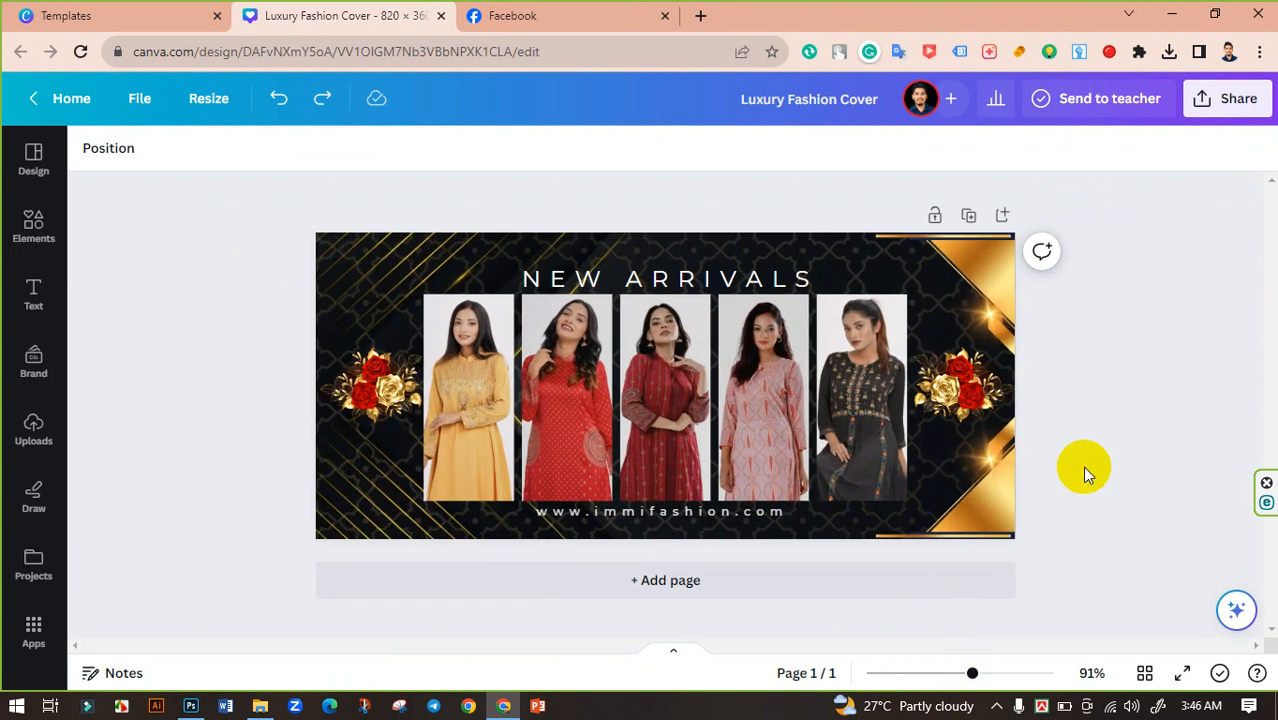